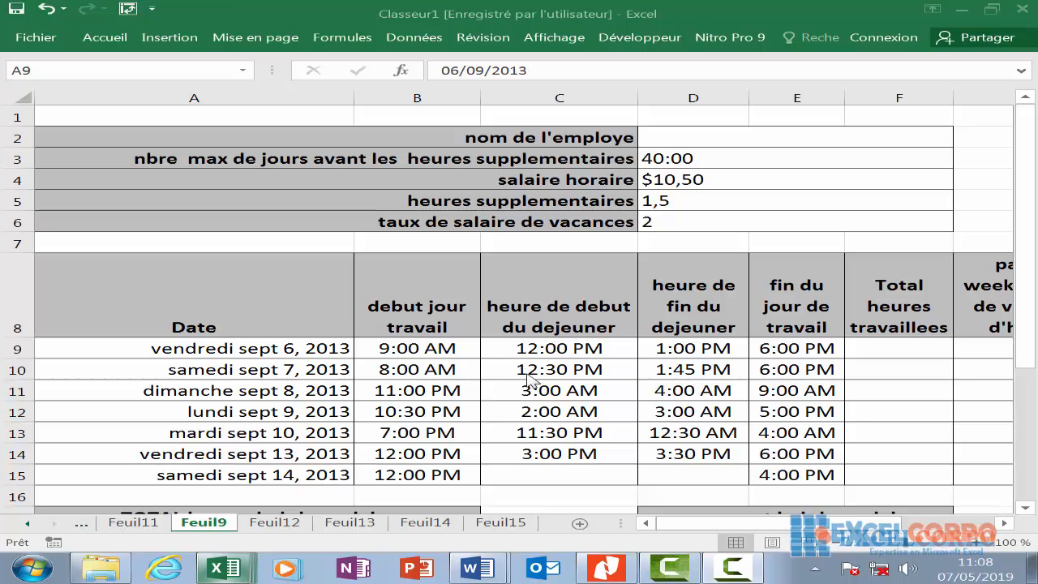
- Review the timesheet's weekly overtime and vacation hours labels in A20 and A21
left_click(766, 570)
left_click(938, 503)
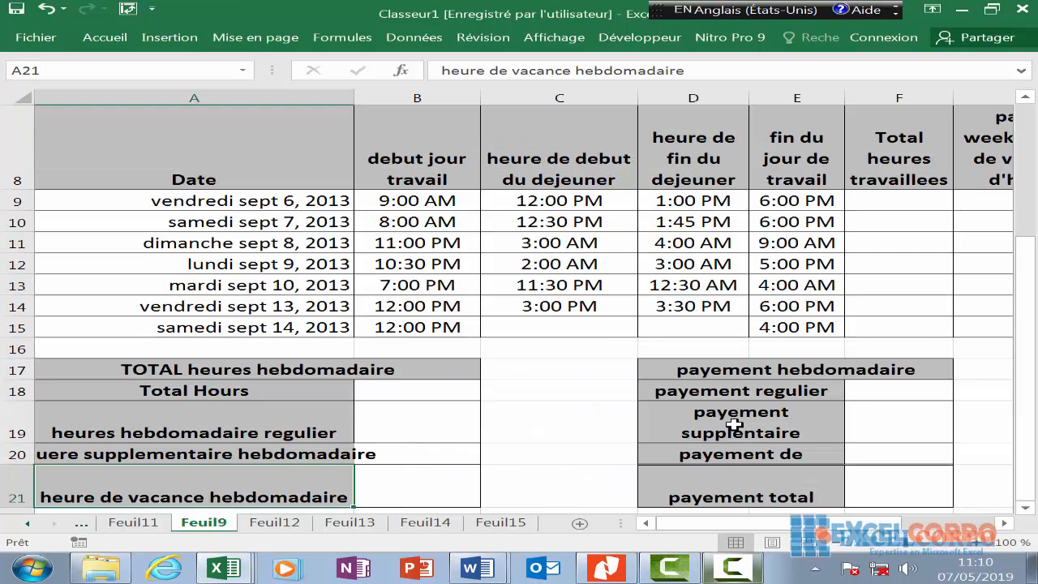
scroll(621, 375, "down", 1)
scroll(621, 369, "up", 2)
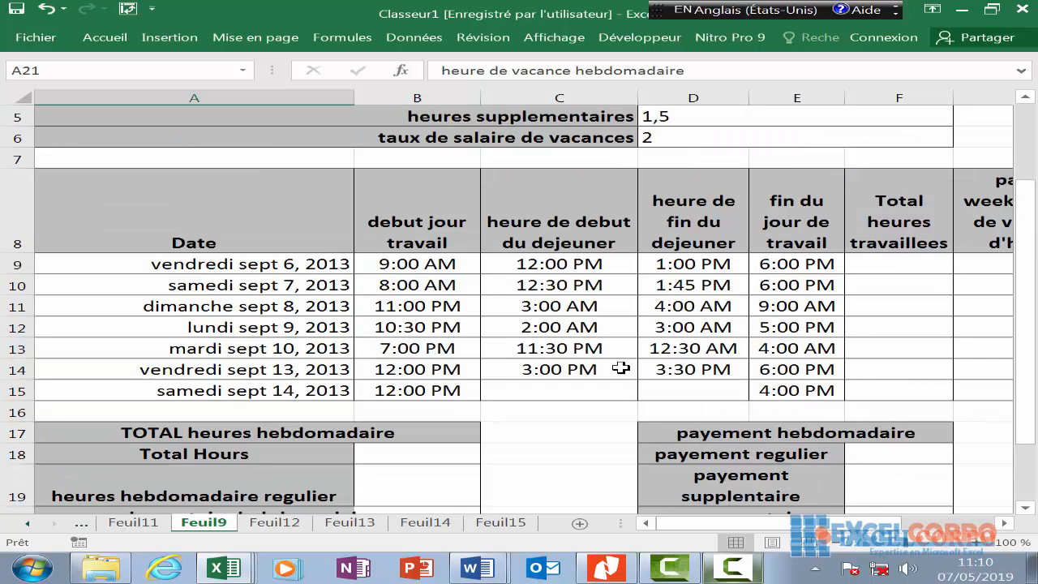
scroll(378, 407, "down", 2)
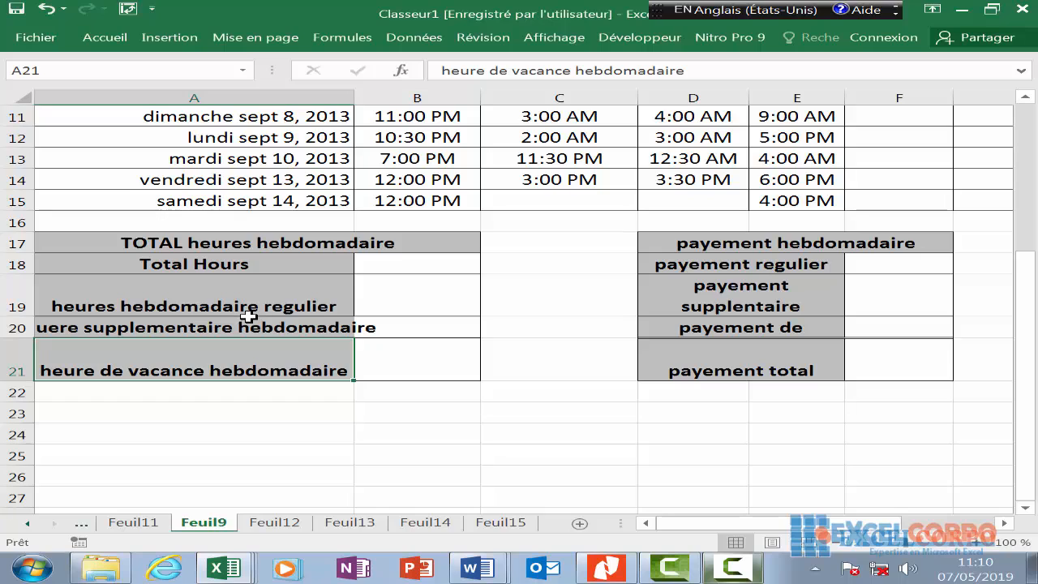
left_click(248, 317)
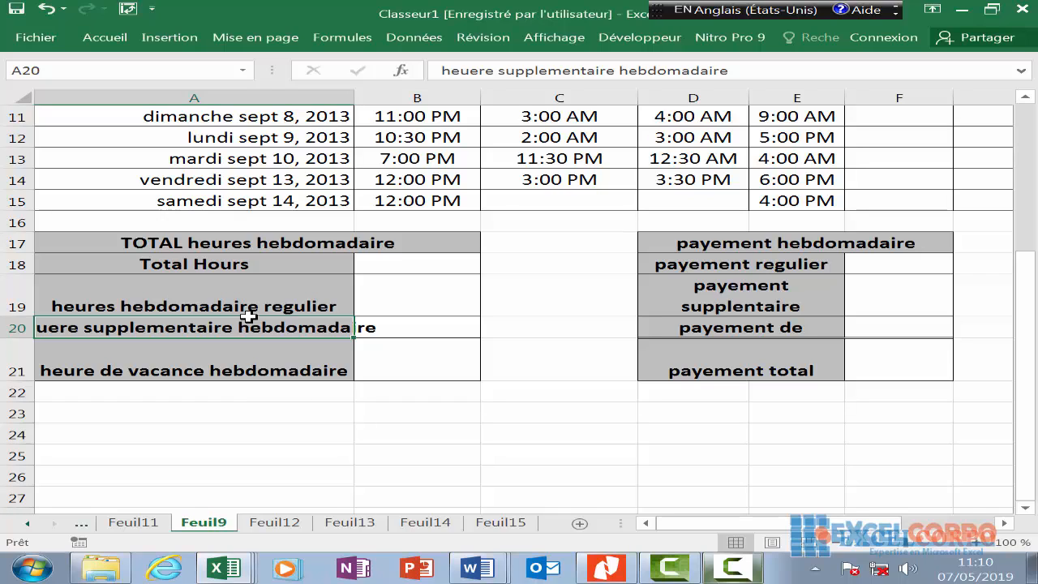
left_click(253, 368)
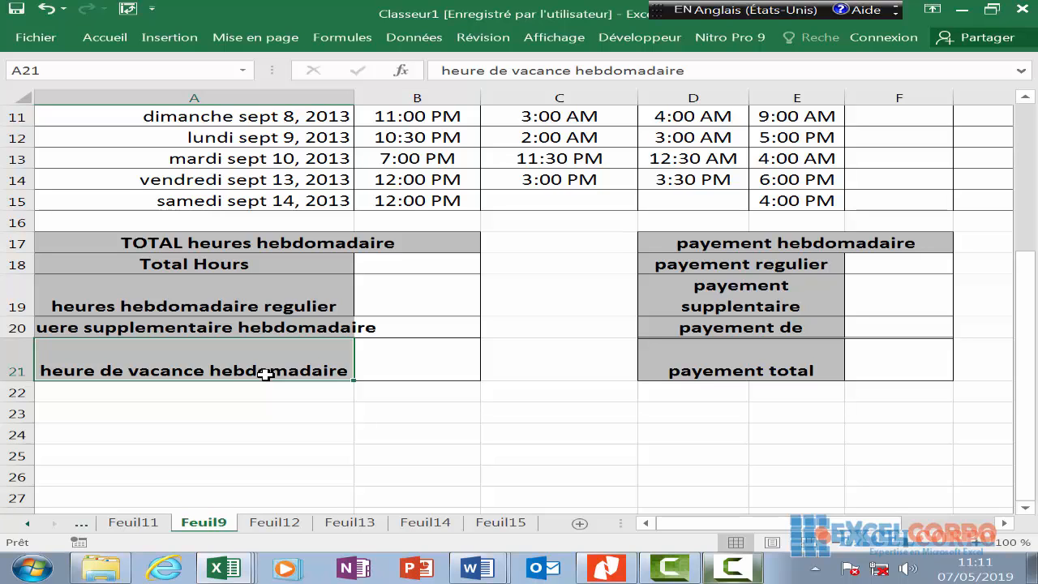
scroll(317, 401, "up", 3)
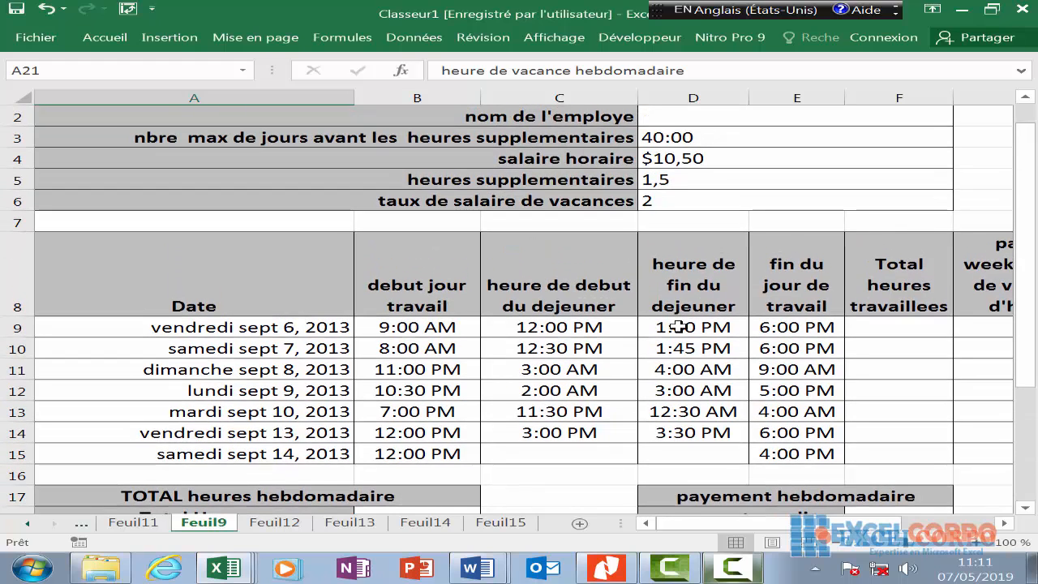
scroll(678, 326, "up", 1)
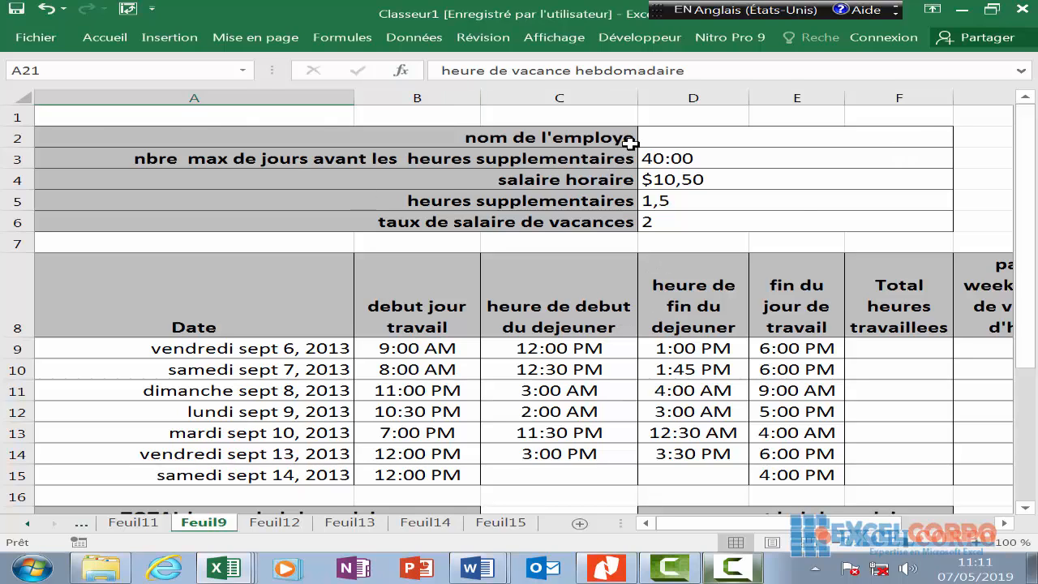
- Enter the employee's full name in merged cell D2, correcting its mistyped last letter
left_click(745, 142)
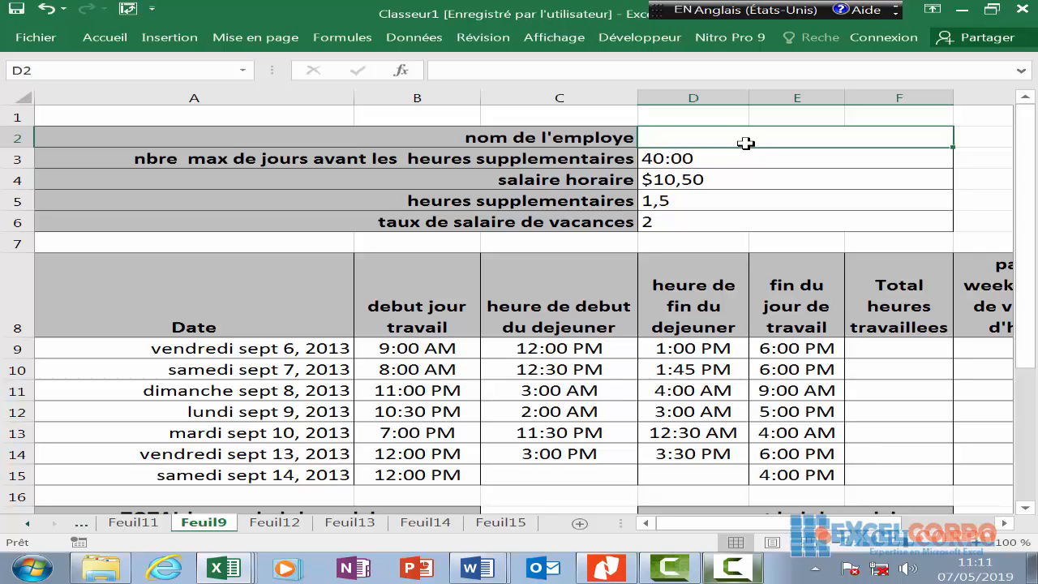
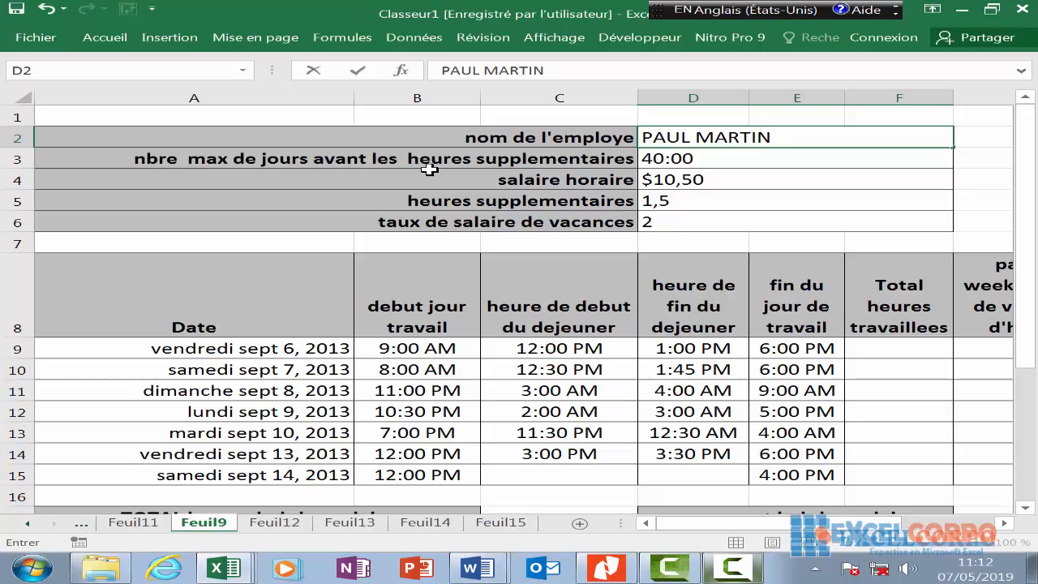
left_click(691, 158)
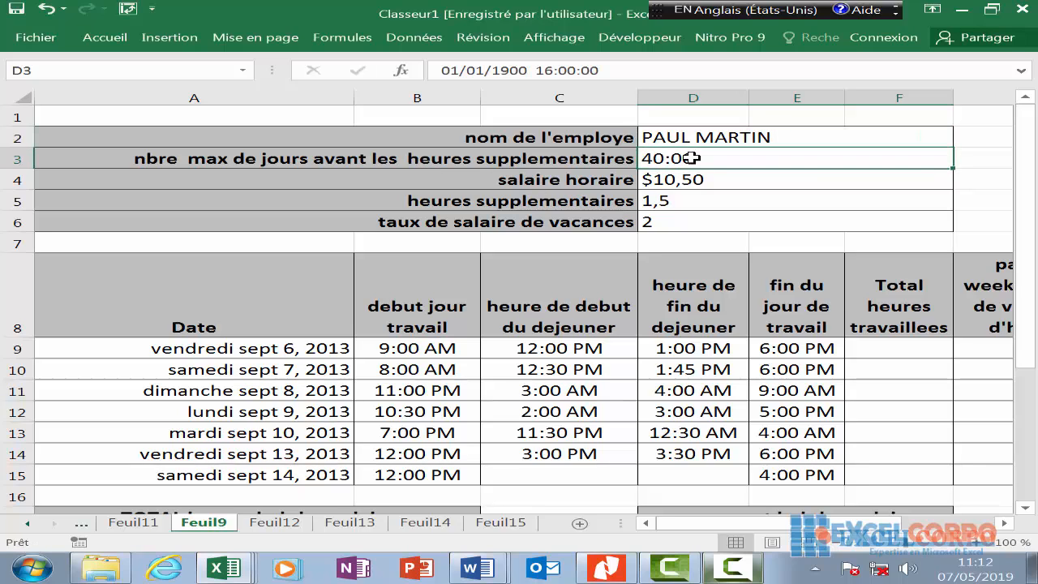
left_click(596, 178)
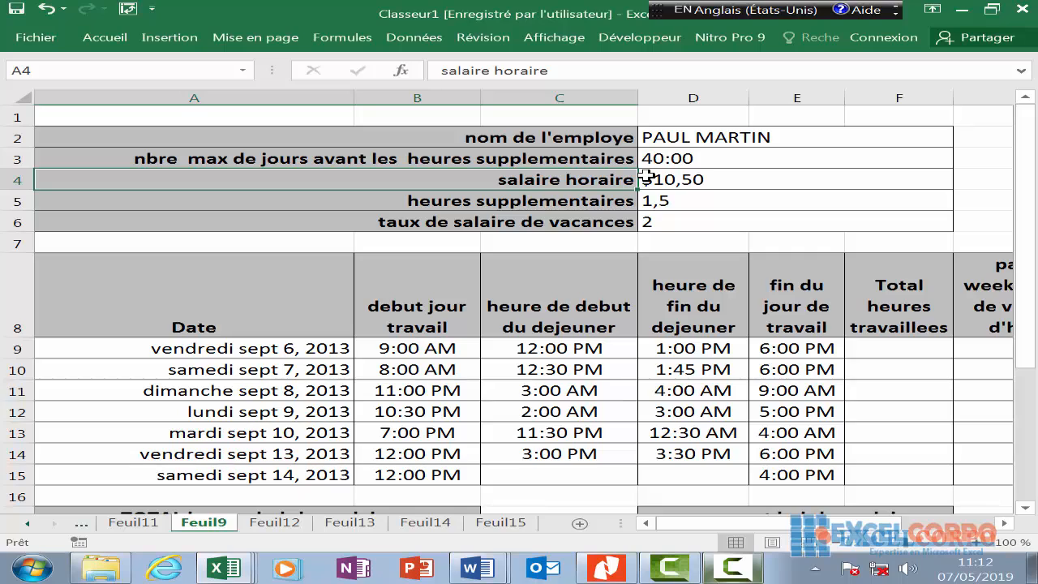
left_click(689, 179)
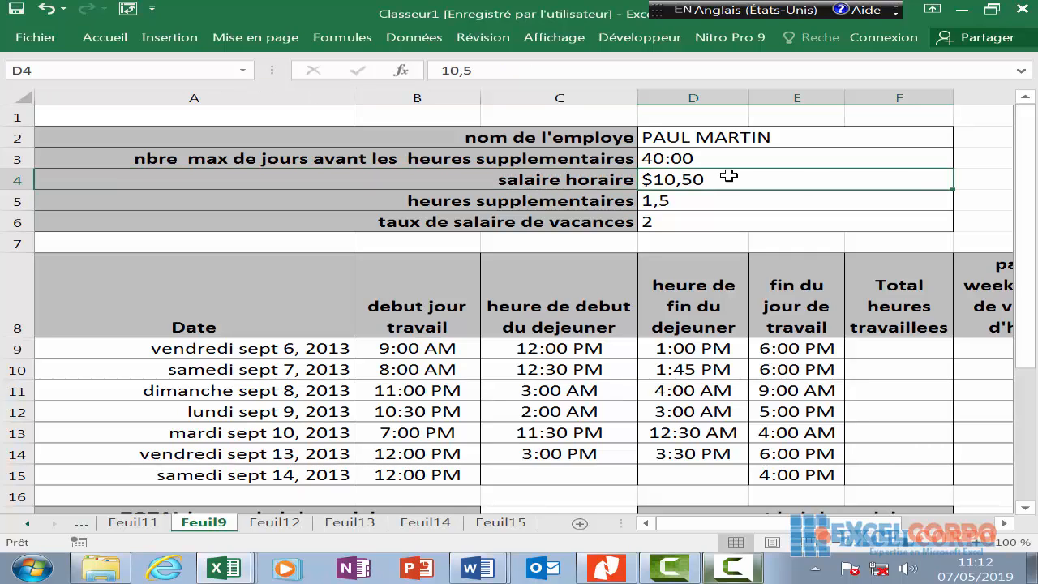
left_click(598, 200)
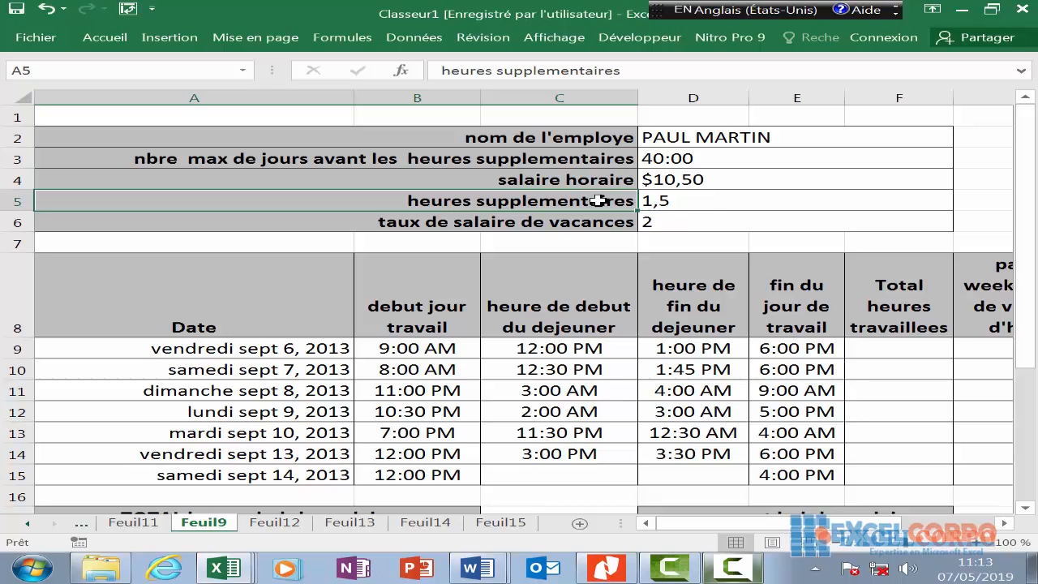
left_click(694, 194)
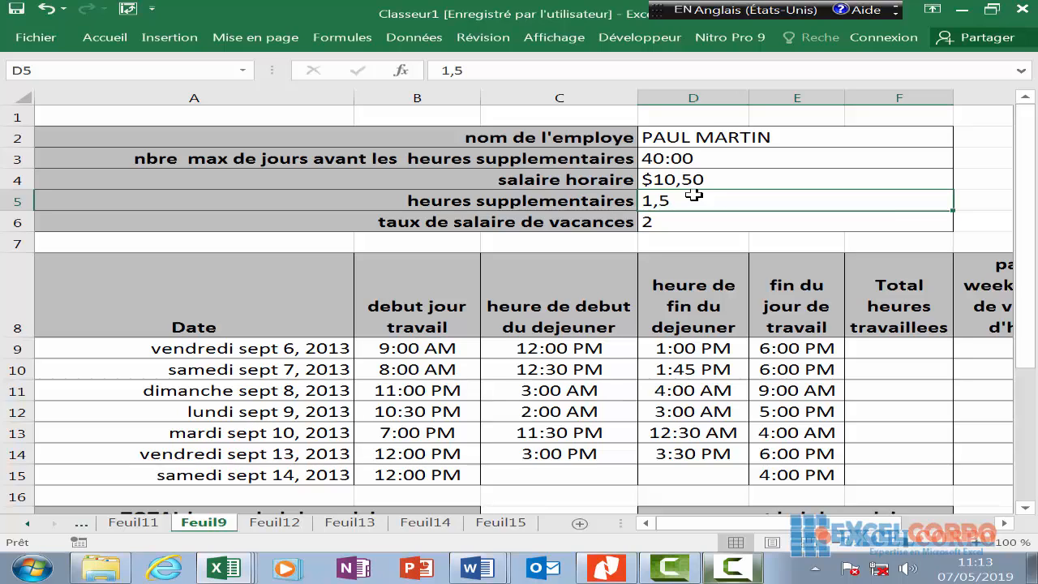
left_click(685, 220)
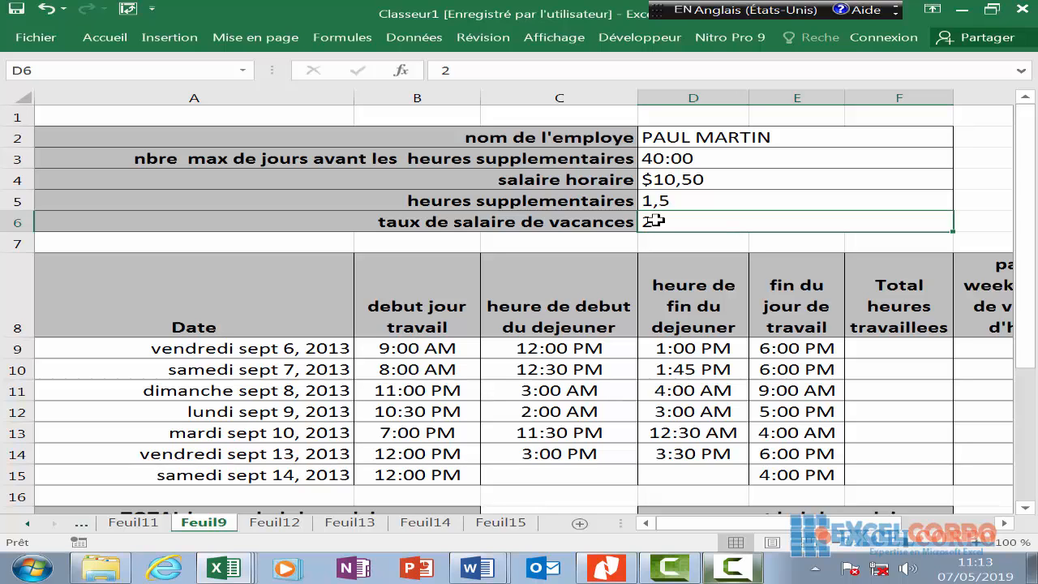
scroll(655, 220, "down", 2)
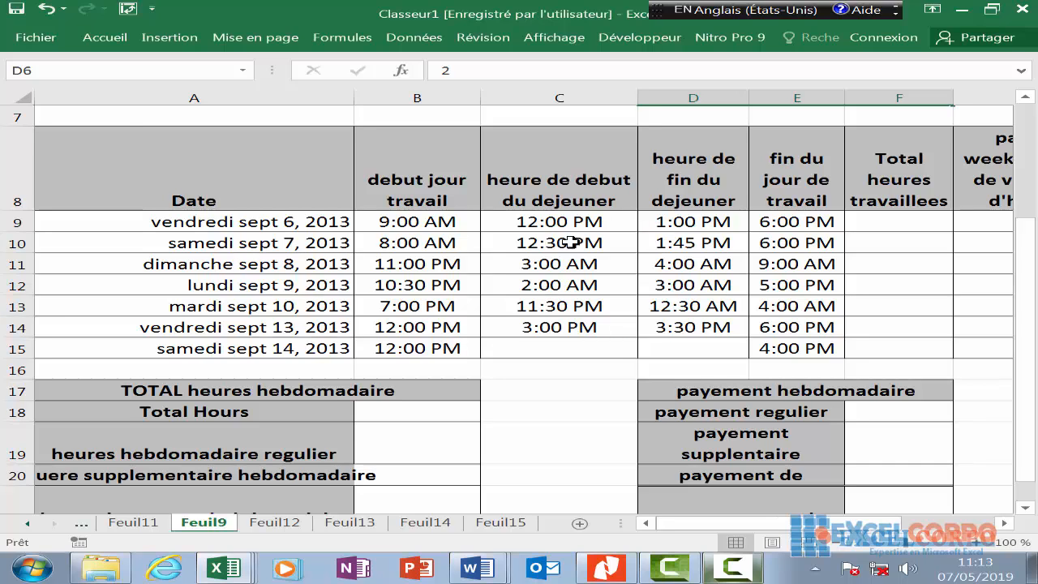
key("Left")
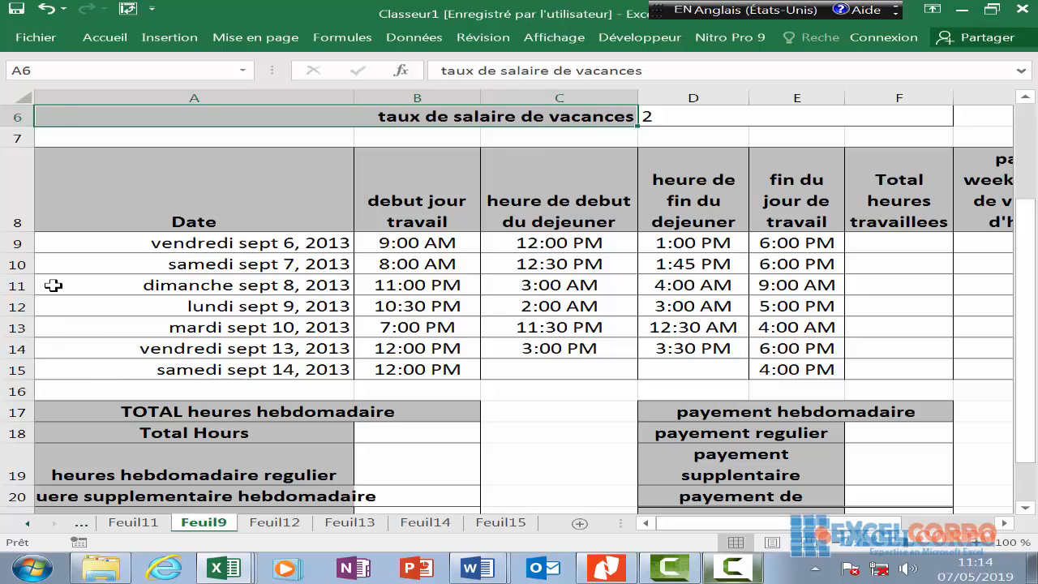
left_click(187, 194)
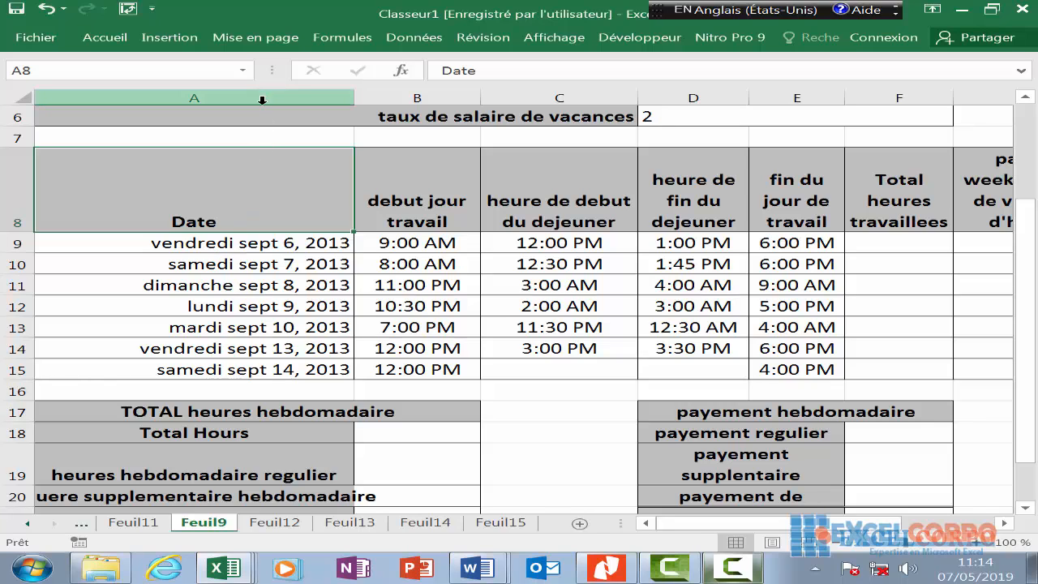
left_click_drag(260, 194, 273, 369)
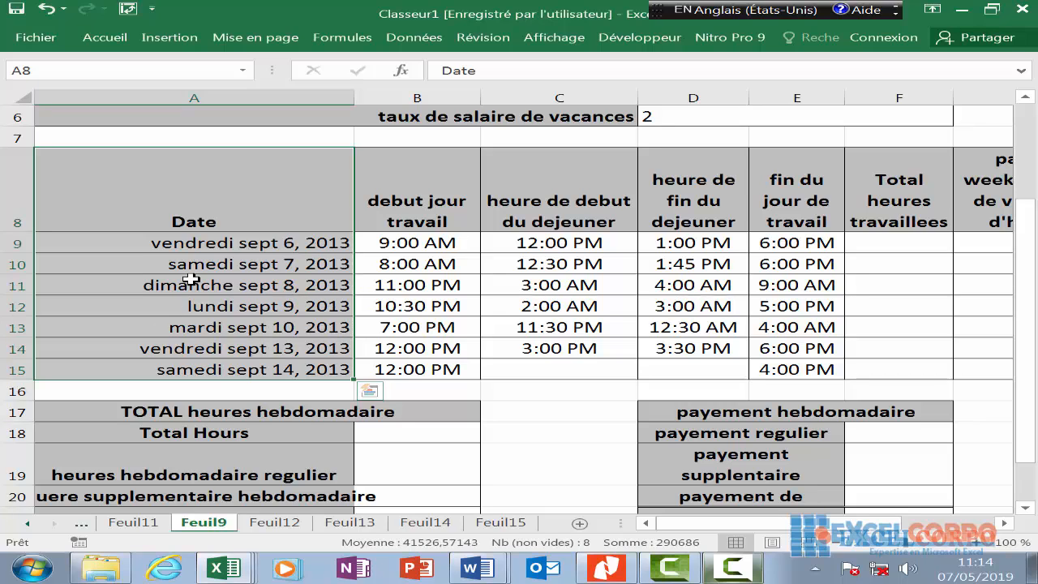
left_click(217, 277)
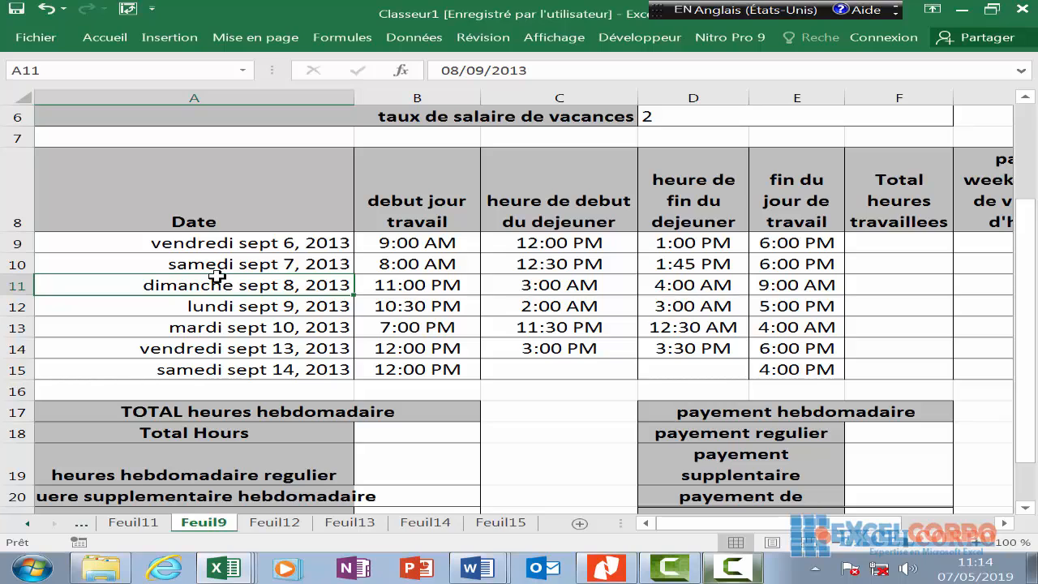
left_click(389, 270)
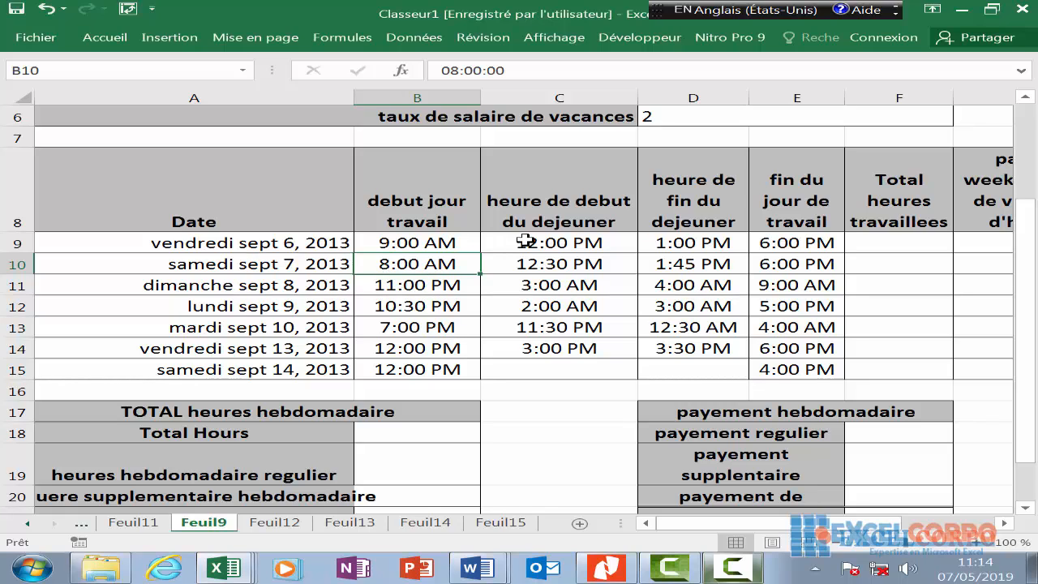
left_click(559, 243)
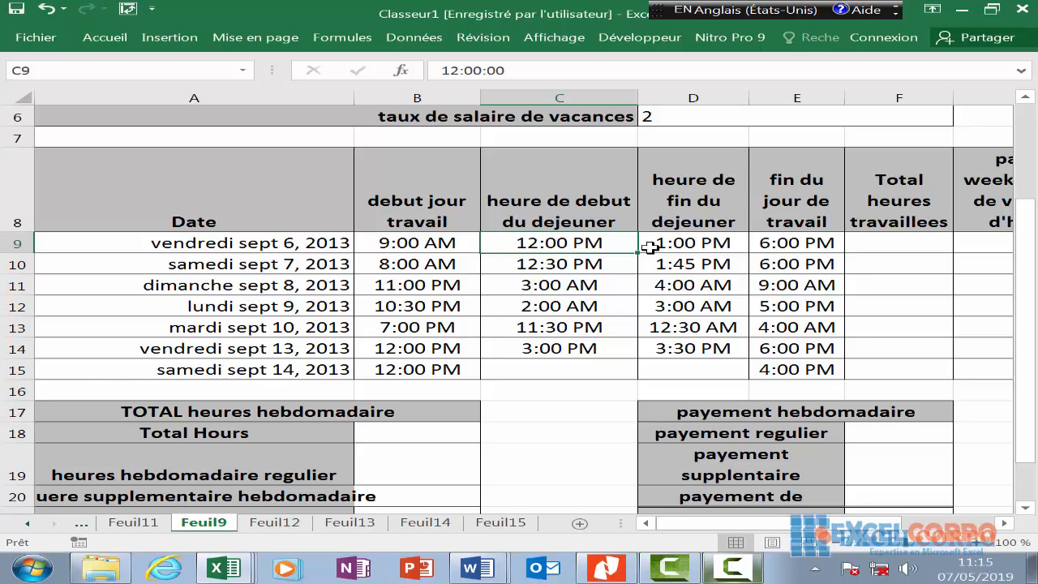
left_click(695, 261)
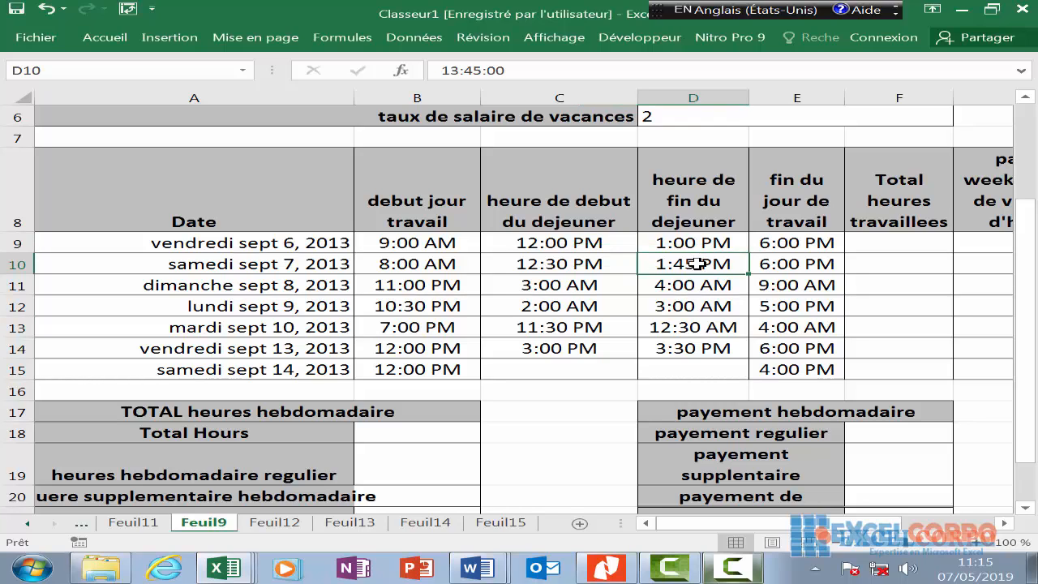
left_click(787, 264)
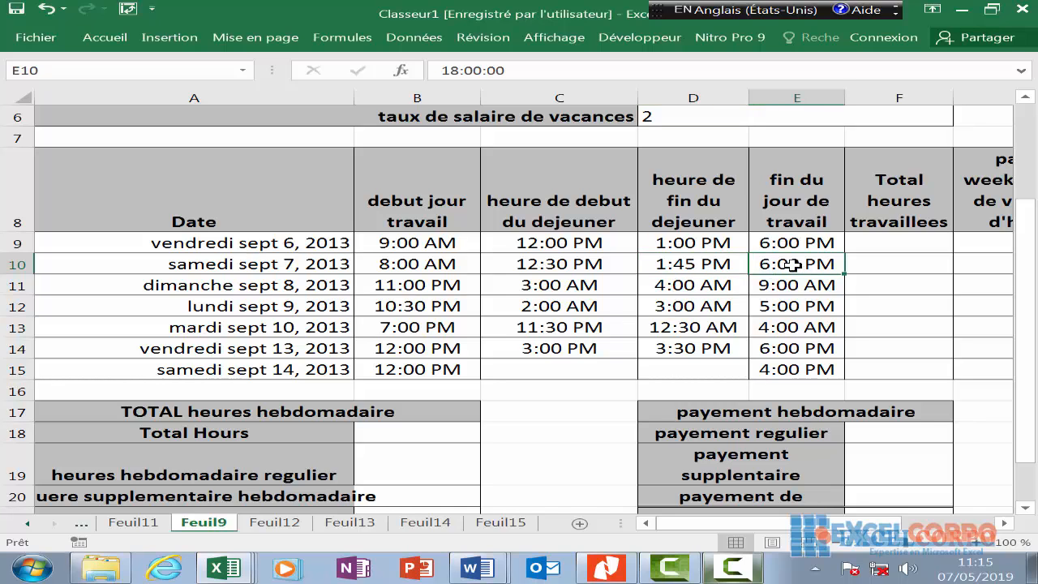
left_click_drag(794, 222, 808, 366)
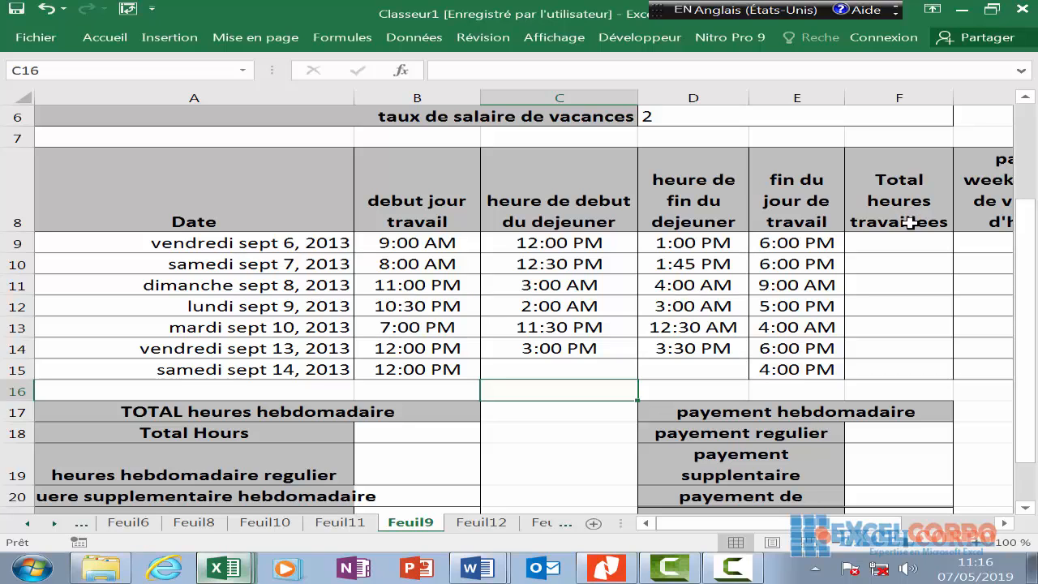
left_click(902, 96)
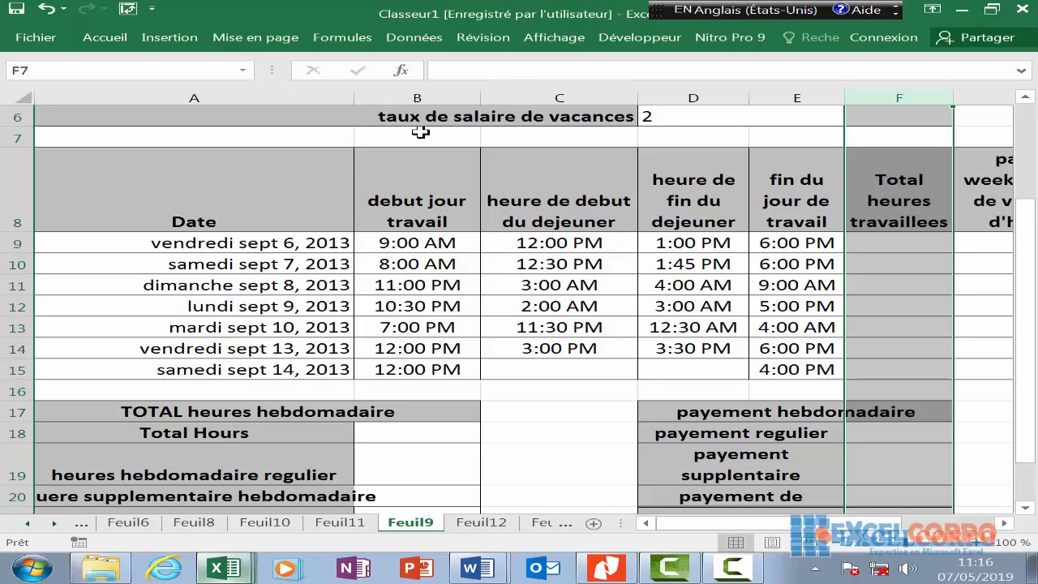
left_click(428, 97)
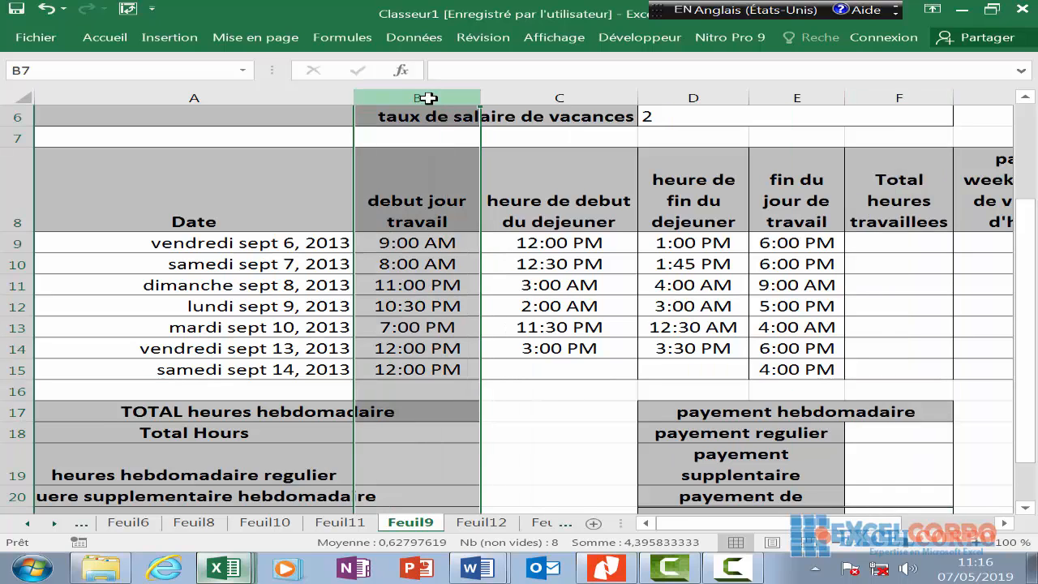
left_click(793, 97)
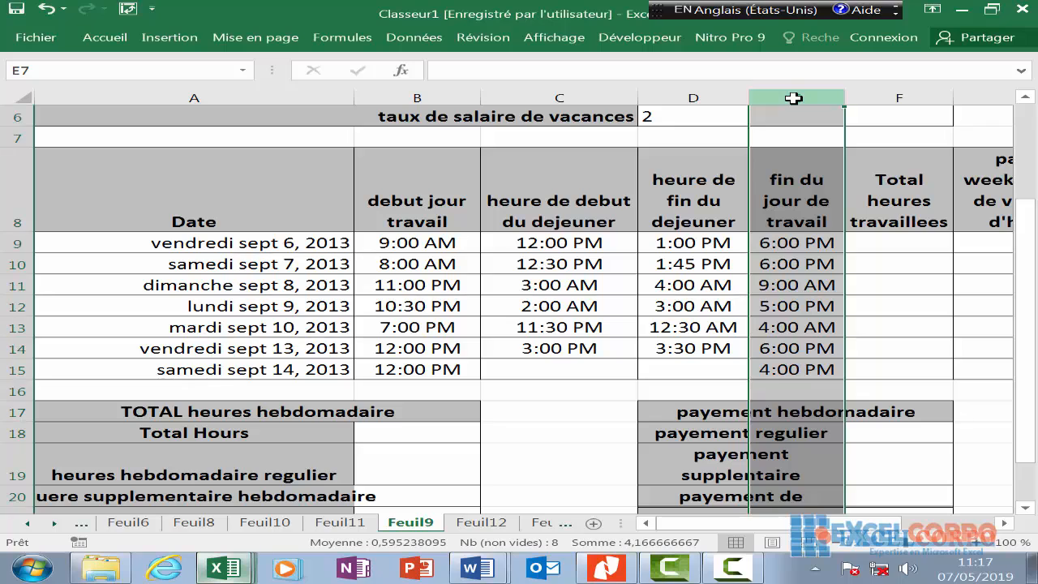
left_click(884, 249)
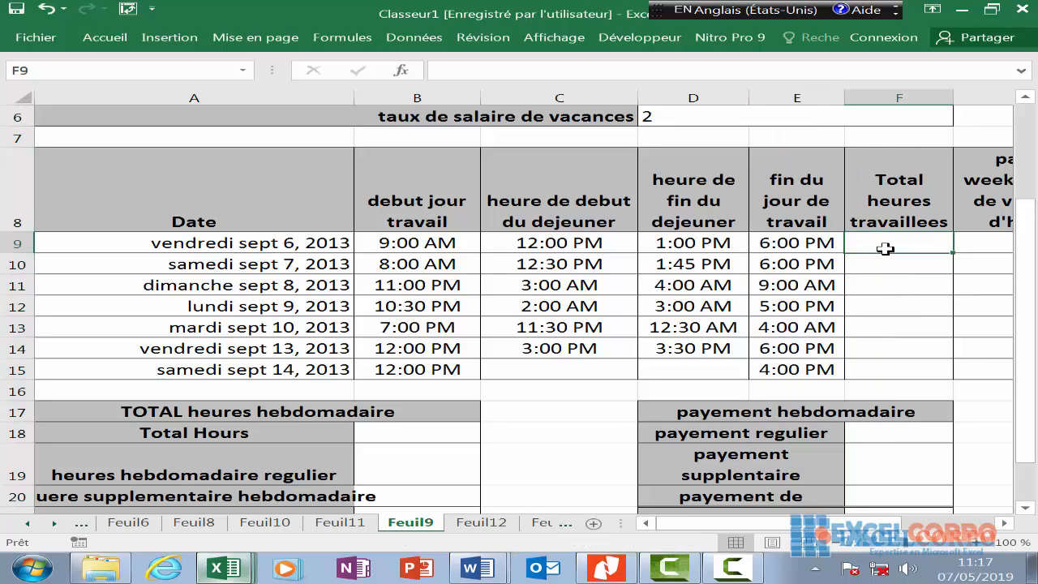
- Start F9 with =SI(E9<B9;1+E9-B9;E9-B9) so shifts past midnight add a full day
type("=")
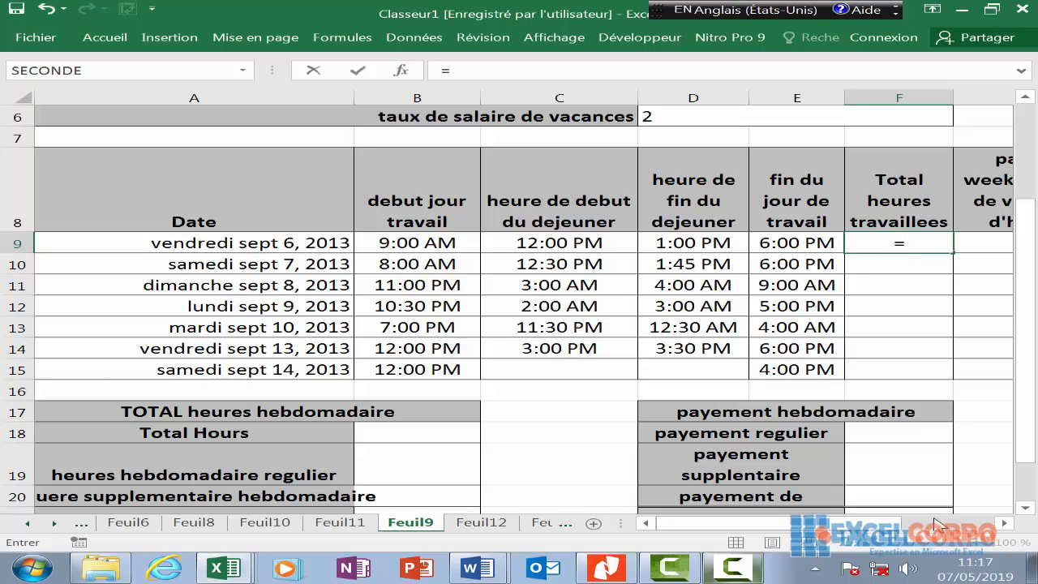
type("S")
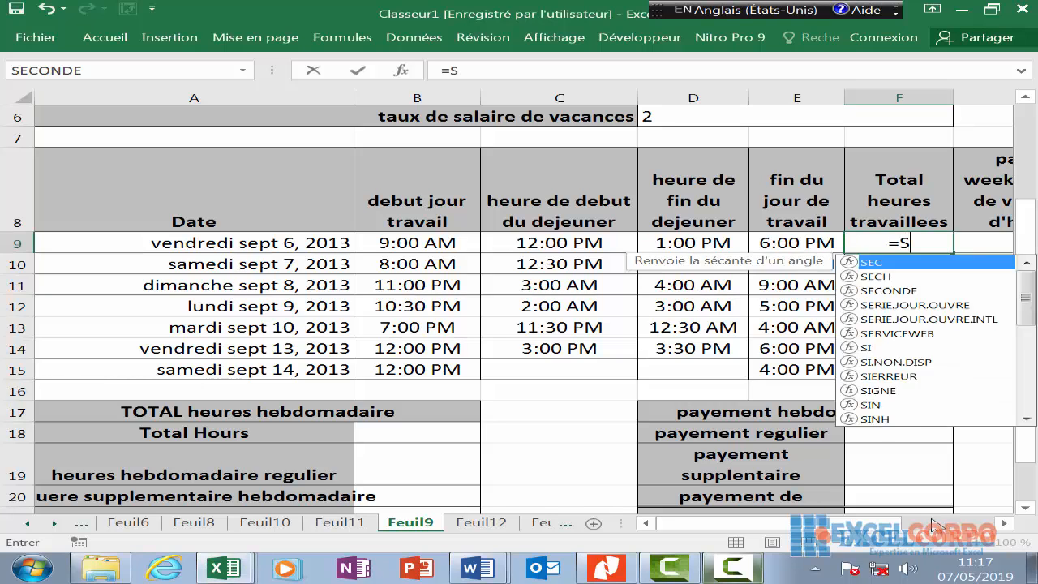
type("I(")
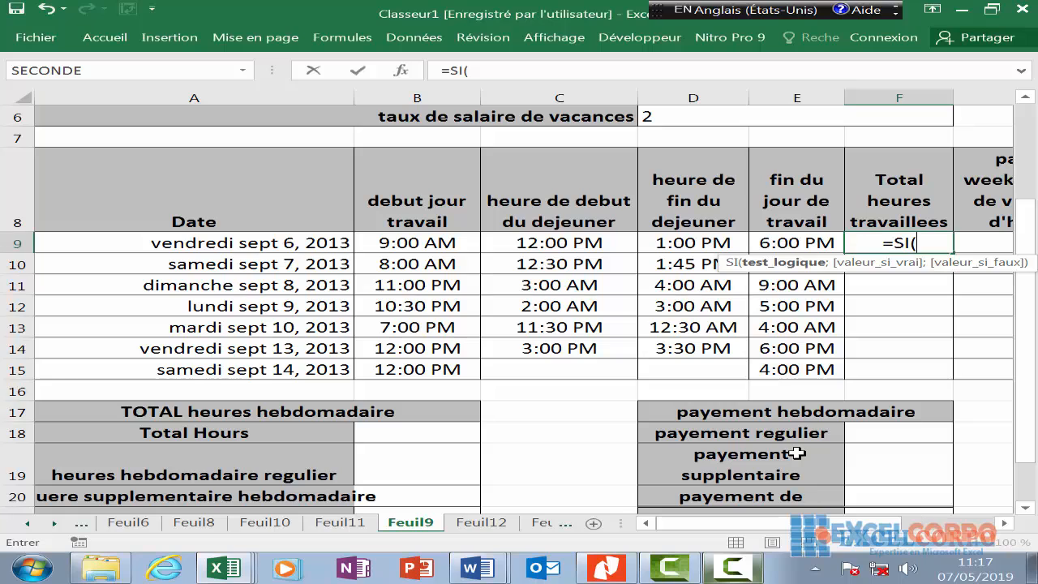
left_click(781, 243)
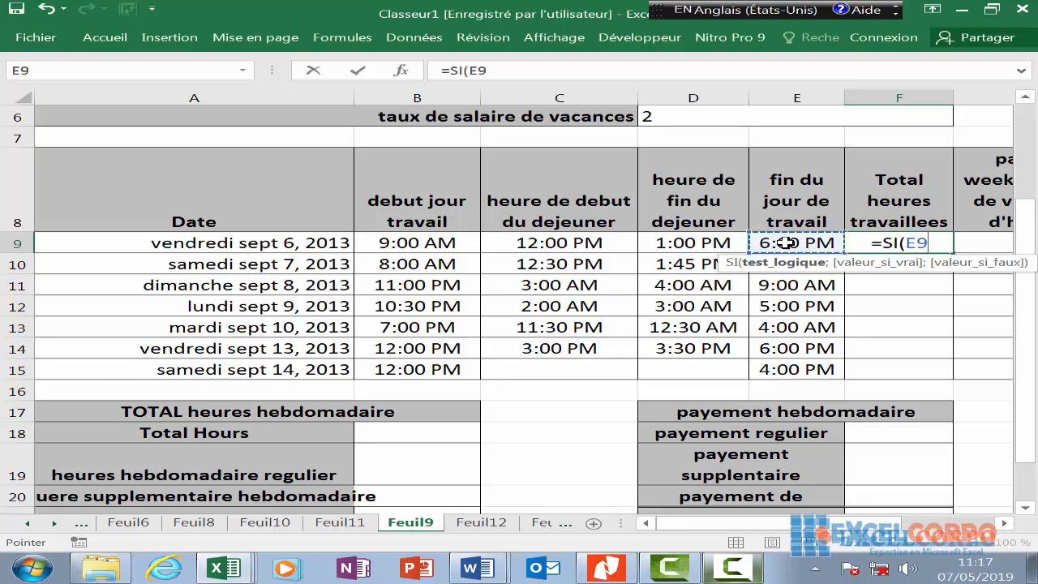
type("<")
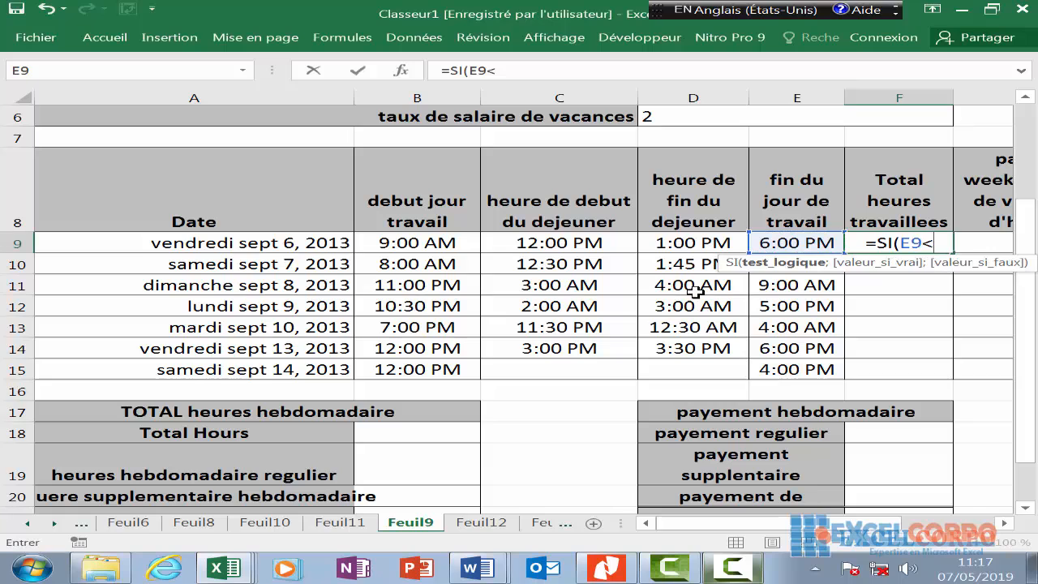
left_click(441, 243)
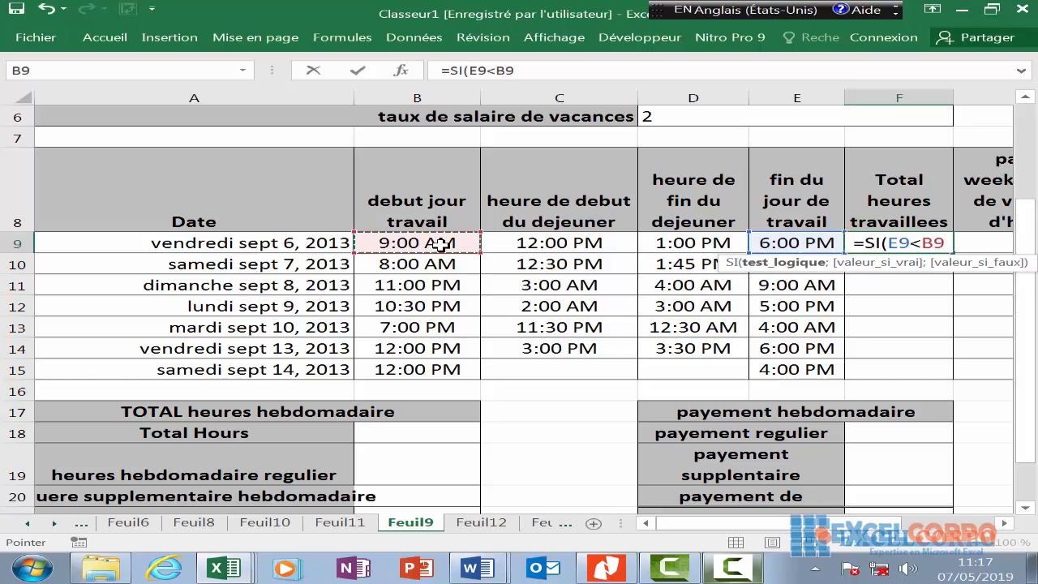
type(";")
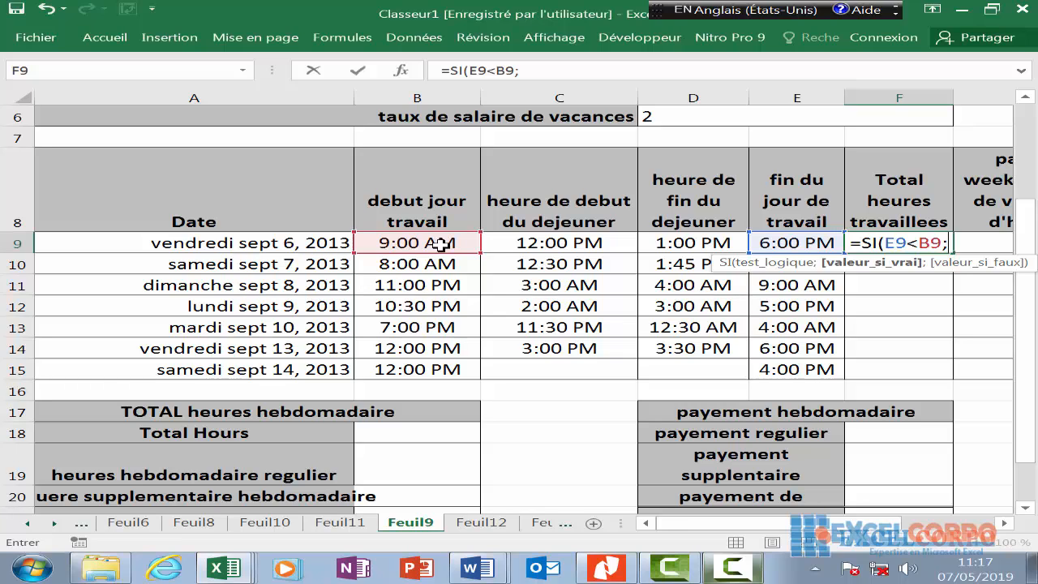
type("1+")
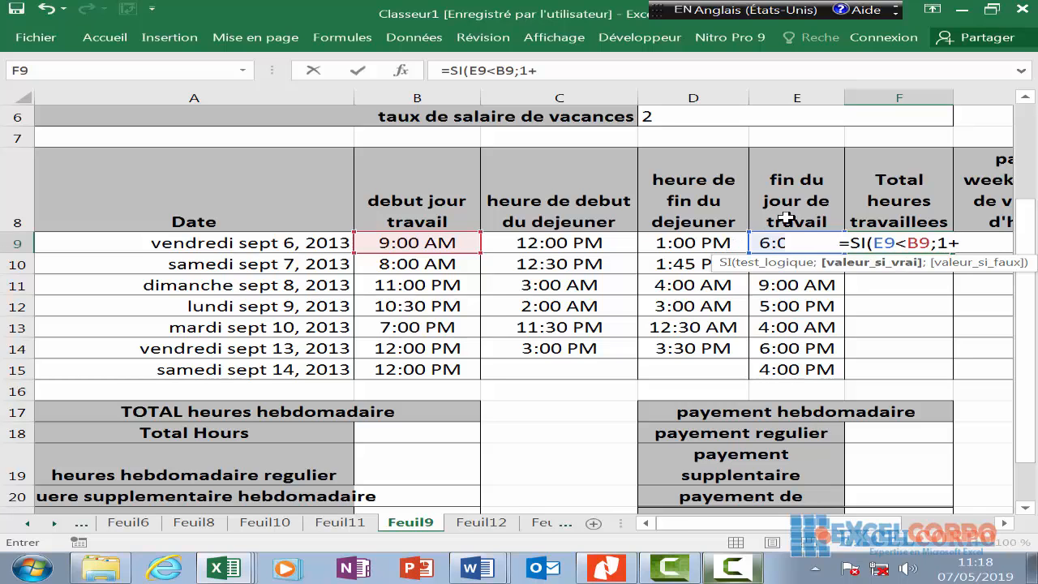
left_click(964, 242)
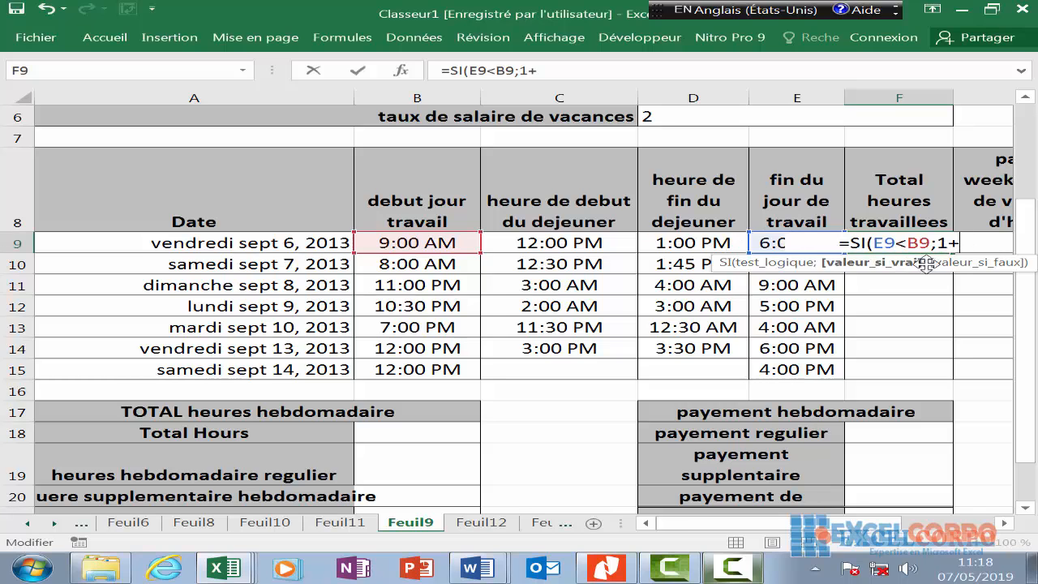
type("e")
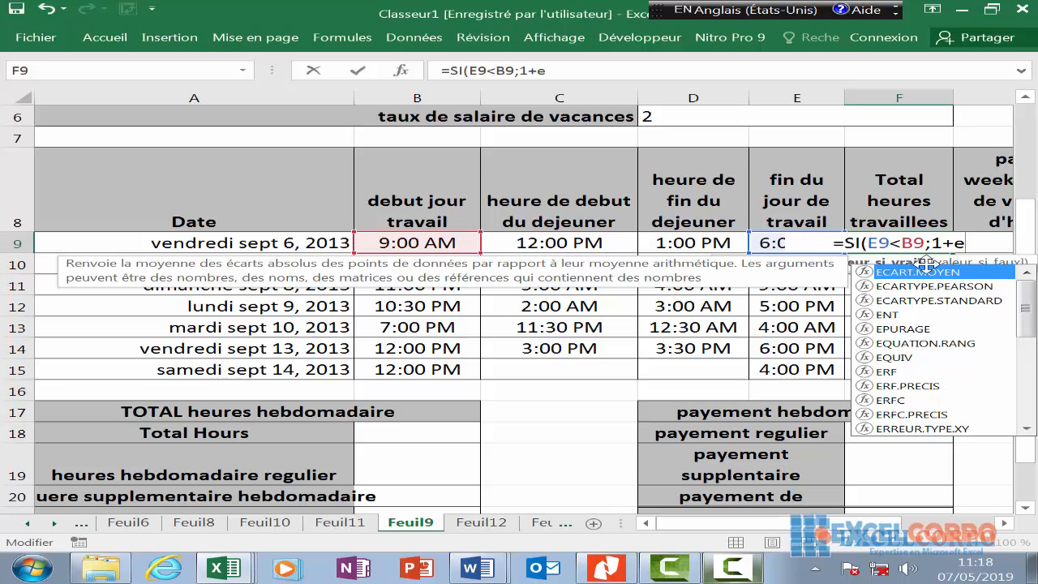
type("9-b")
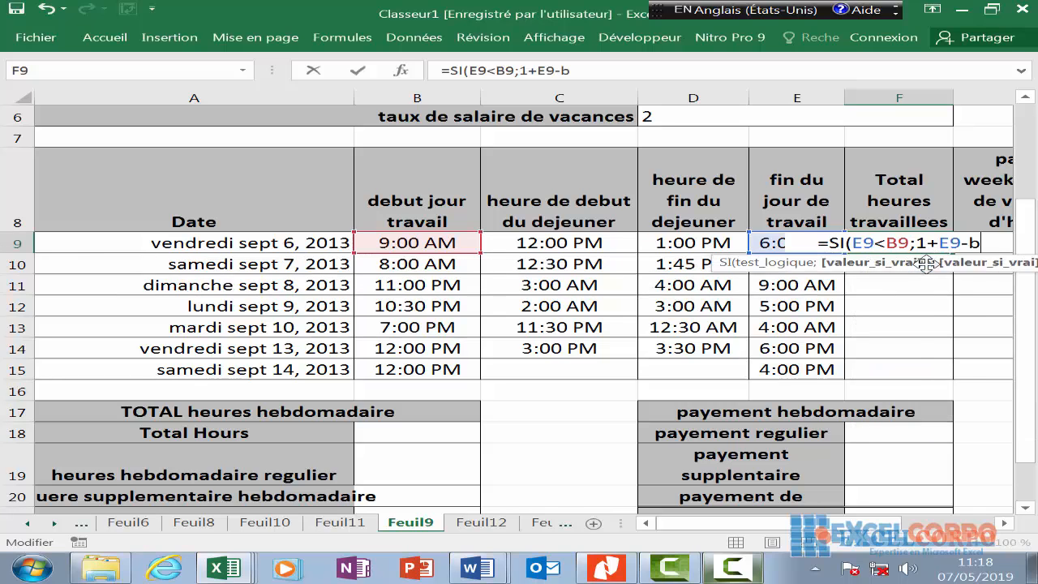
type("9")
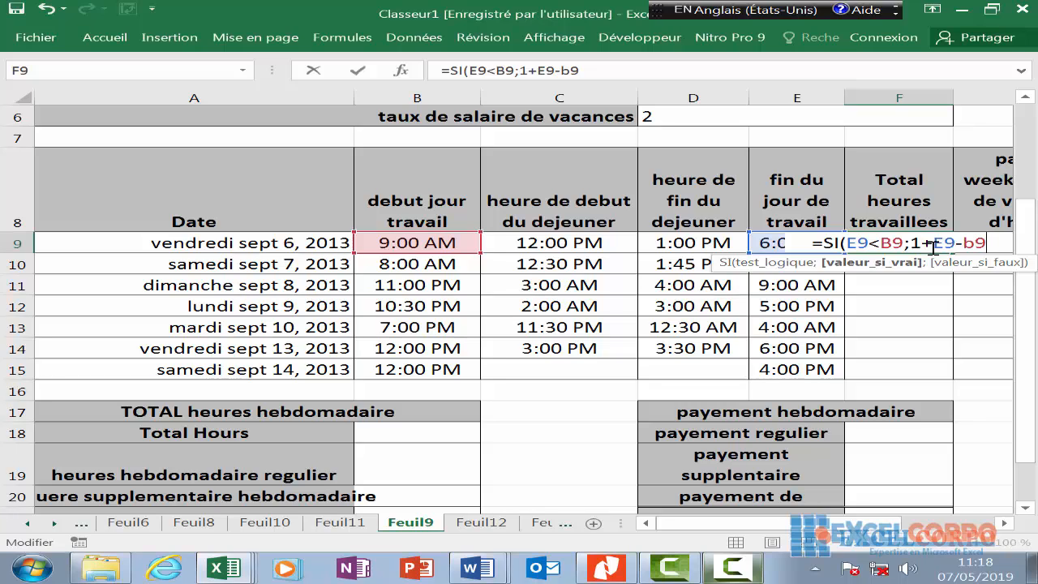
type(";")
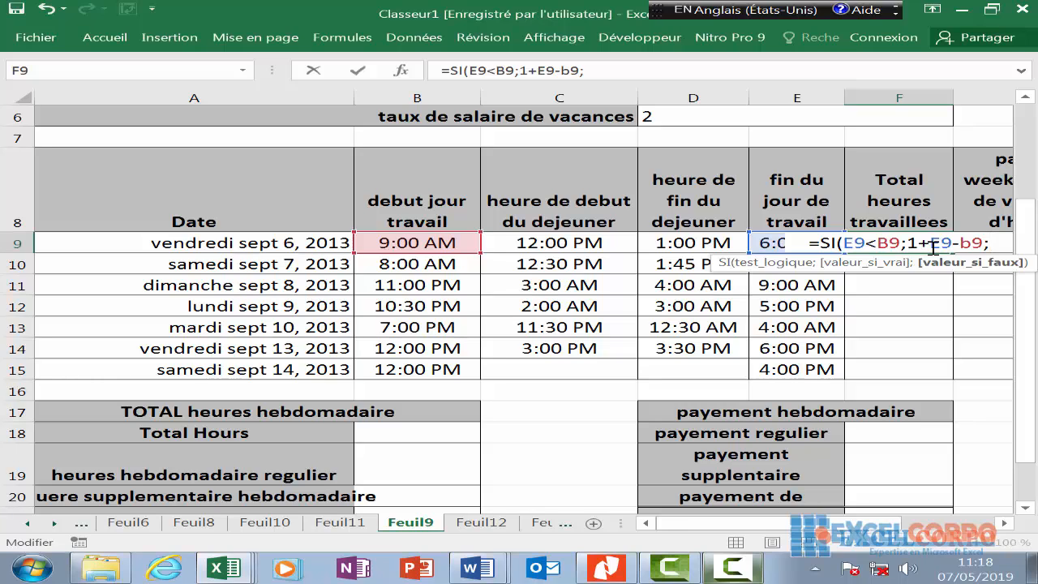
type("e9-")
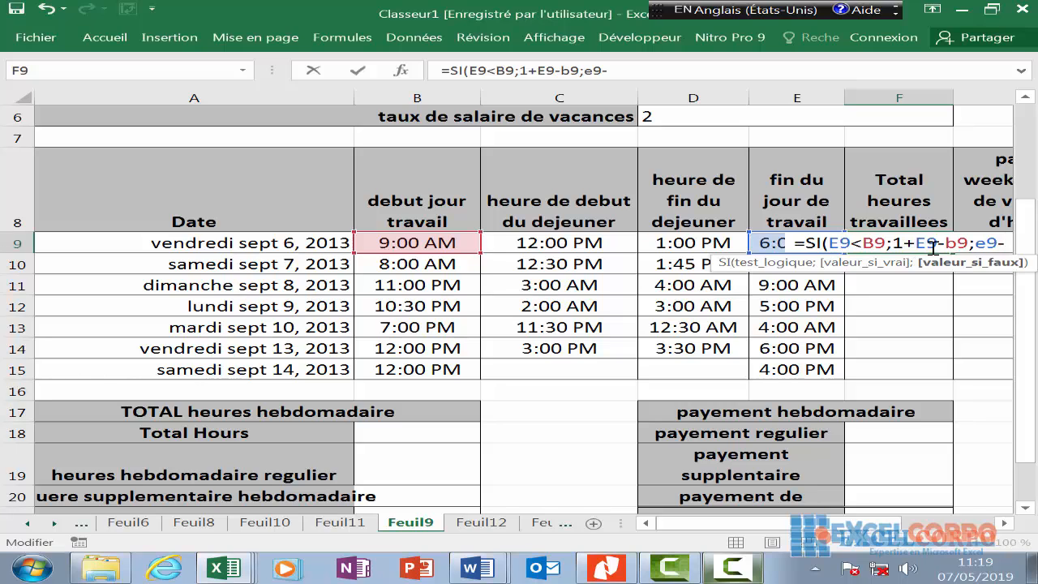
type("b9")
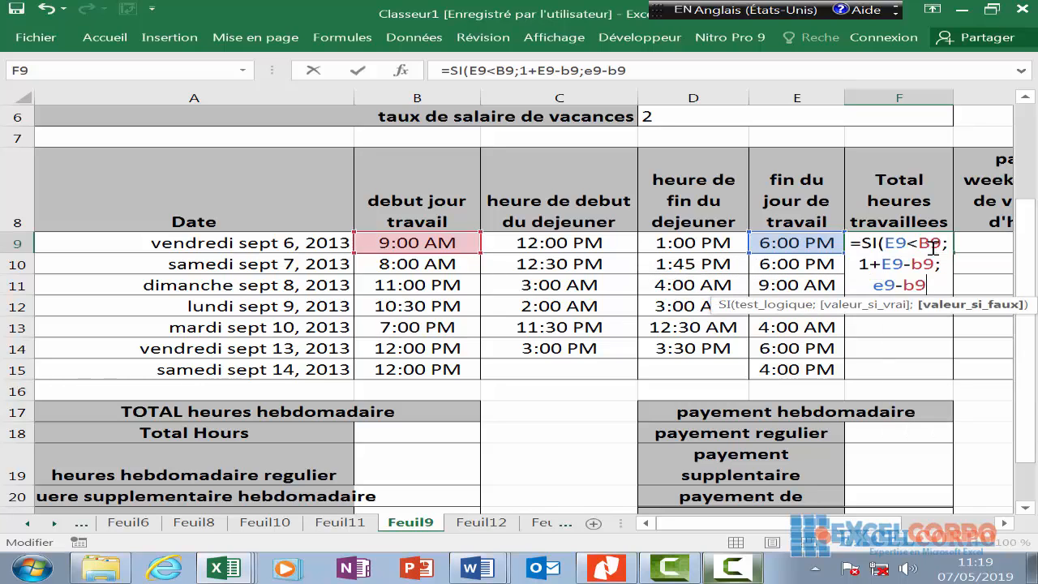
type(")")
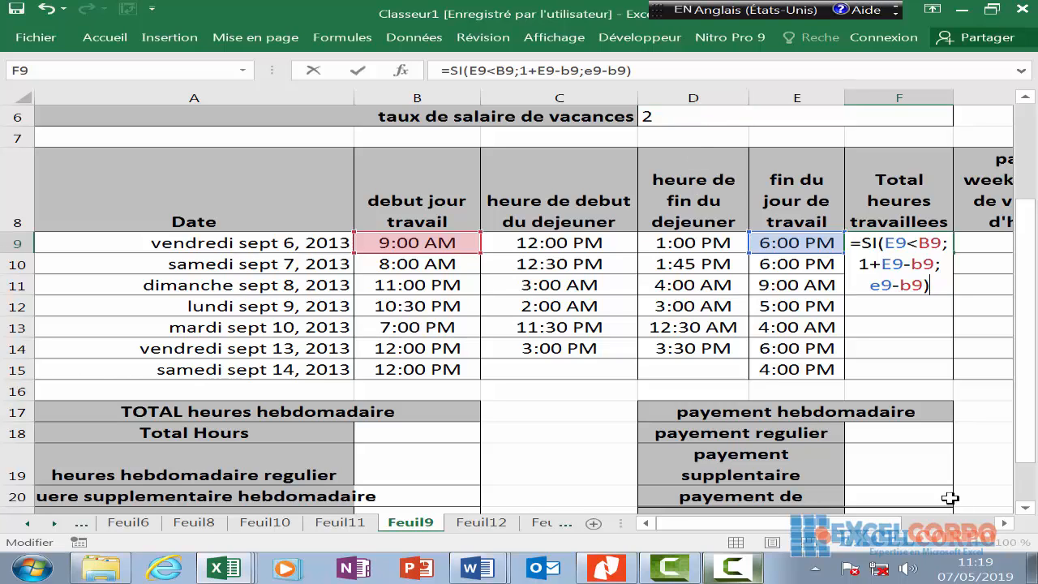
- Append the lunch deduction -SI(D9<C9;1+D9-C9;D9-C9) to F9 and commit, giving 08:00
type("-")
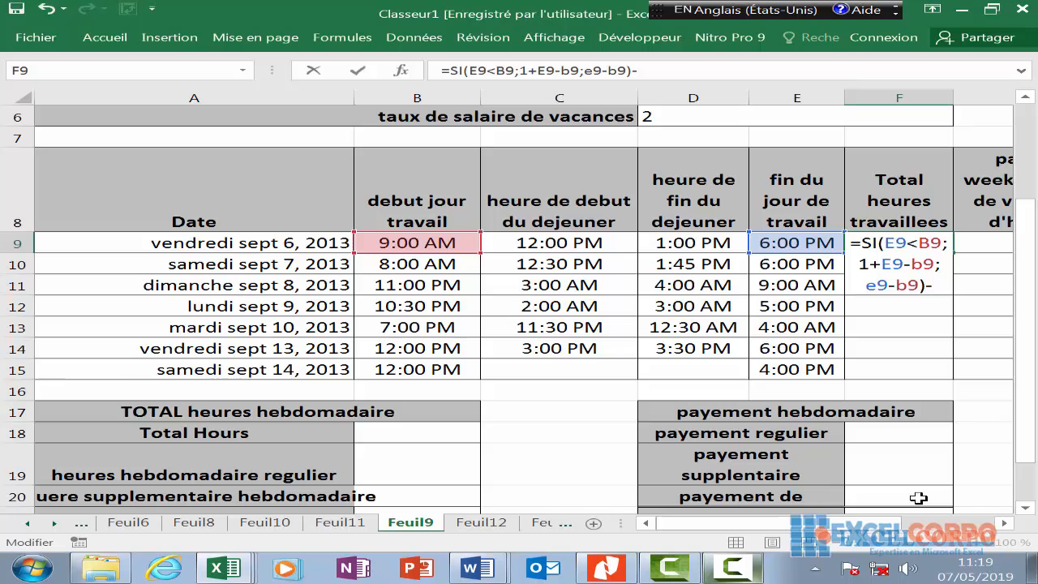
type("si")
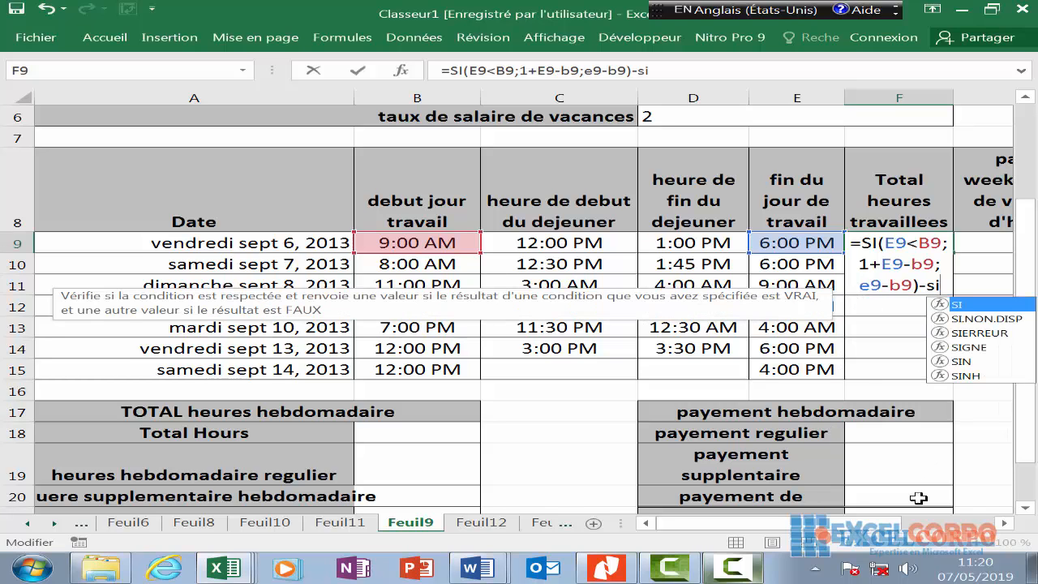
type("(")
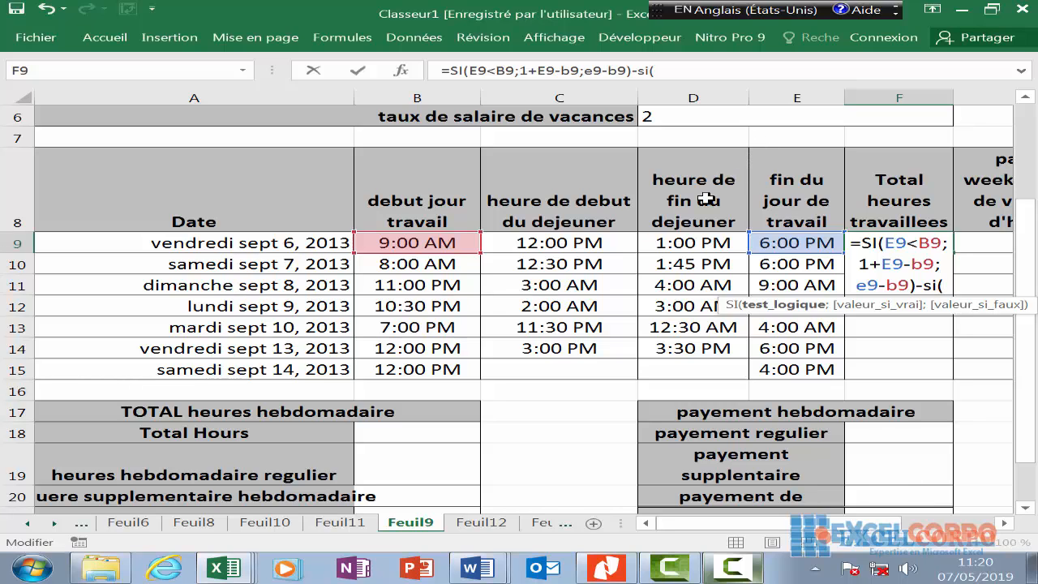
left_click(703, 243)
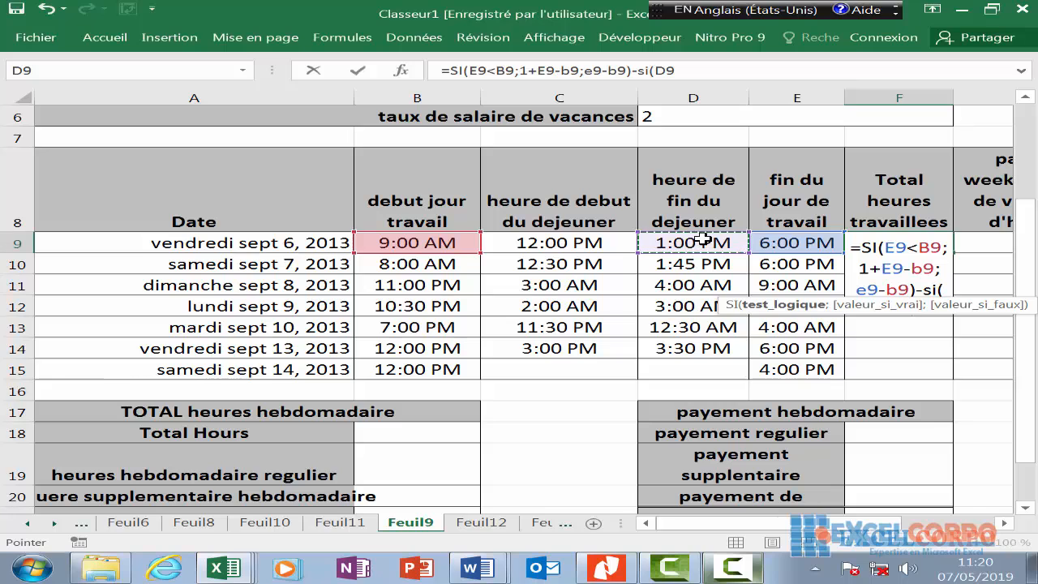
type("<")
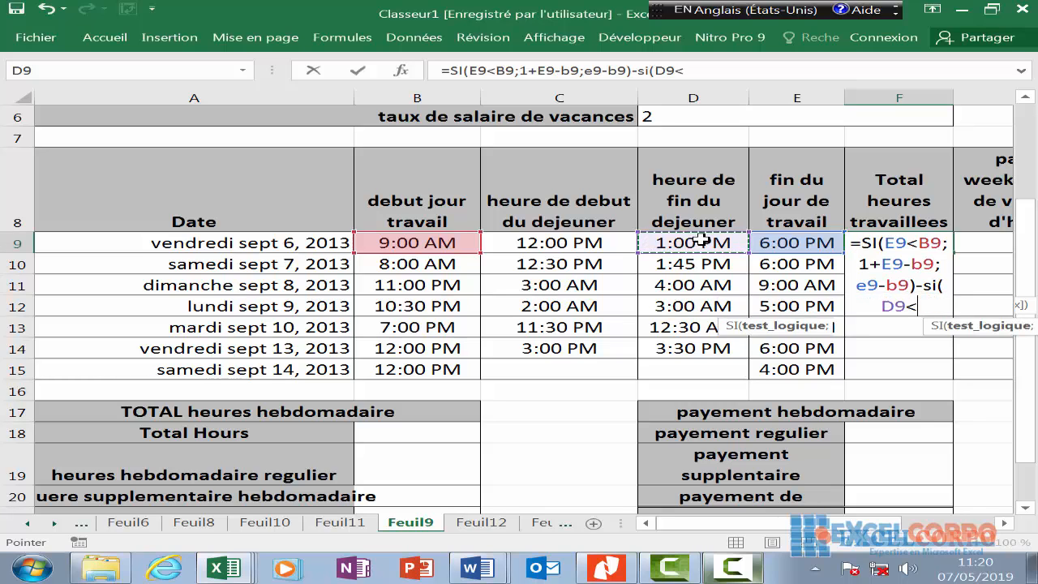
left_click(592, 246)
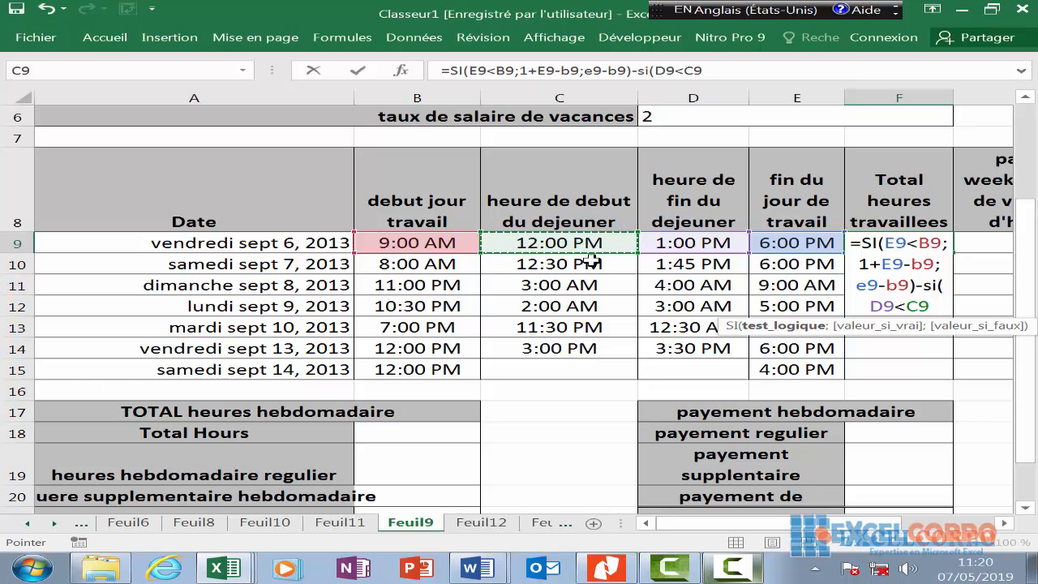
type(";1")
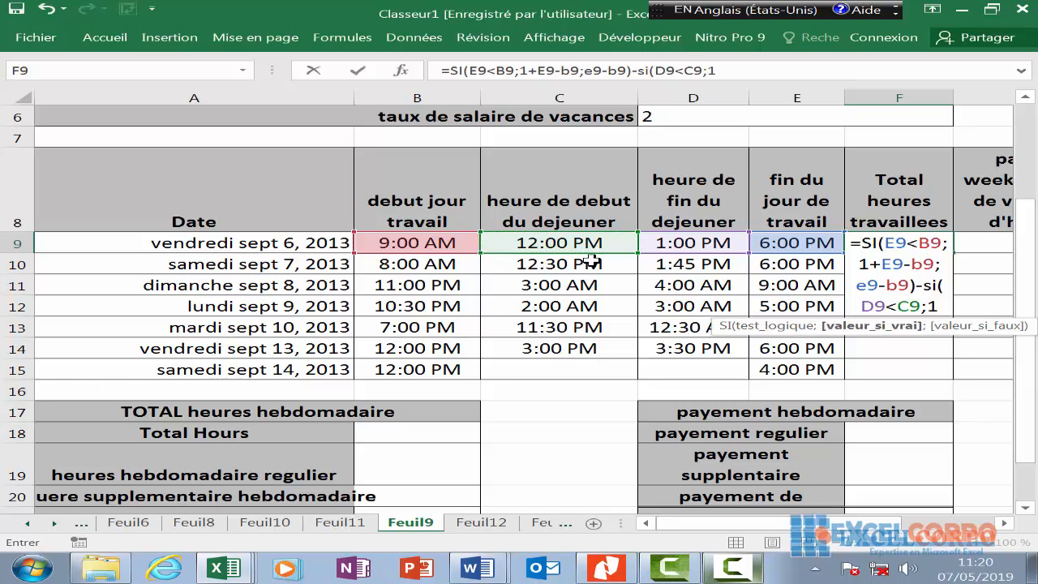
type("+")
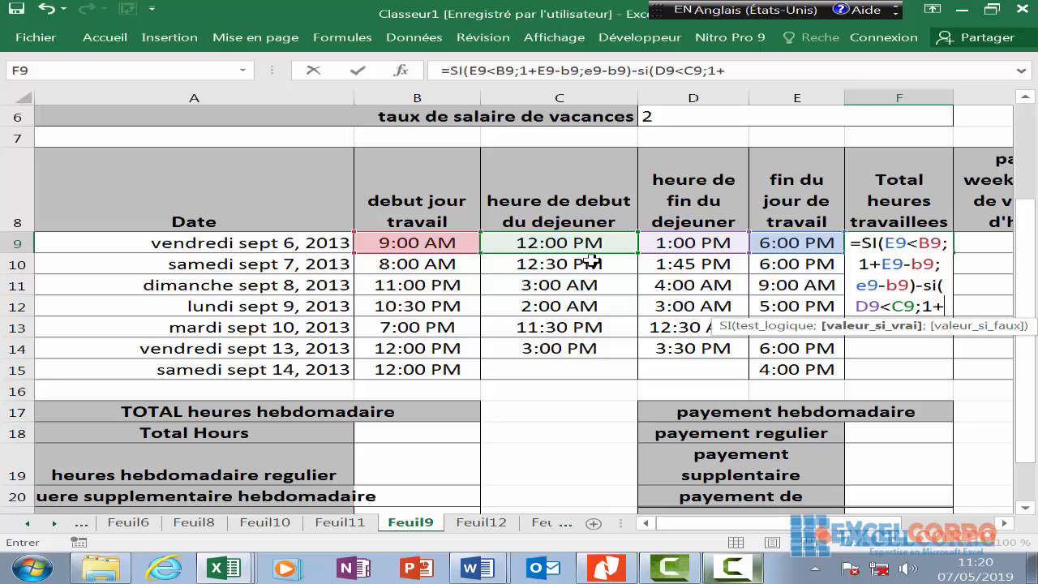
type("d9-c9;")
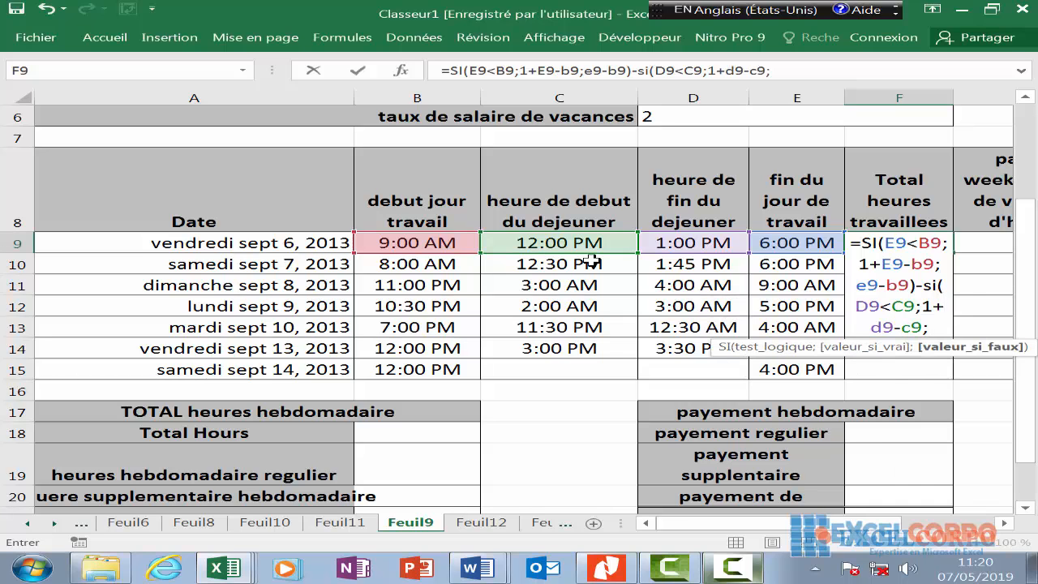
type("d9")
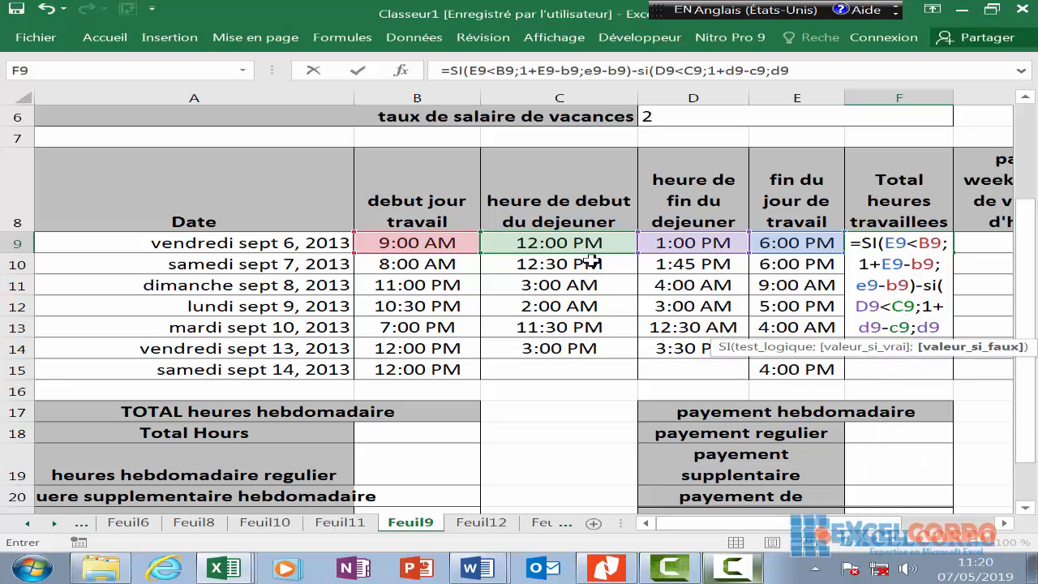
type("-c")
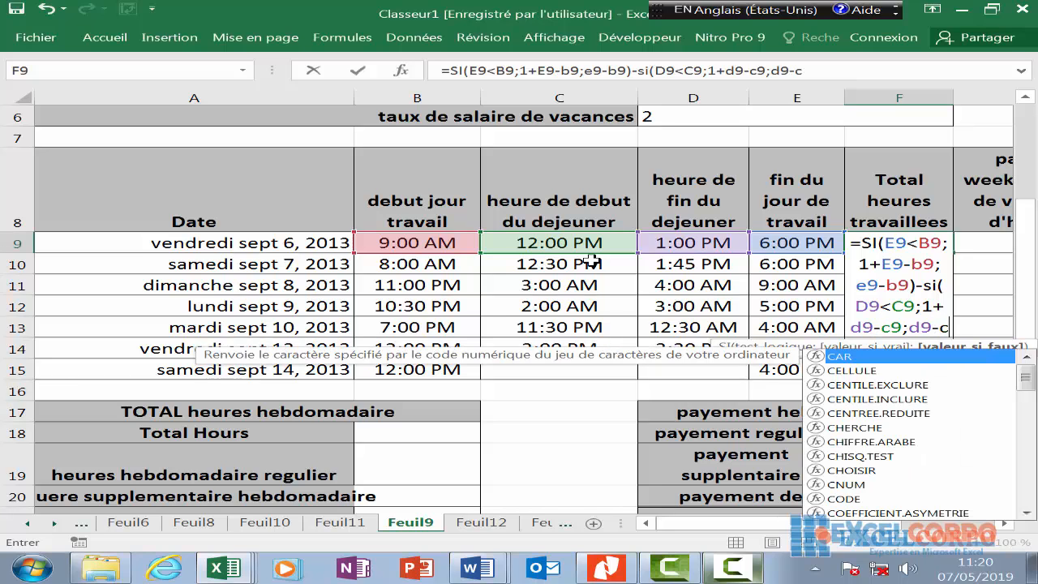
type("9")
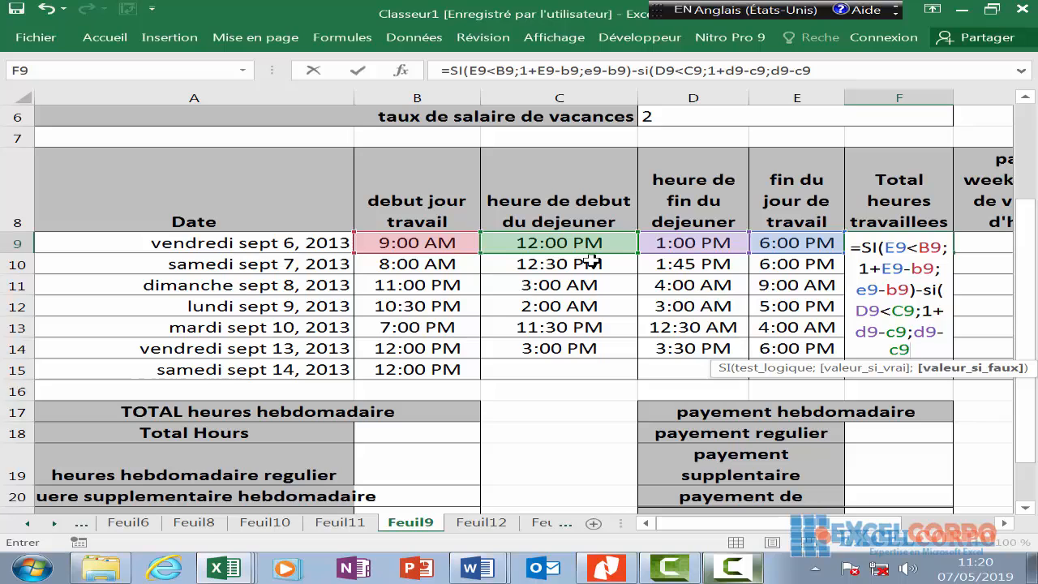
type(")")
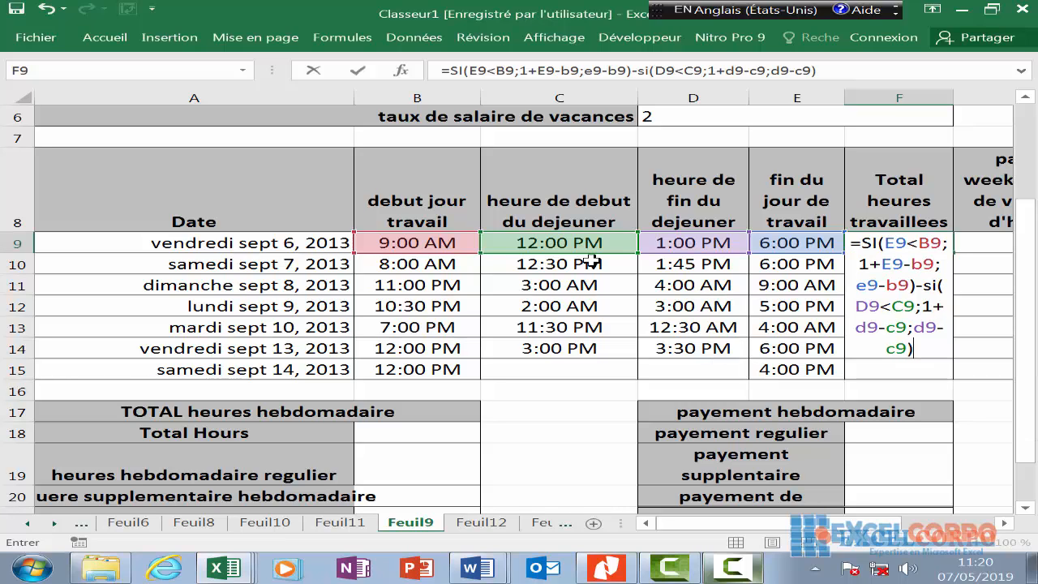
key("Return")
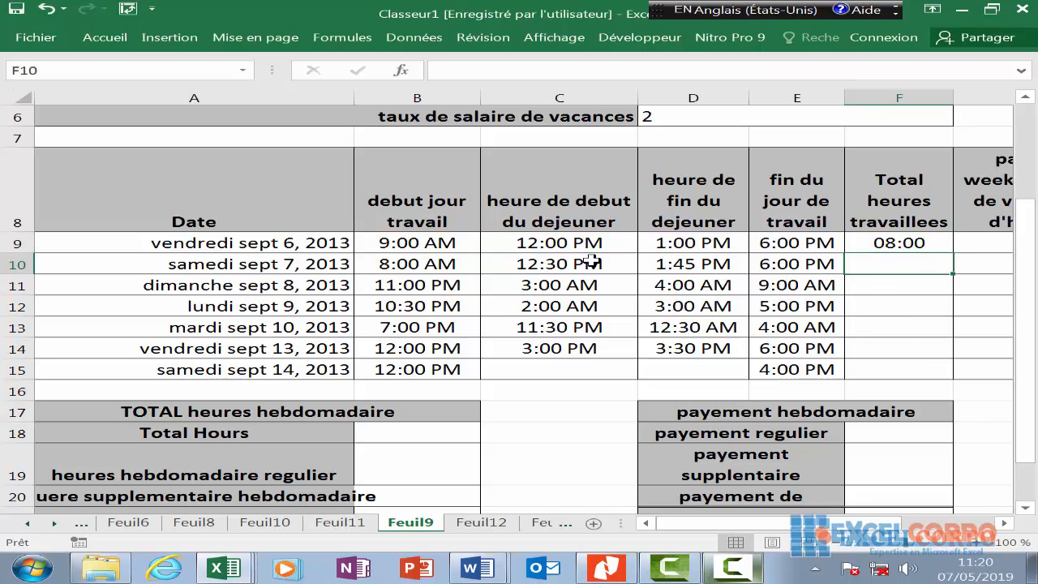
- In F10, enter the shift-length part =SI(E10<B10;1+E10-B10;E10-B10), fixing a mistyped reference
left_click(909, 248)
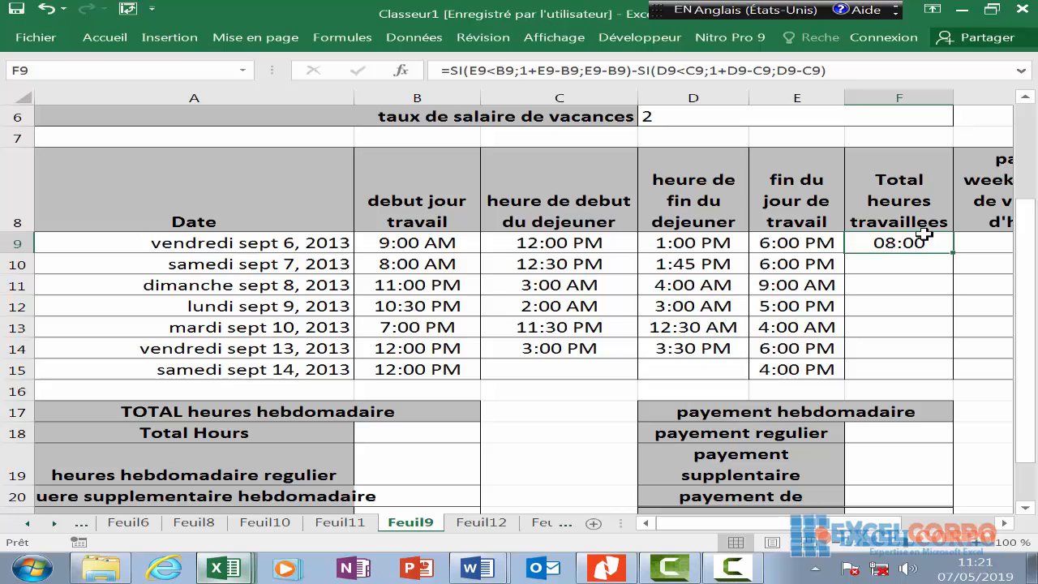
left_click(902, 262)
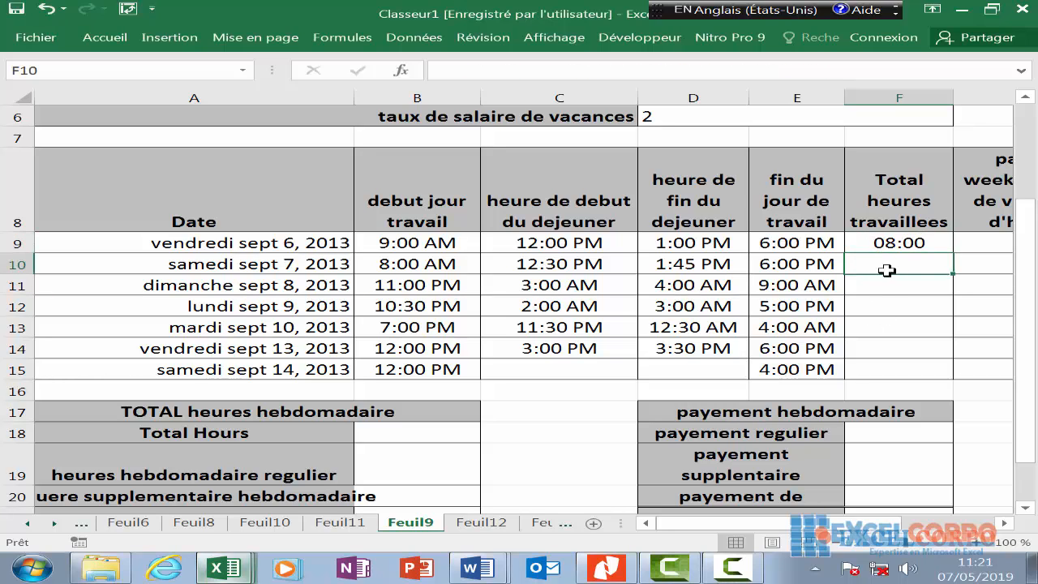
type("=")
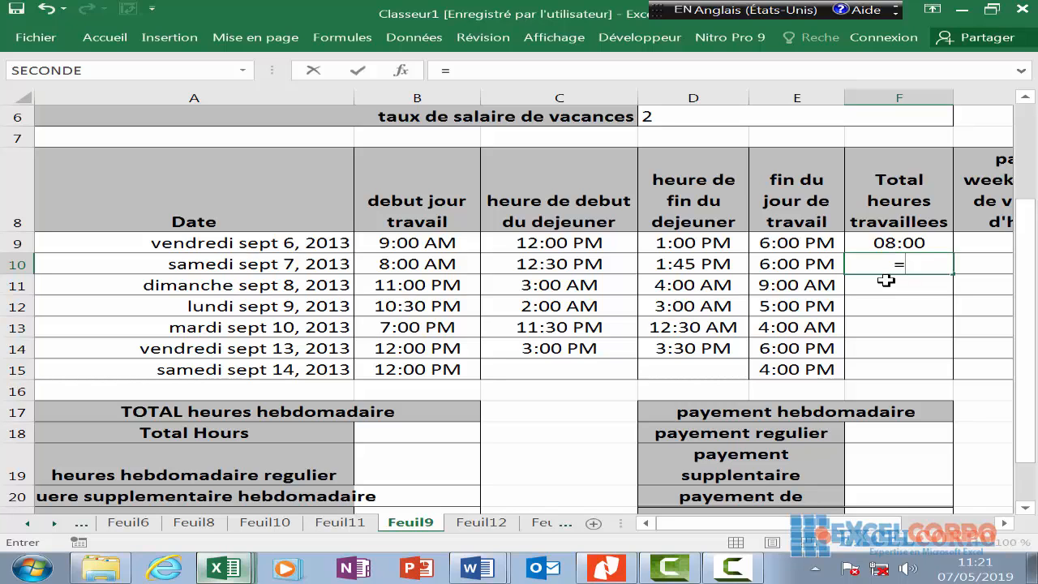
type("si")
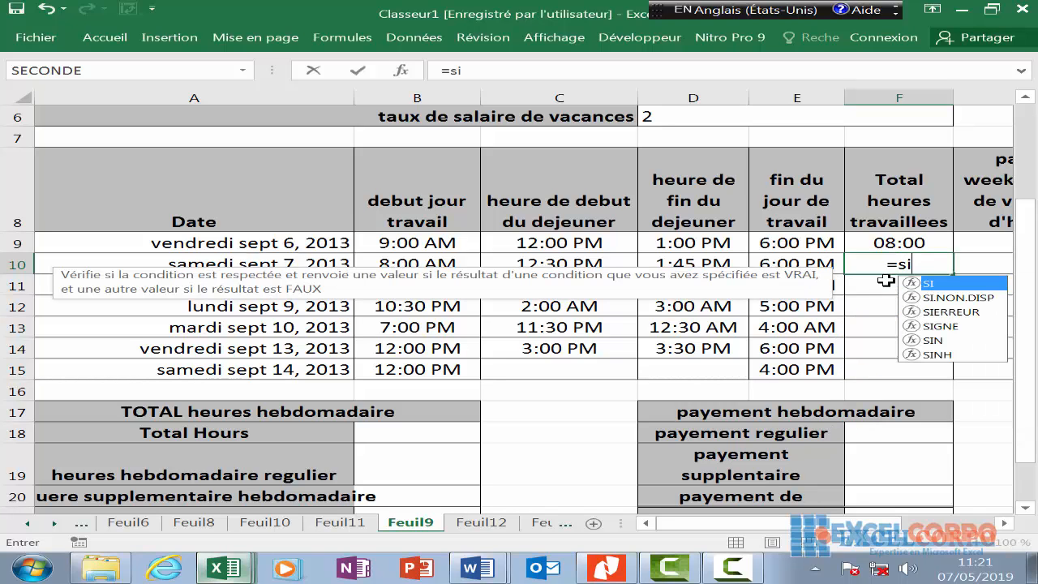
type("(")
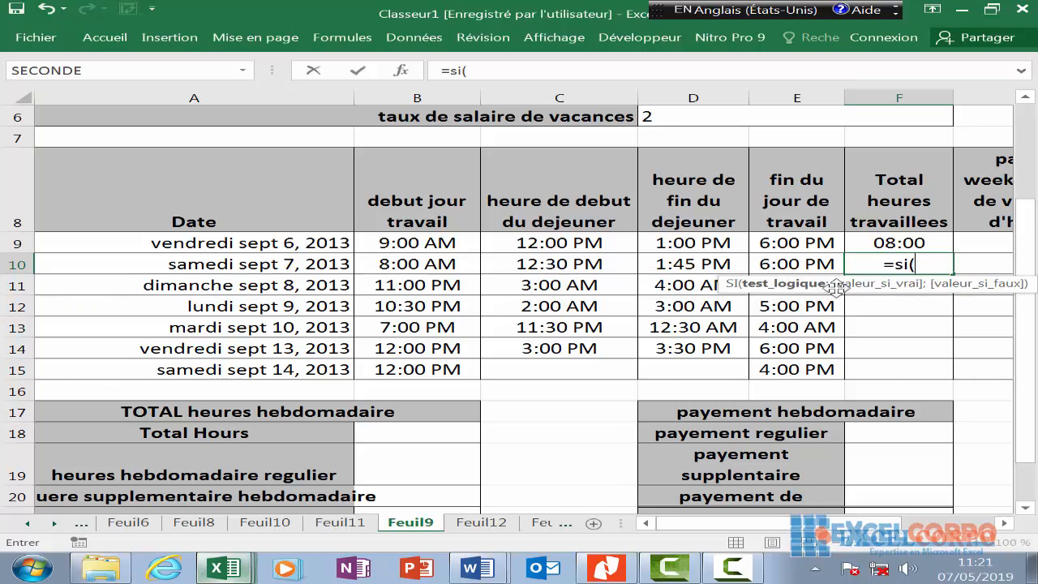
left_click(812, 264)
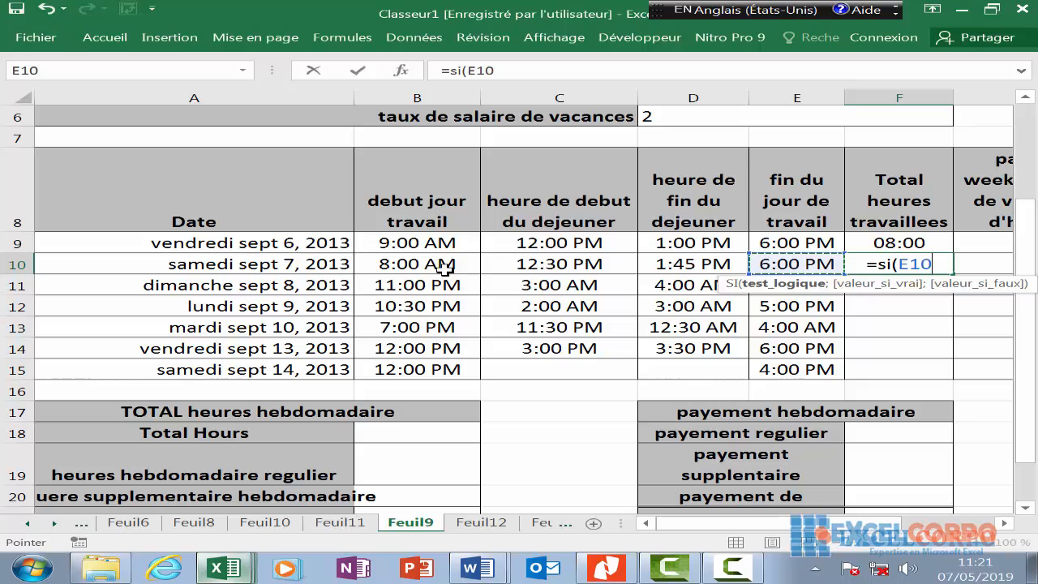
type("<")
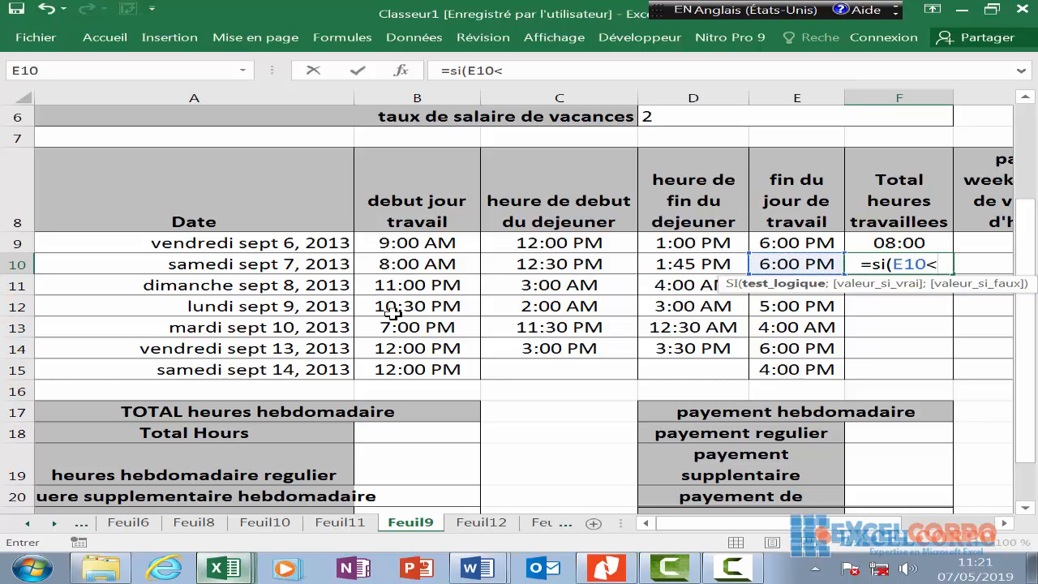
left_click(430, 261)
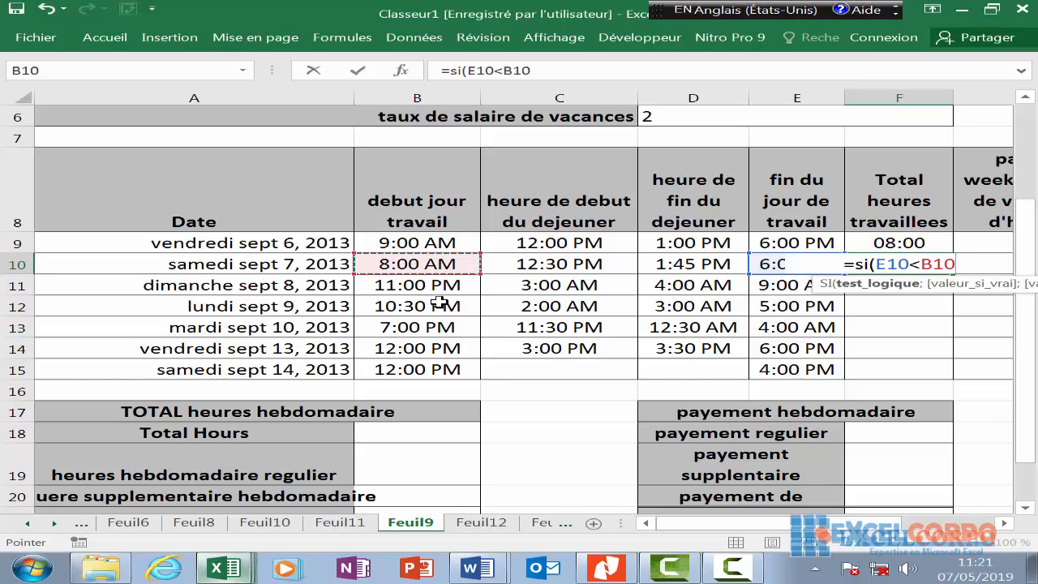
type(";1_")
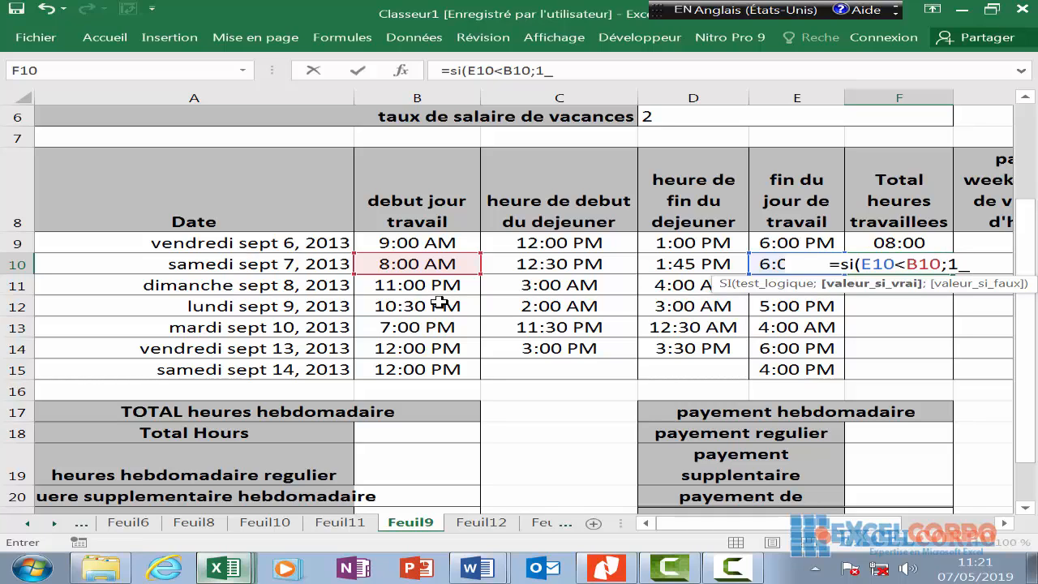
type("e10")
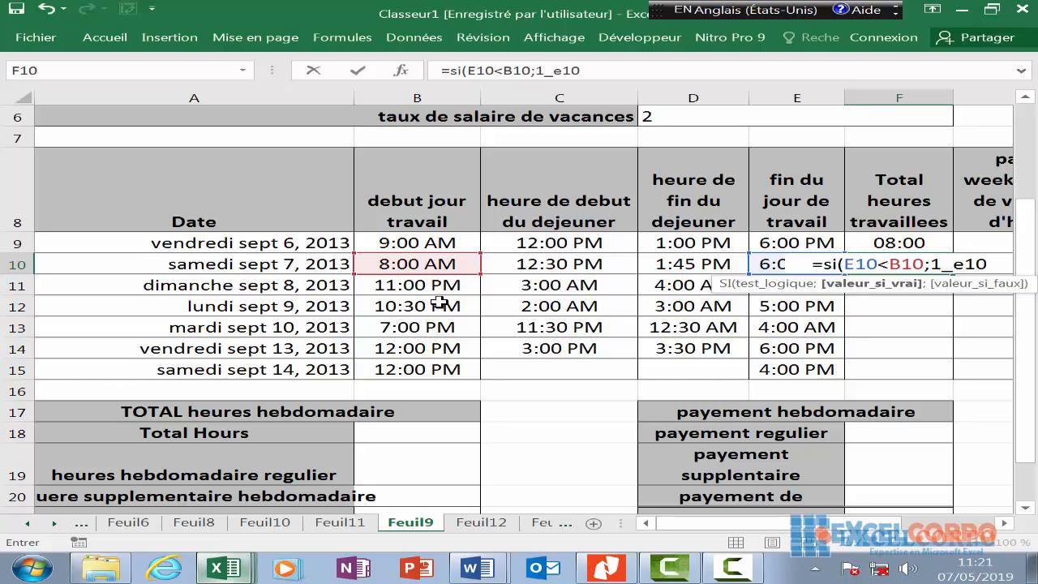
type("-")
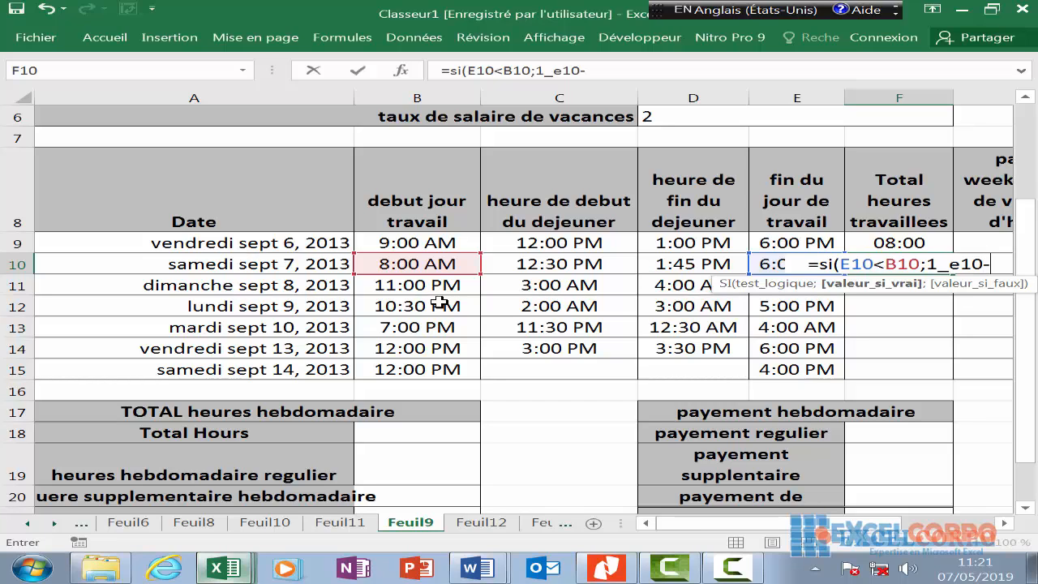
type("b10;")
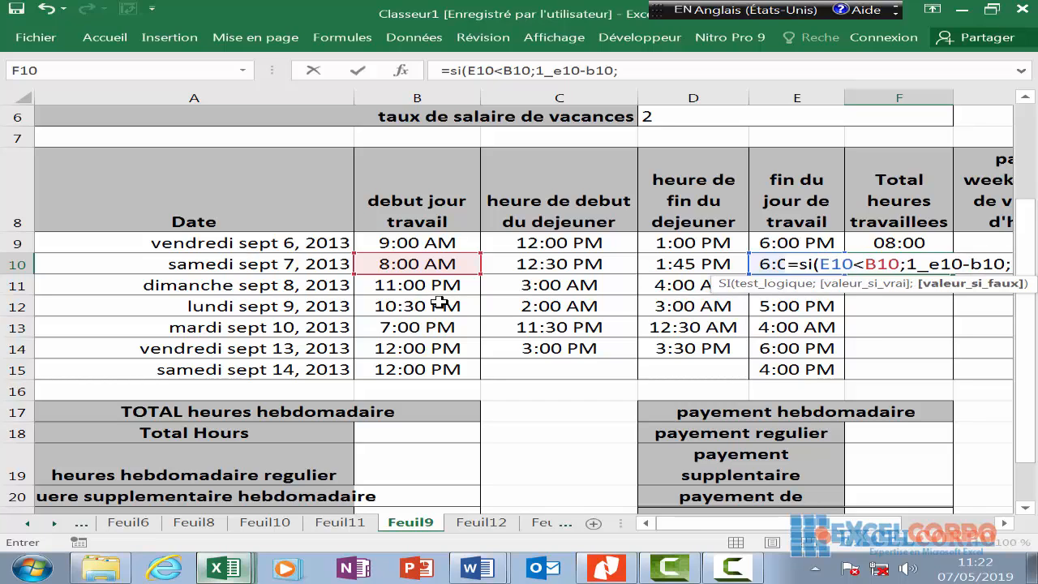
type("e")
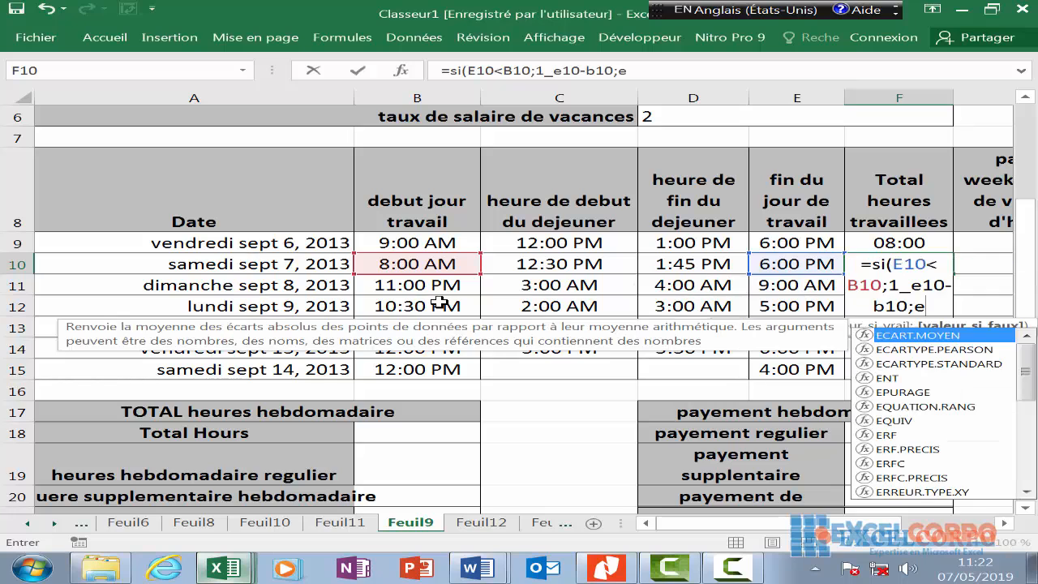
type("19")
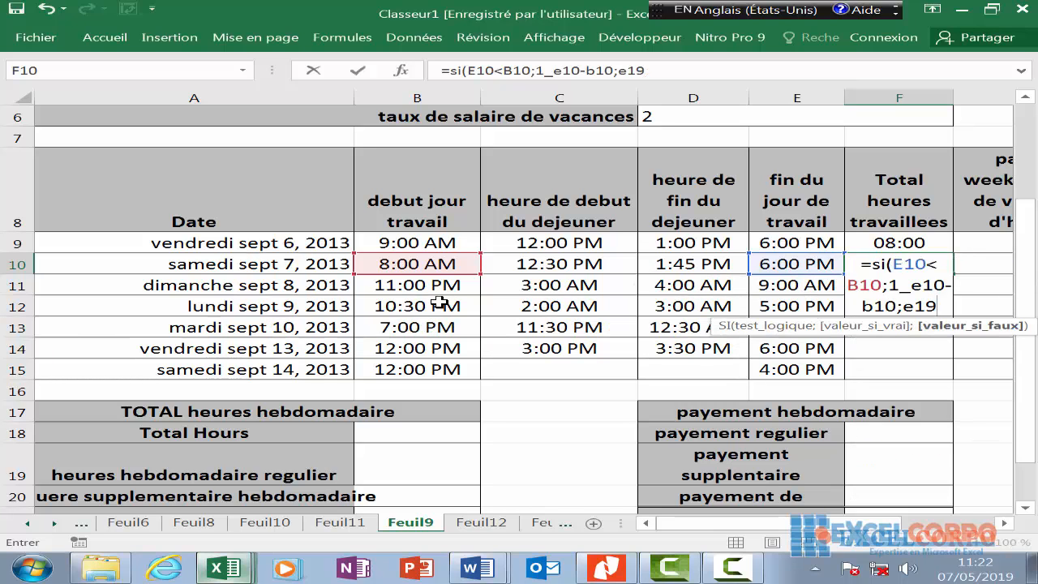
key("BackSpace")
type("0-")
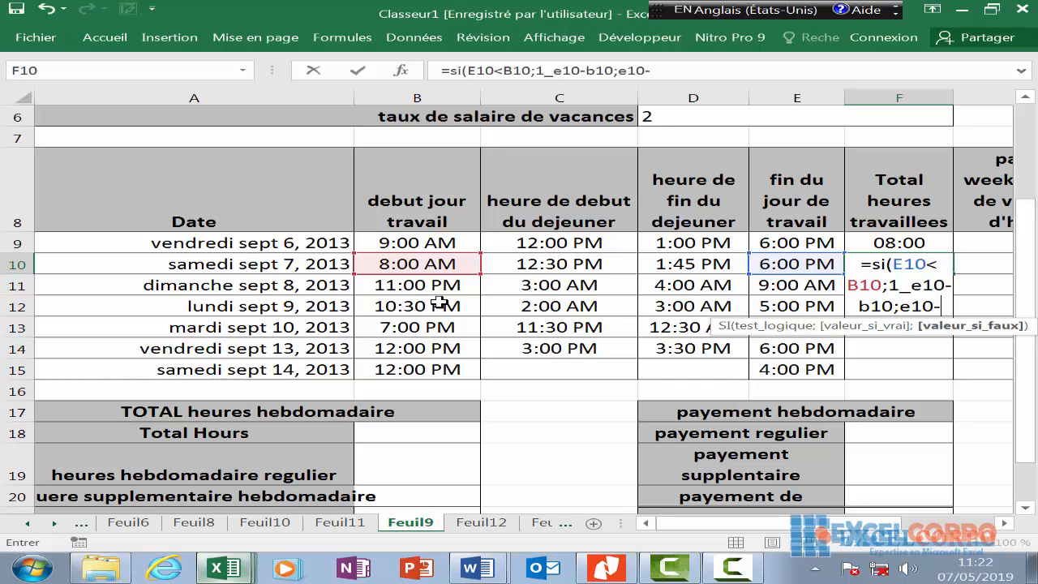
type("b10")
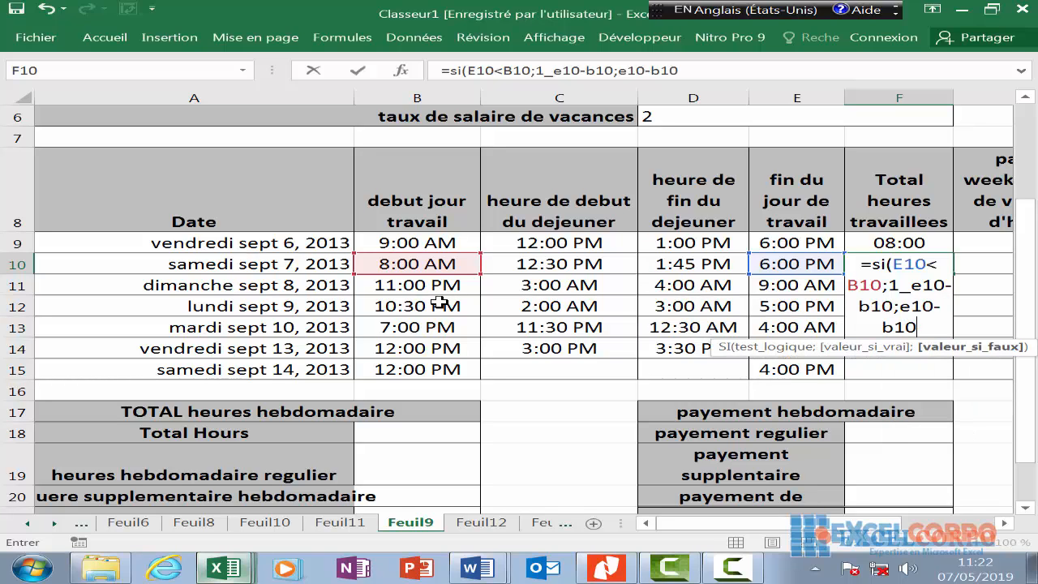
- Add the lunch deduction -SI(D10<C10;1+D10-C10;D10-C10) and commit so F10 shows 08:45
type(")")
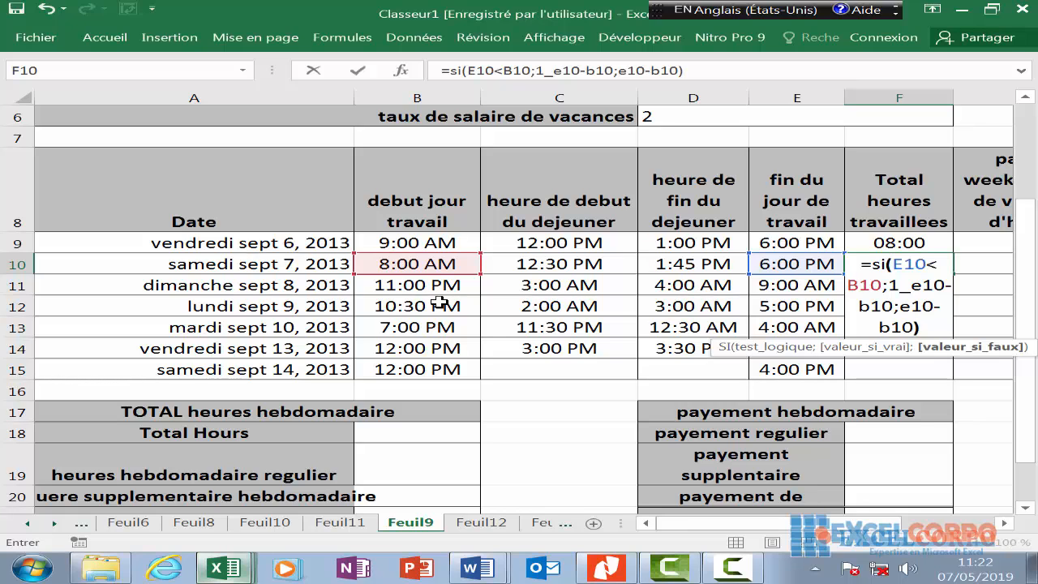
type("-")
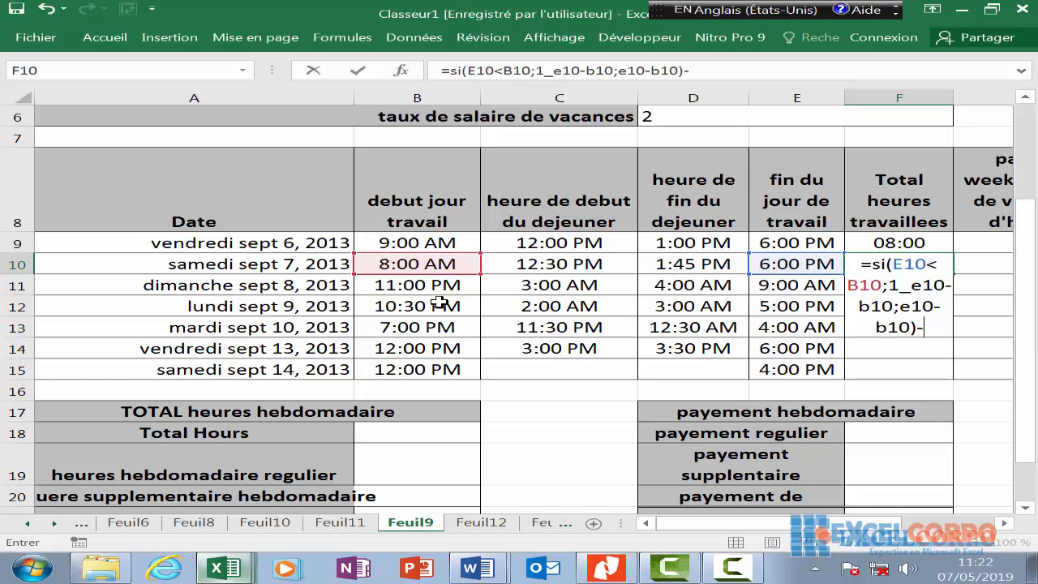
type("si")
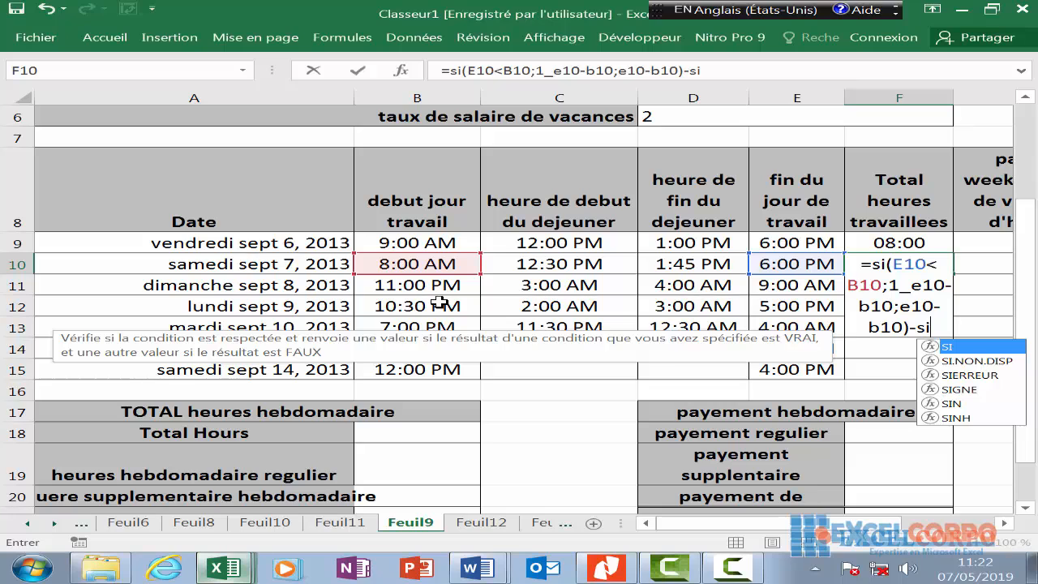
type("(")
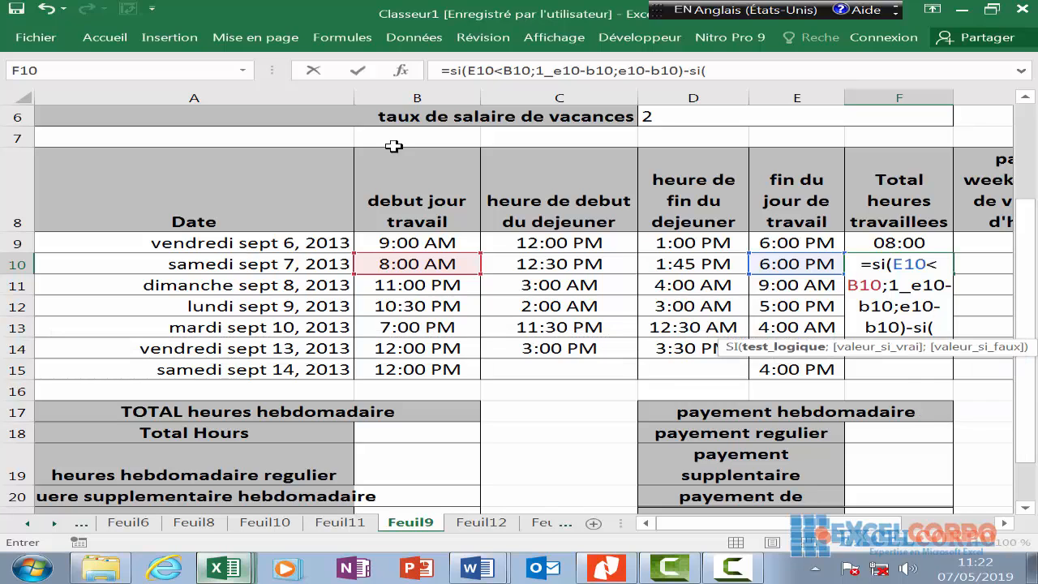
left_click(700, 264)
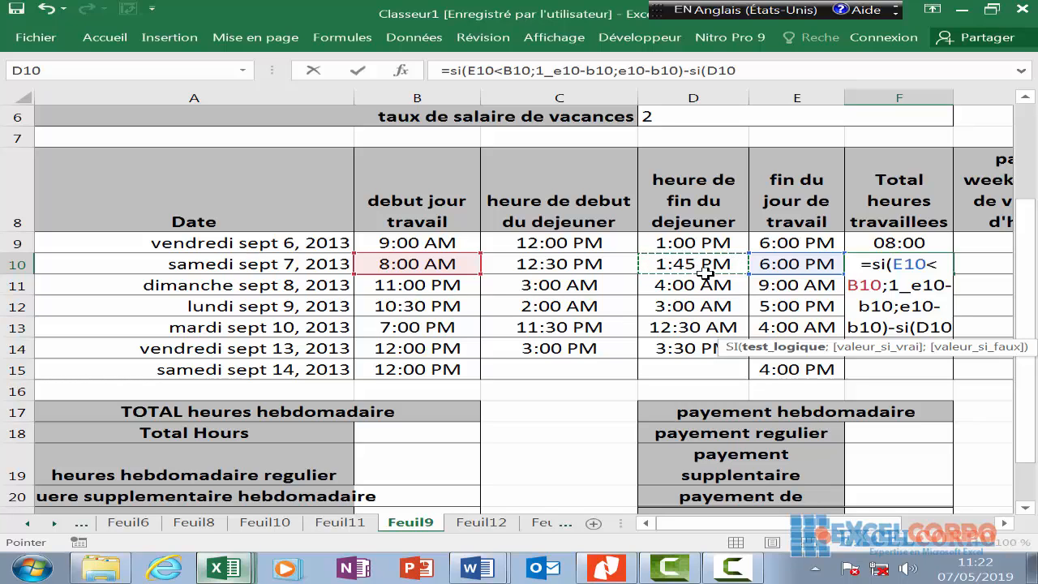
type("<")
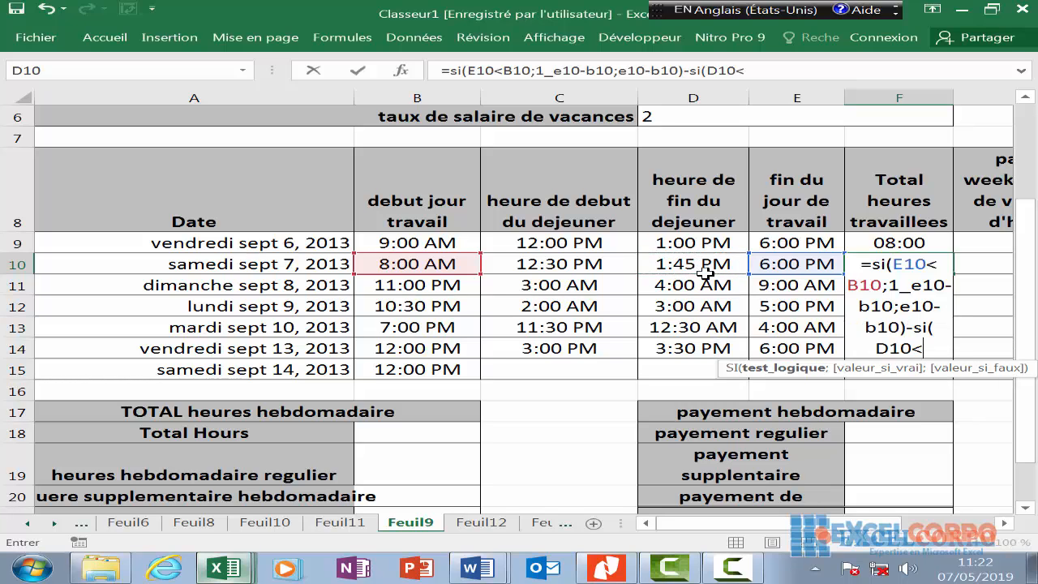
left_click(542, 263)
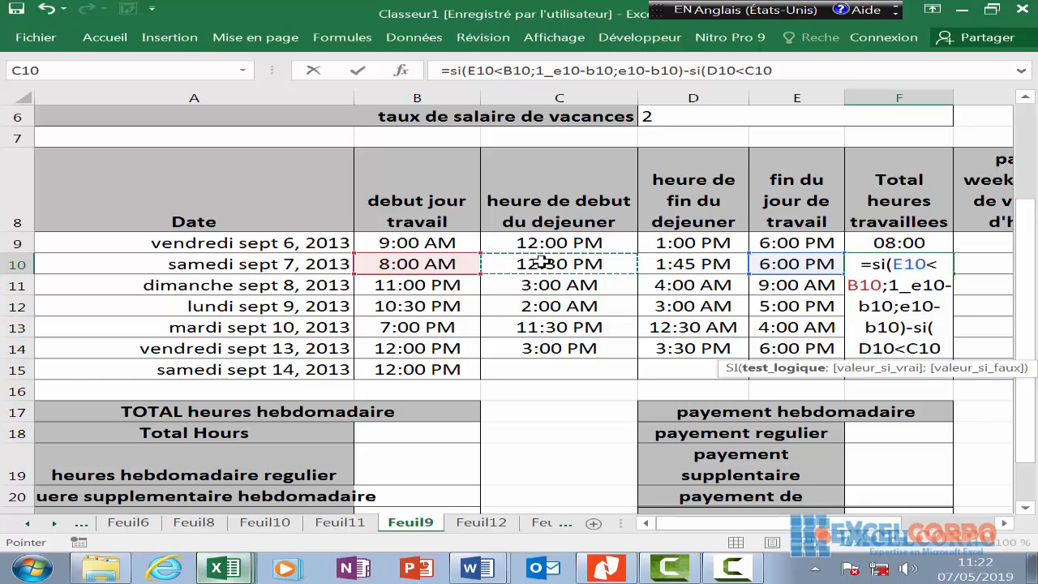
type(";")
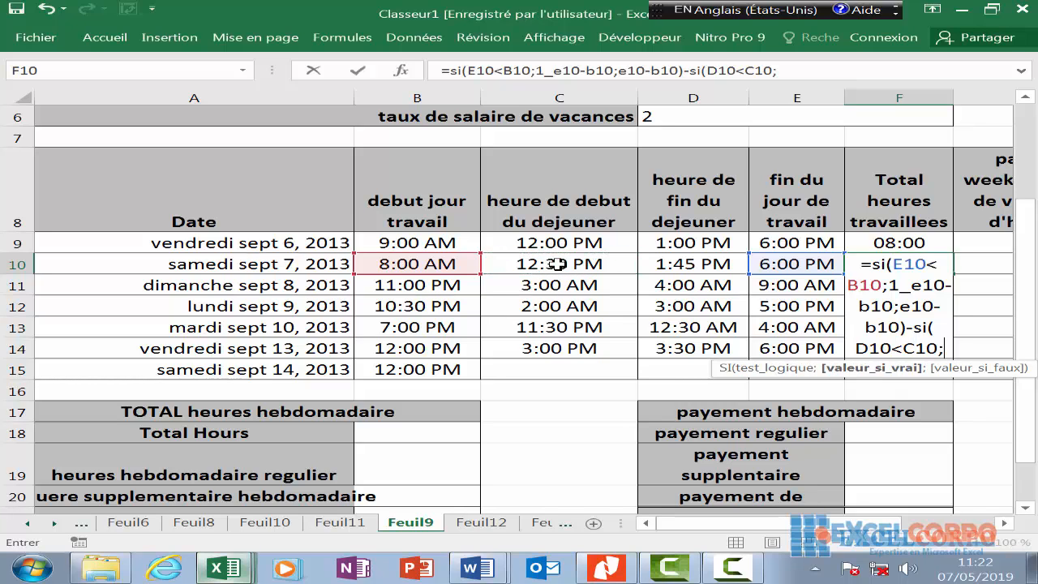
type("1+")
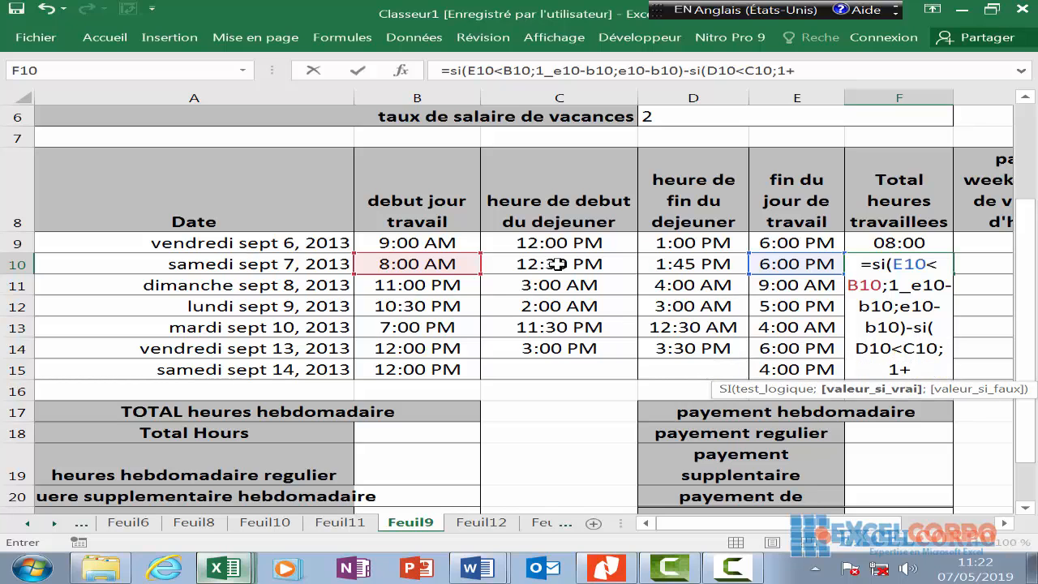
type("d1")
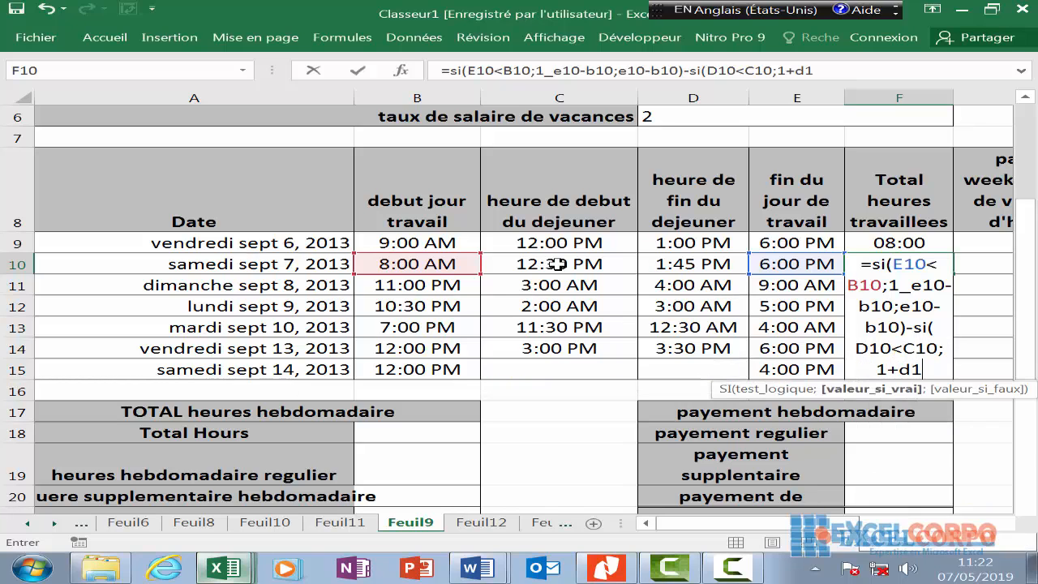
type("0-")
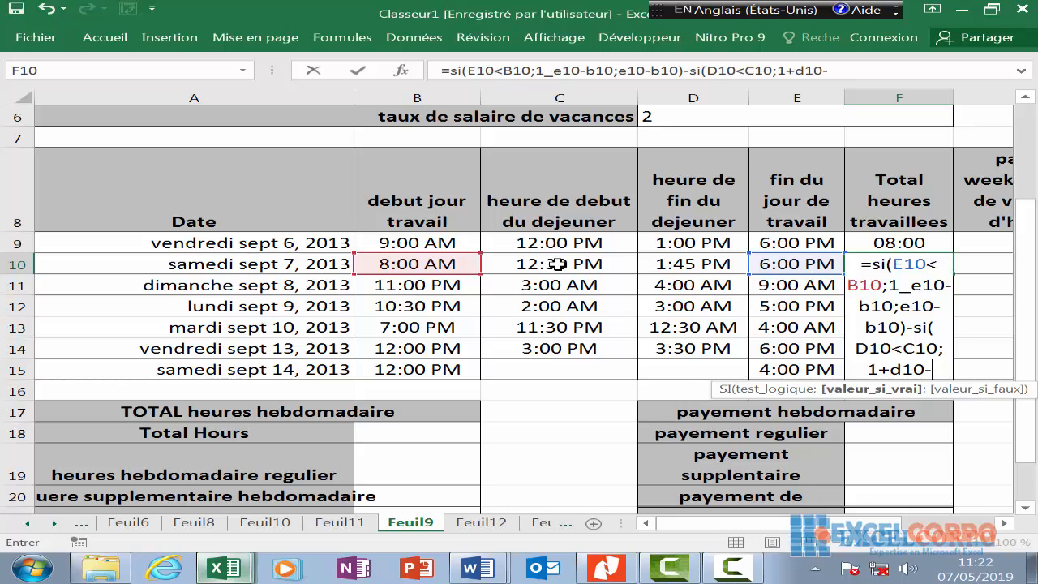
type("c")
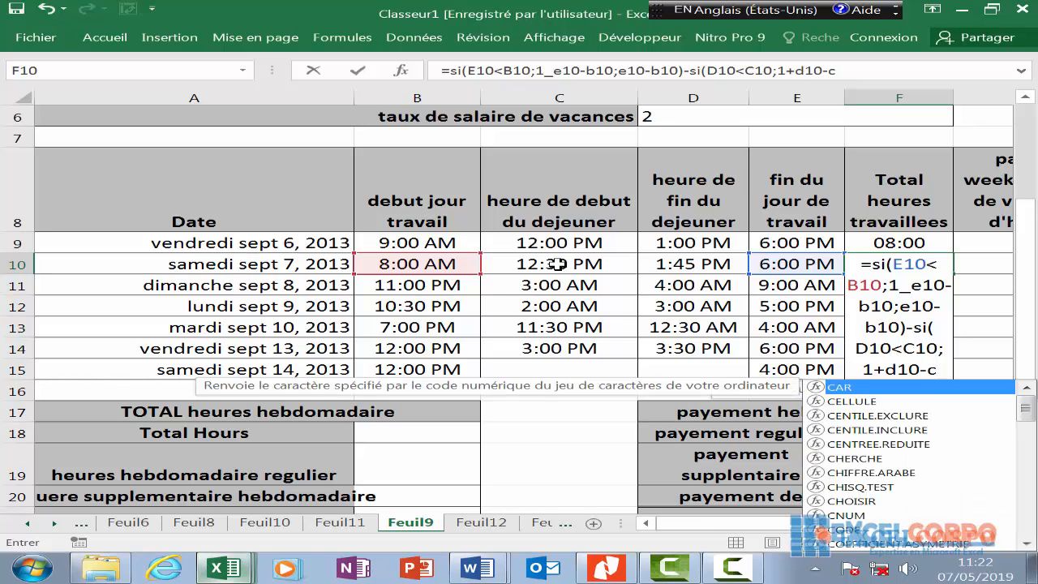
type("10")
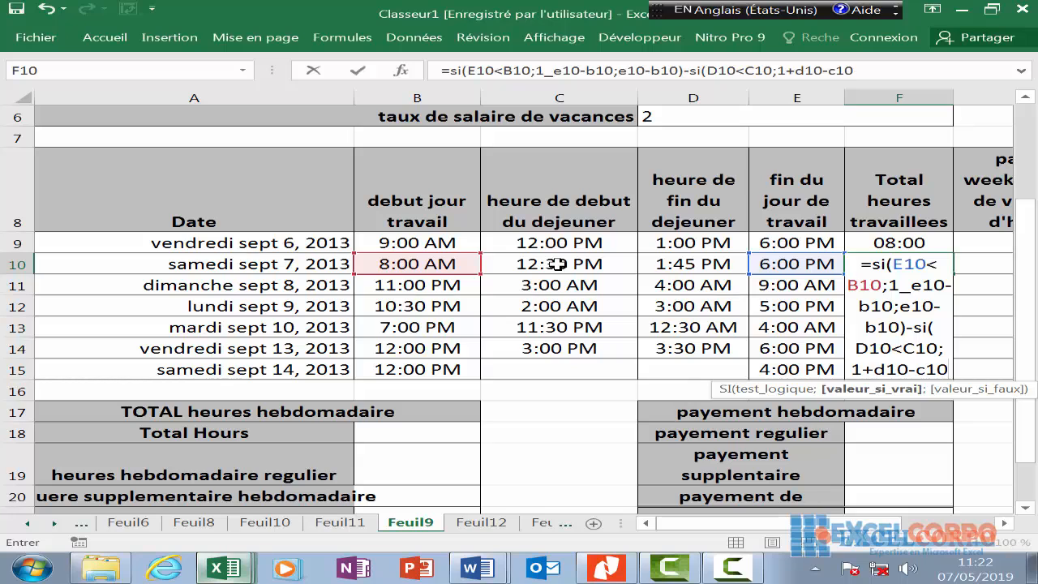
type(";")
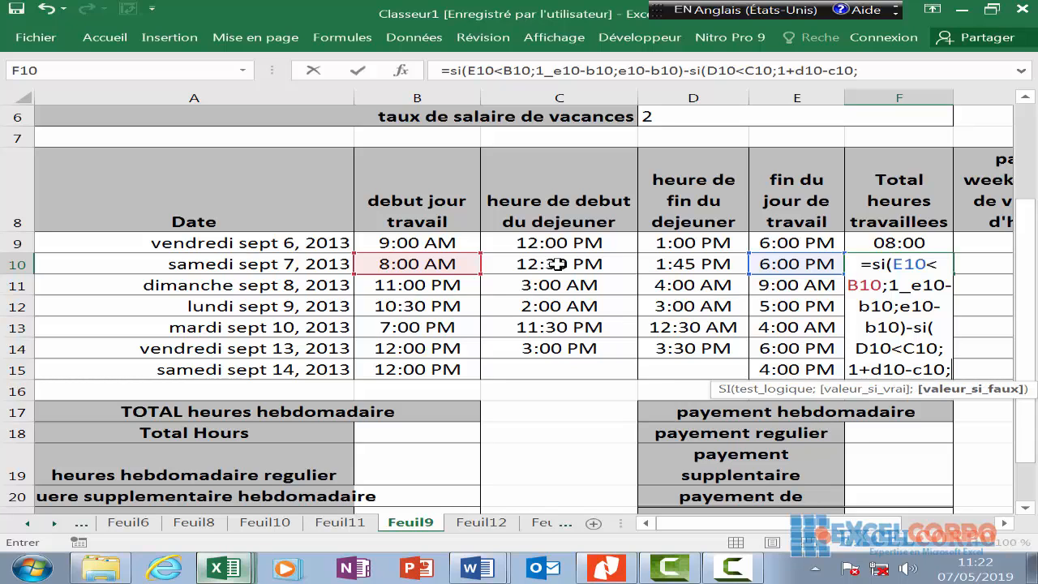
type("d10-")
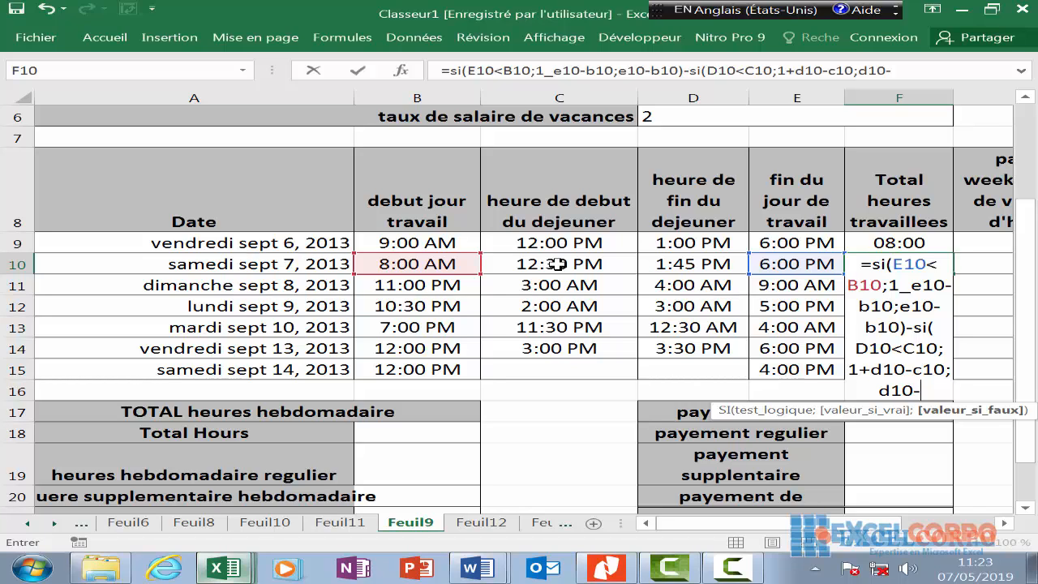
type("c")
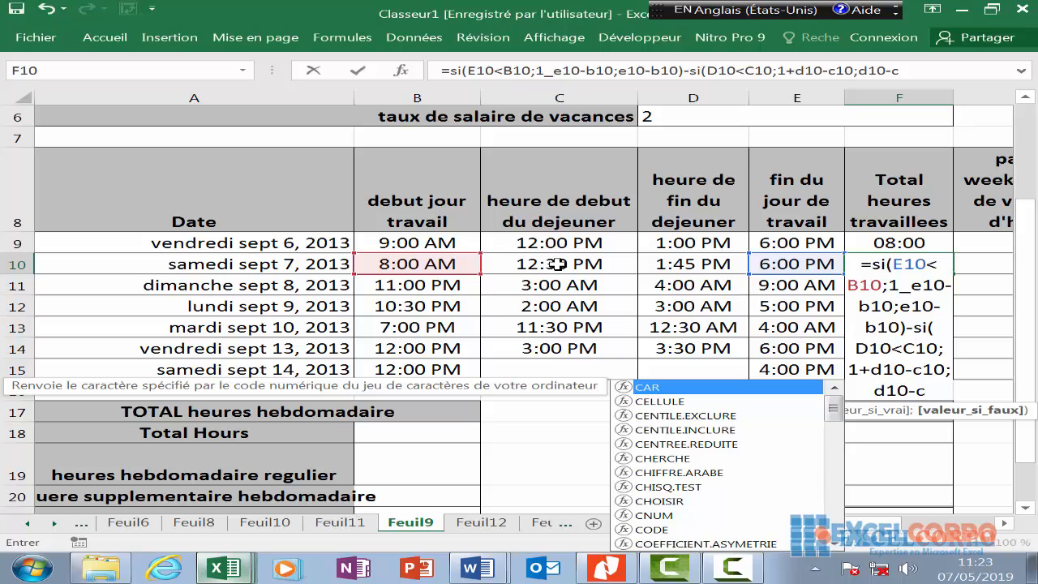
type("10")
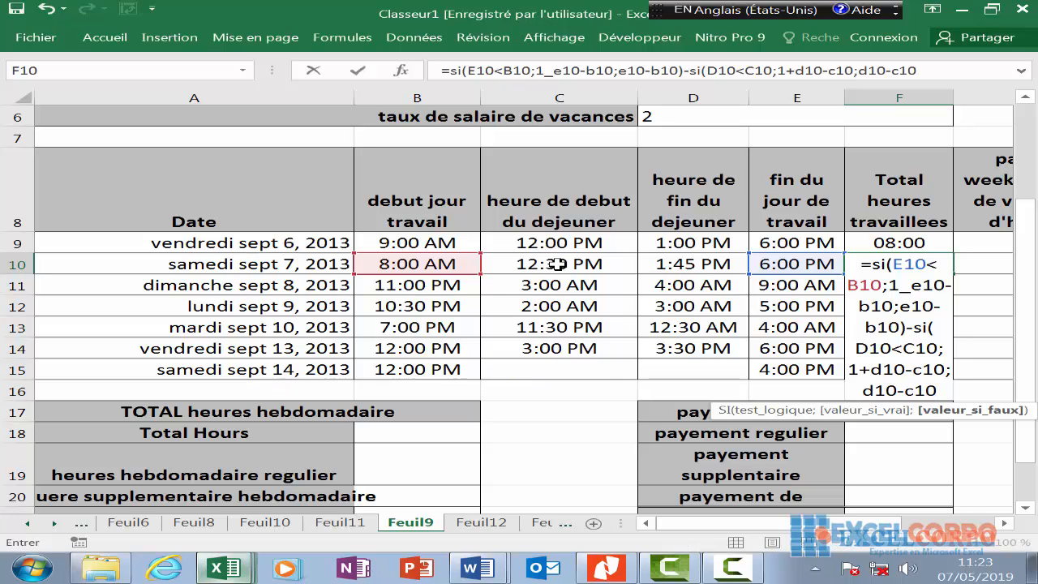
type(")")
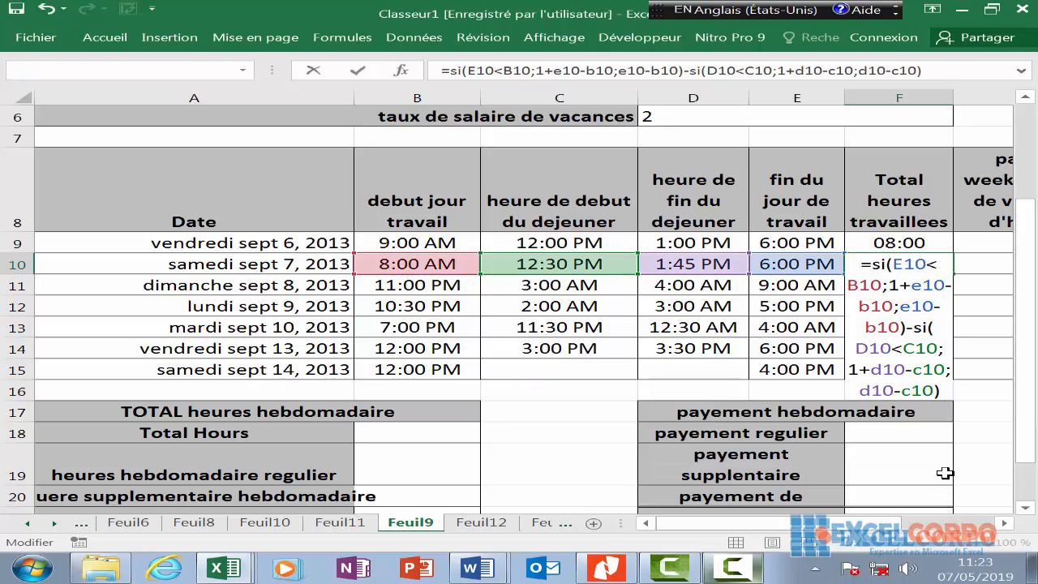
key("Return")
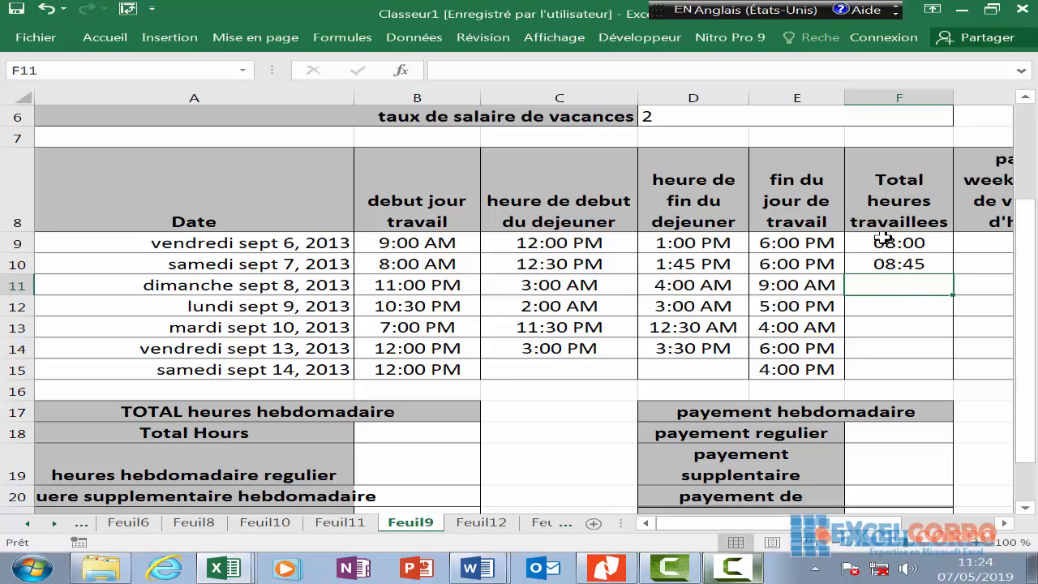
left_click_drag(899, 284, 884, 304)
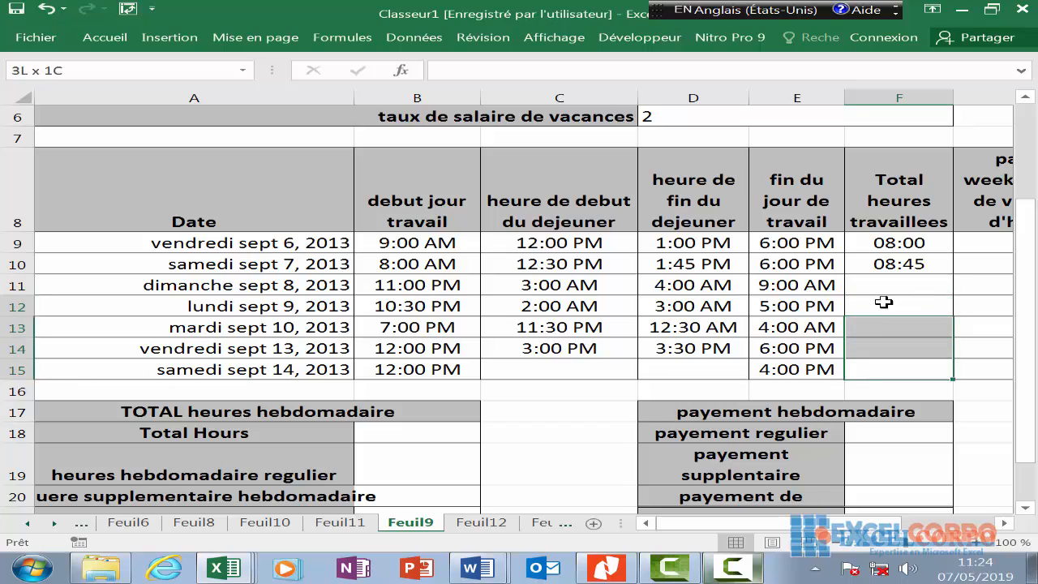
left_click(737, 570)
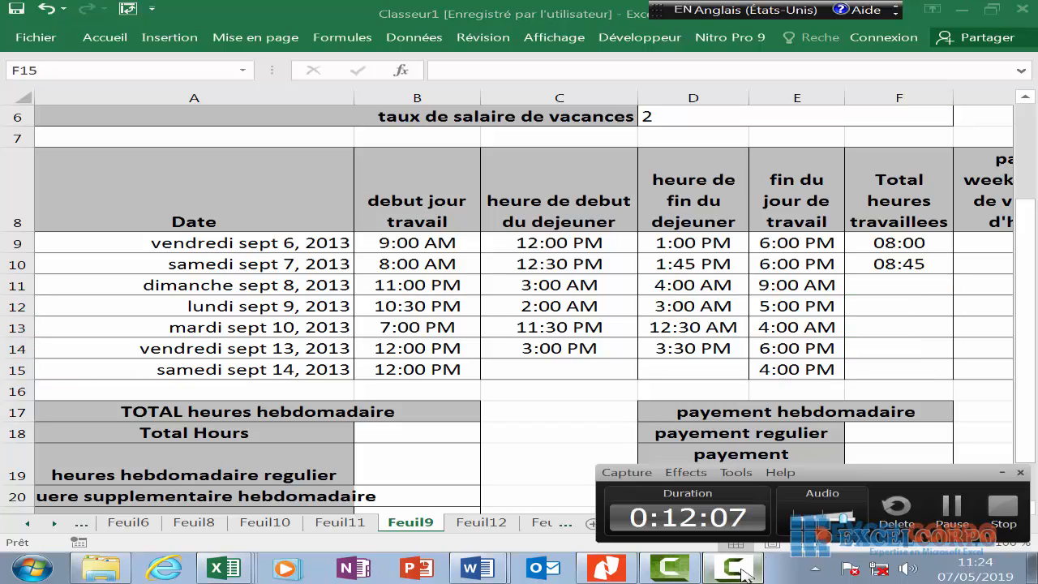
left_click(738, 569)
left_click(738, 570)
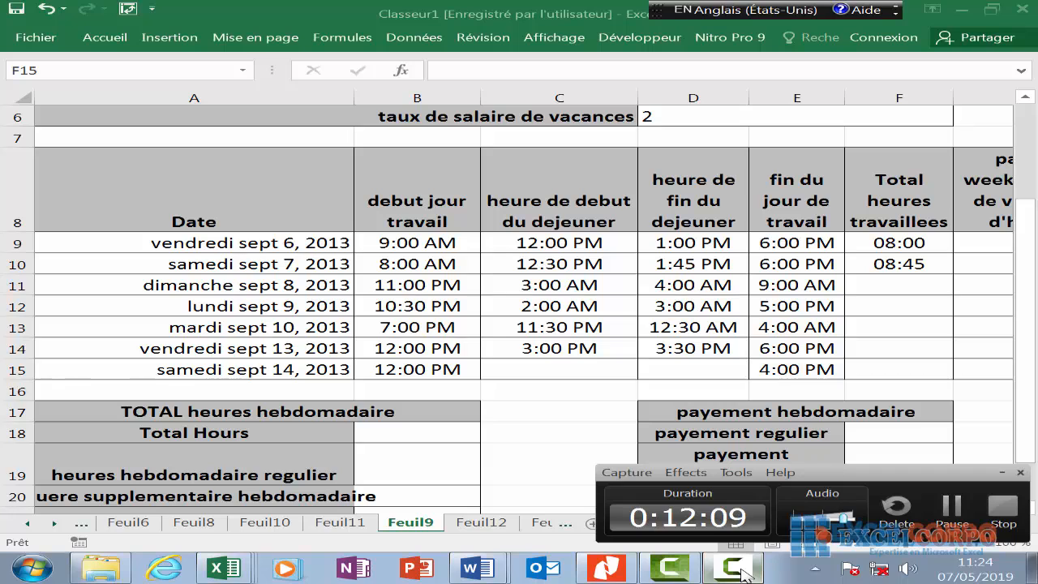
left_click(936, 277)
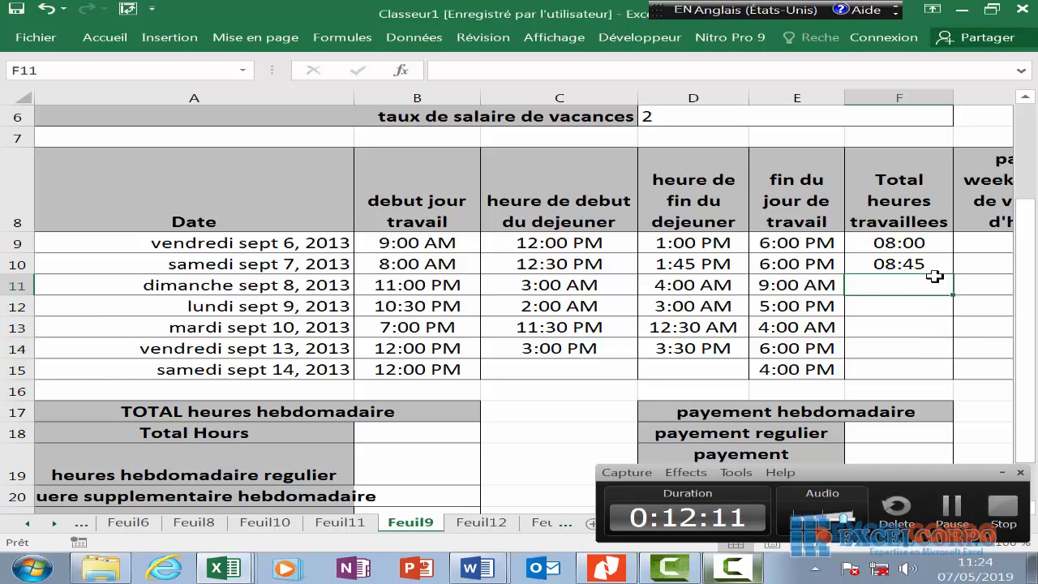
- In F11, build the shift-length part =SI(E11<B11;1+E11-B11;E11-B11)
type("=si")
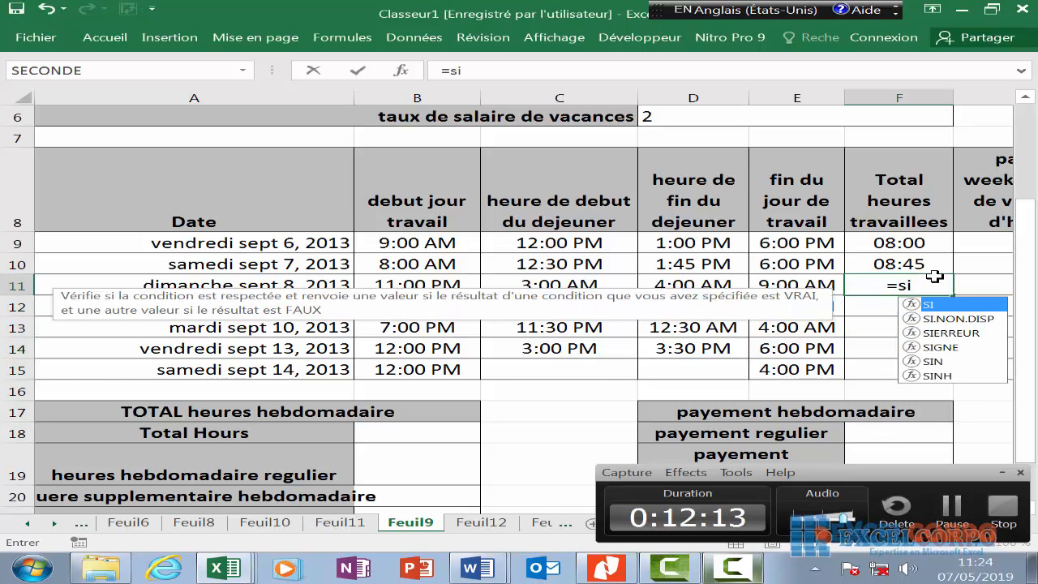
type("(")
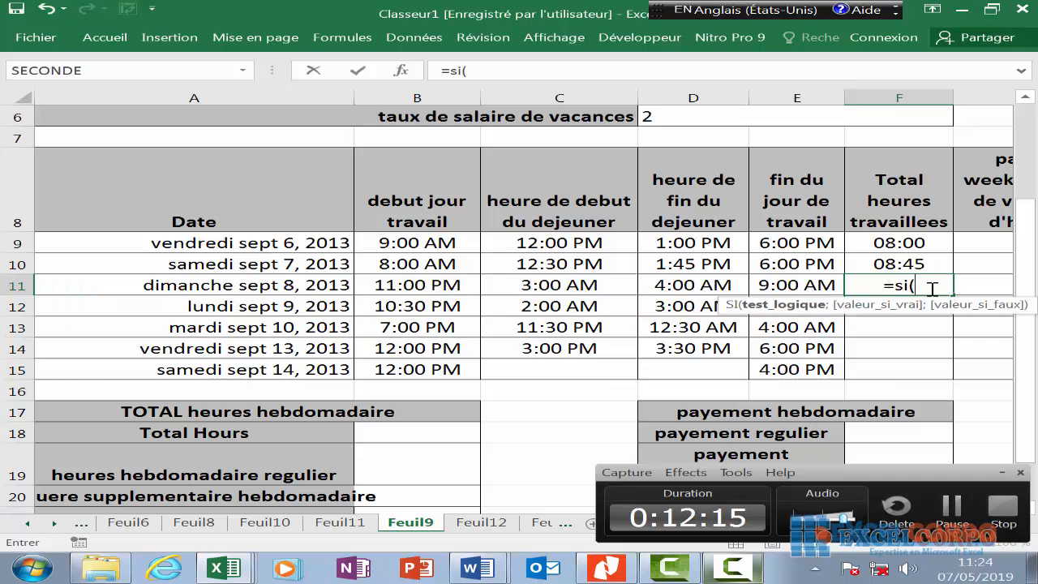
left_click(778, 285)
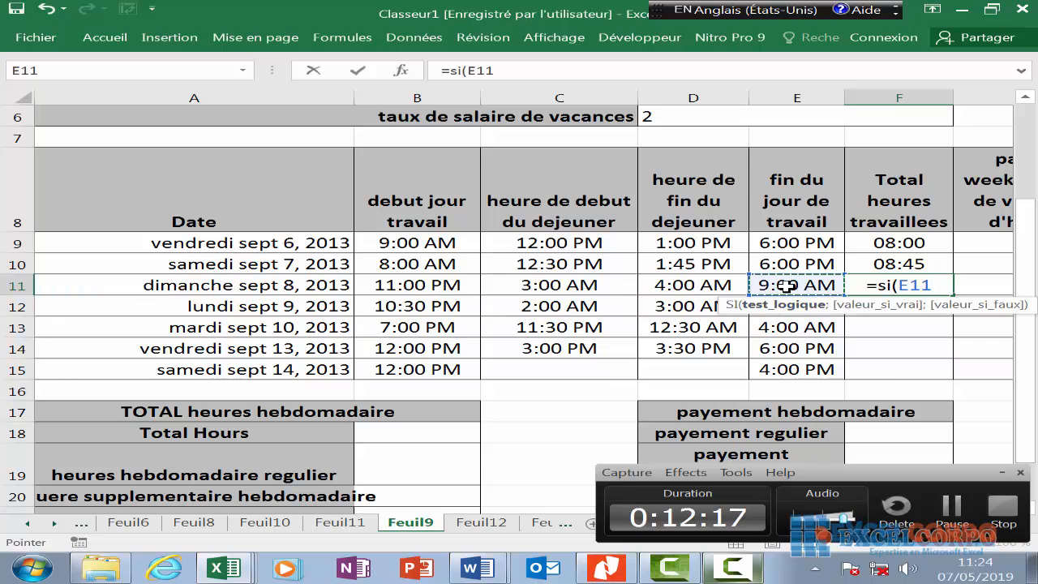
type("<")
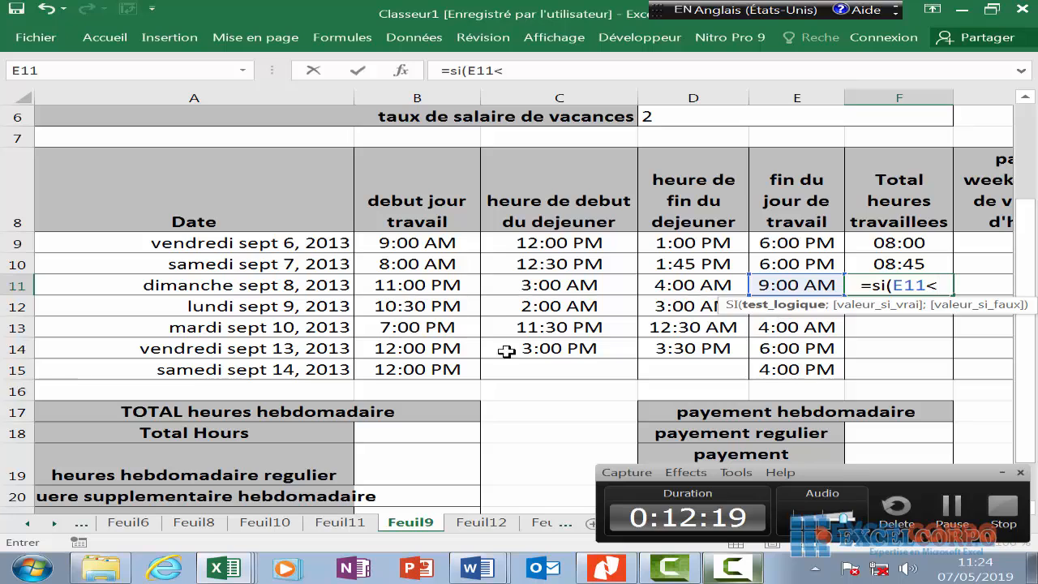
left_click(408, 281)
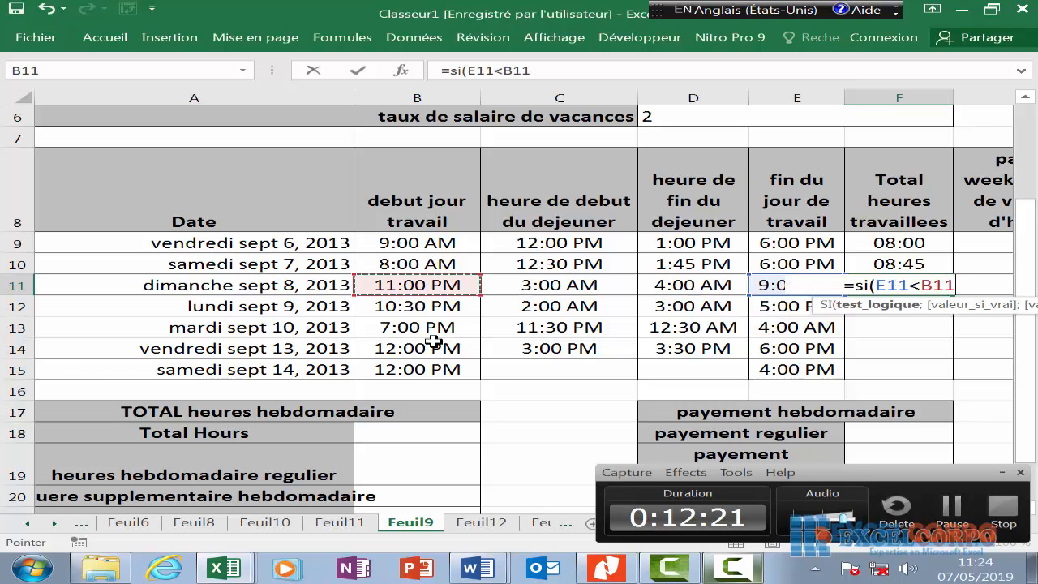
type(";")
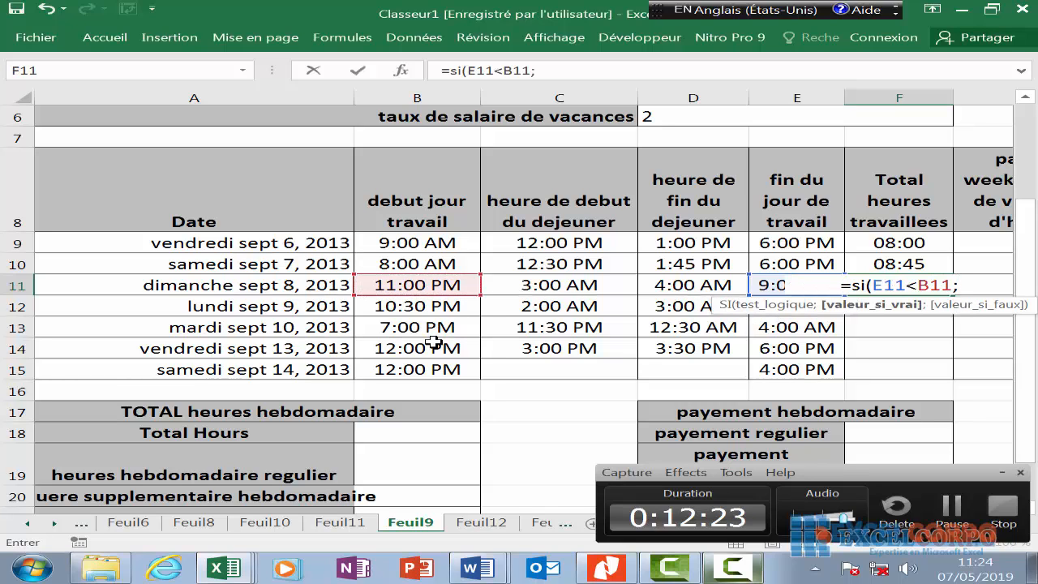
type("1+")
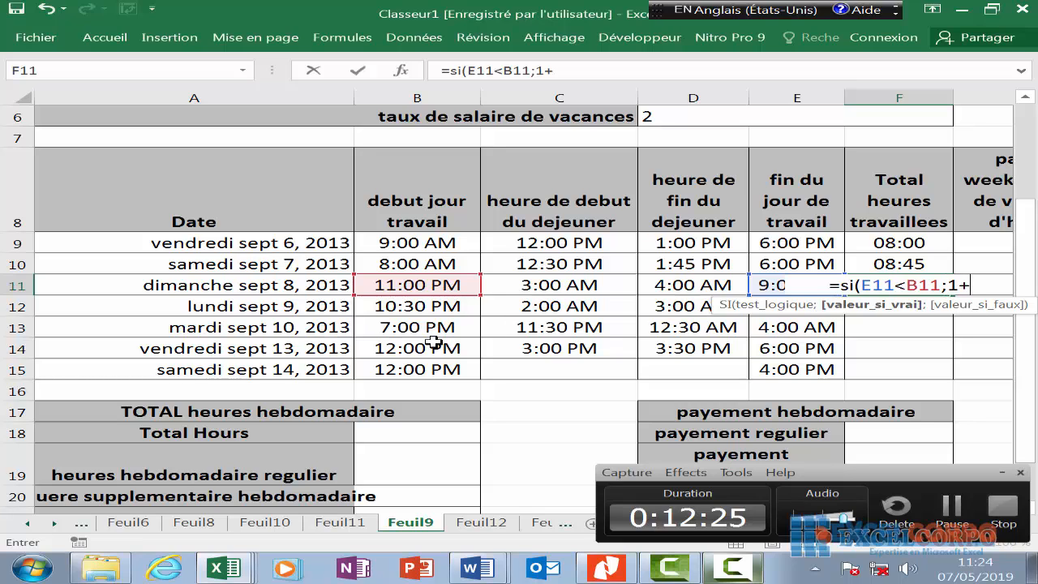
left_click(771, 283)
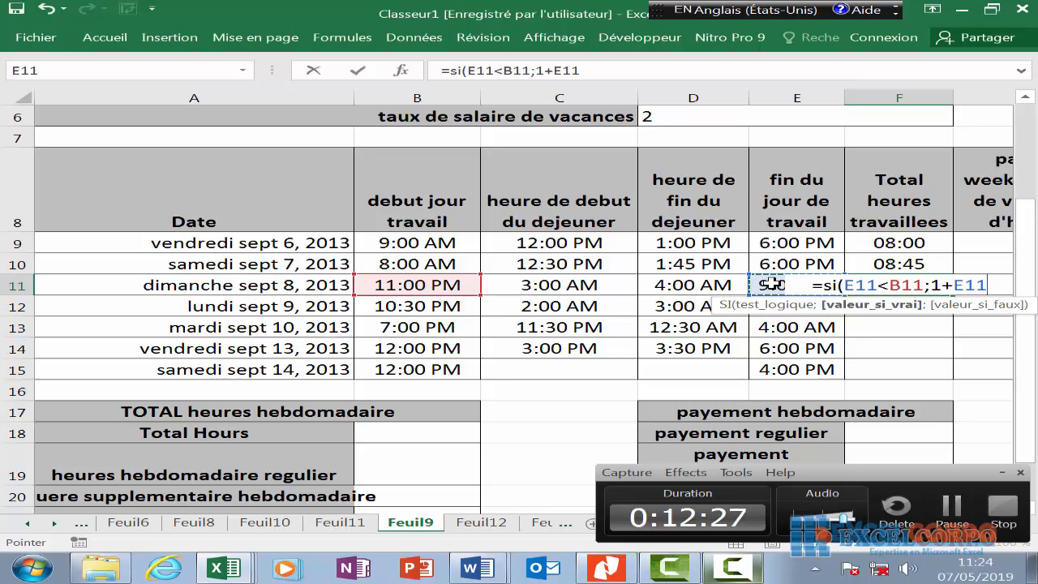
type("-")
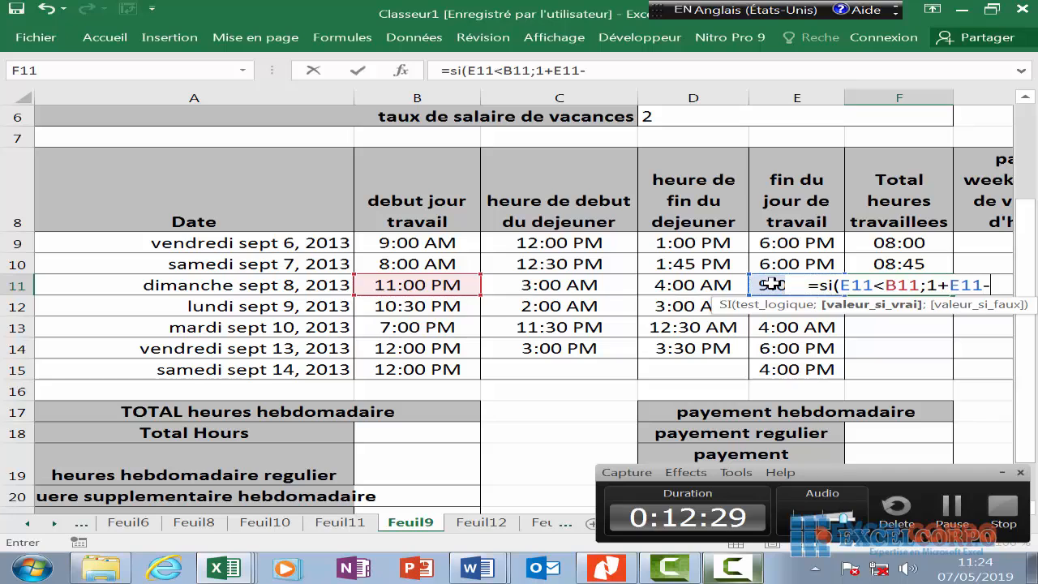
left_click(466, 286)
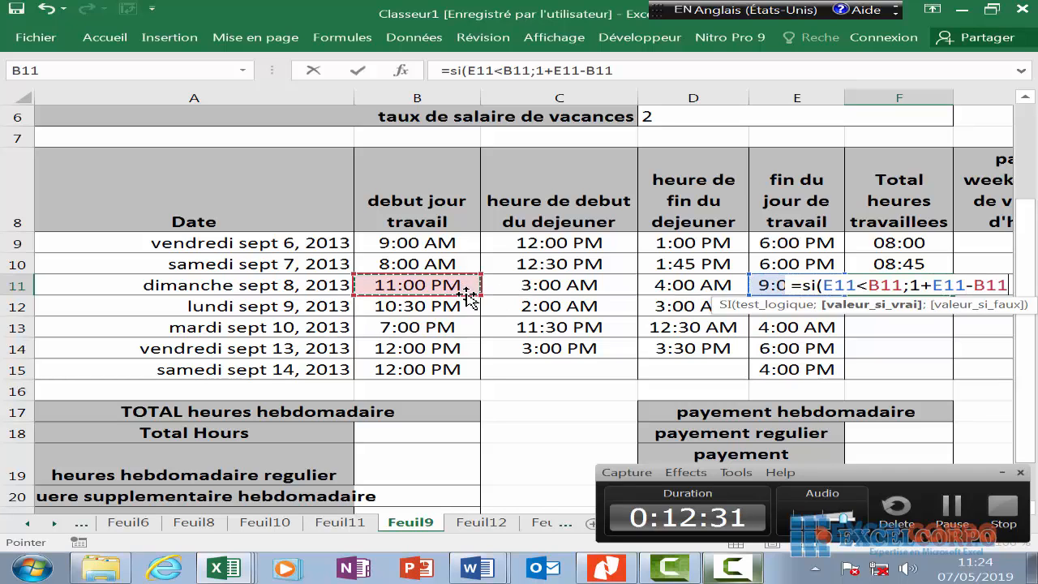
type(";")
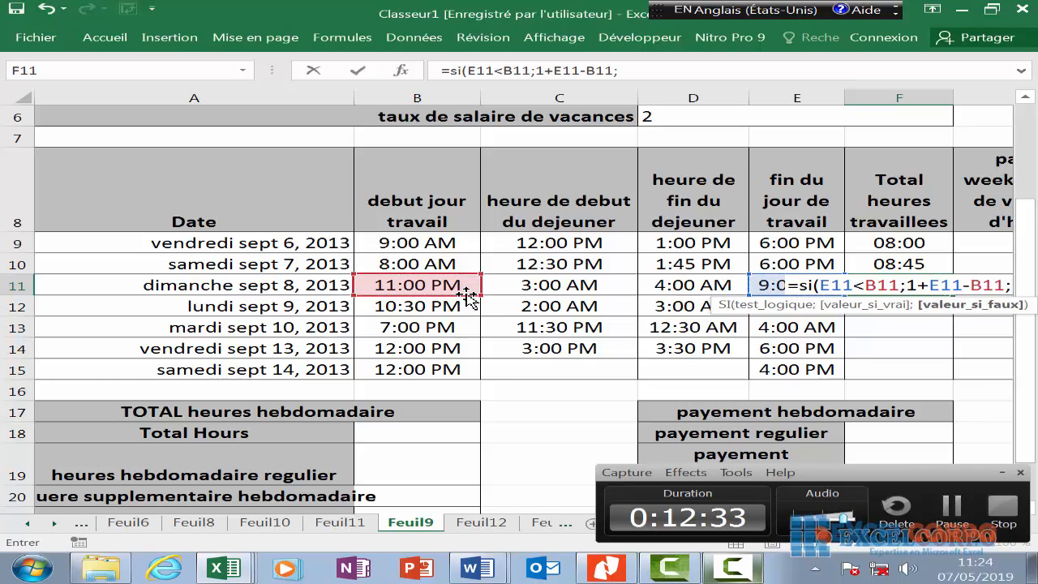
left_click(762, 280)
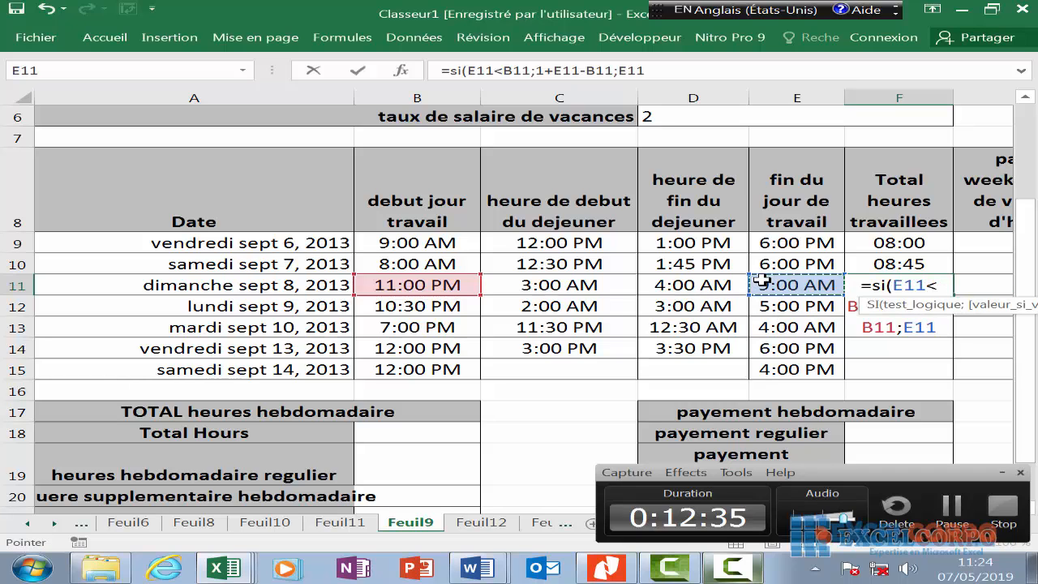
type("=")
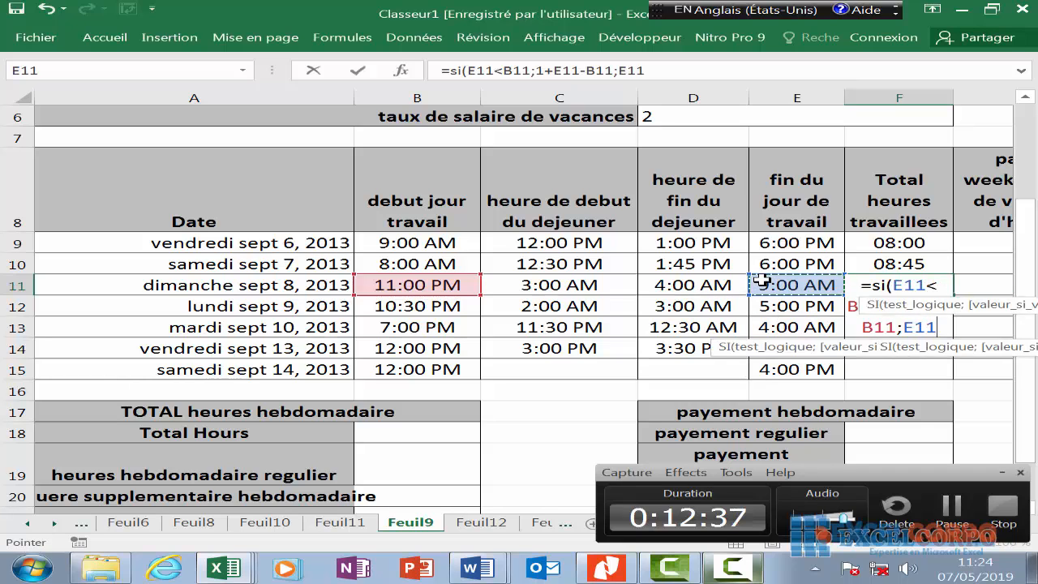
key("BackSpace")
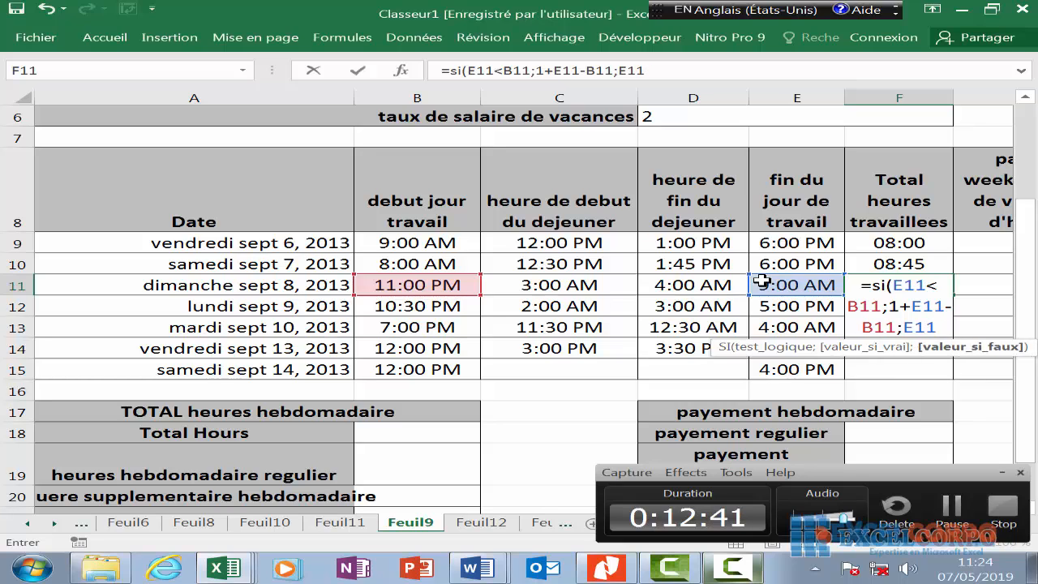
type("-")
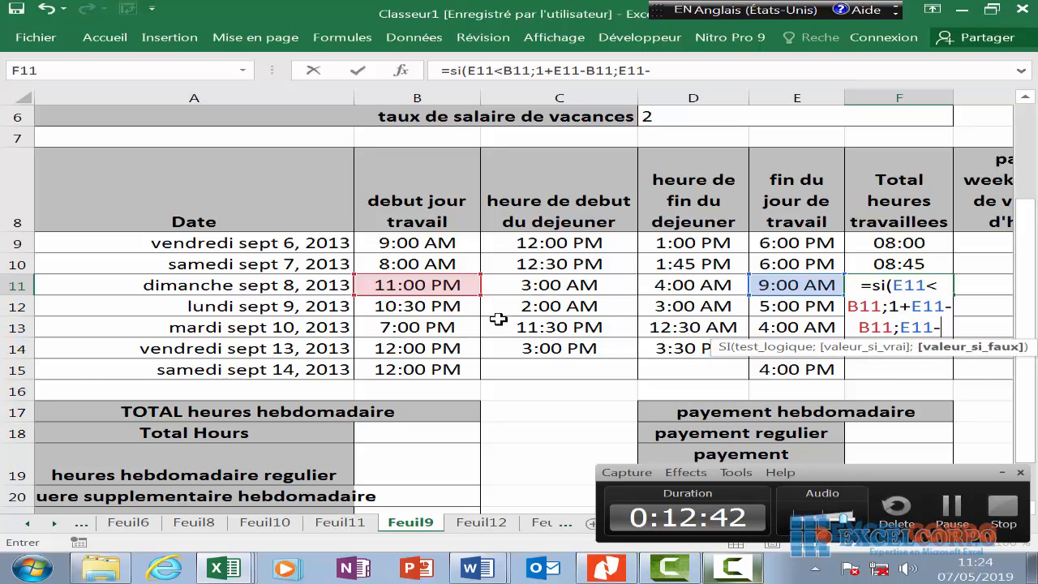
left_click(421, 285)
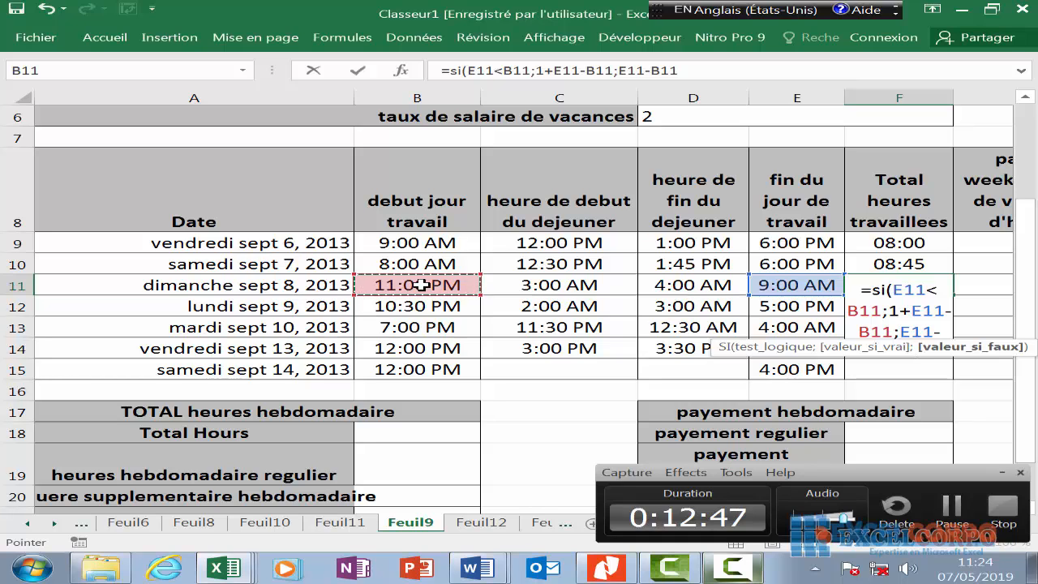
- Subtract lunch with -SI(D11<C11;1+D11-C11;D11-C11) and commit, so F11 shows 09:00
type(")")
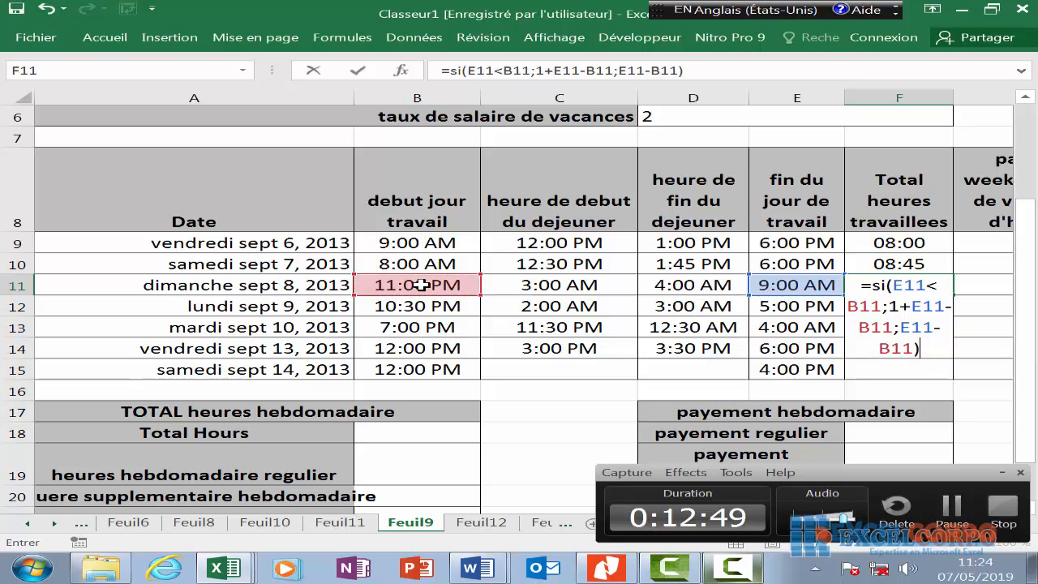
type("-")
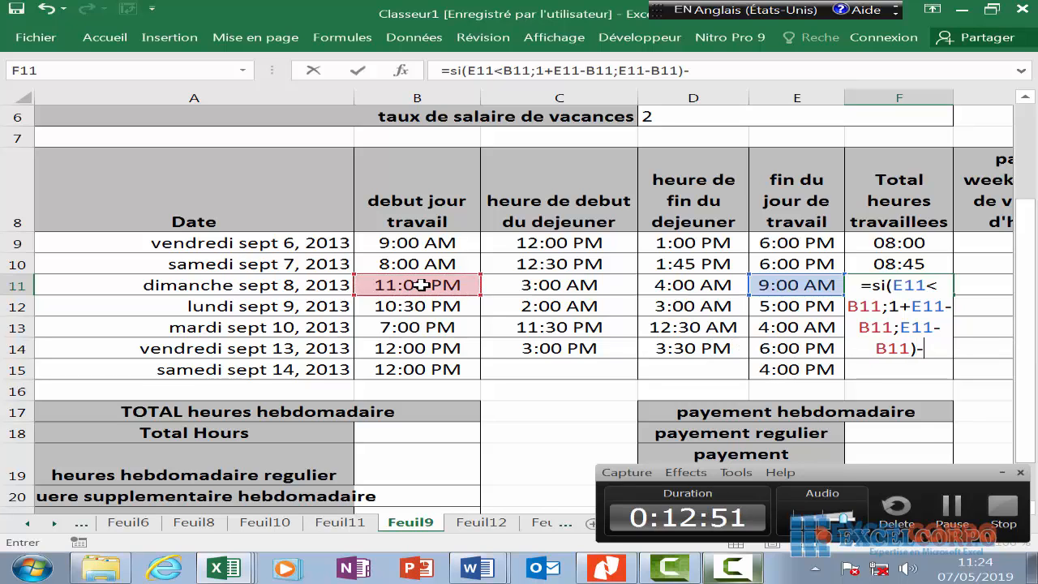
type("si")
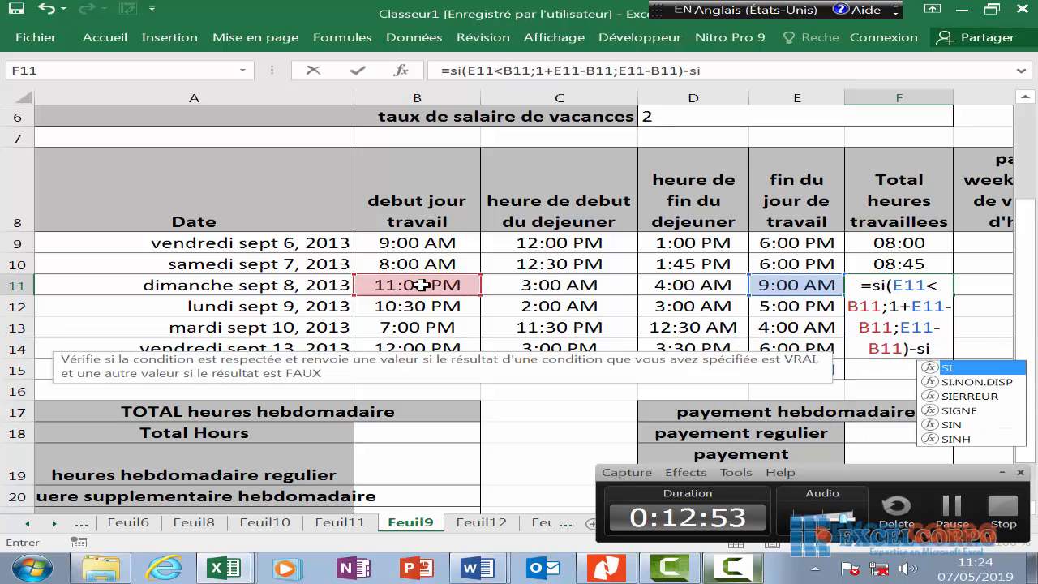
type("9")
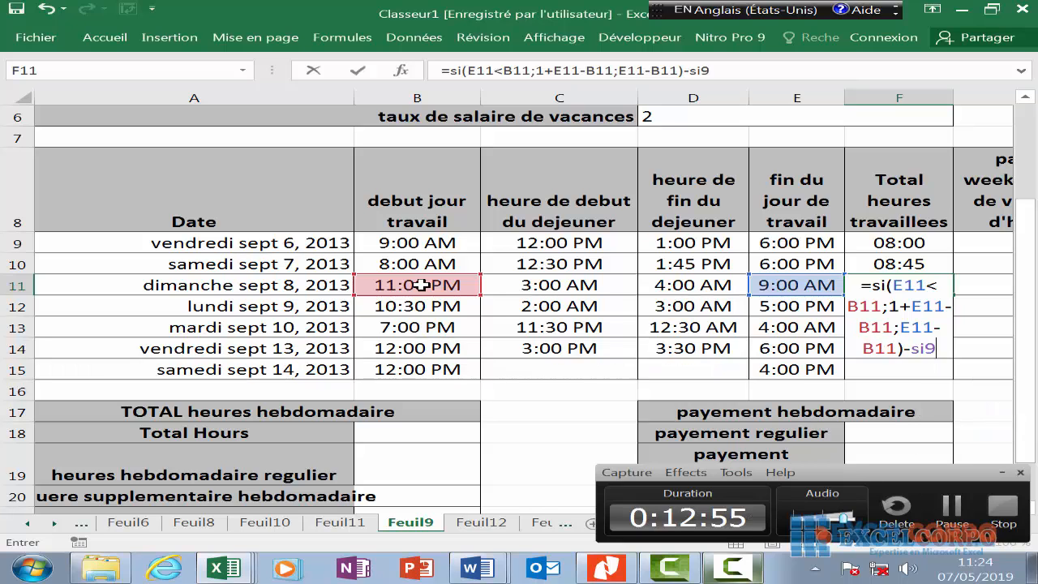
key("BackSpace")
type("(")
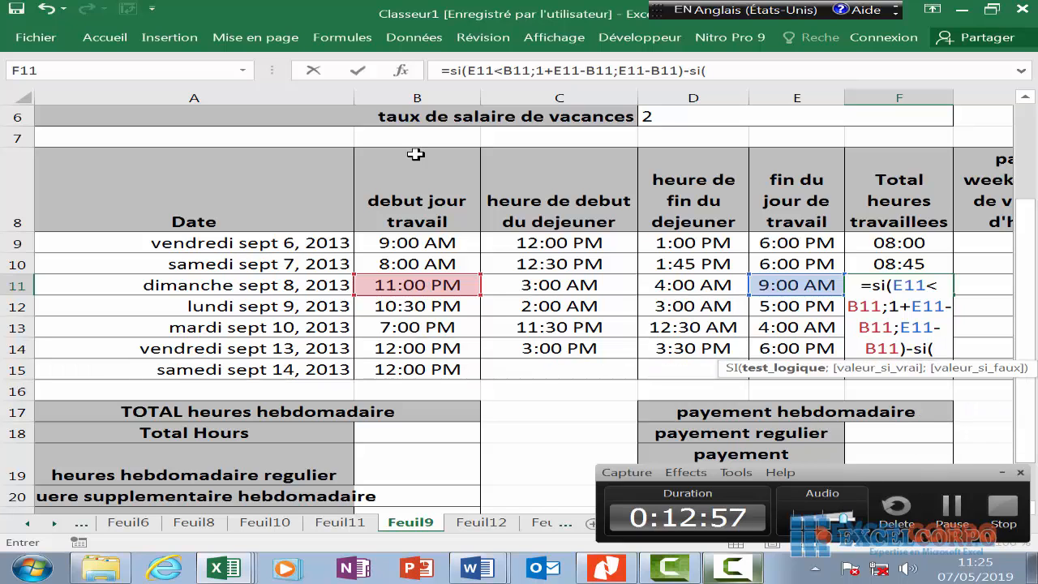
left_click(712, 285)
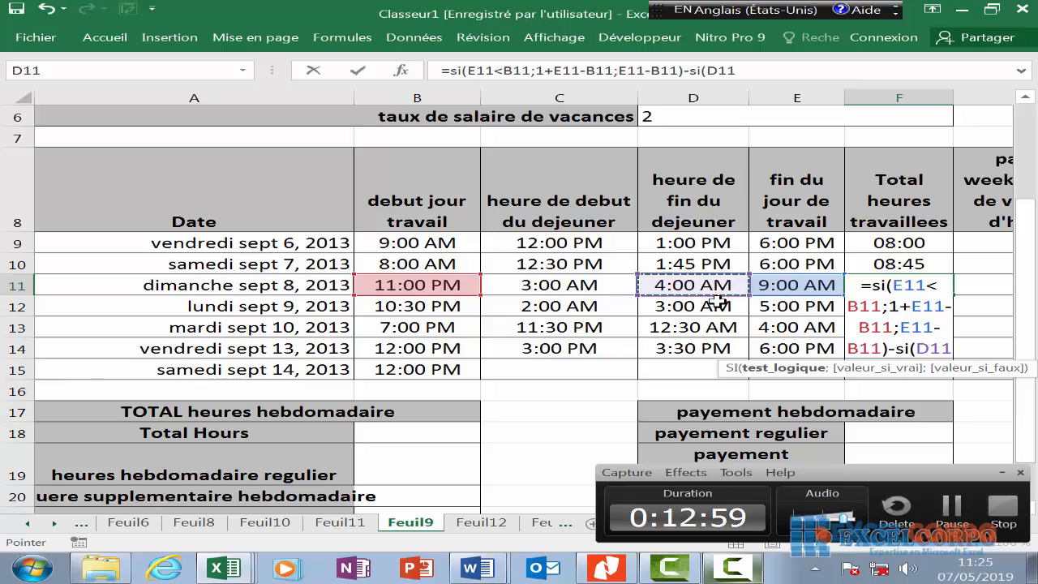
type("<")
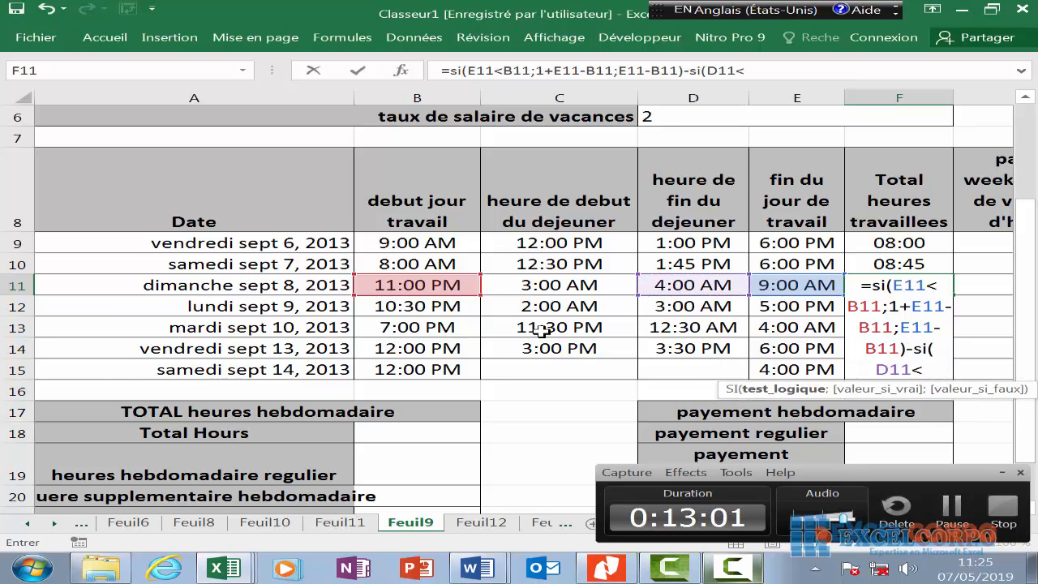
left_click(534, 288)
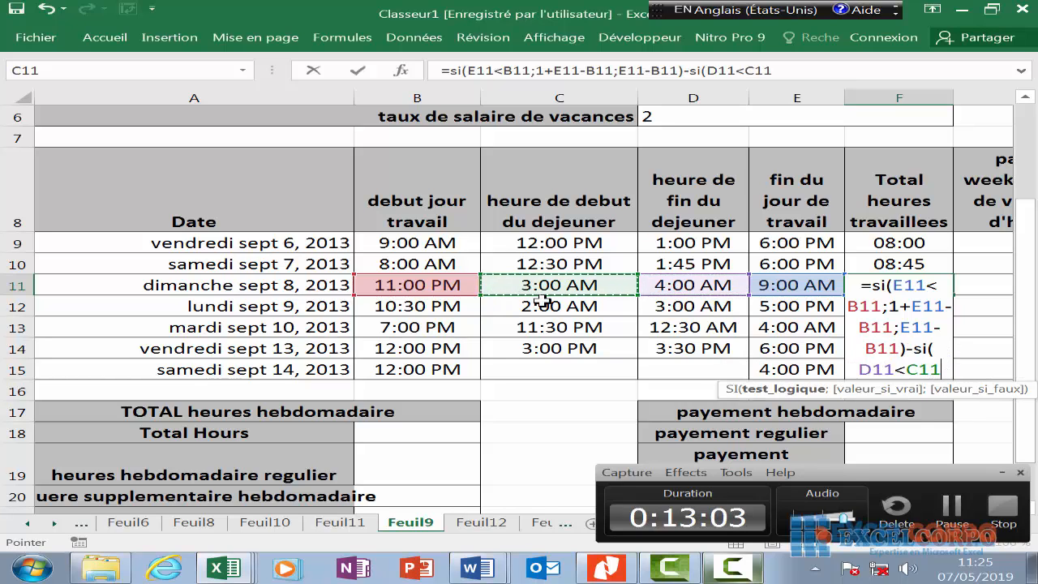
type(";1")
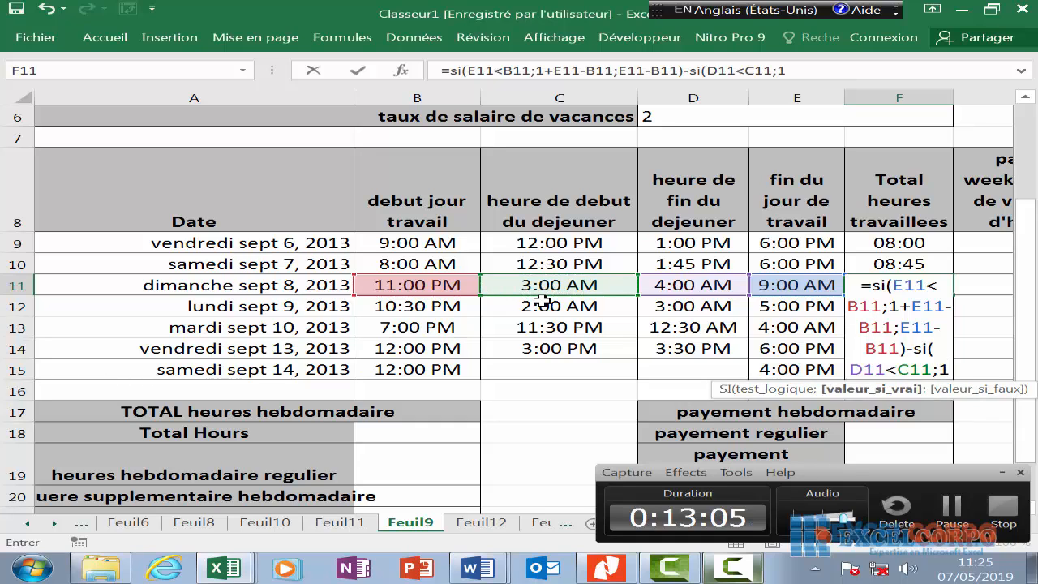
type("+")
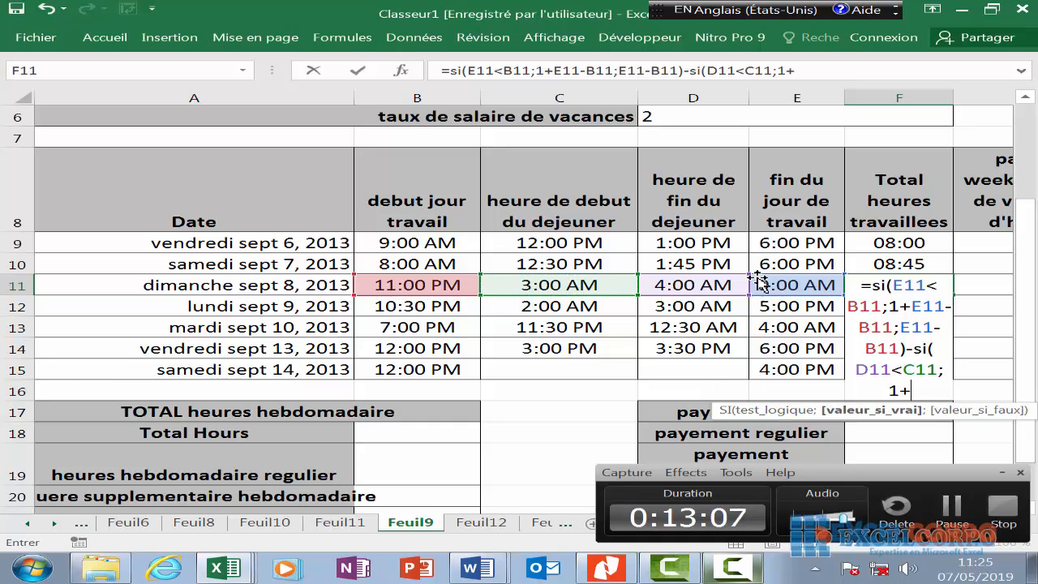
left_click(713, 284)
type("-")
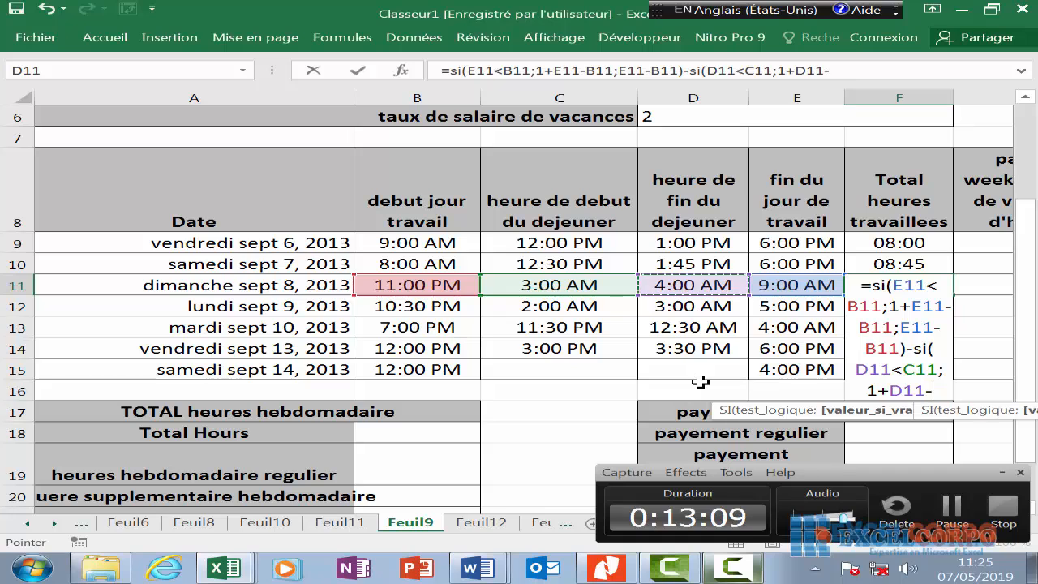
left_click(554, 286)
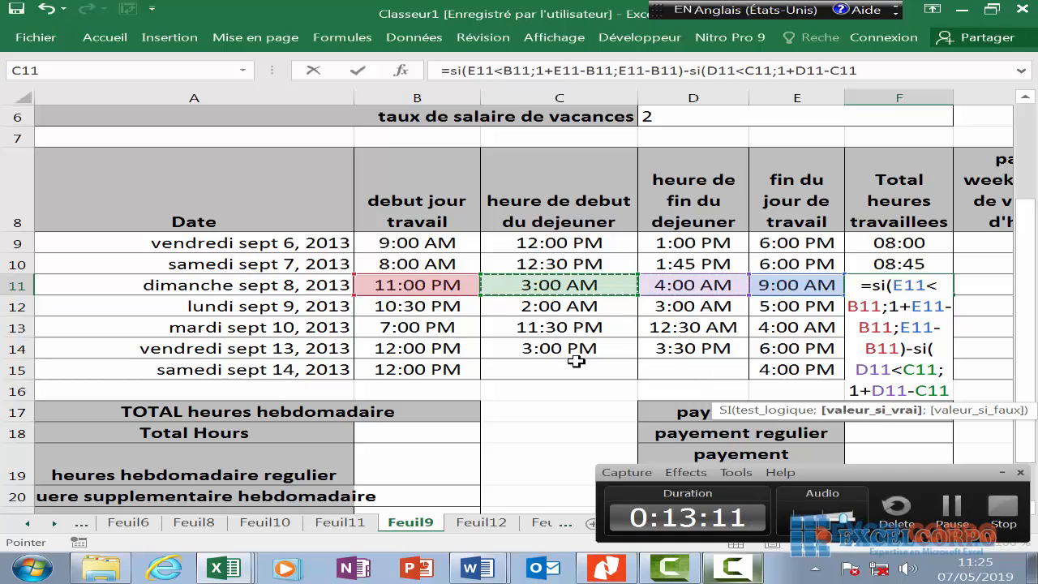
type(";")
left_click(674, 288)
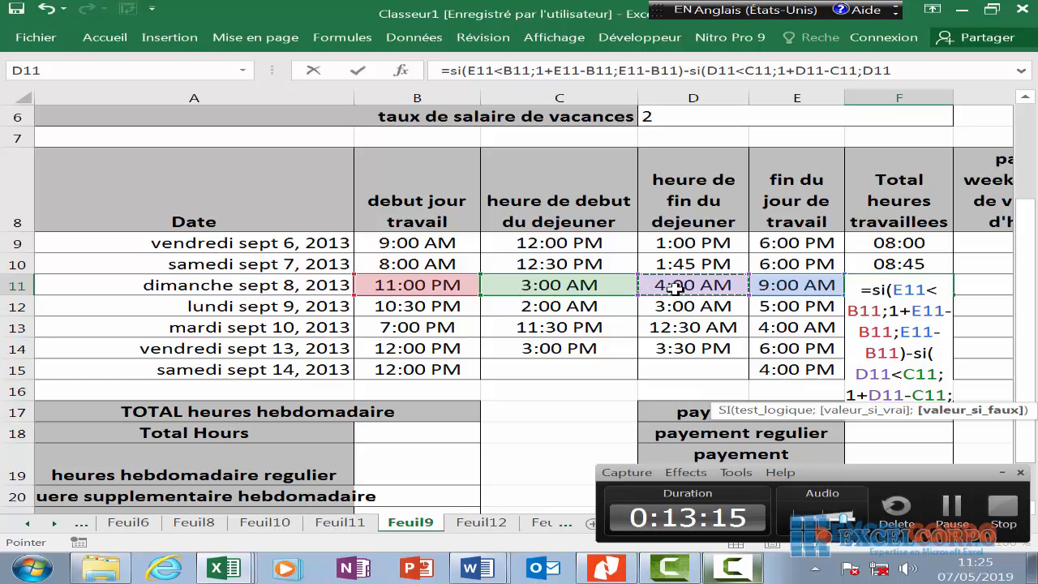
type("-")
left_click(547, 283)
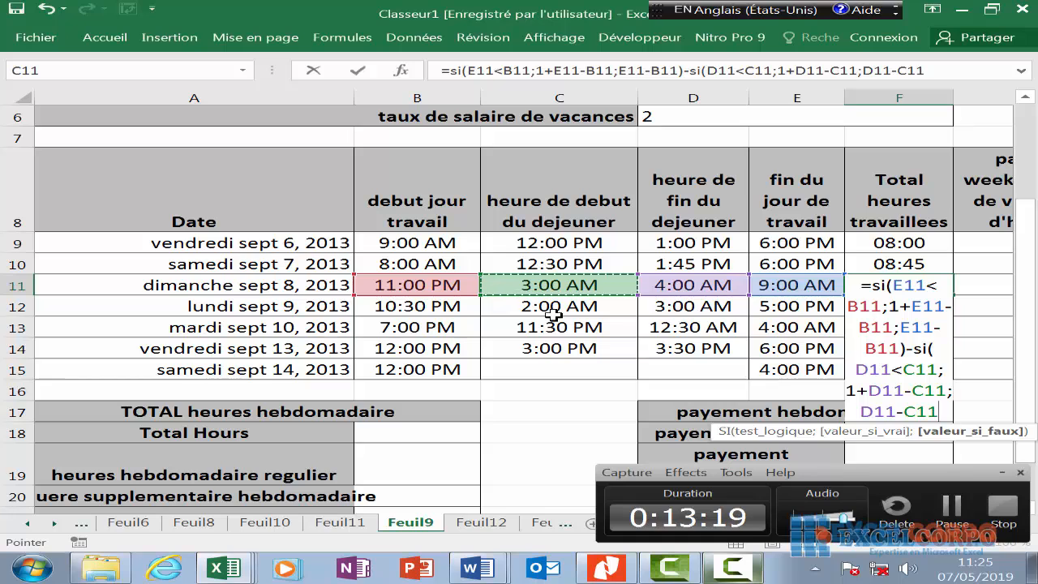
key("Return")
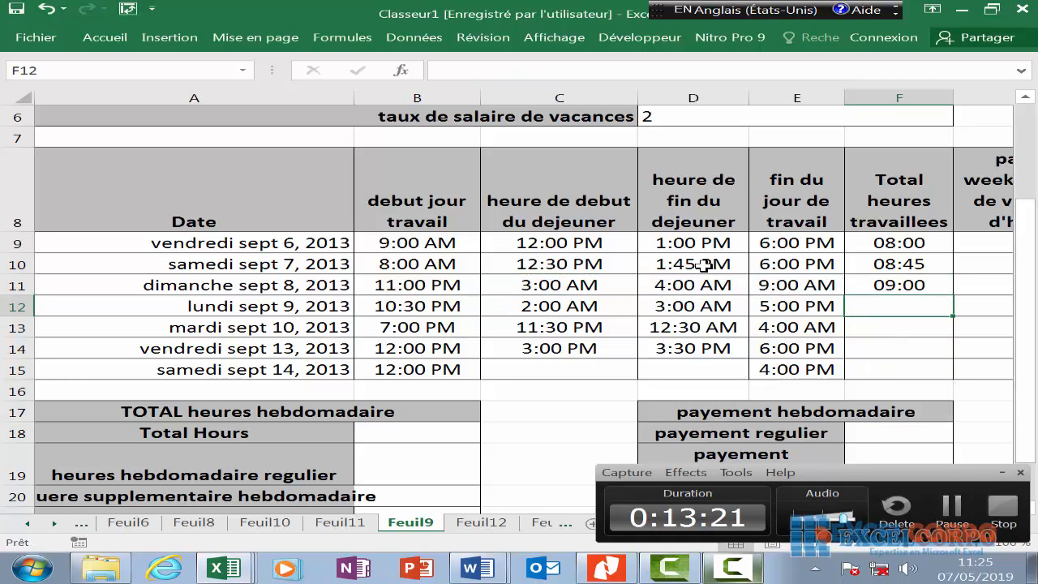
- In F12, type the overnight shift part =SI(E12<B12;1+E12-B12;E12-B12) followed by a minus sign
type("=so")
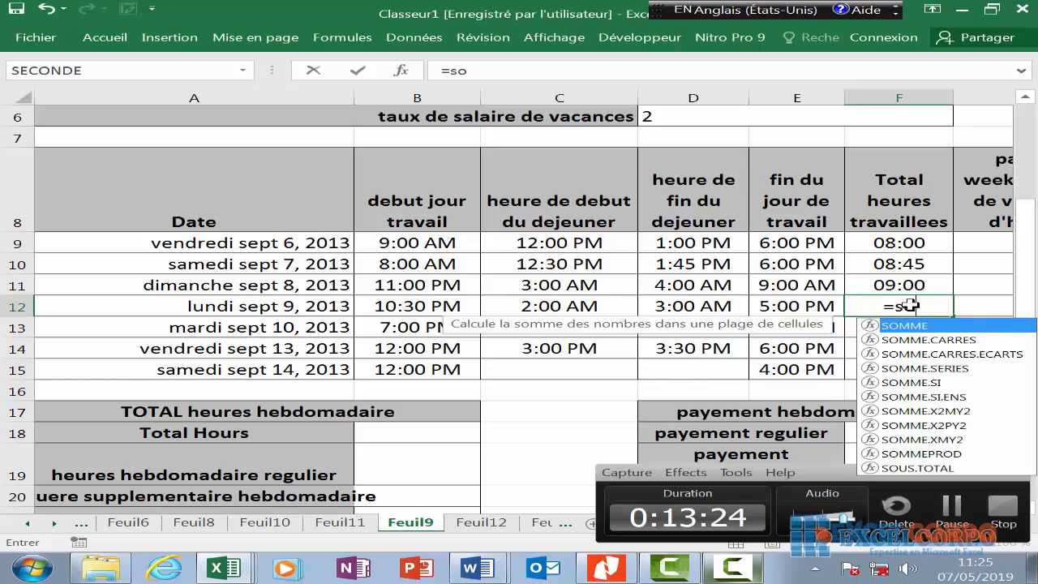
key("BackSpace")
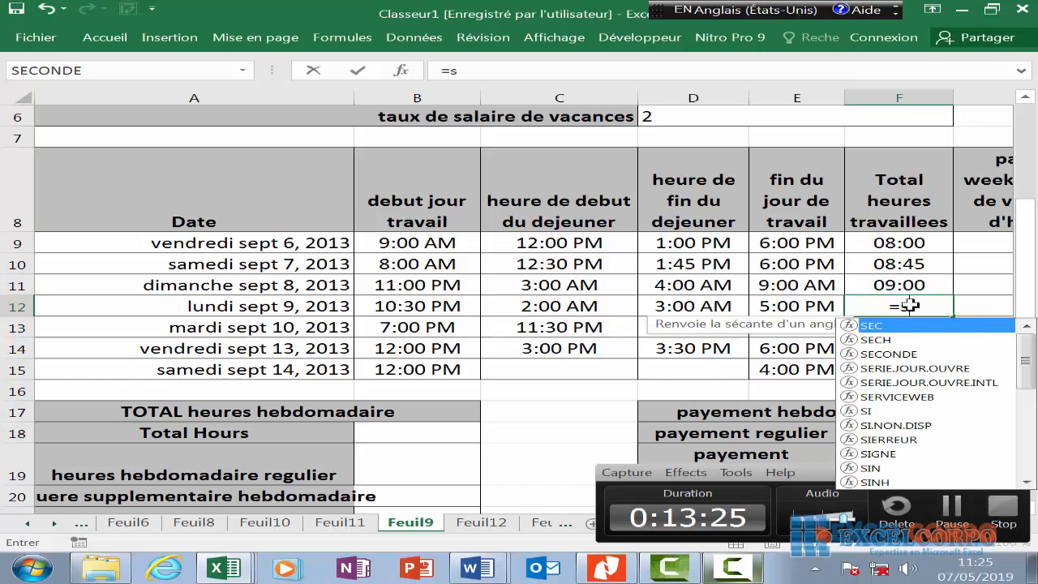
type("i")
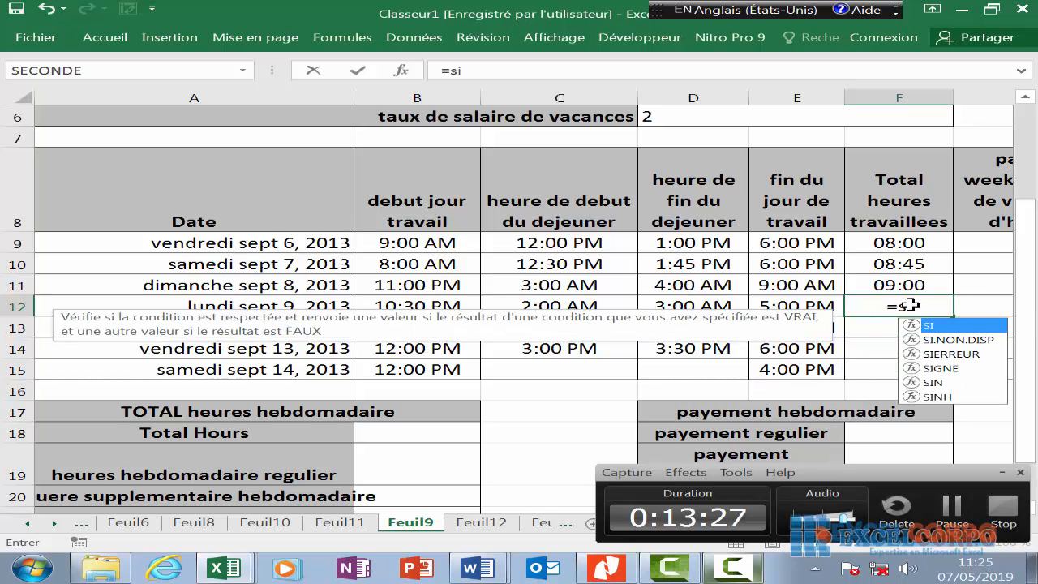
type("(")
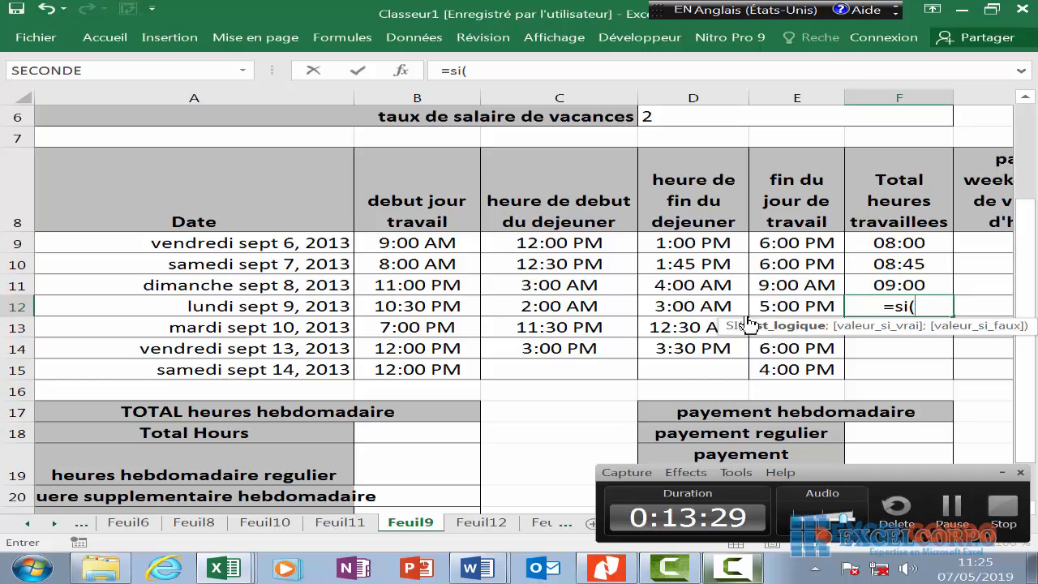
left_click(802, 308)
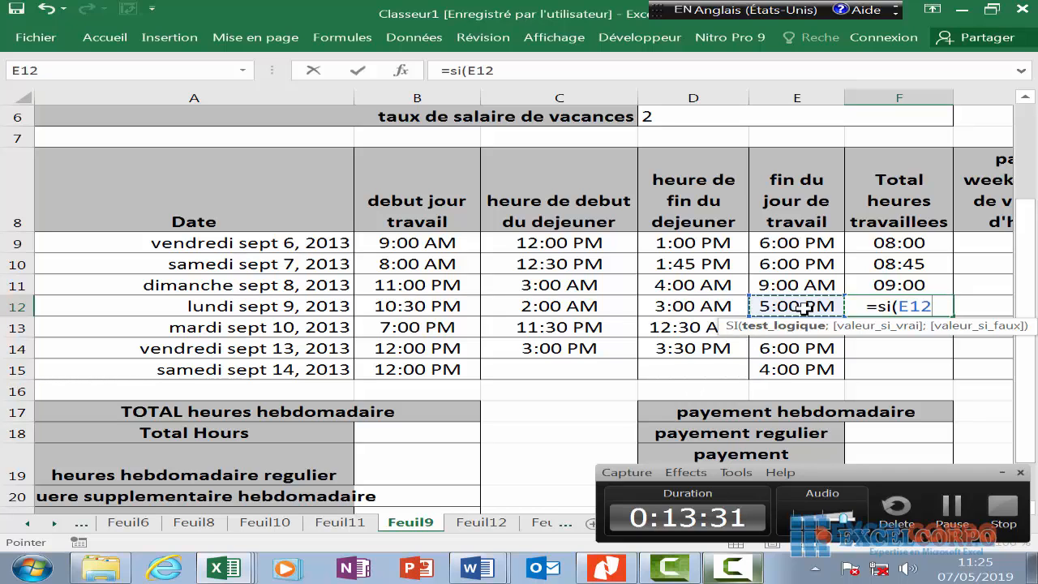
type("<")
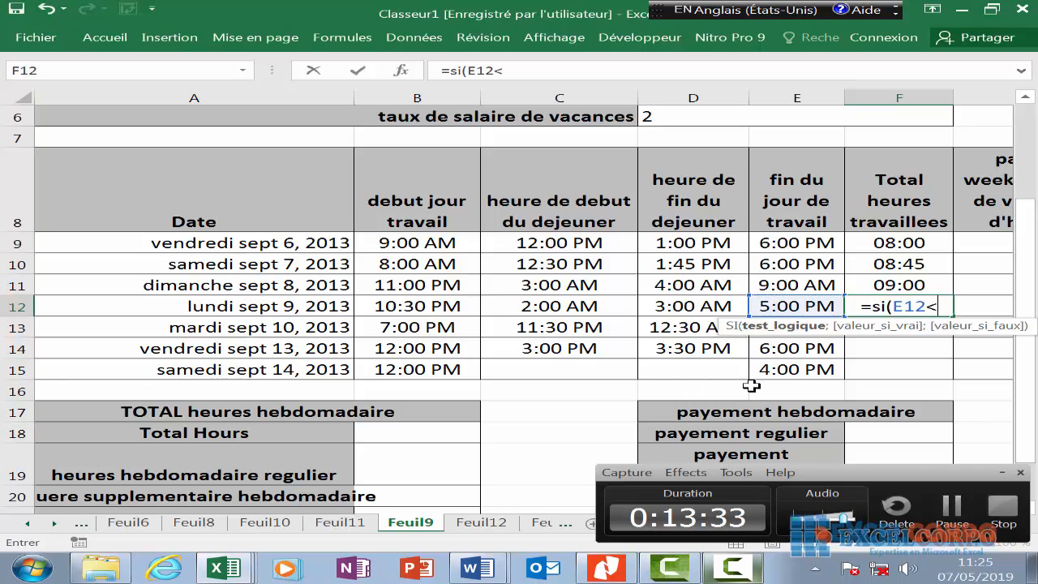
left_click(411, 305)
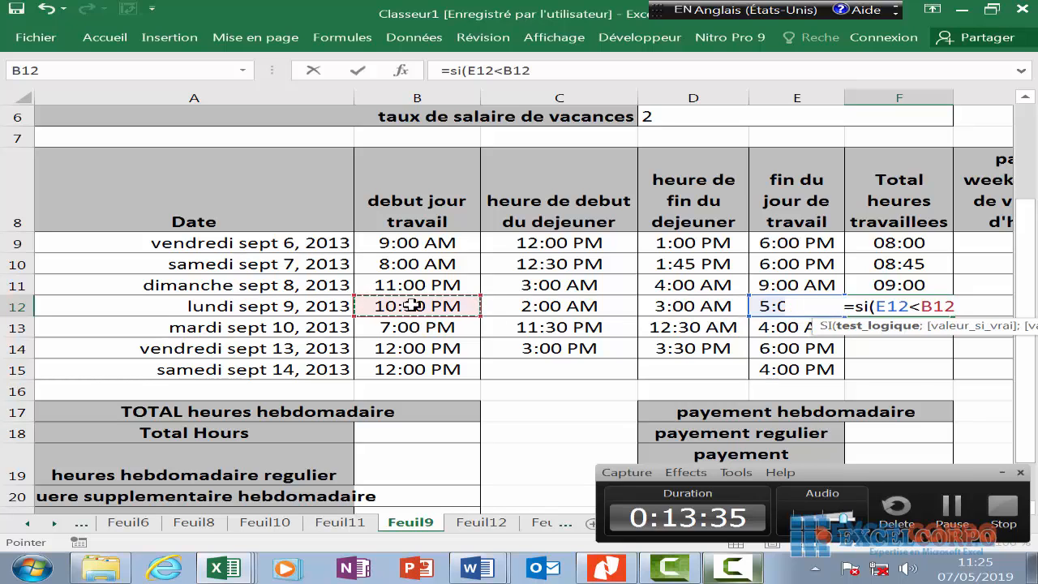
type(";")
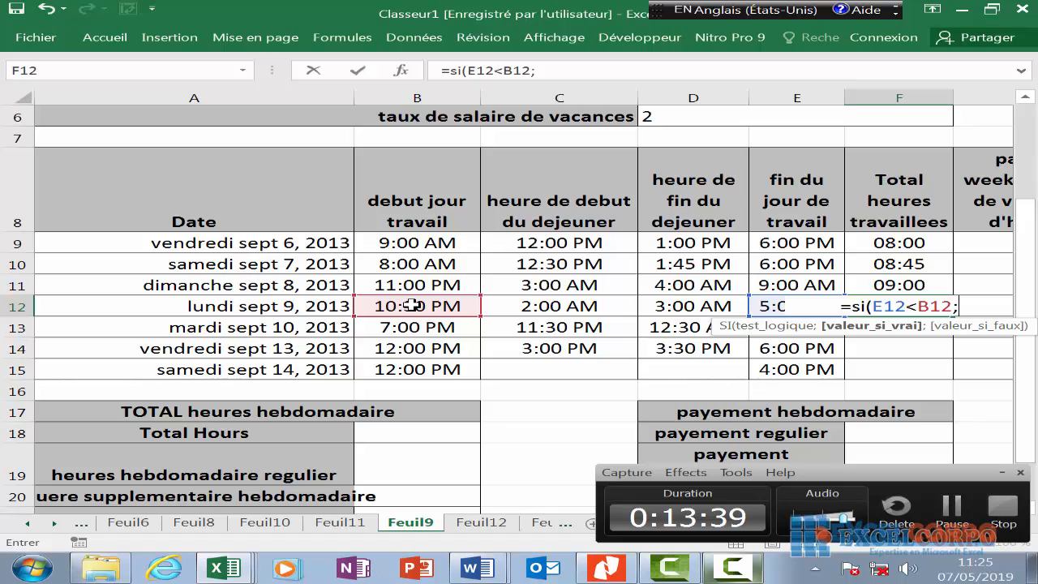
type("1")
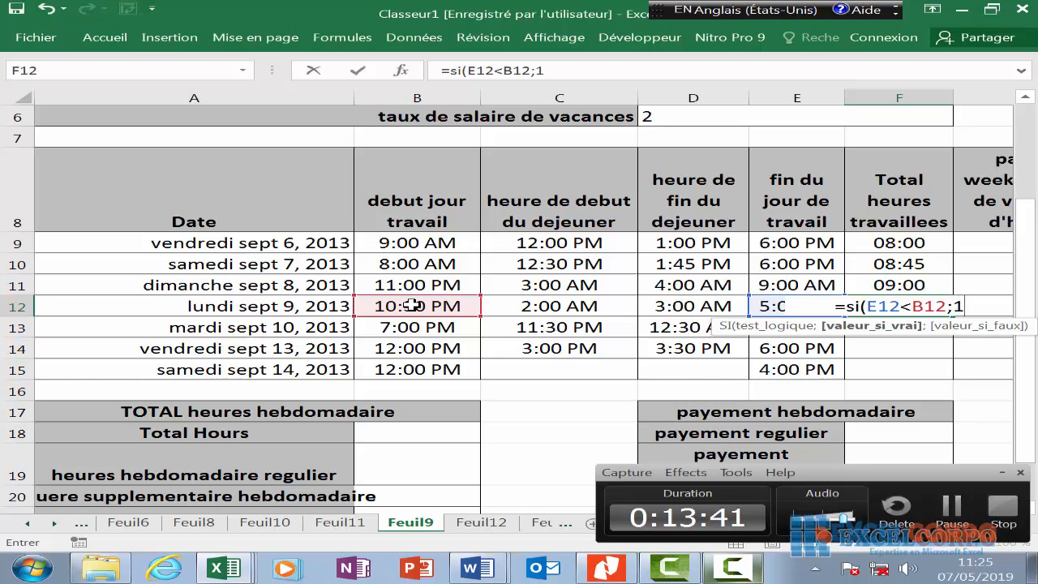
type("+")
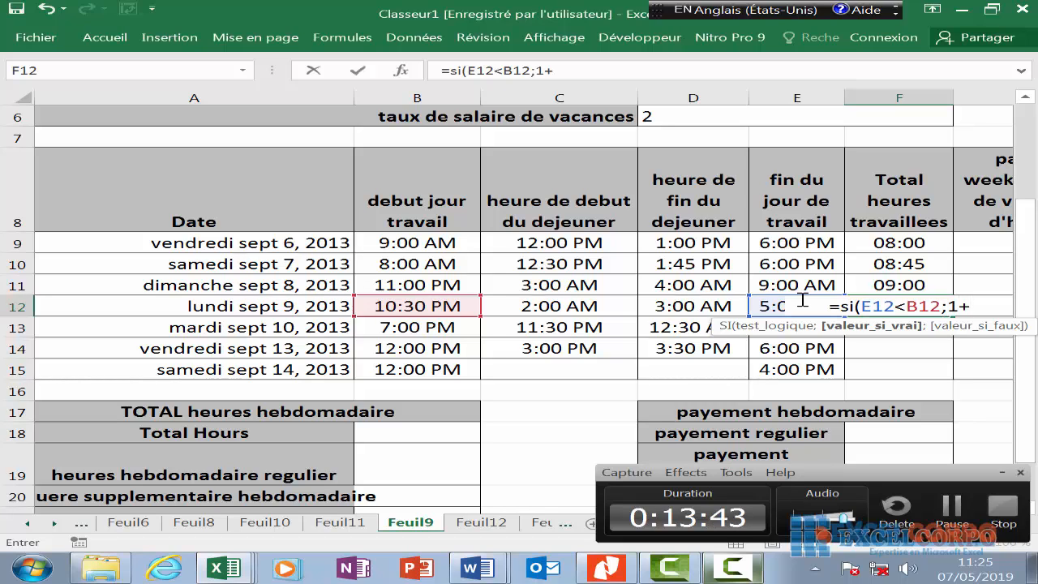
left_click(763, 306)
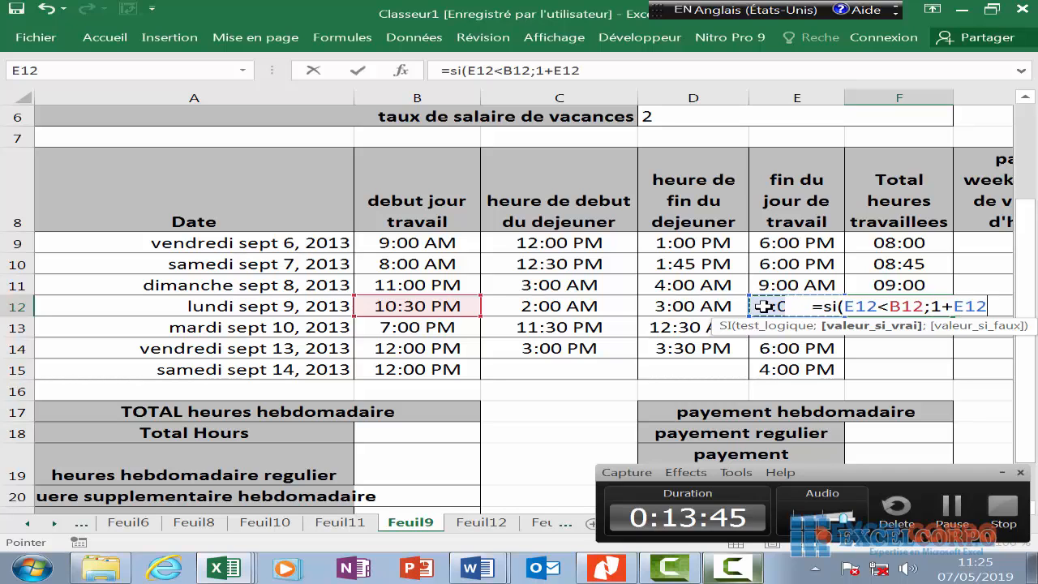
type("-")
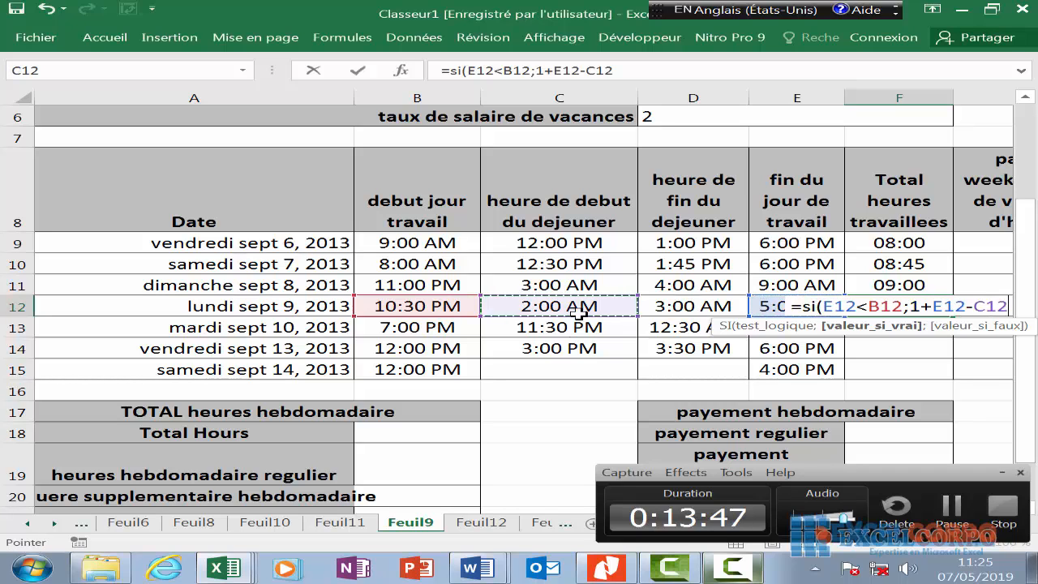
left_click(582, 306)
type(";")
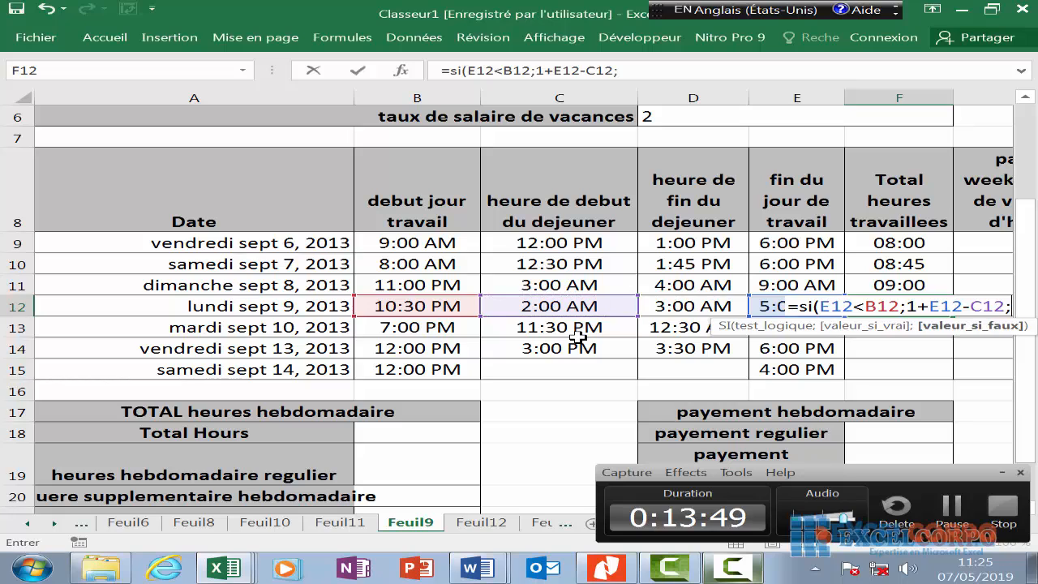
left_click(775, 305)
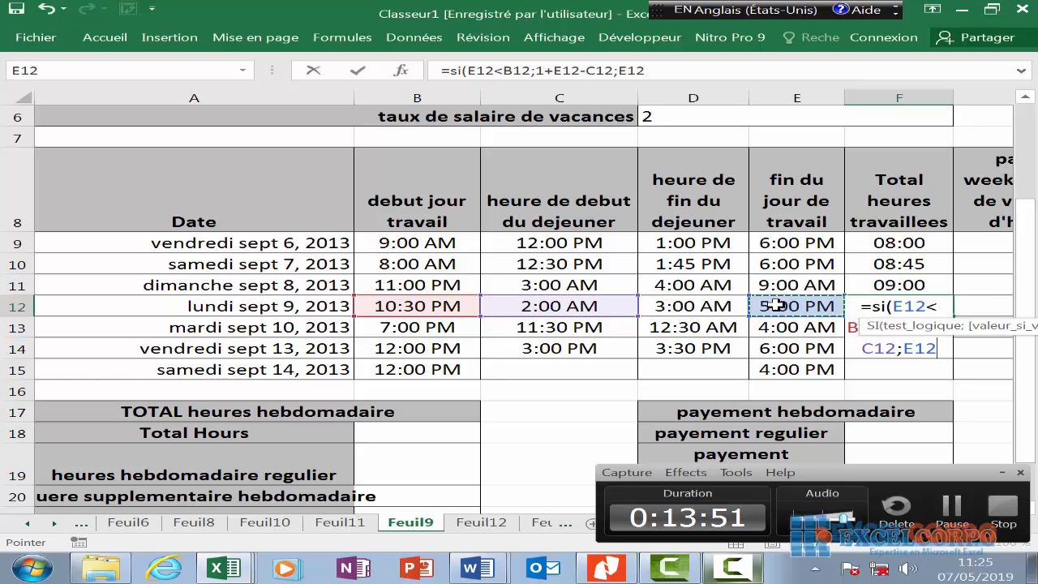
type("-")
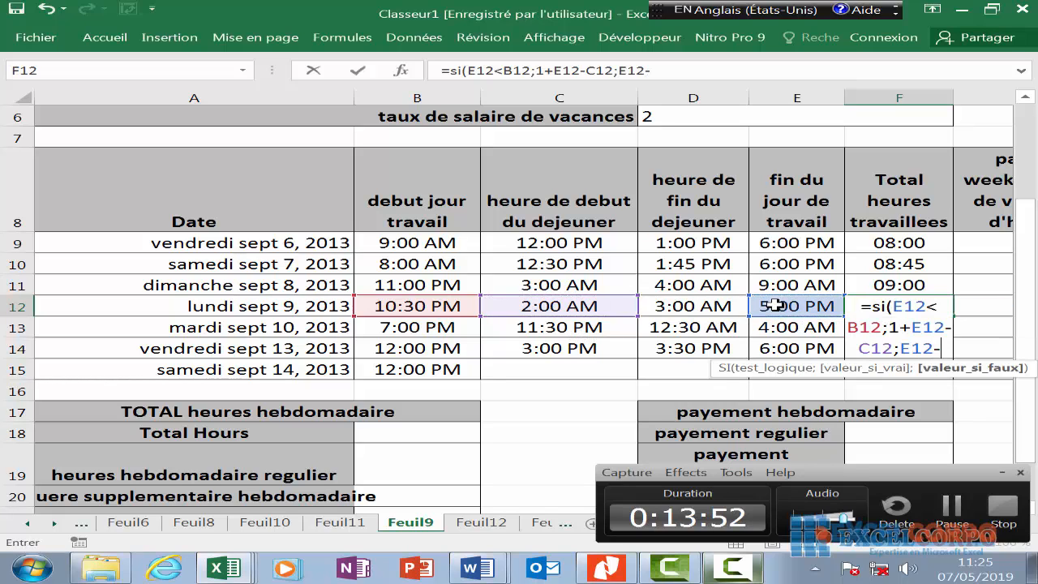
left_click(469, 309)
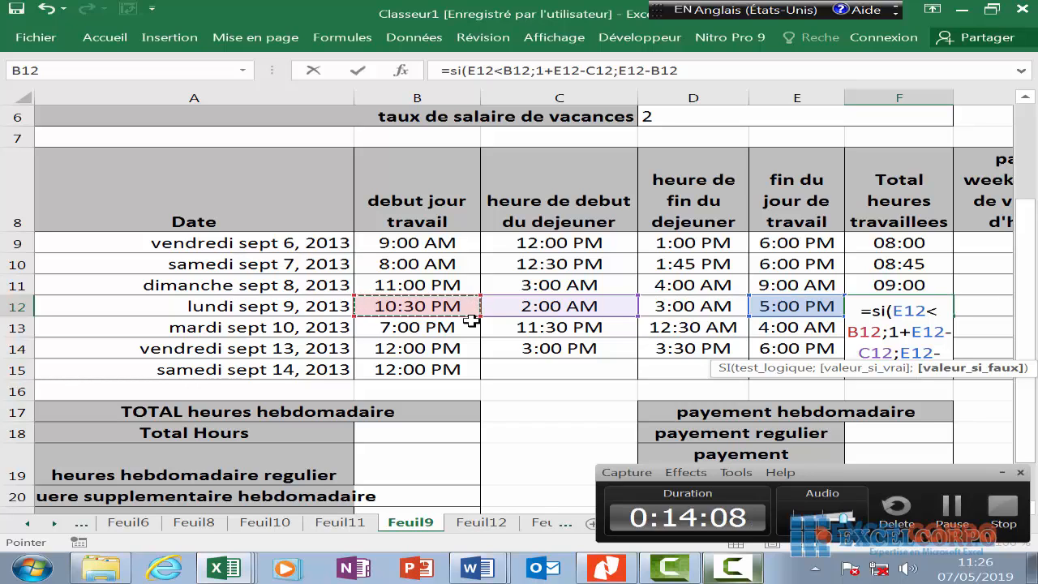
type(");")
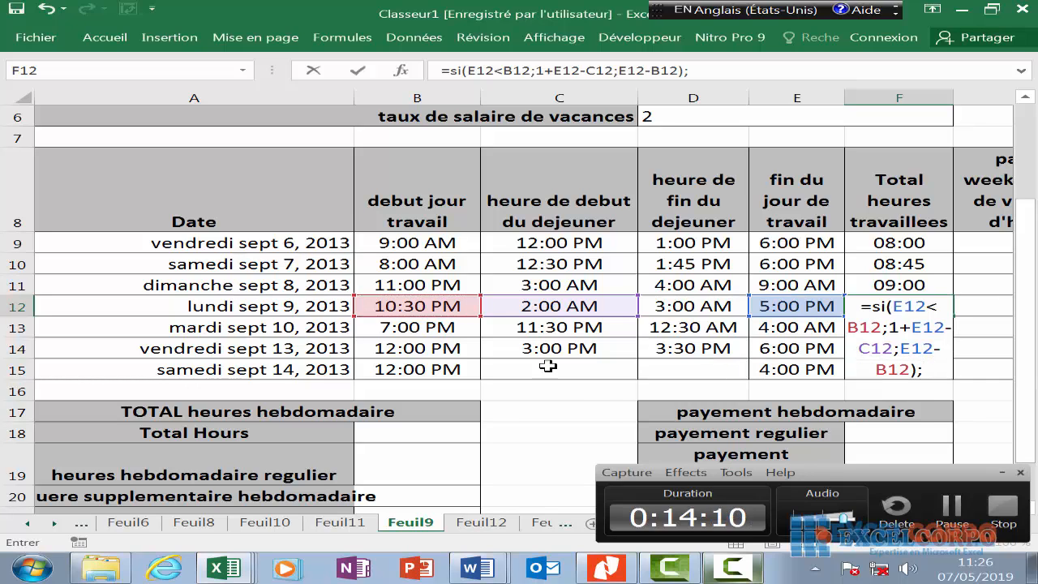
left_click(946, 508)
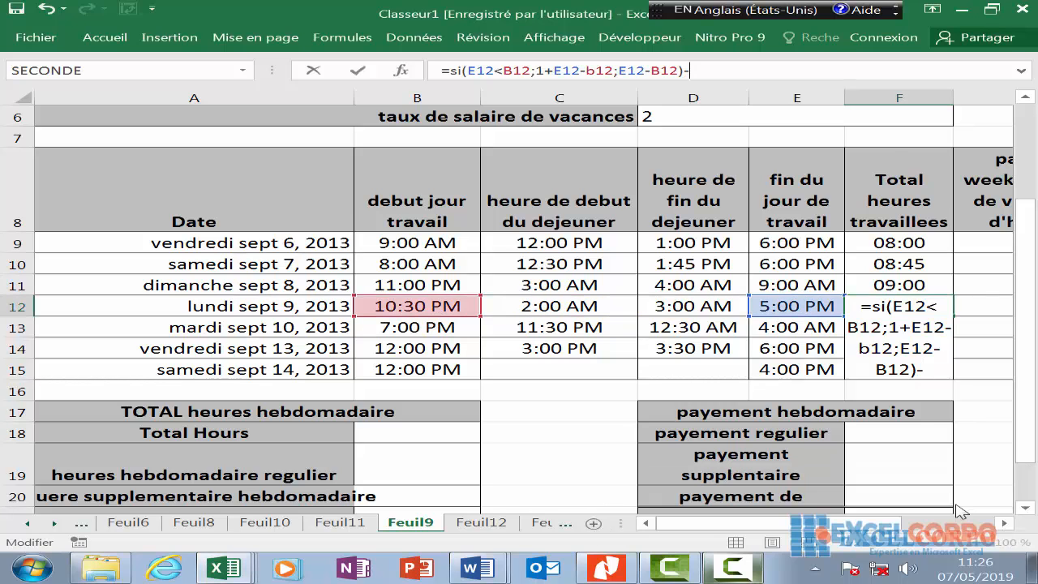
- Add the lunch deduction SI(D12<C12;1+D12-C12;D12-C12) and commit, so F12 shows 17:30
type("si")
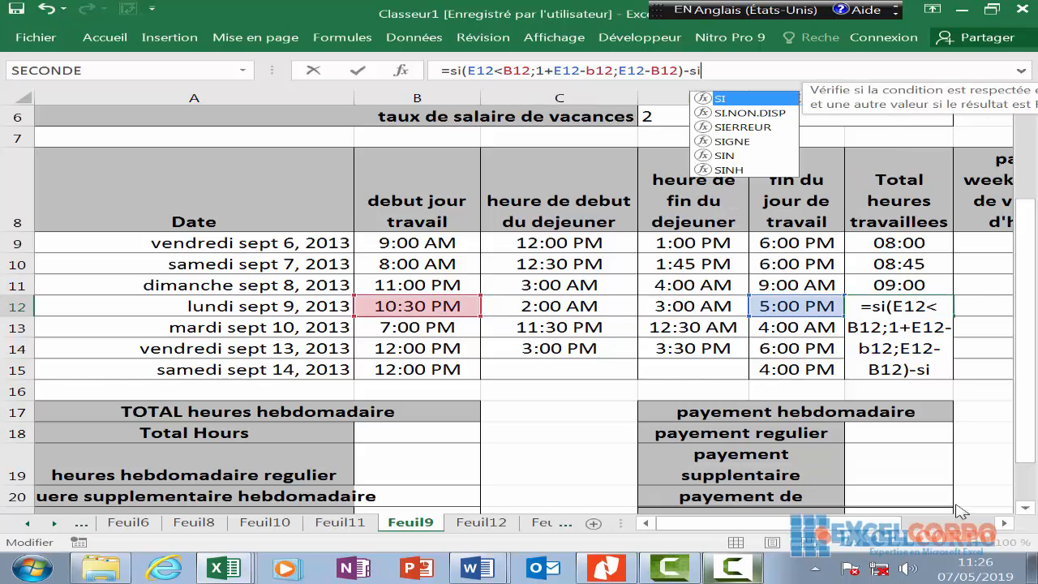
type("(")
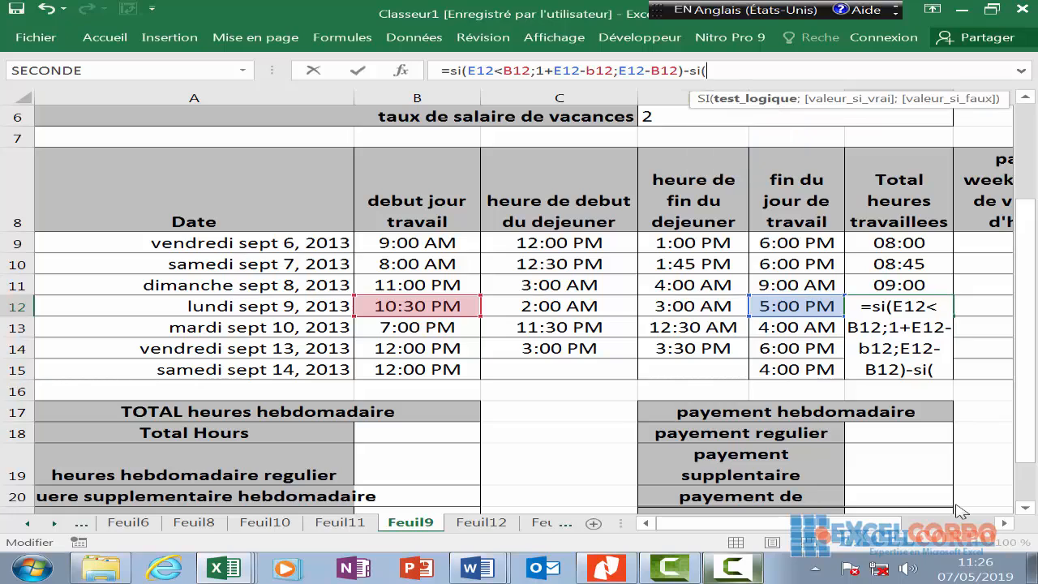
left_click(707, 304)
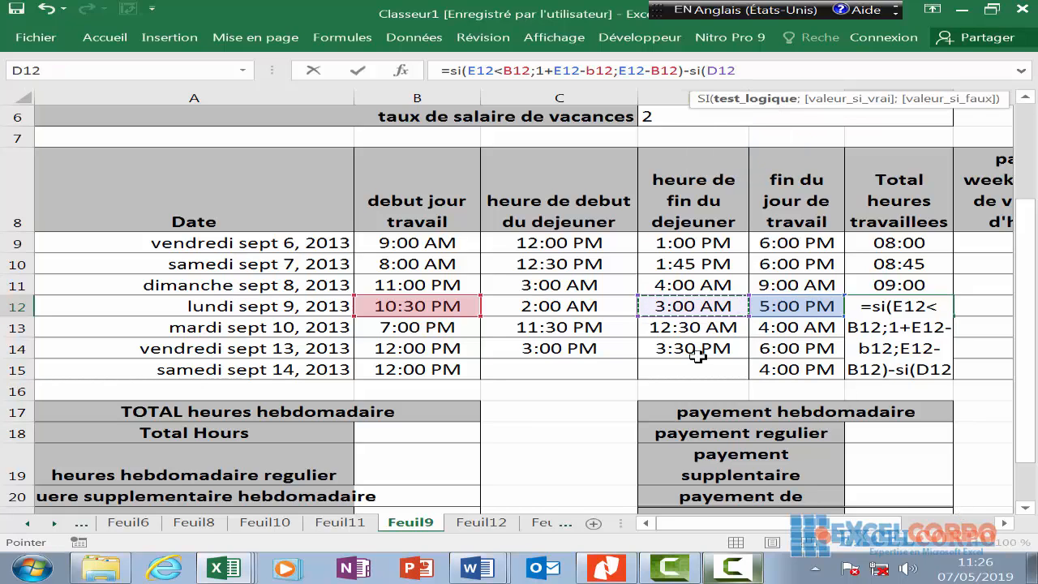
type("<")
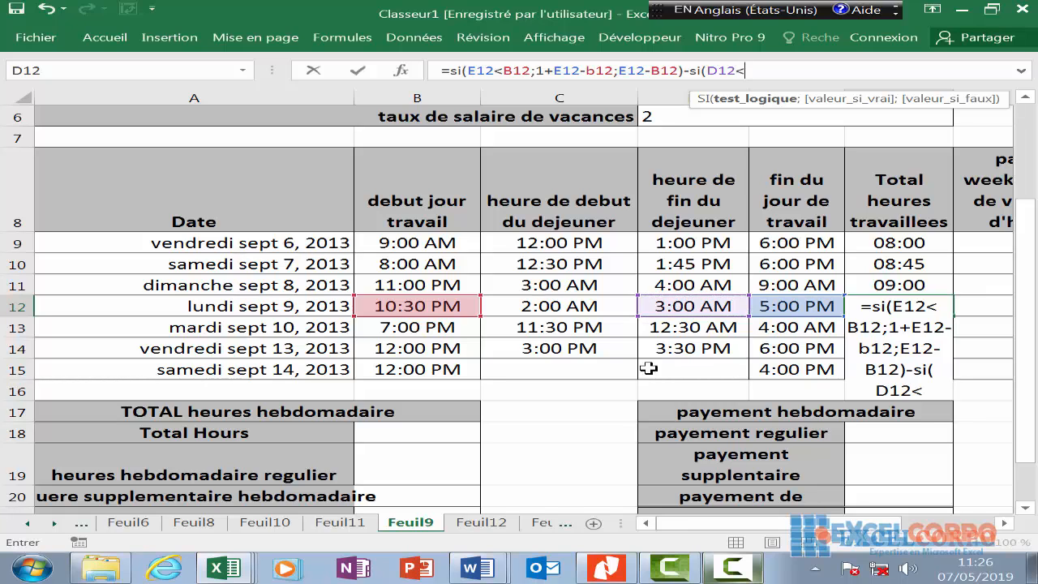
left_click(550, 305)
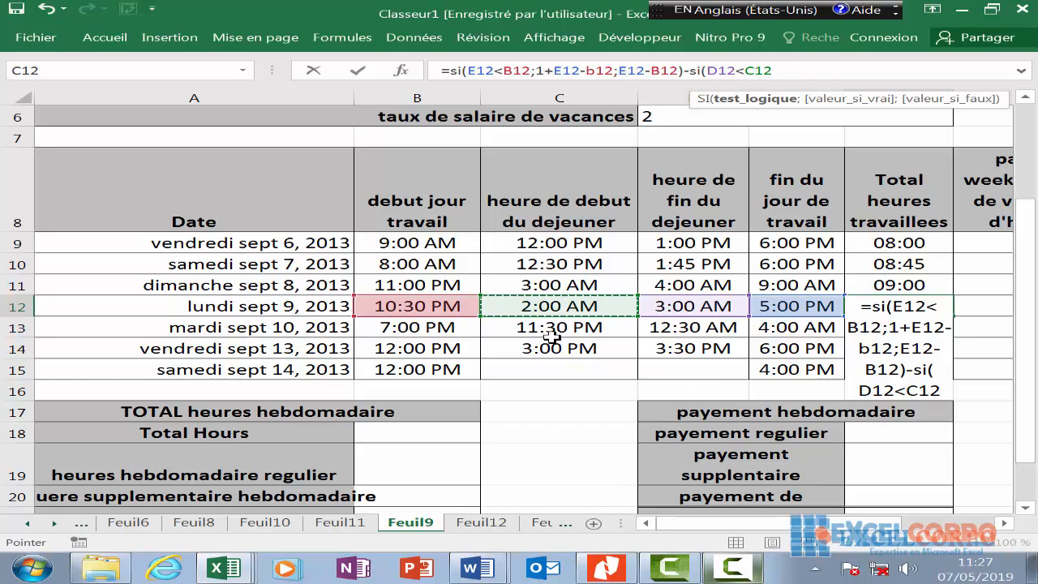
type(";1+")
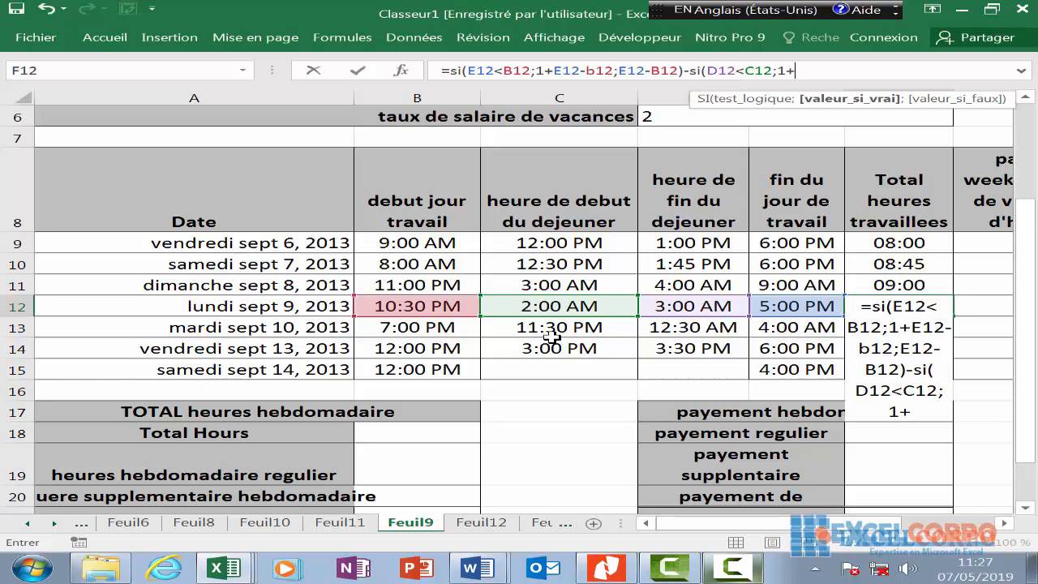
left_click(664, 306)
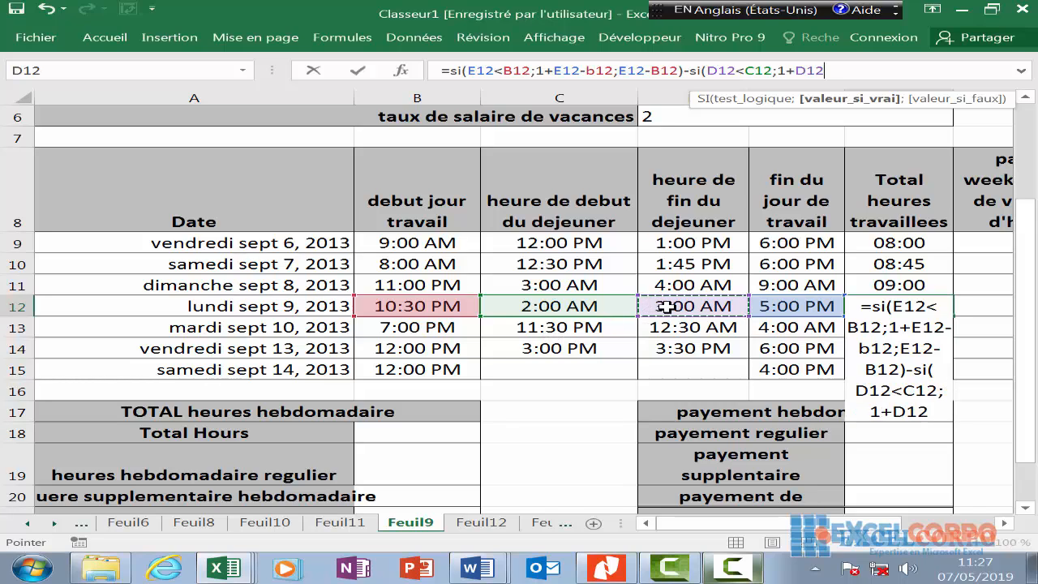
type("-")
left_click(604, 308)
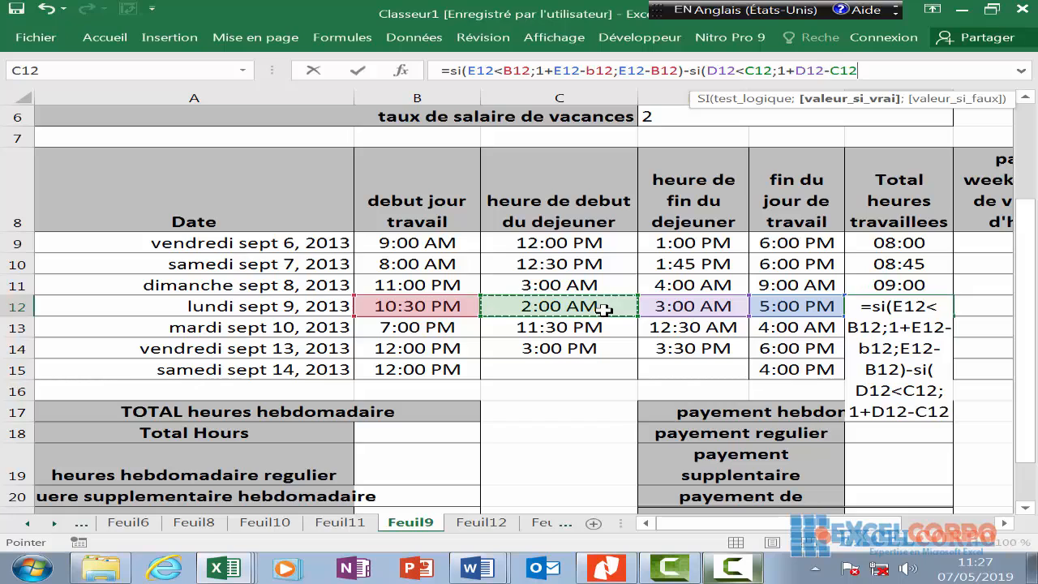
type(";")
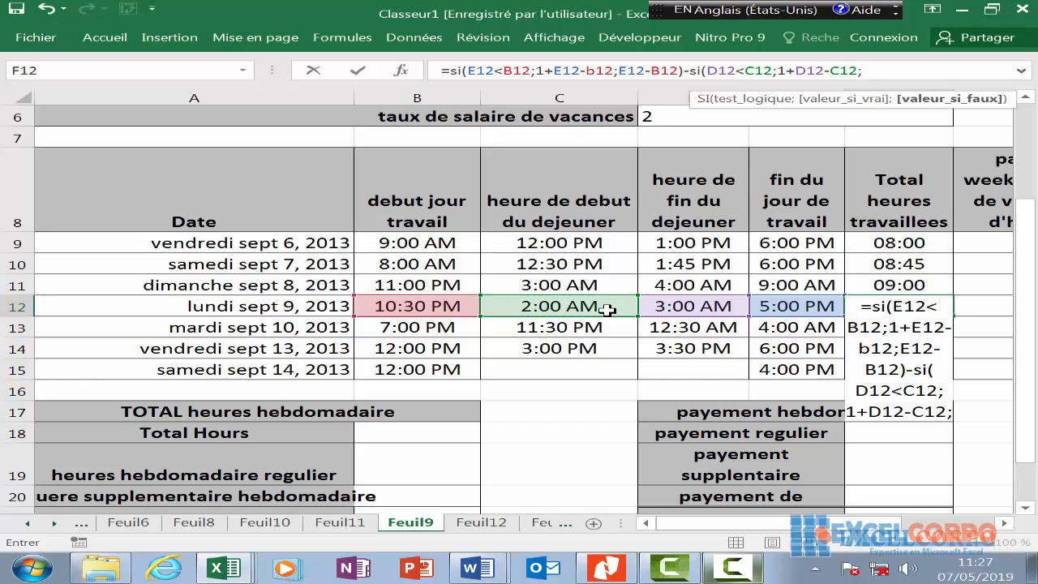
left_click(685, 301)
type("-")
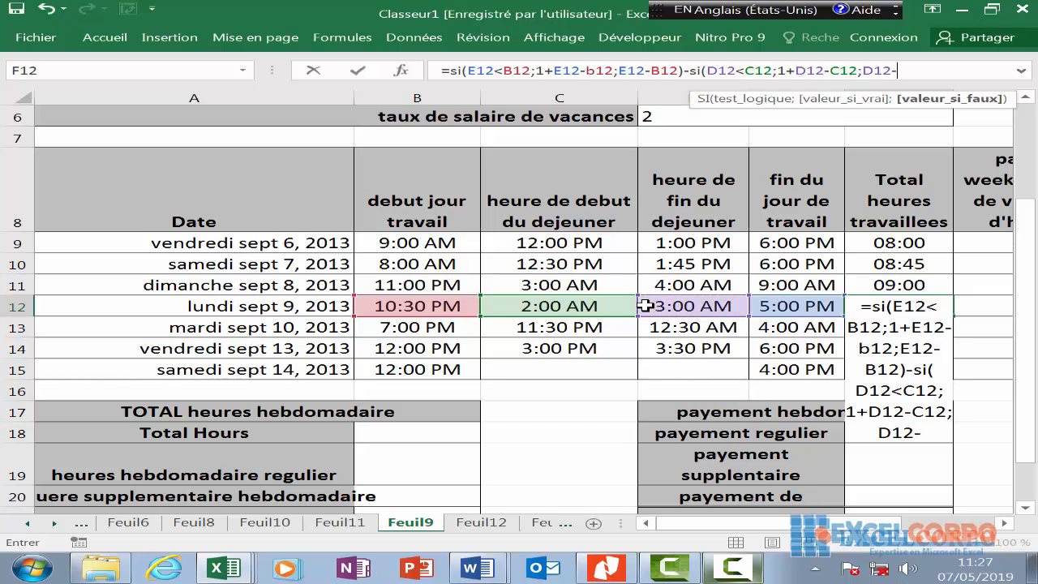
left_click(613, 305)
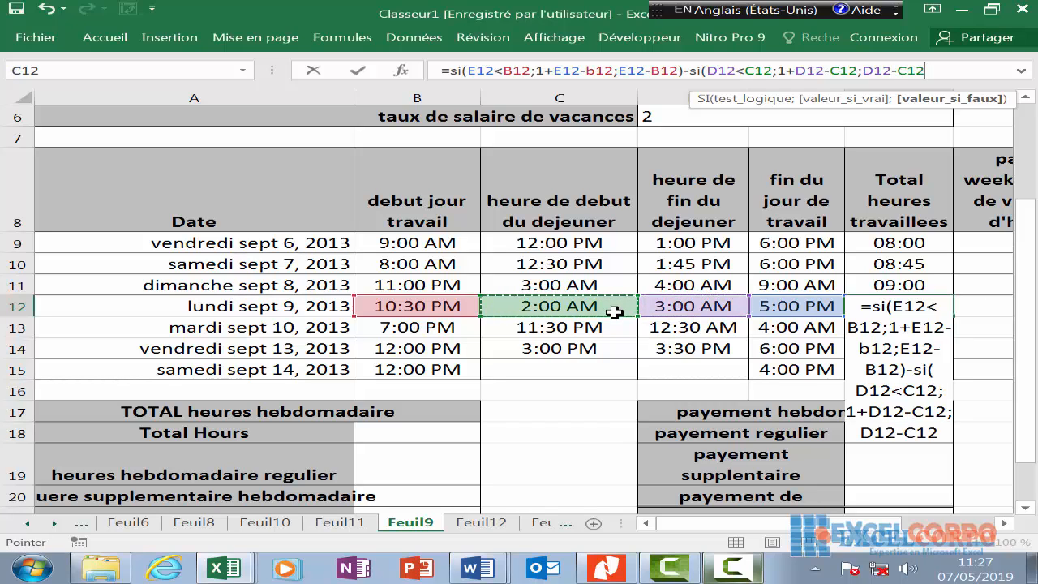
type(")")
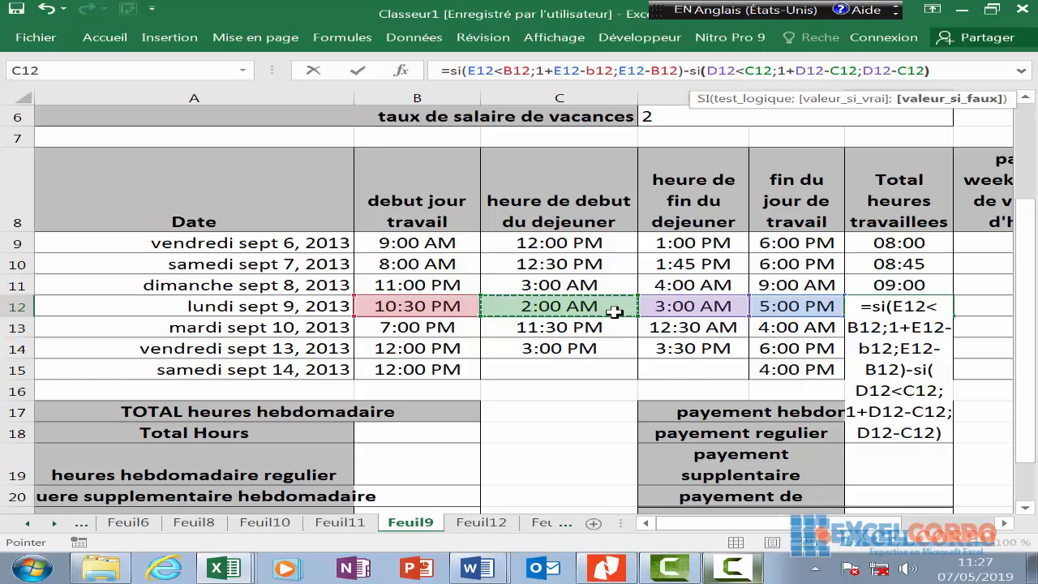
key("Return")
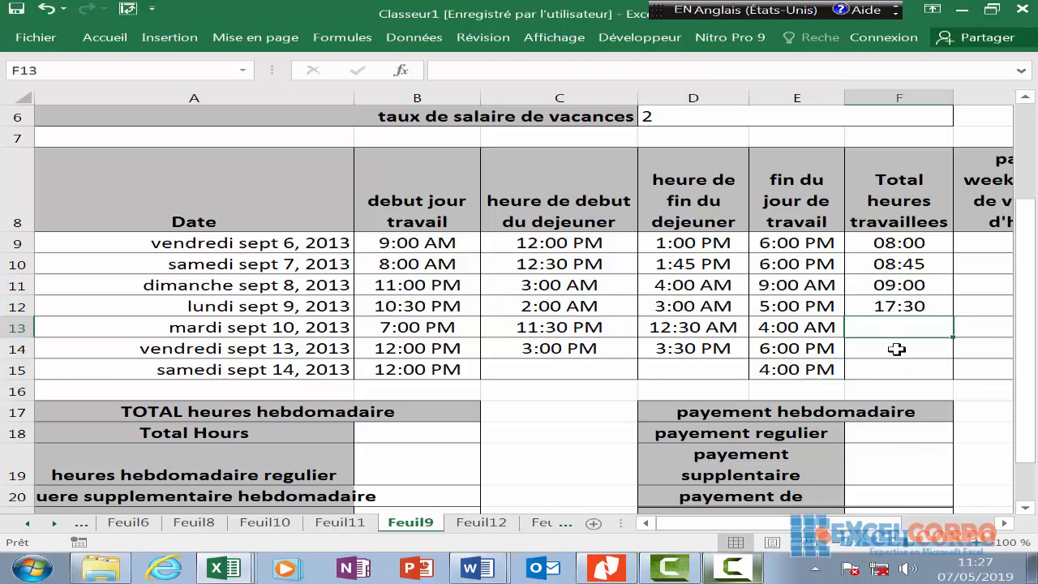
- In F13, type =SI(E13<B13;1+E13-B13;E13-B13) and begin the -SI( lunch deduction
type("=si")
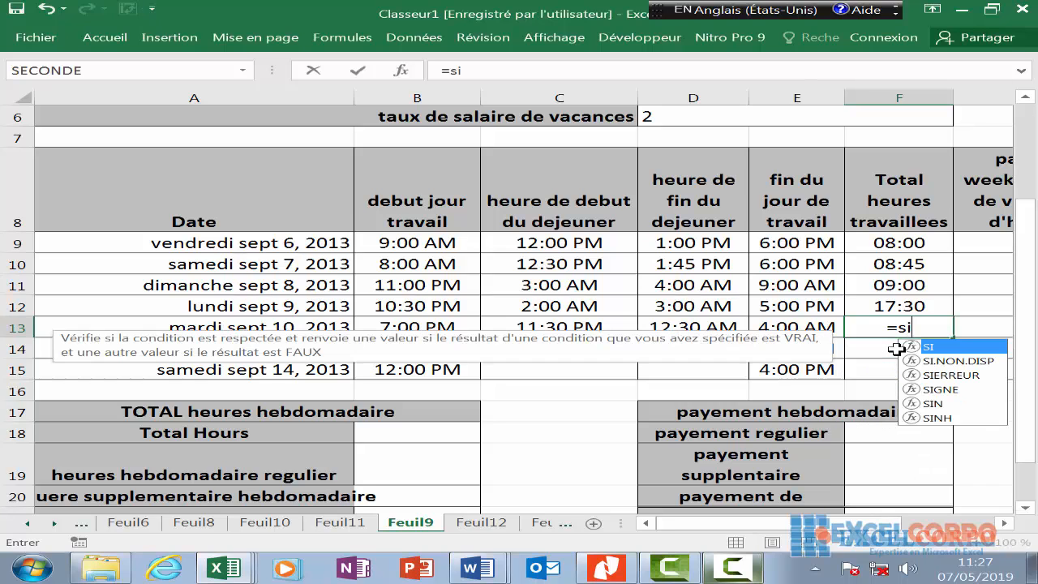
type("(")
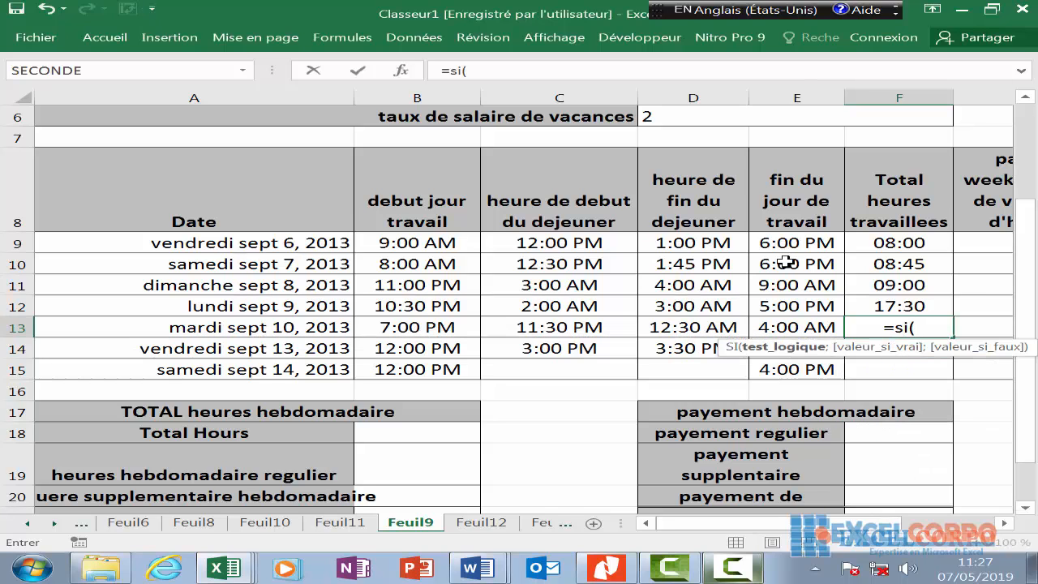
left_click(806, 323)
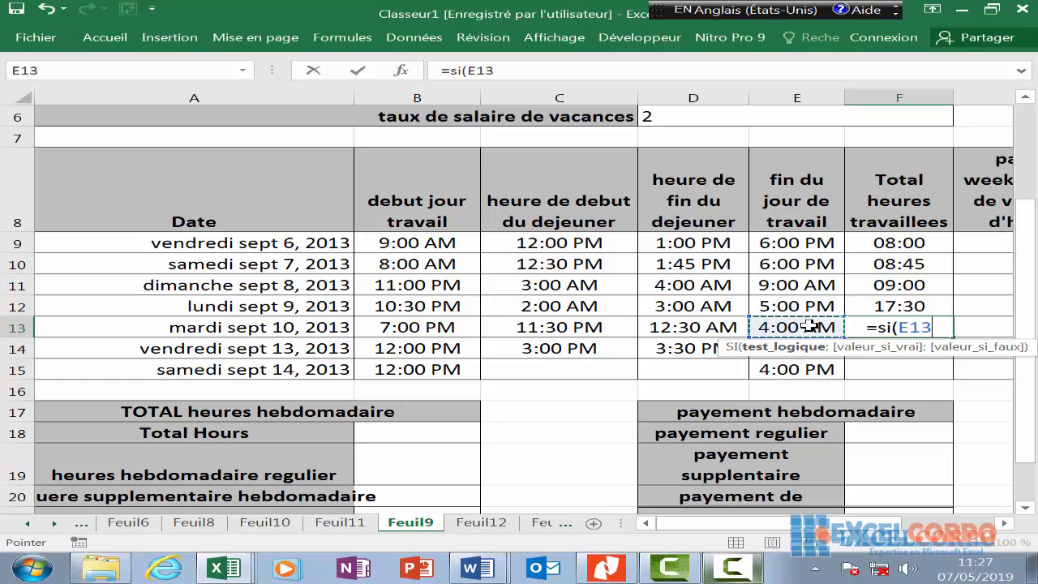
type("<")
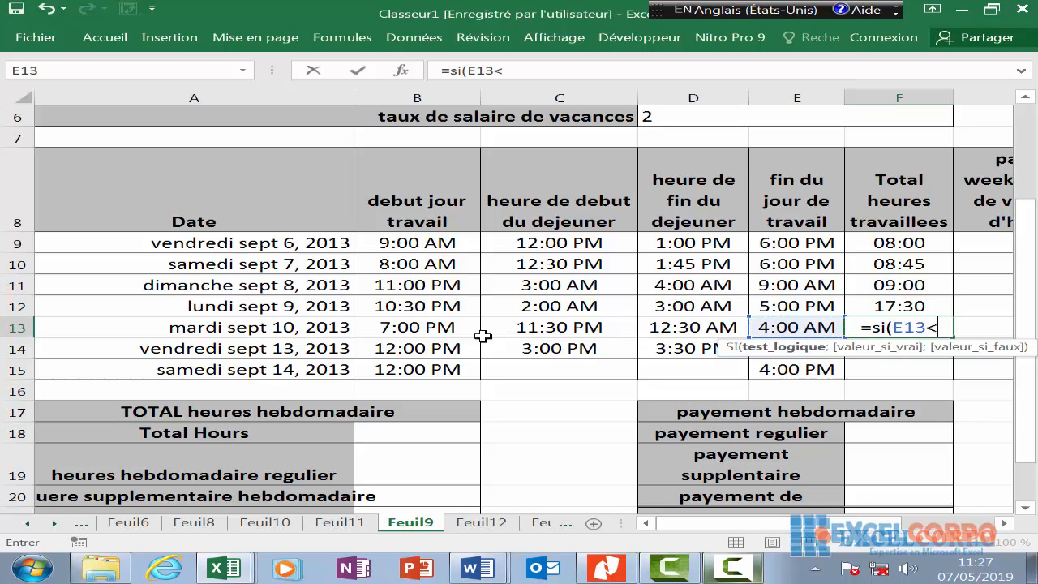
left_click(420, 329)
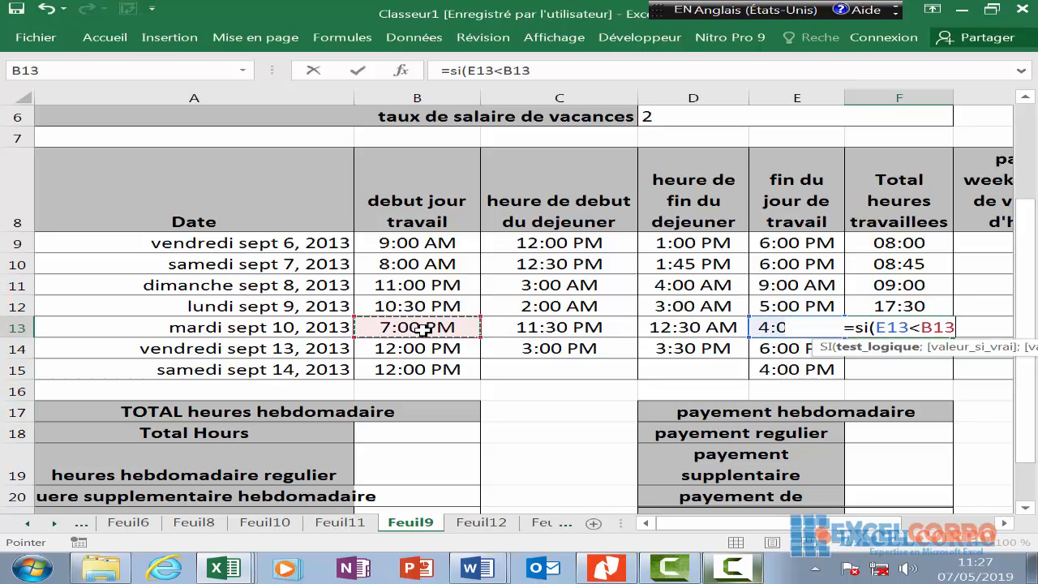
type(";")
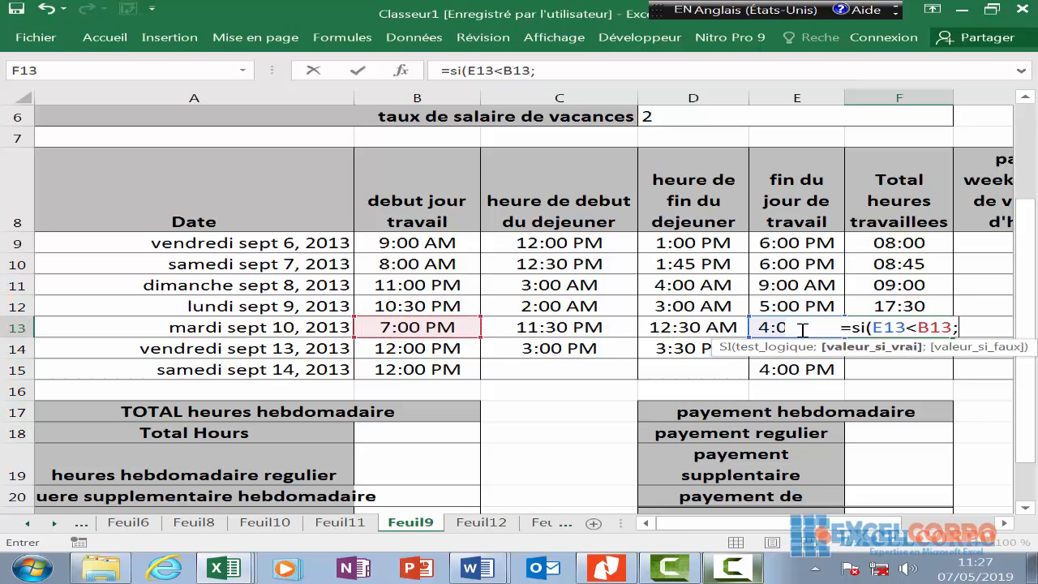
type("1")
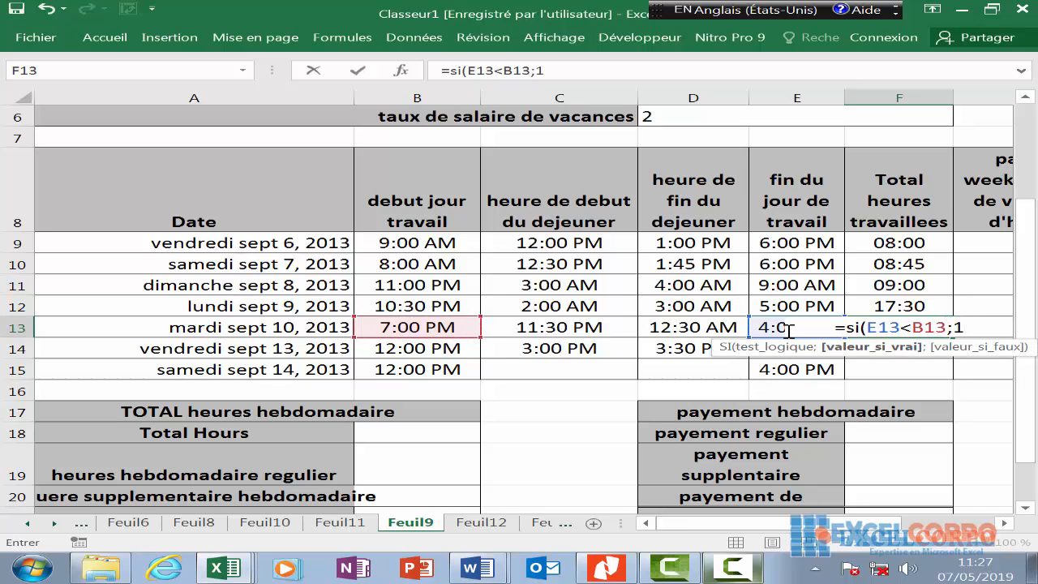
type("+")
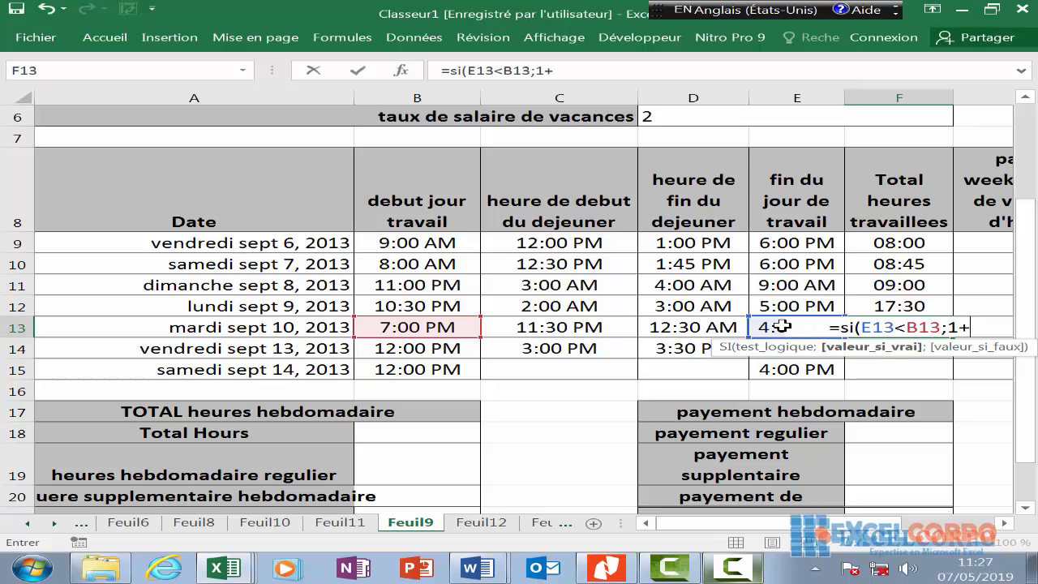
left_click(777, 326)
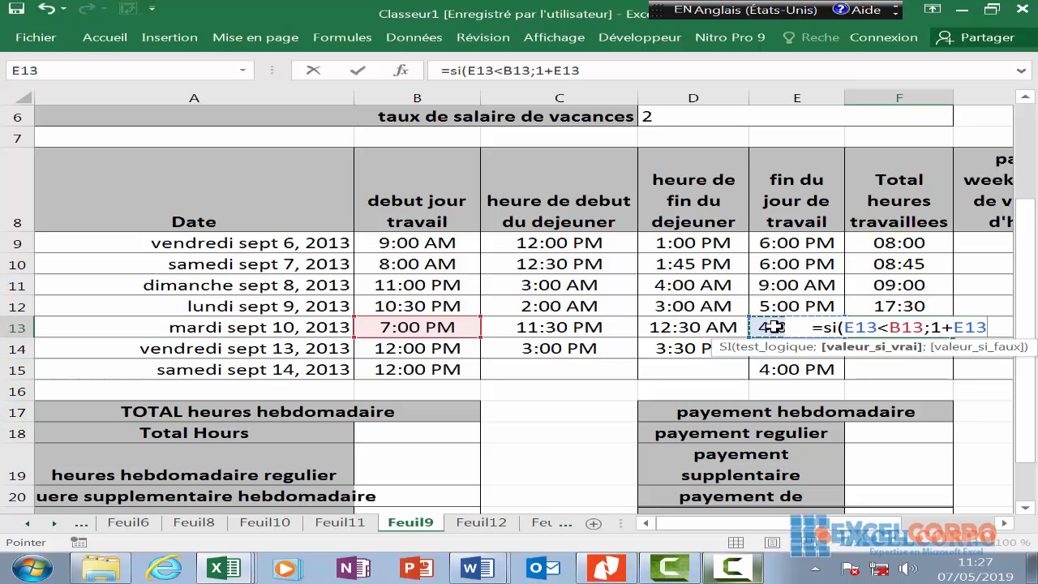
type("-")
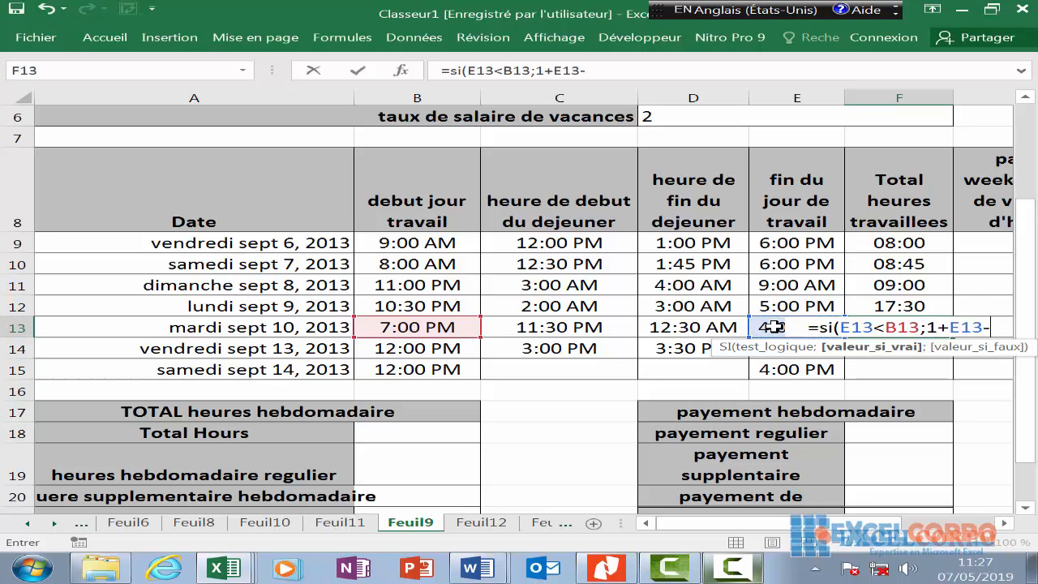
left_click(446, 327)
type(";")
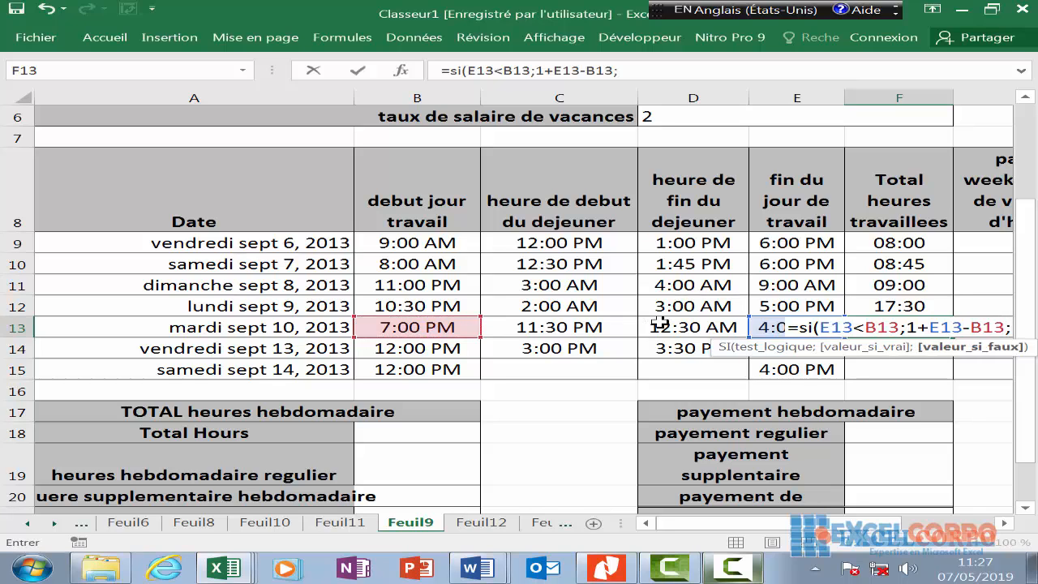
left_click(768, 322)
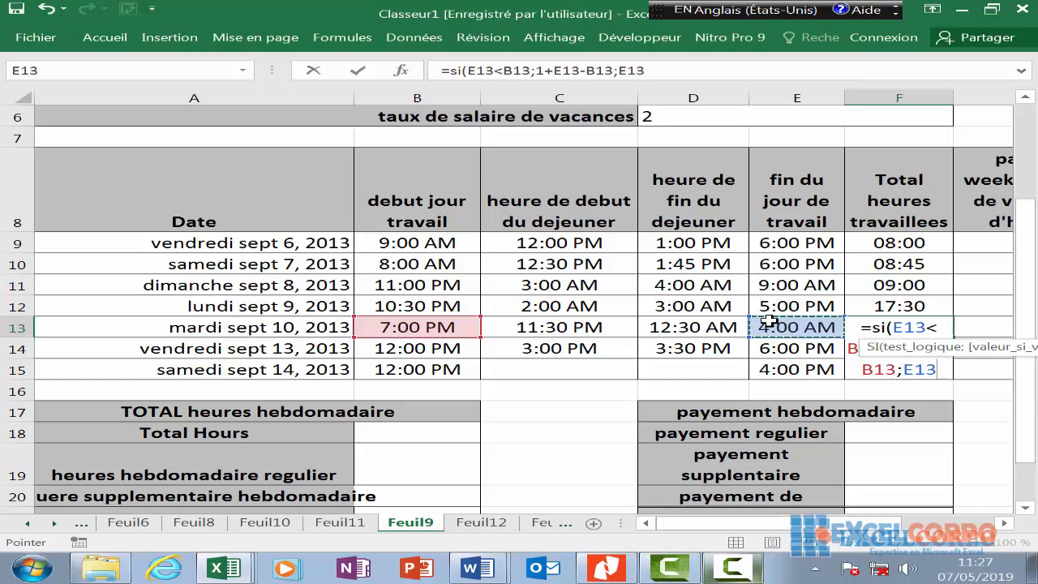
type("=")
key("BackSpace")
type("-")
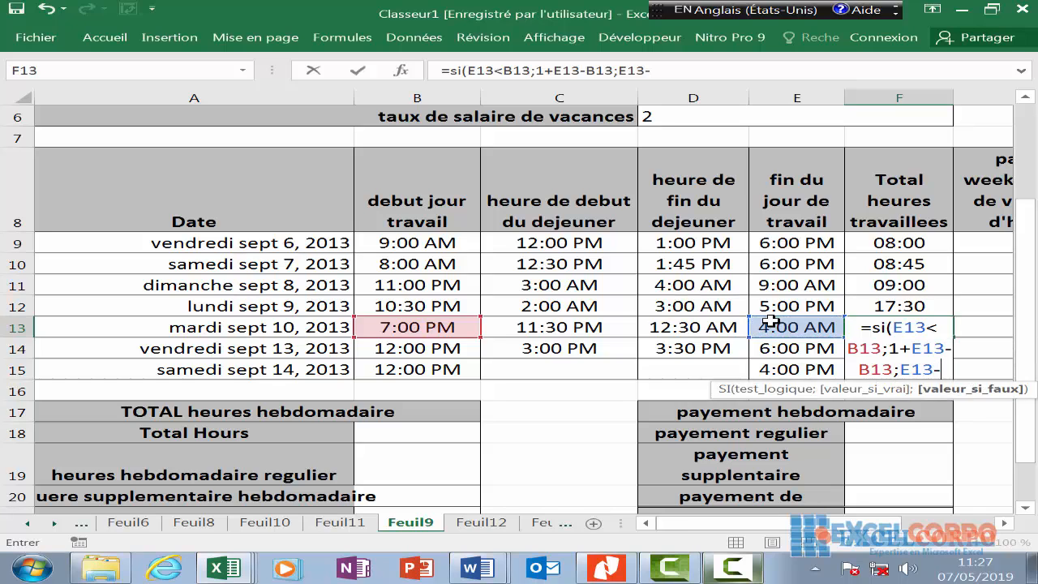
left_click(462, 328)
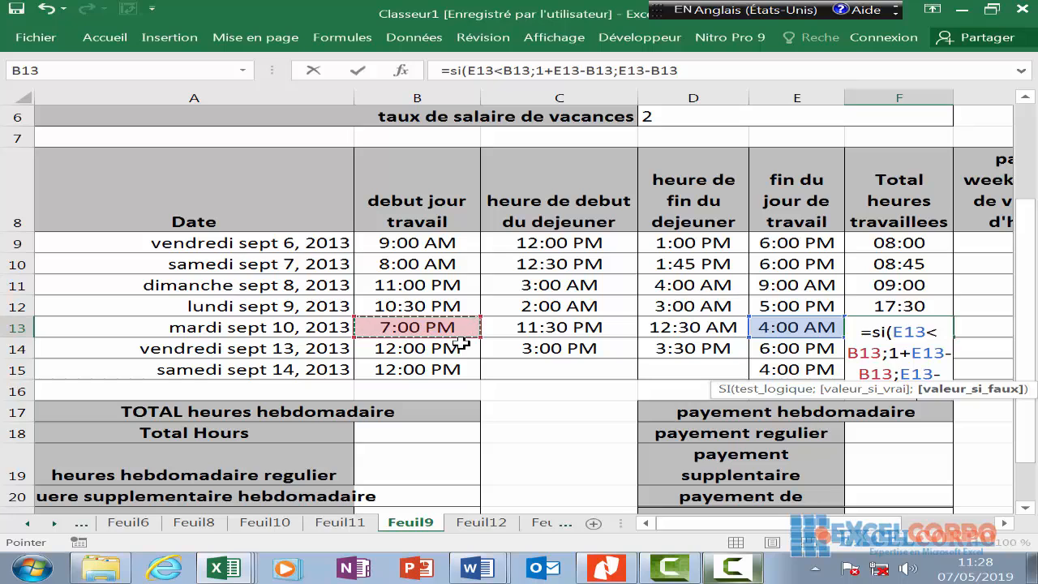
type(")")
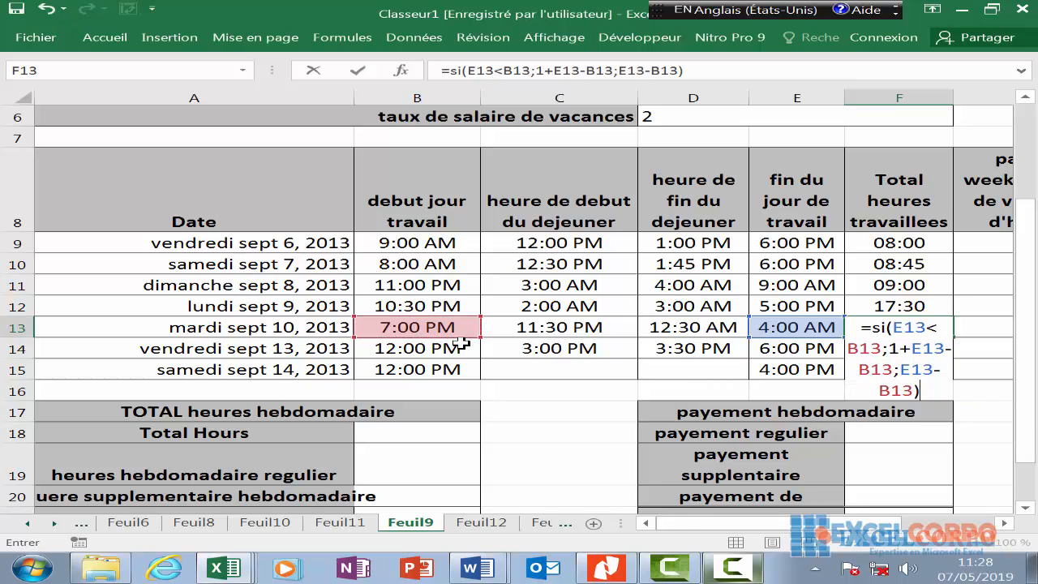
type("-si")
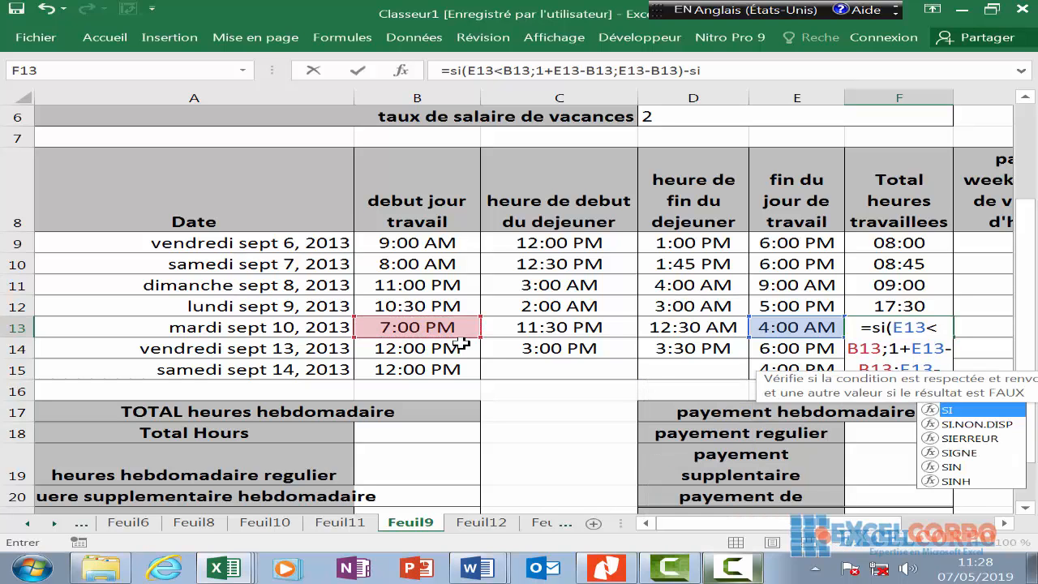
type("(")
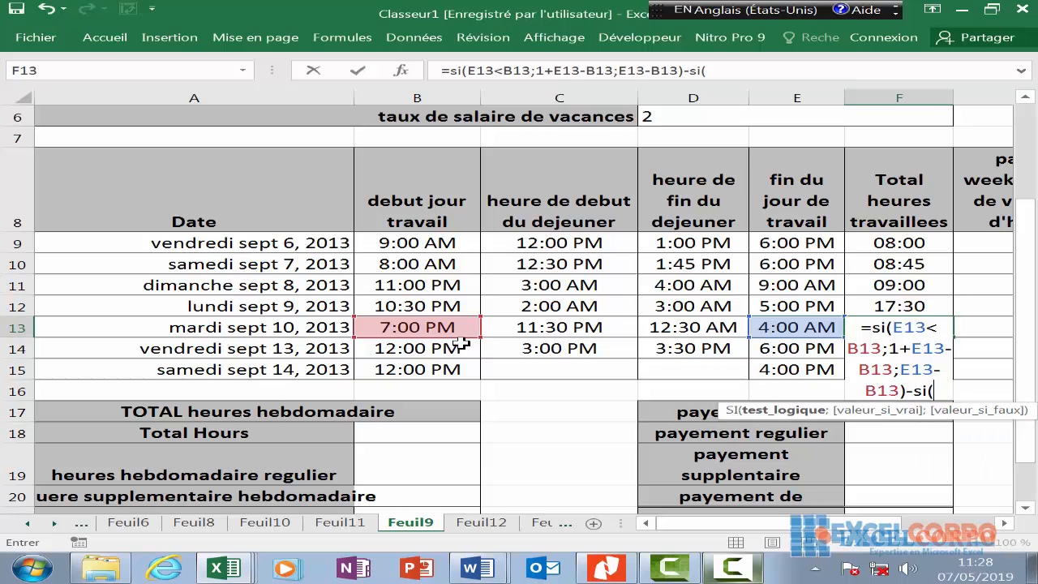
- Complete F13's lunch deduction with D13<C13;1+D13-C13;D13-C13 and commit the formula
left_click(663, 326)
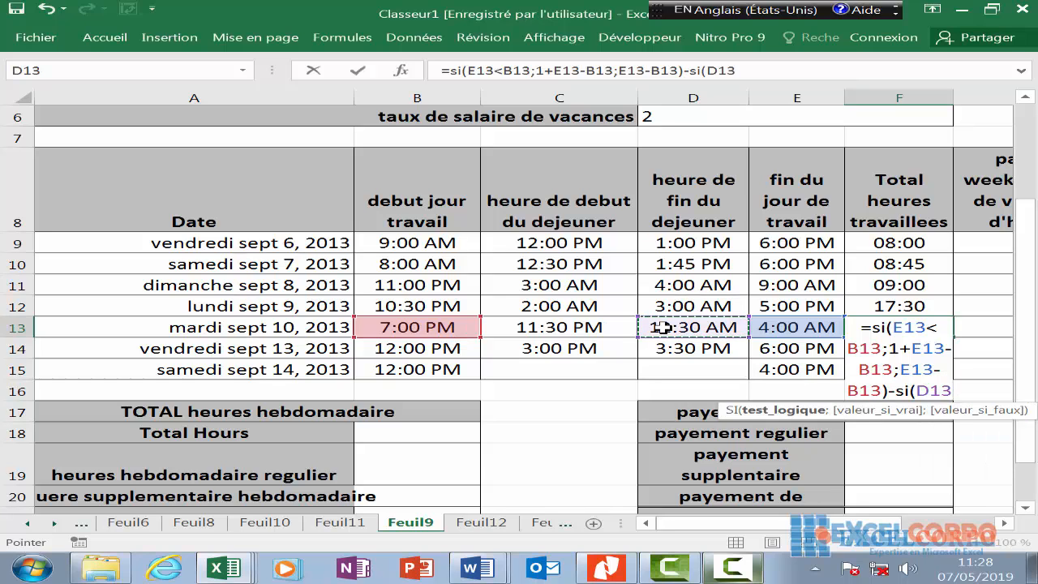
type("<")
left_click(604, 327)
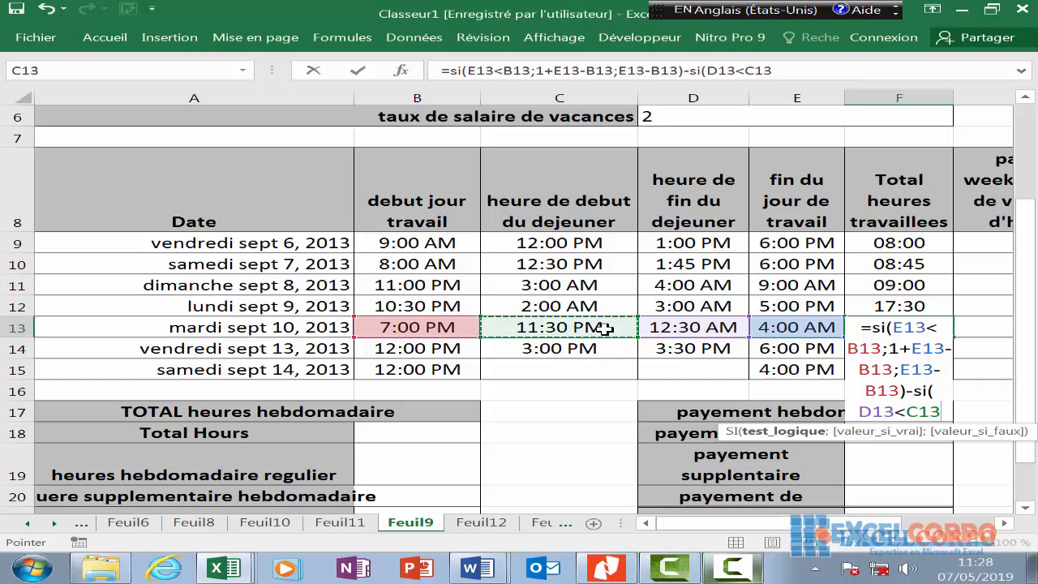
type(";")
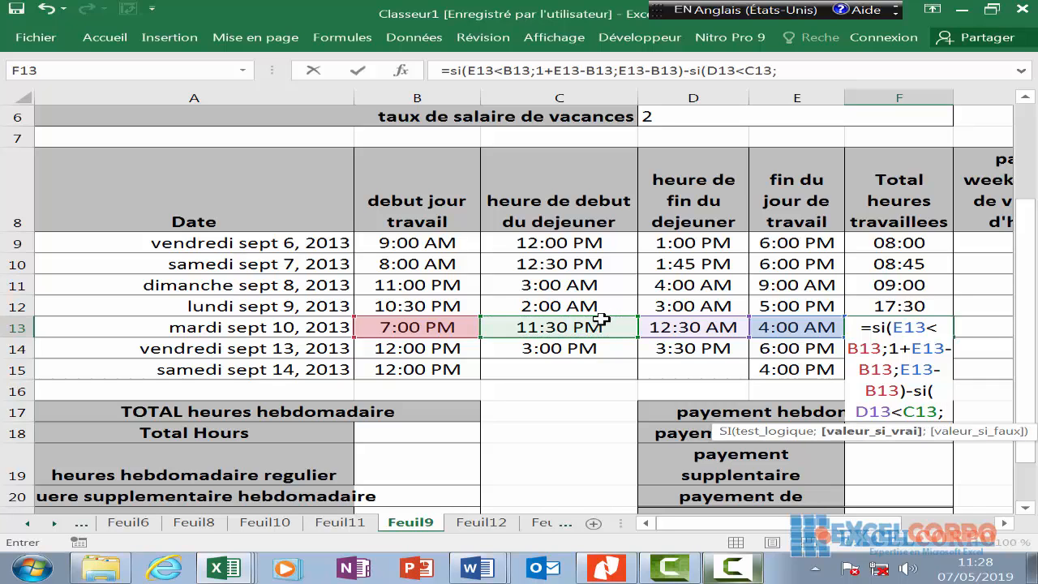
type("1+")
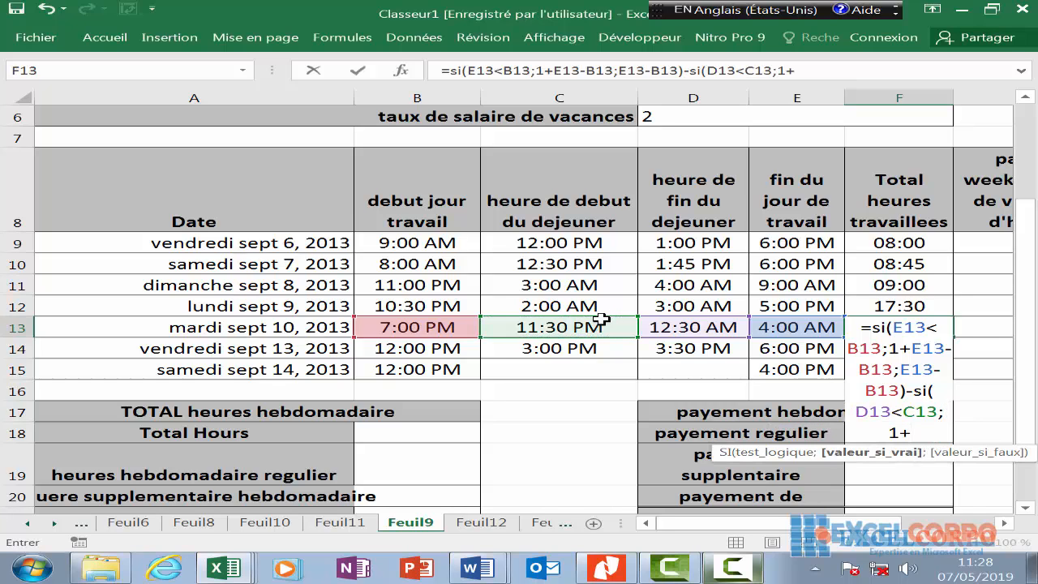
left_click(694, 327)
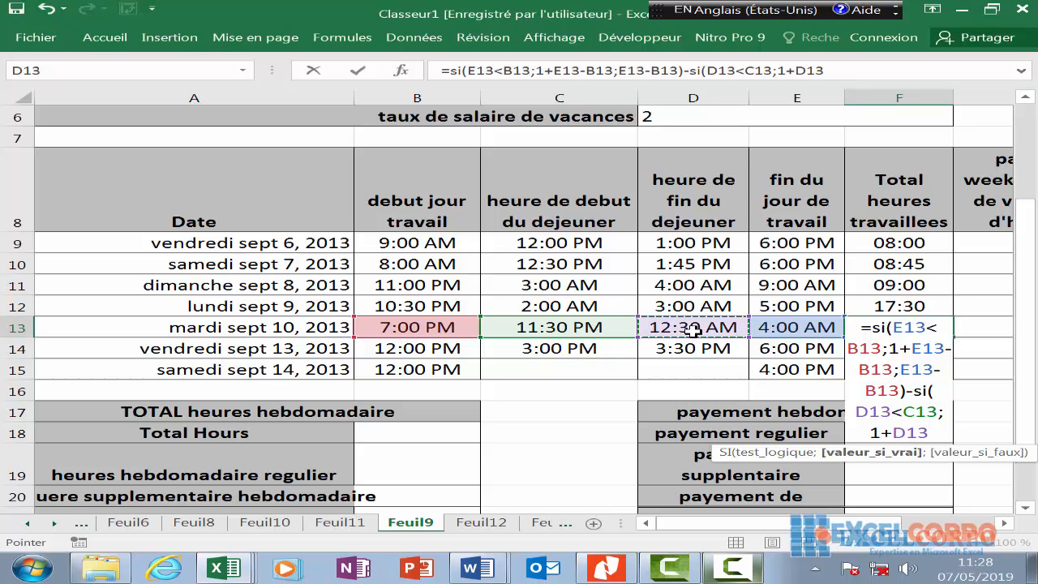
type("-")
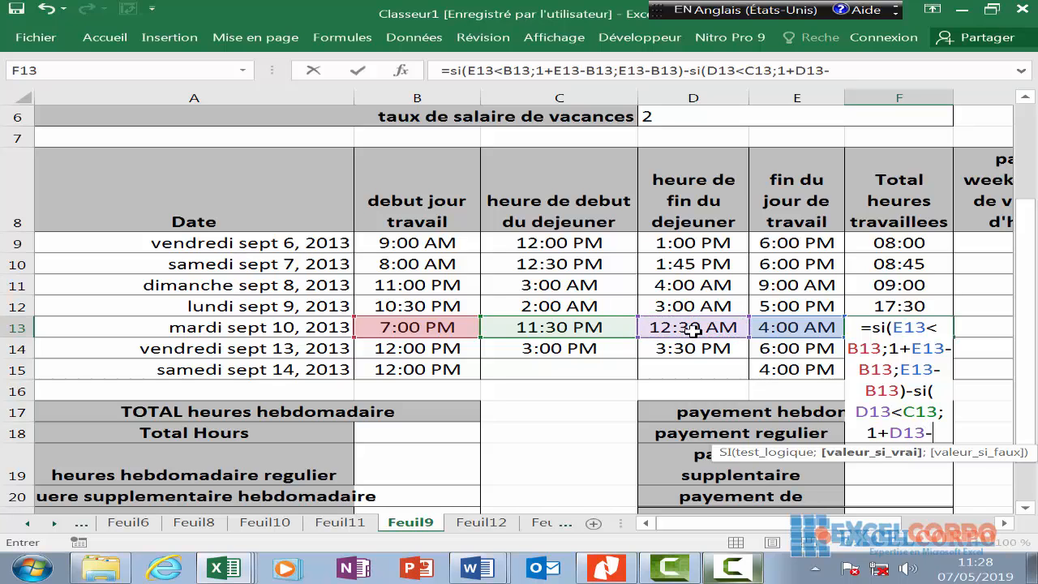
left_click(558, 327)
type(";")
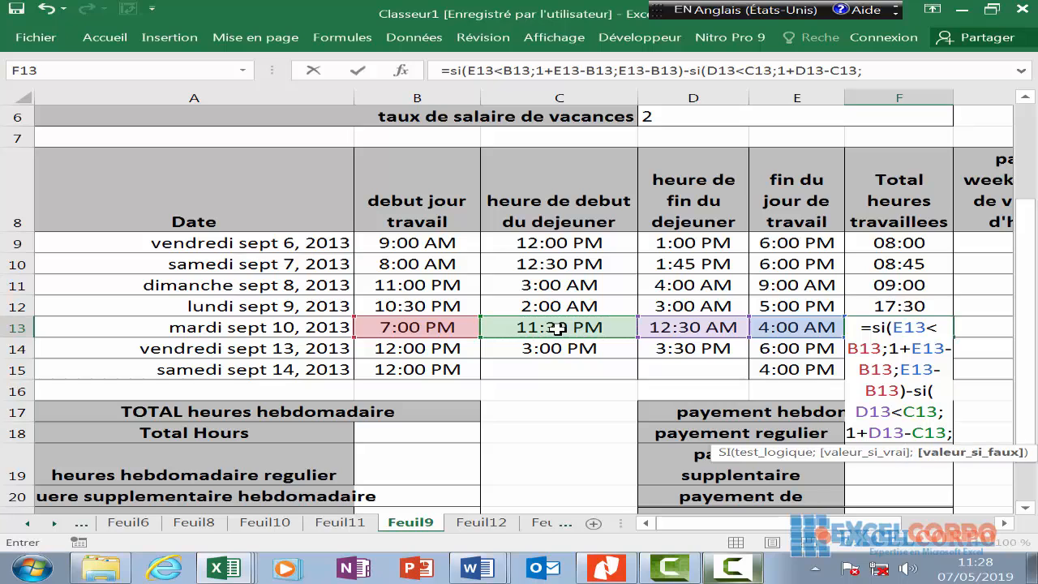
left_click(706, 326)
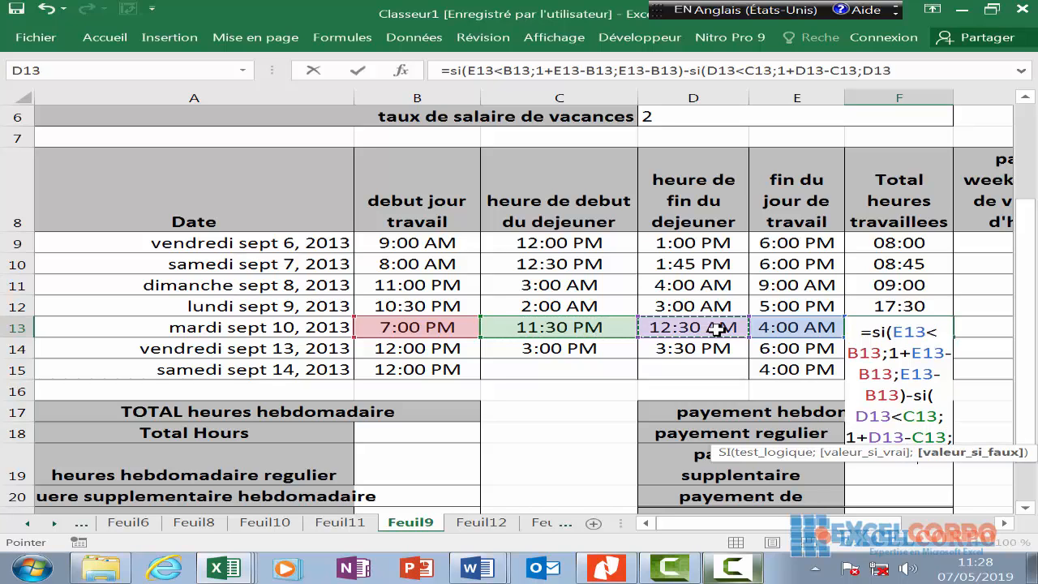
type("-")
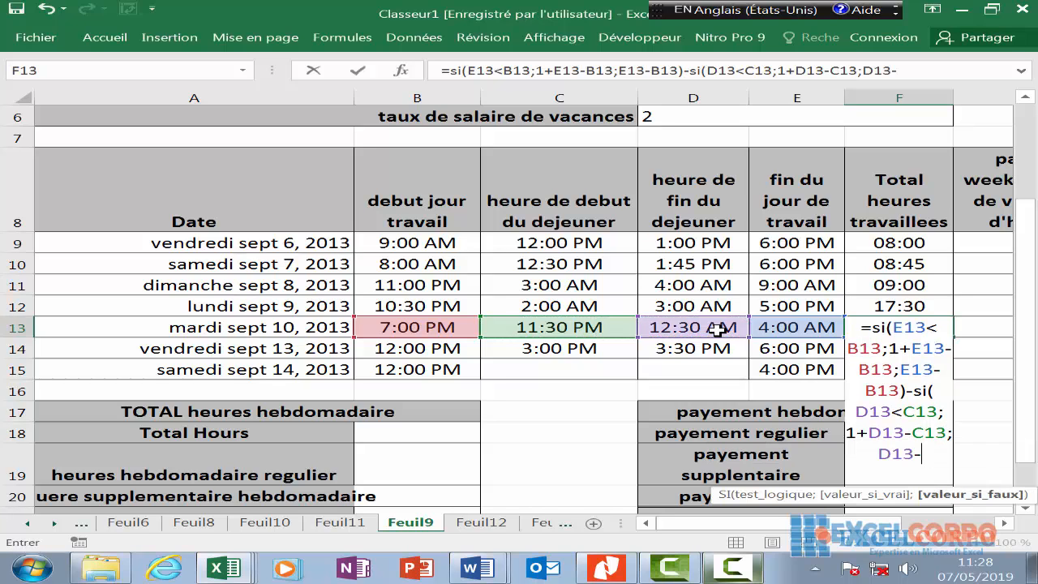
left_click(531, 327)
key("Return")
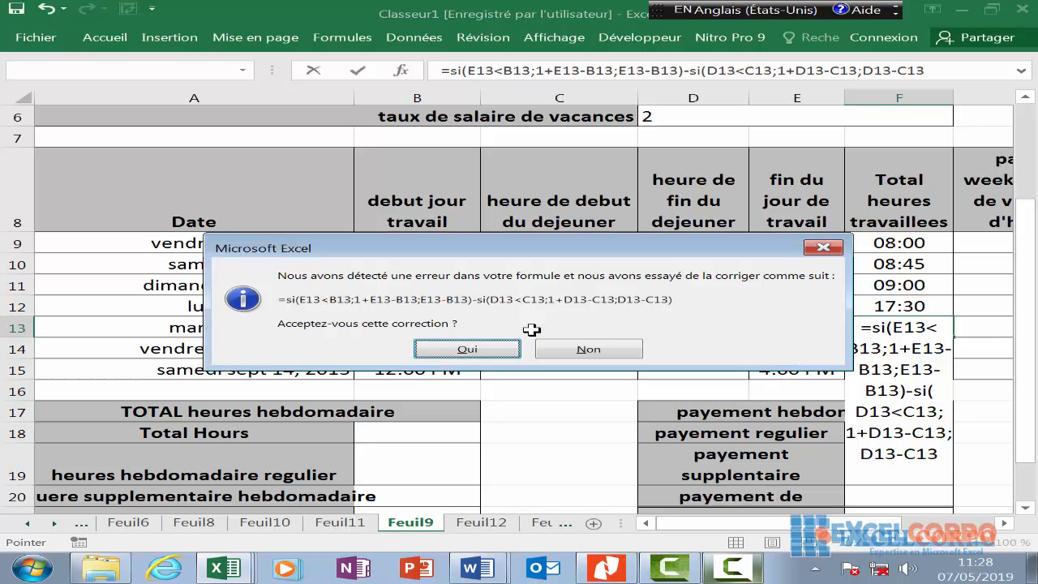
- Accept the suggested formula correction so Tuesday's F13 returns 08:00, then clear F14's stray entry
left_click(508, 349)
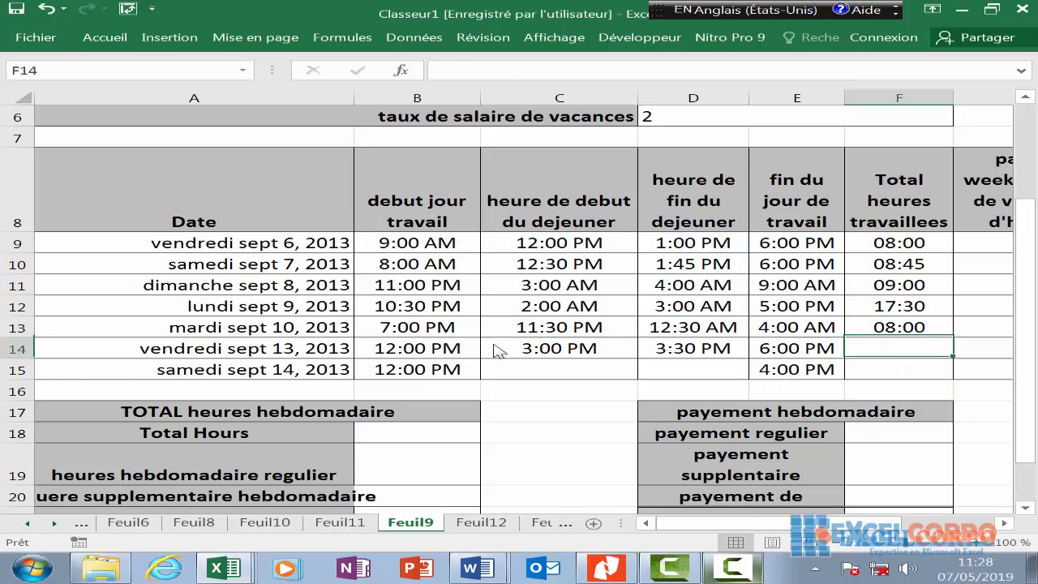
type("so")
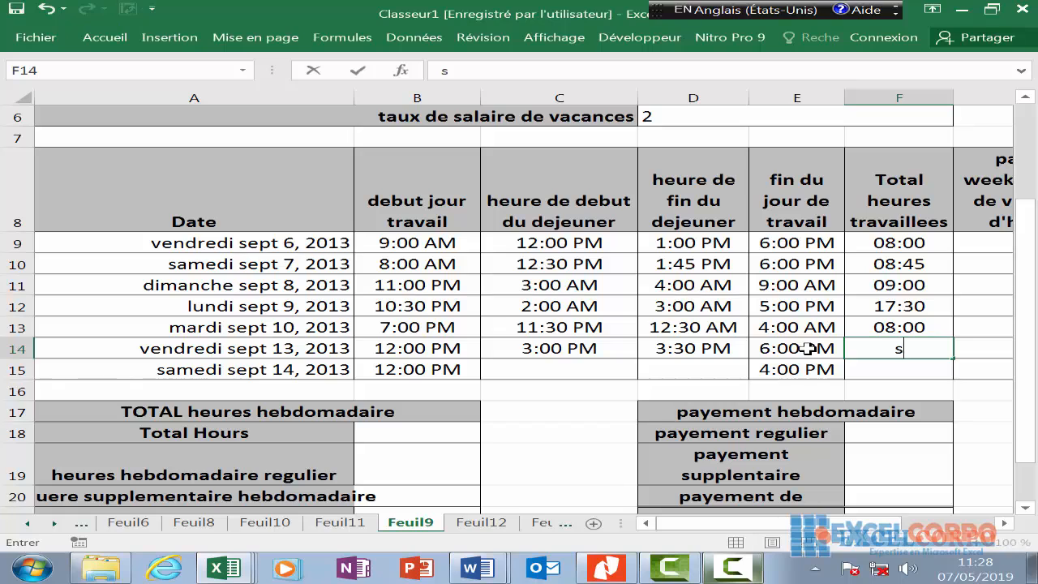
key("BackSpace")
type("i")
key("BackSpace")
key("BackSpace")
- Start F14's formula with the overnight test =si(E14<B14
type("=si")
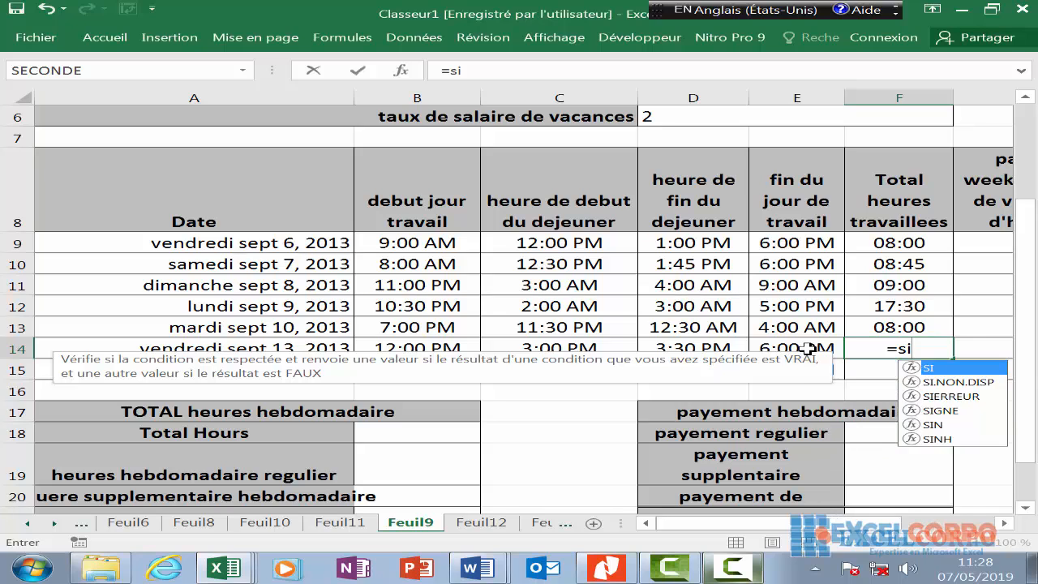
type("(")
left_click(809, 348)
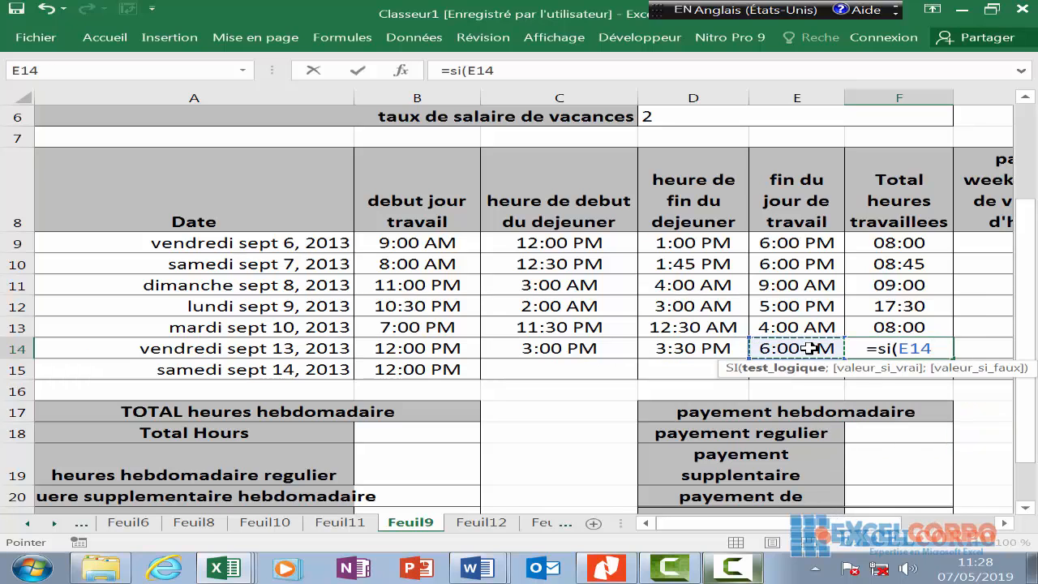
type("-")
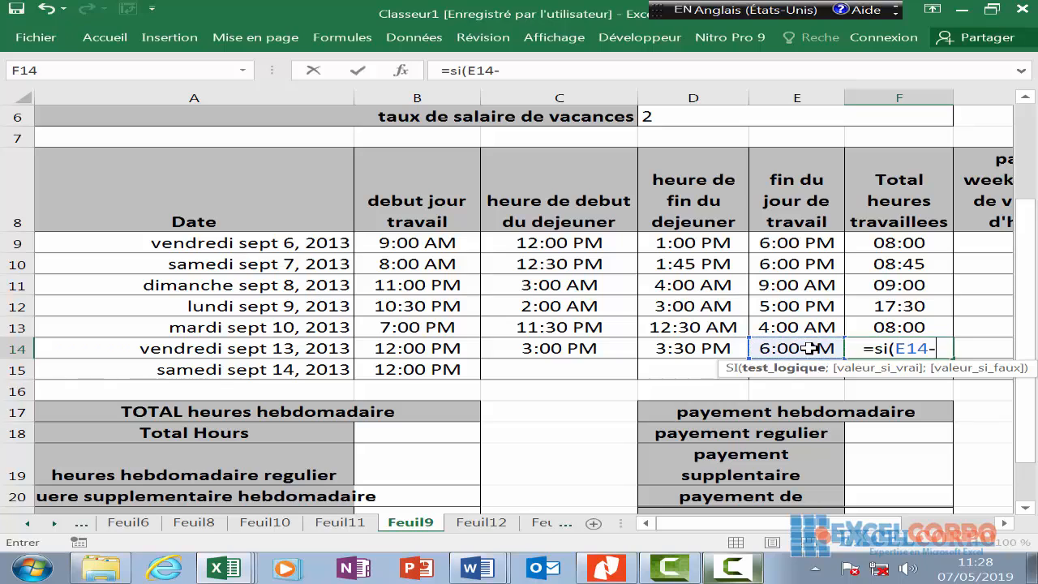
key("BackSpace")
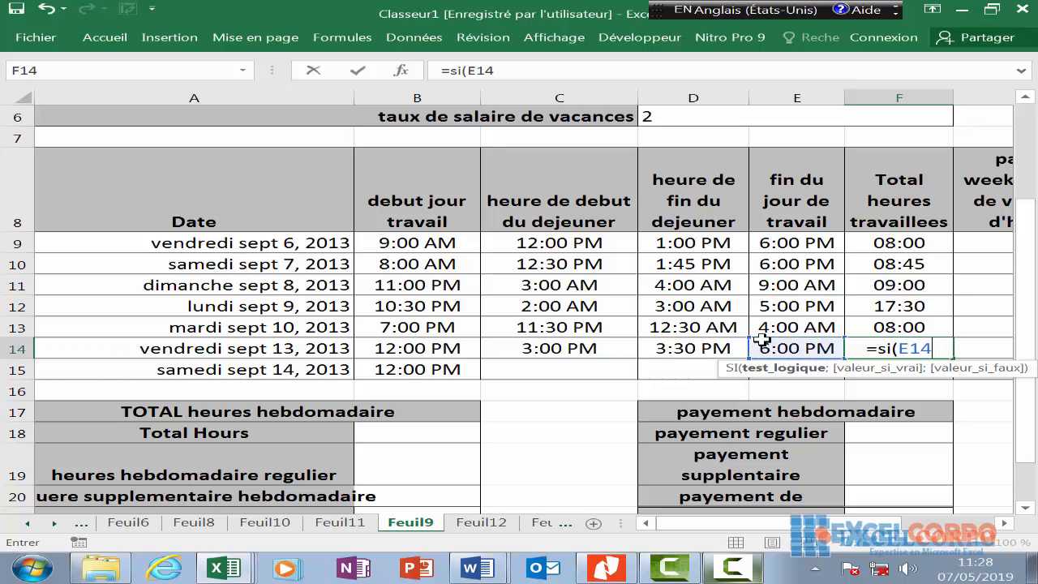
type("<")
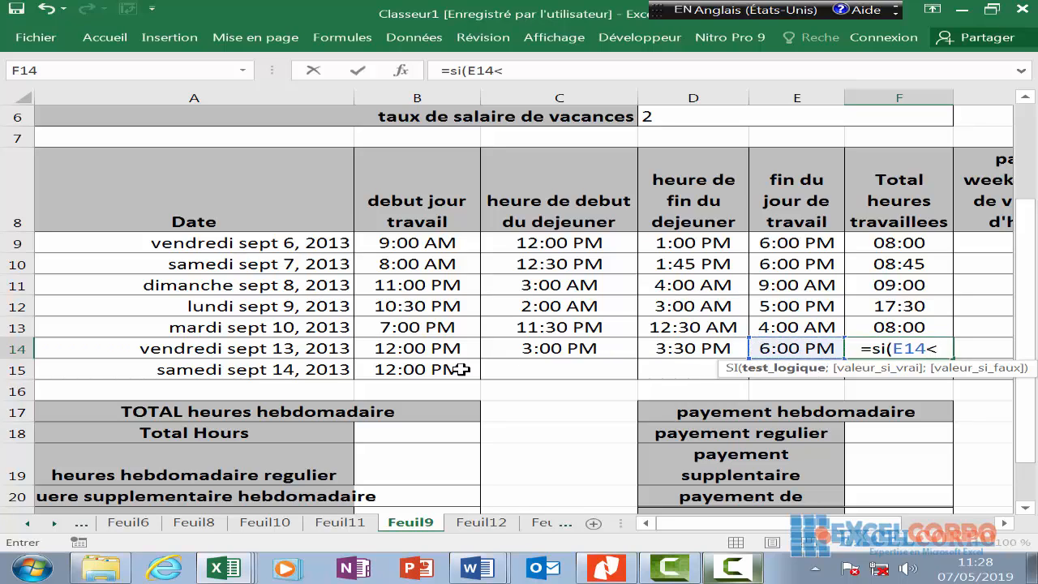
left_click(410, 350)
- Add the branches 1+E14-B14 and E14-B14, close the SI, and begin subtracting a second SI
type(";")
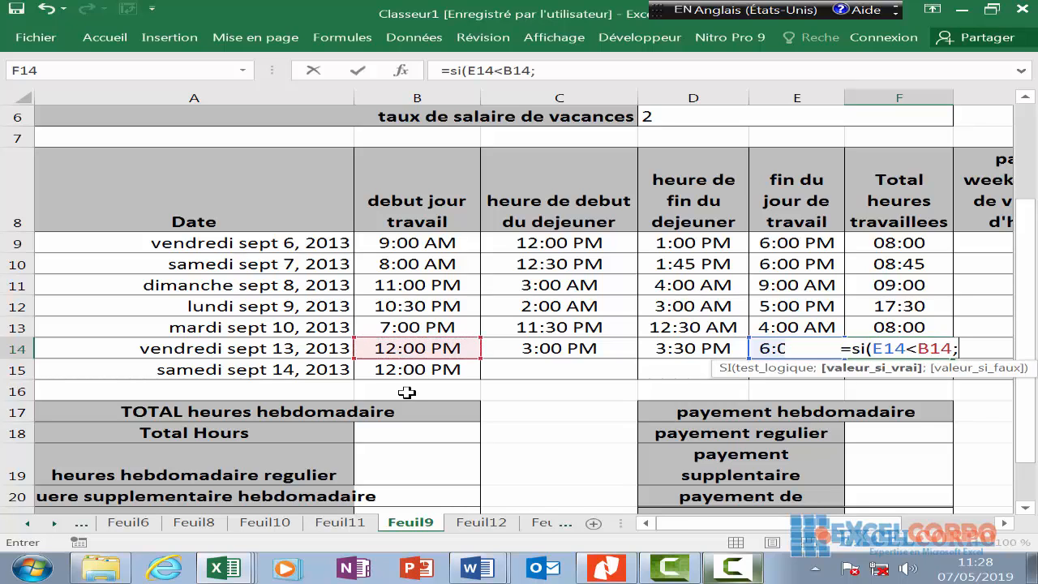
type("1")
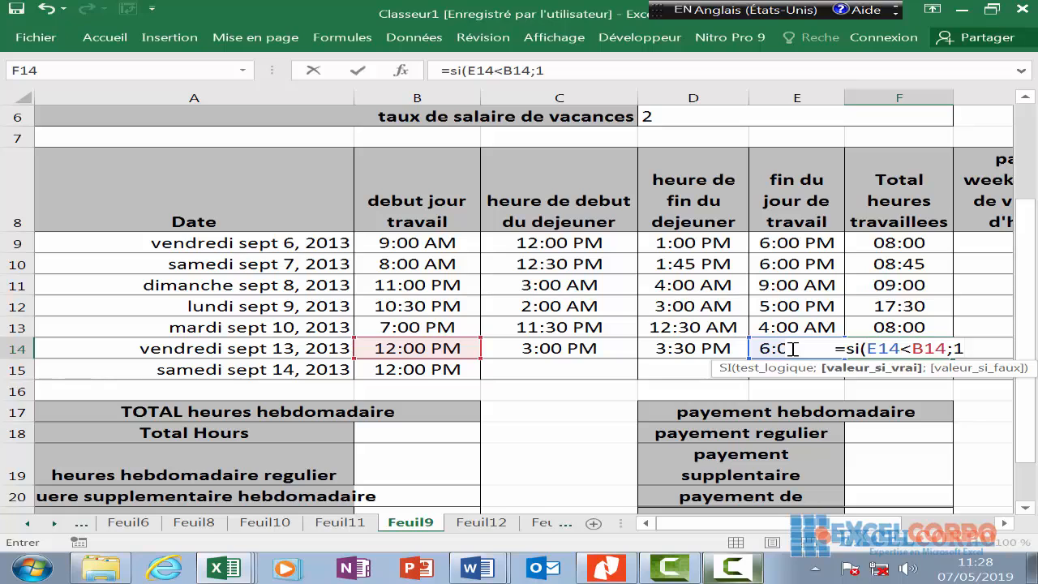
type("+")
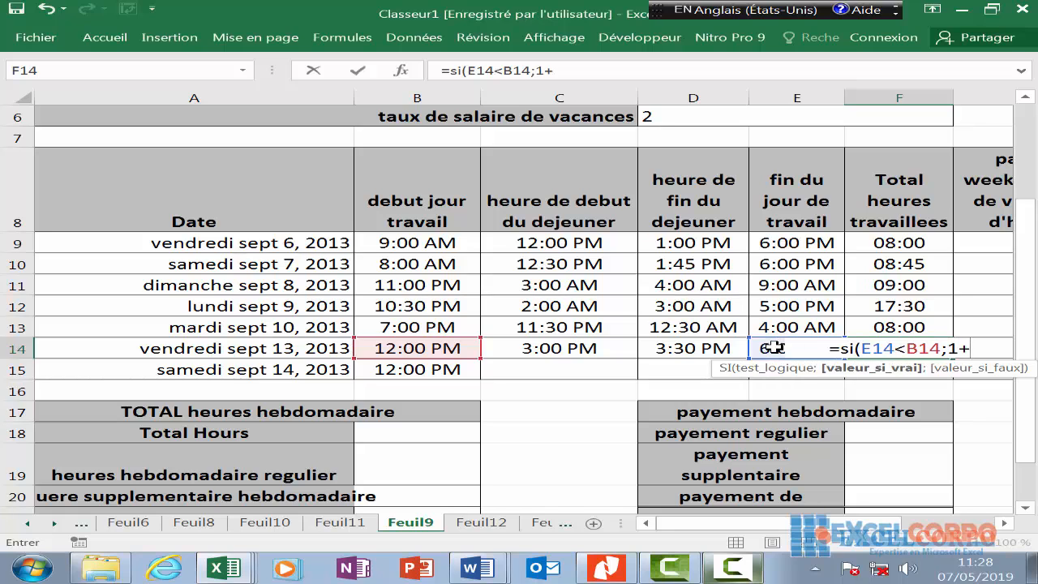
left_click(771, 347)
type("-")
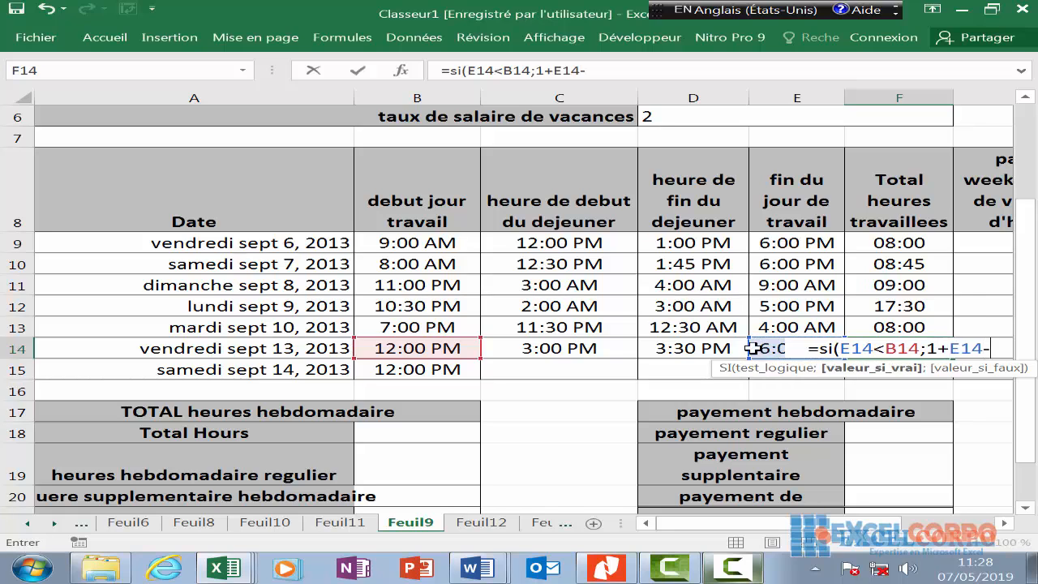
left_click(434, 348)
type(";")
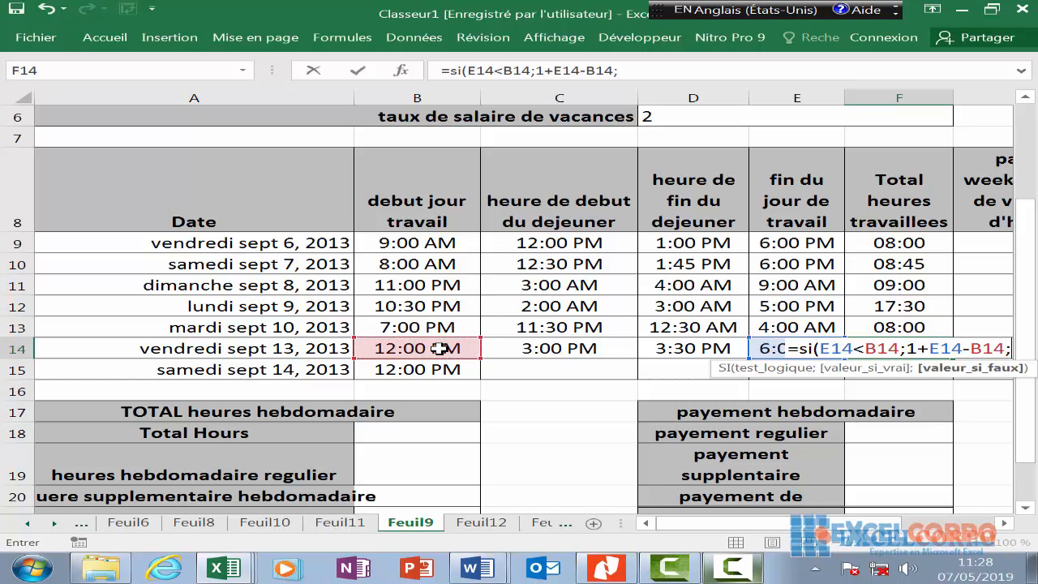
left_click(758, 348)
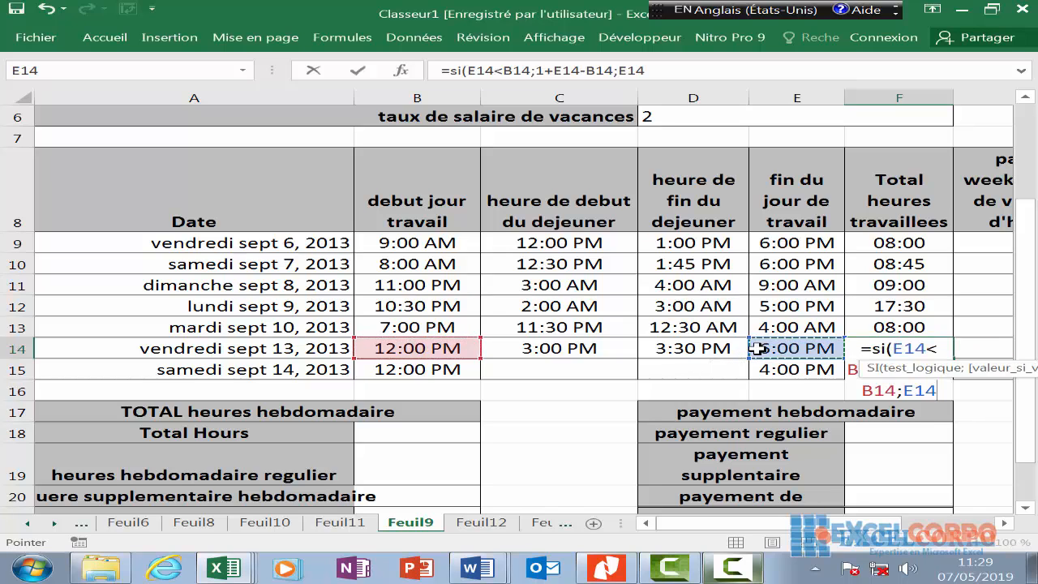
type("-")
left_click(405, 350)
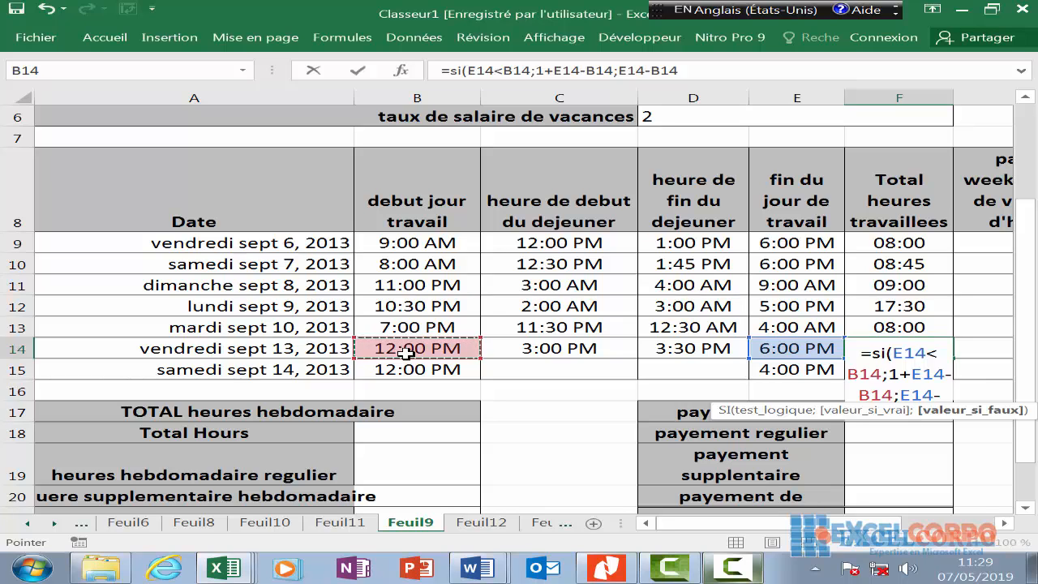
type(")")
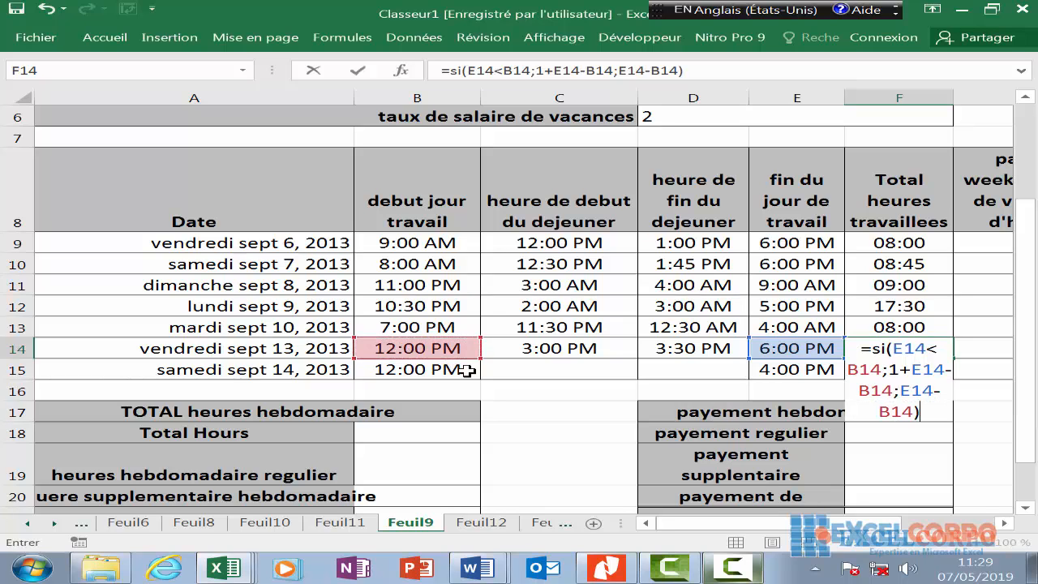
type("-s")
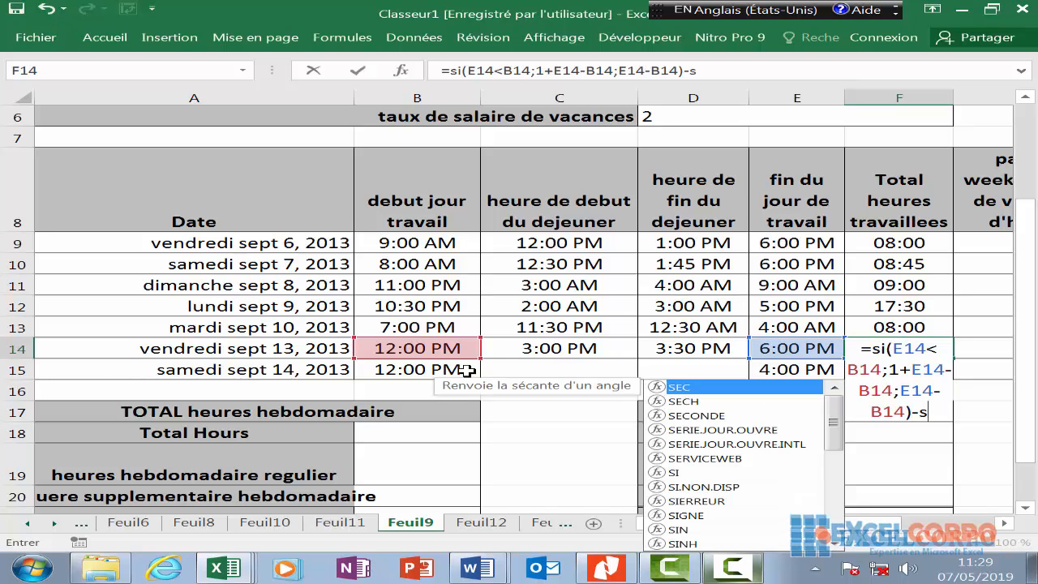
type("i")
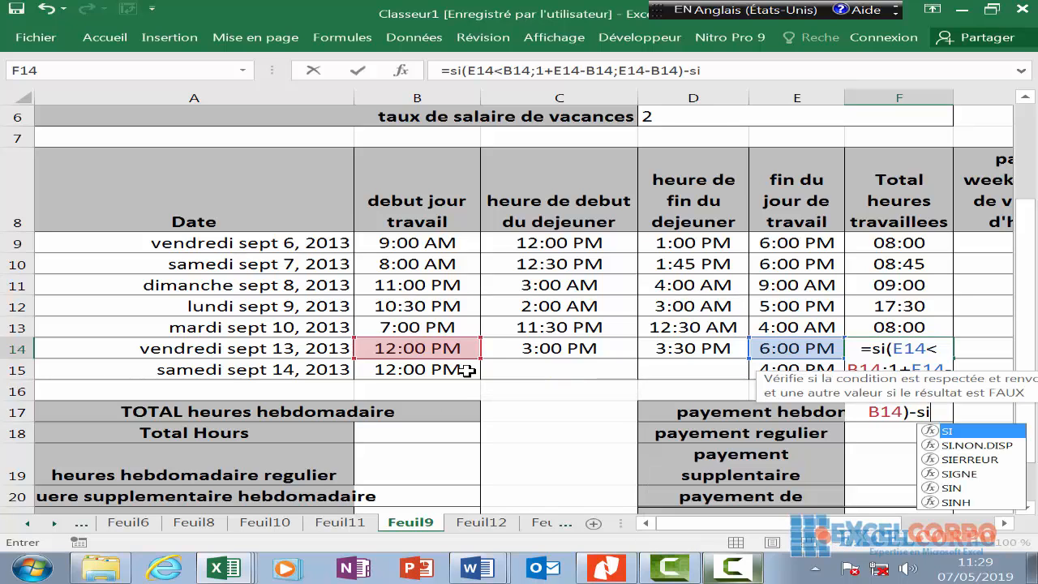
- Deduct lunch with si(D14<C14;1+D14-C14;D14-C14) and commit, so Friday's F14 shows 05:30
key("Escape")
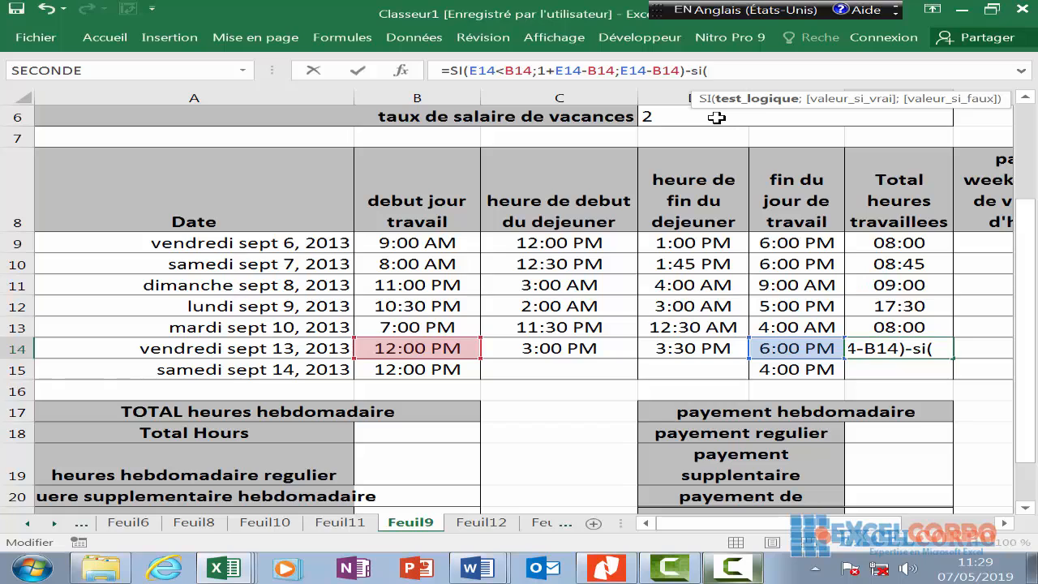
left_click(693, 349)
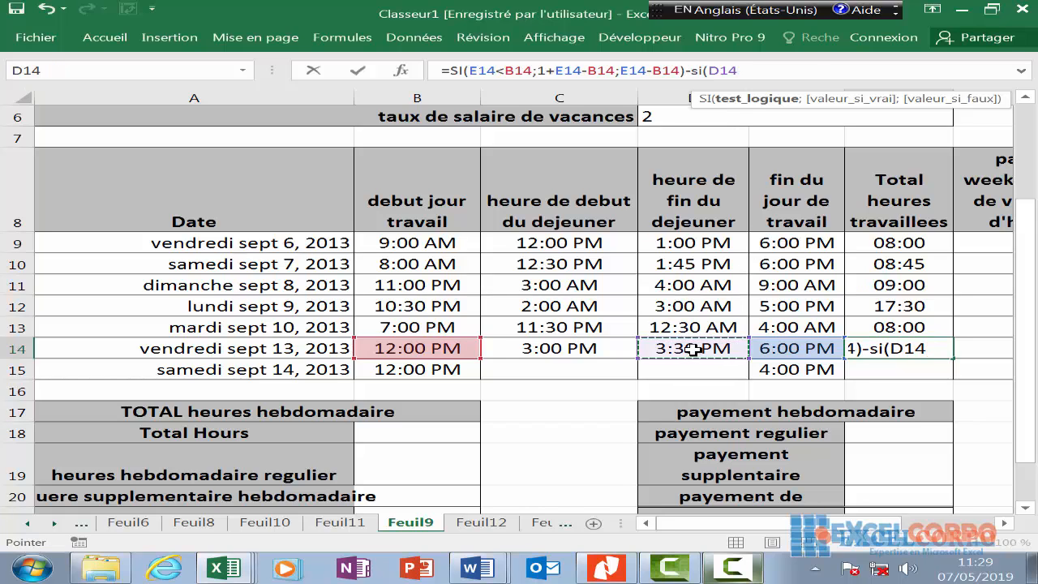
type("<")
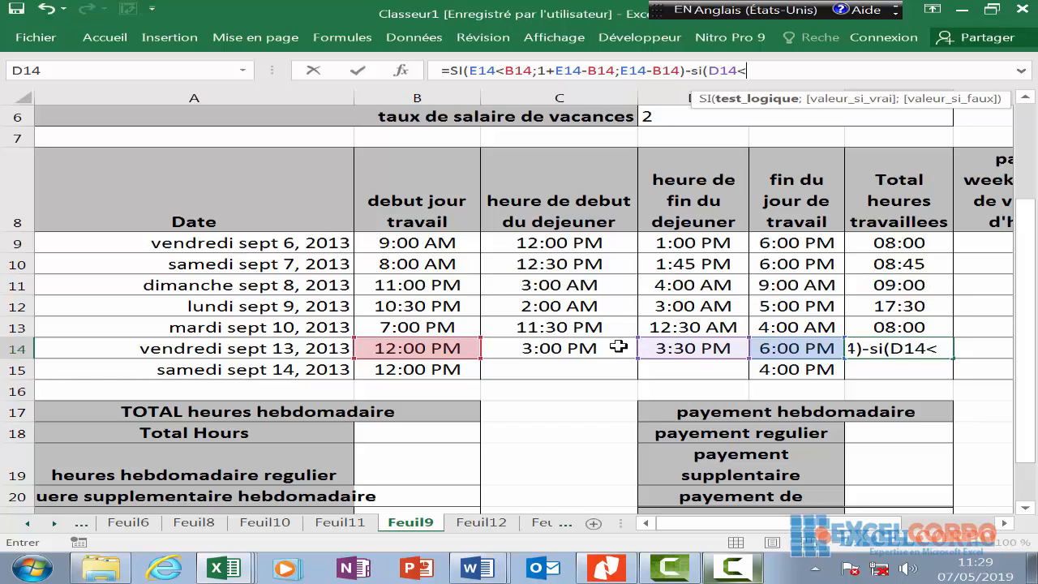
left_click(588, 348)
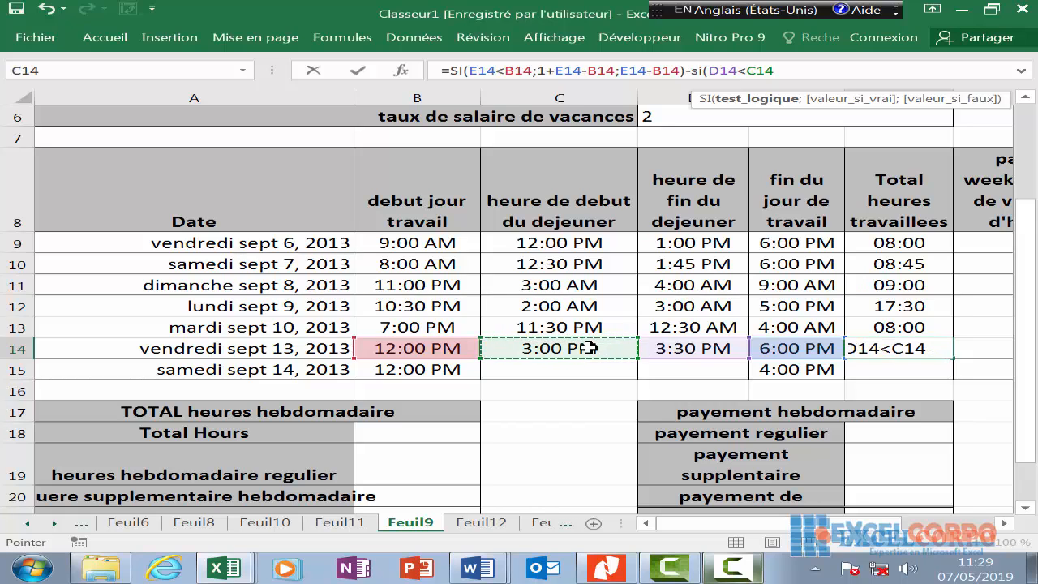
type(";1+")
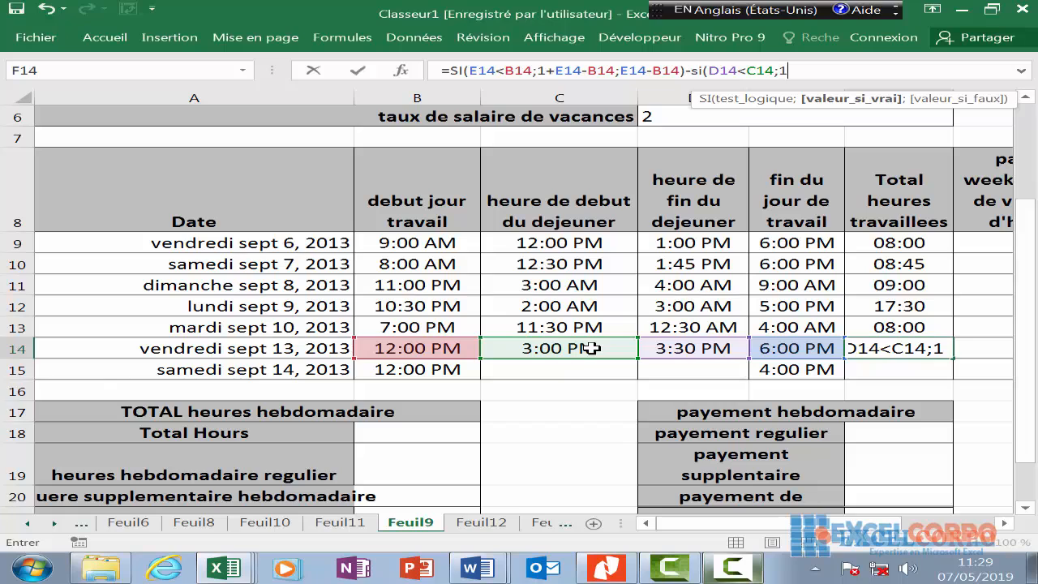
left_click(693, 349)
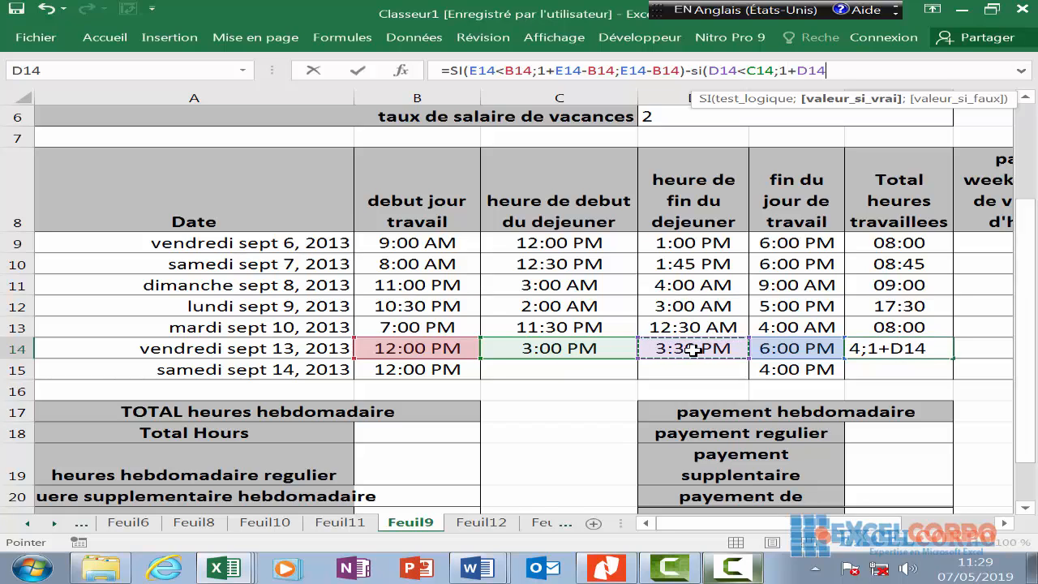
type("-")
left_click(596, 350)
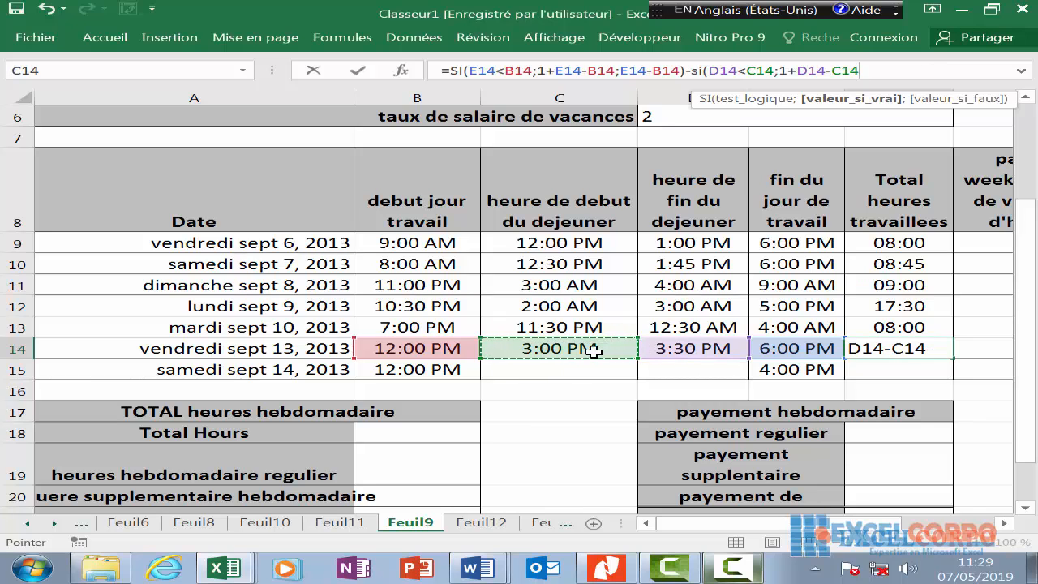
type(";")
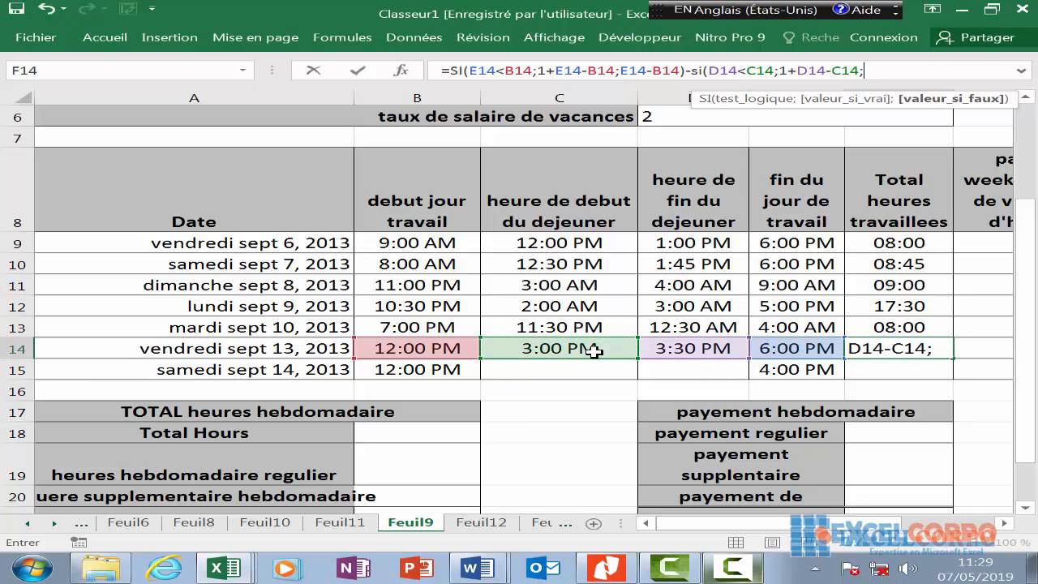
left_click(729, 349)
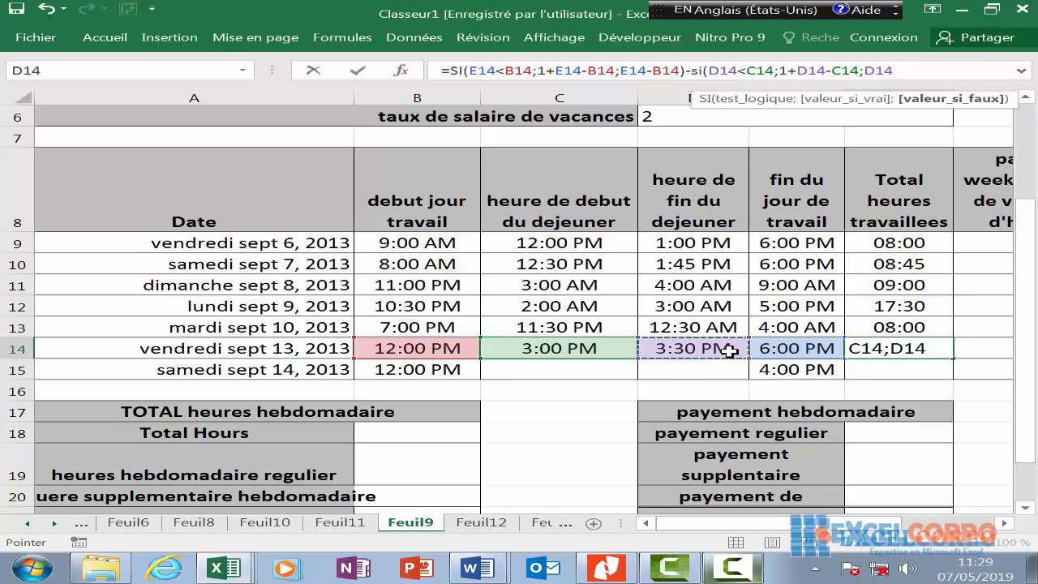
type("-")
left_click(583, 349)
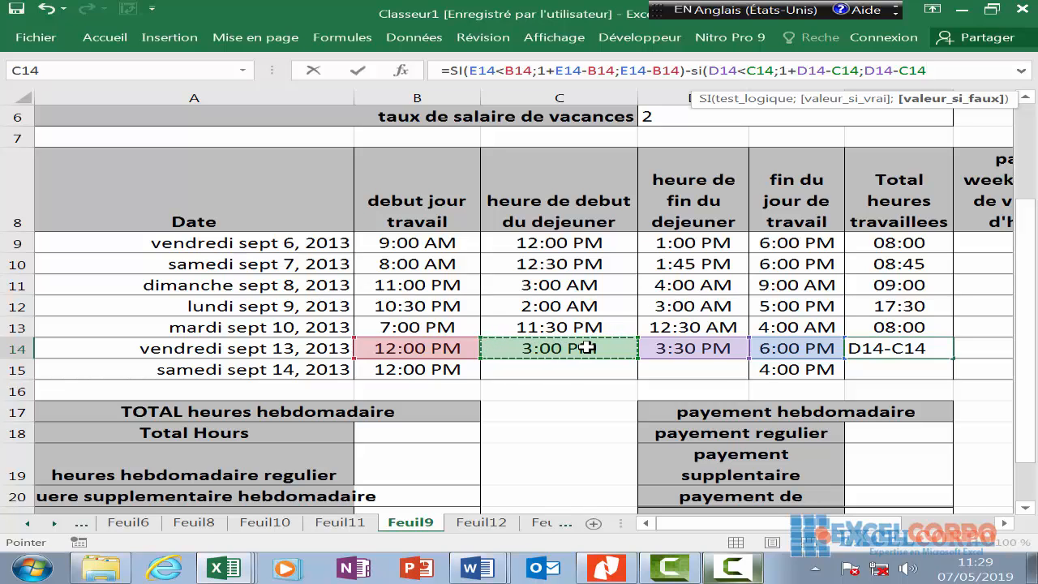
key("Return")
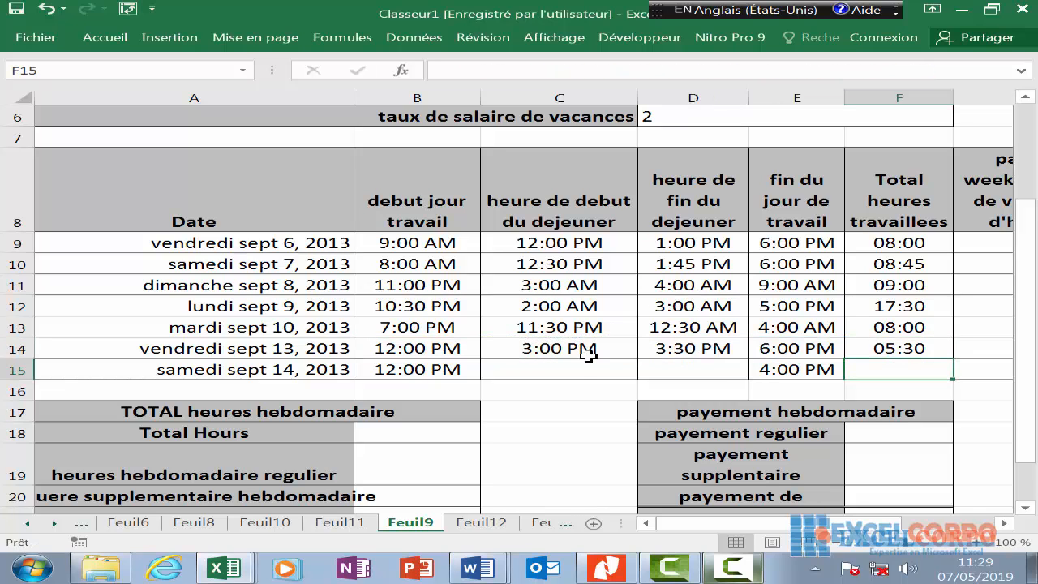
left_click(732, 567)
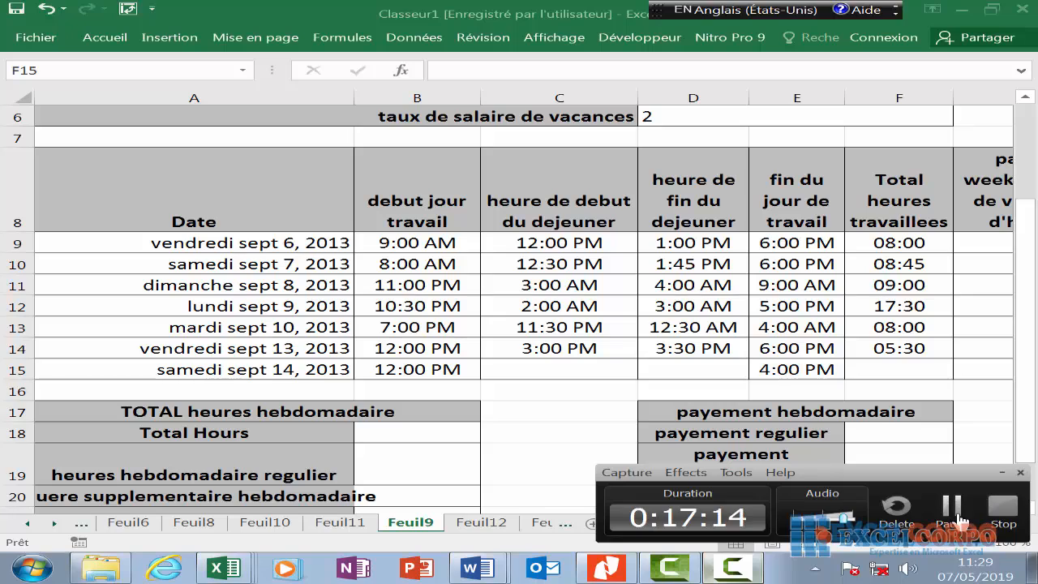
left_click(953, 509)
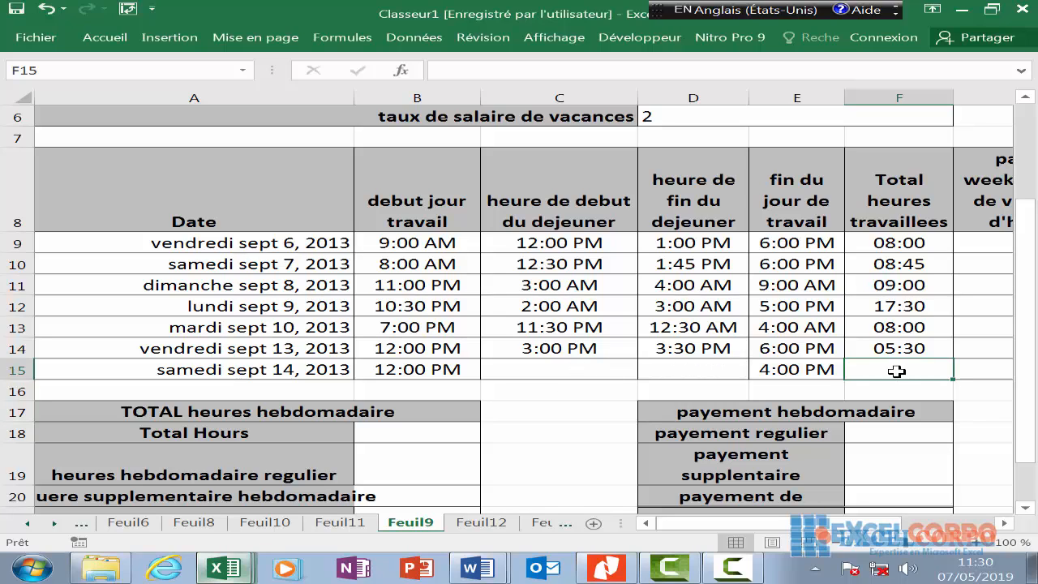
- Start F15's formula with the overnight test =si(E15<B15;1+
type("=si")
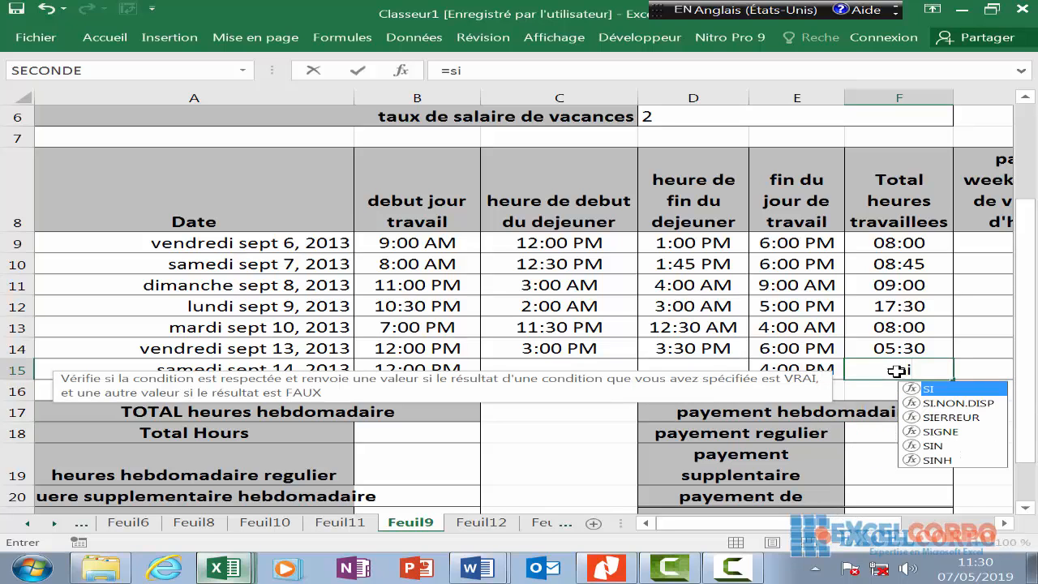
type("(")
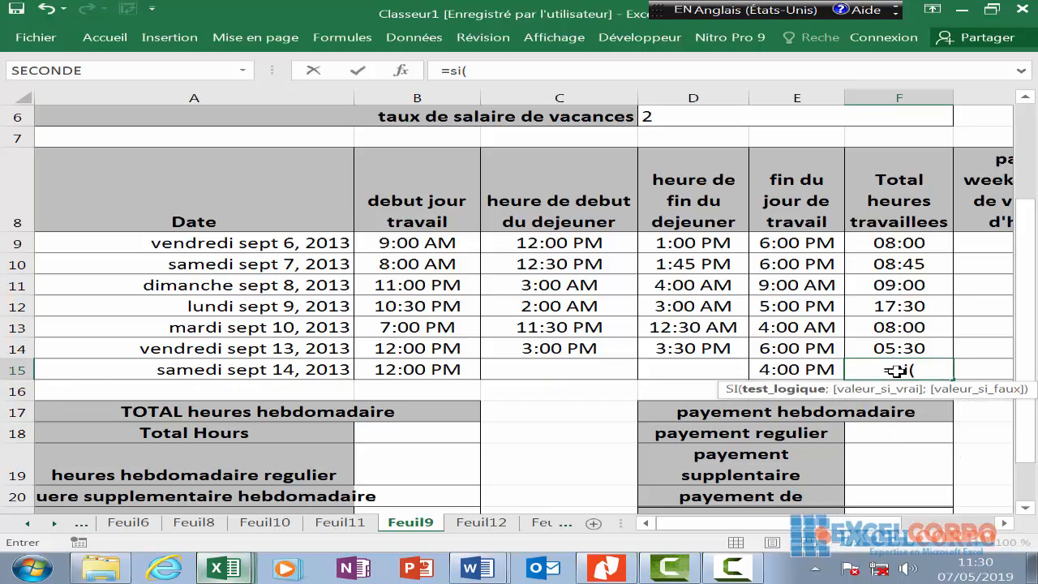
left_click(785, 367)
type("<")
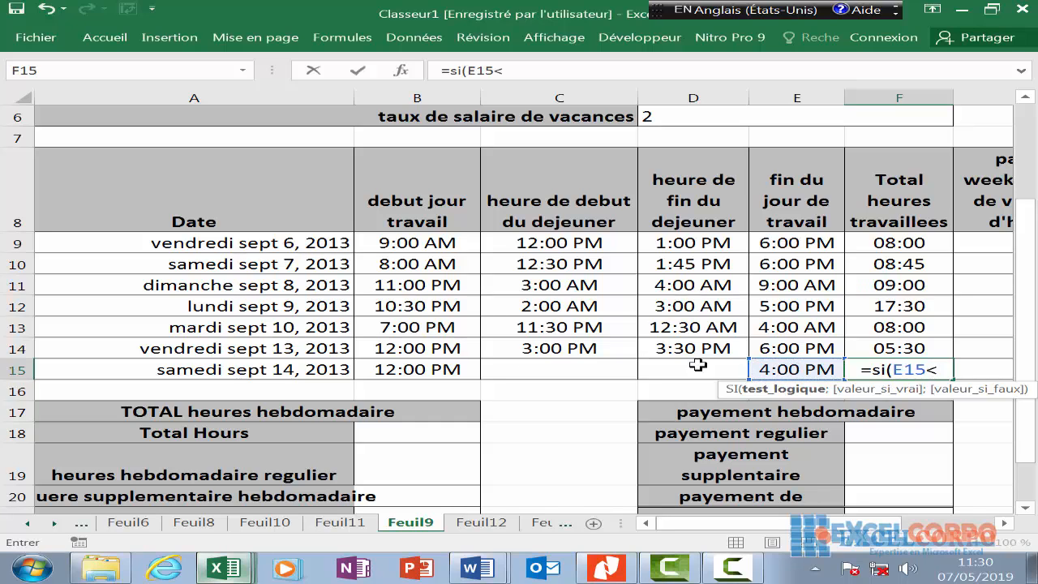
left_click(406, 367)
type(";")
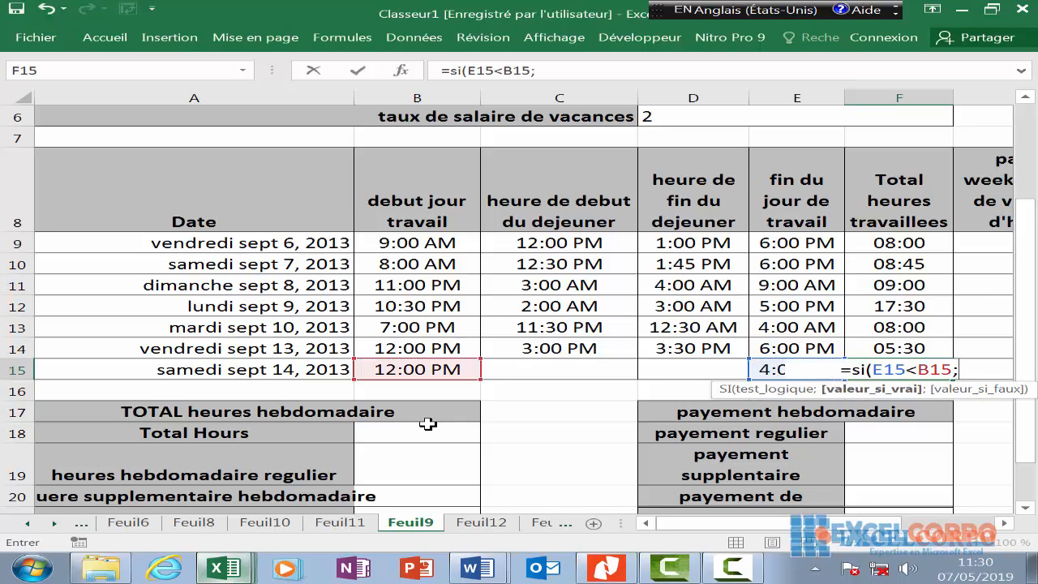
type("1")
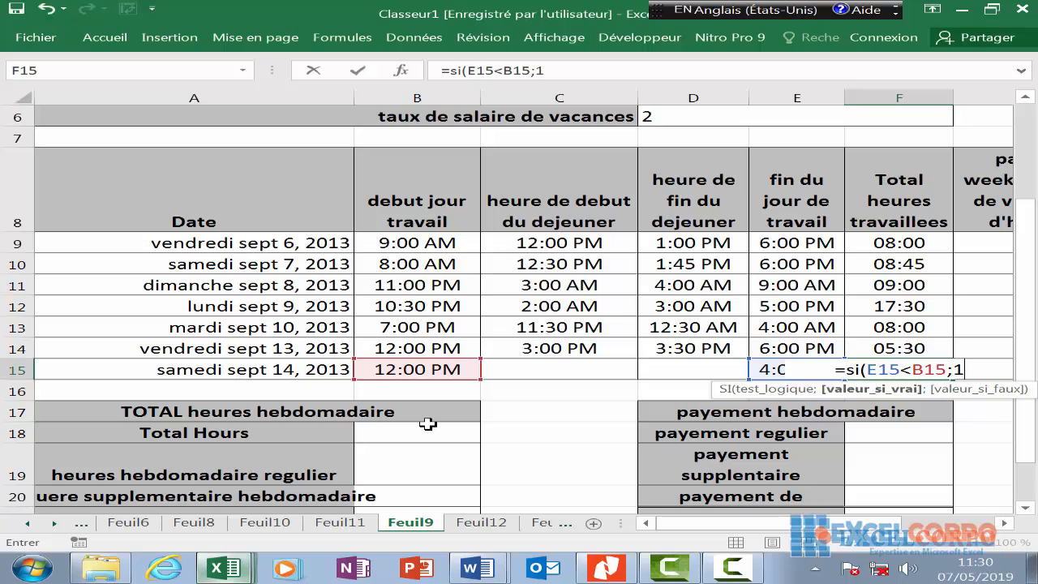
type("+")
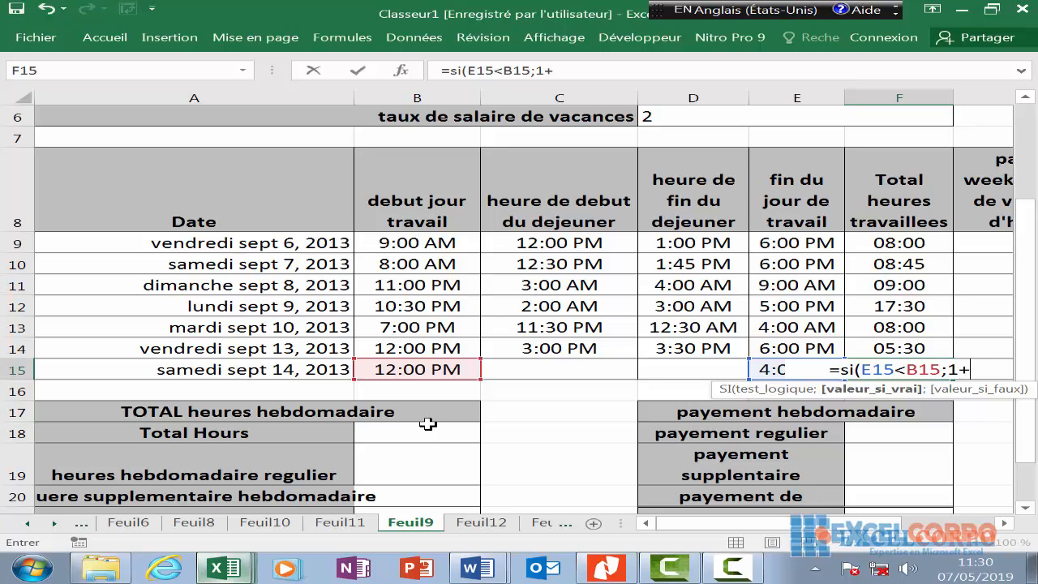
- Complete the branches E15-B15 for the overnight case and E15-B15 for the normal case
left_click(762, 367)
type("-")
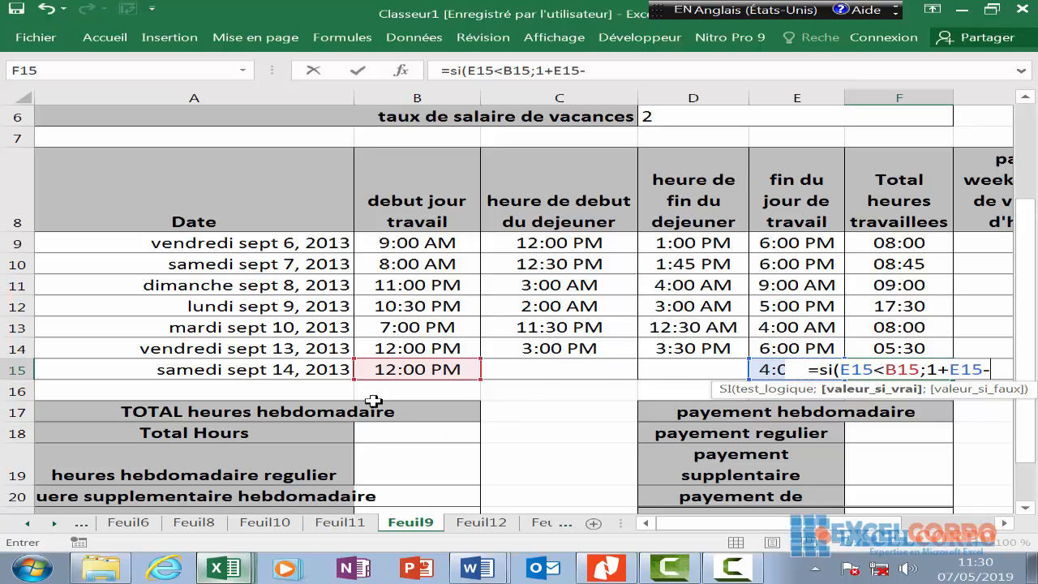
left_click(411, 366)
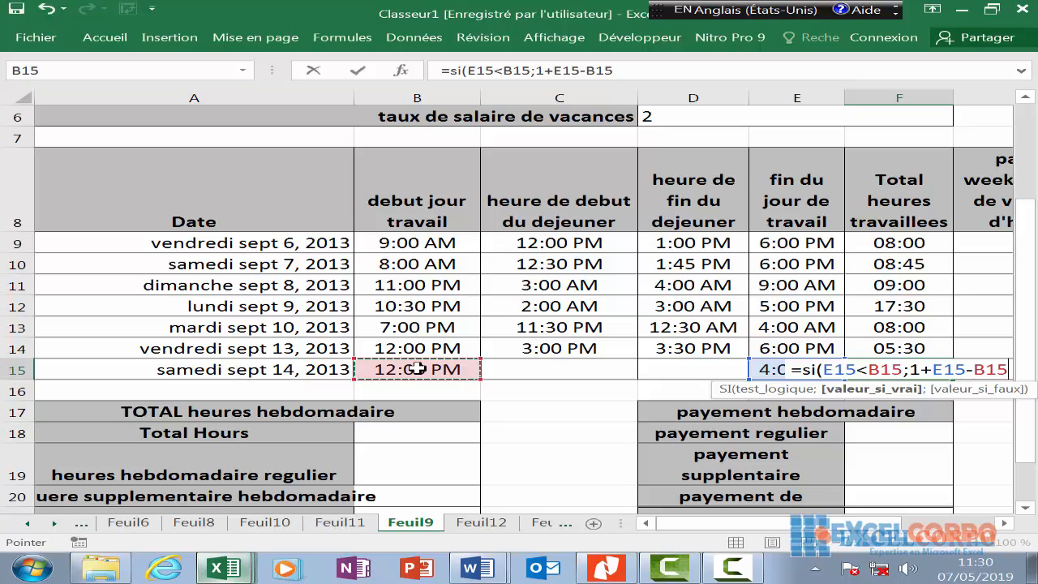
type(";")
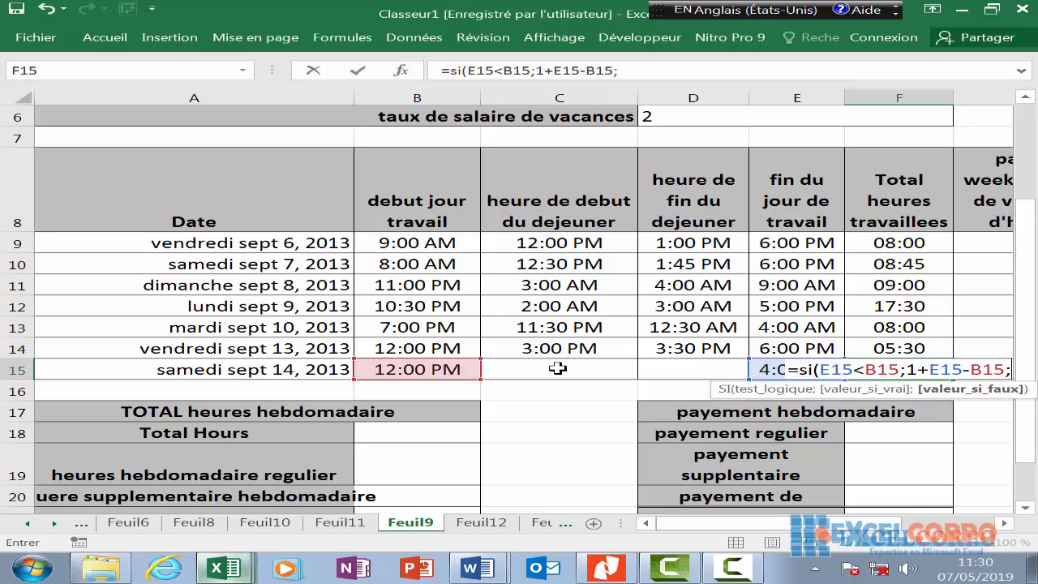
left_click(765, 367)
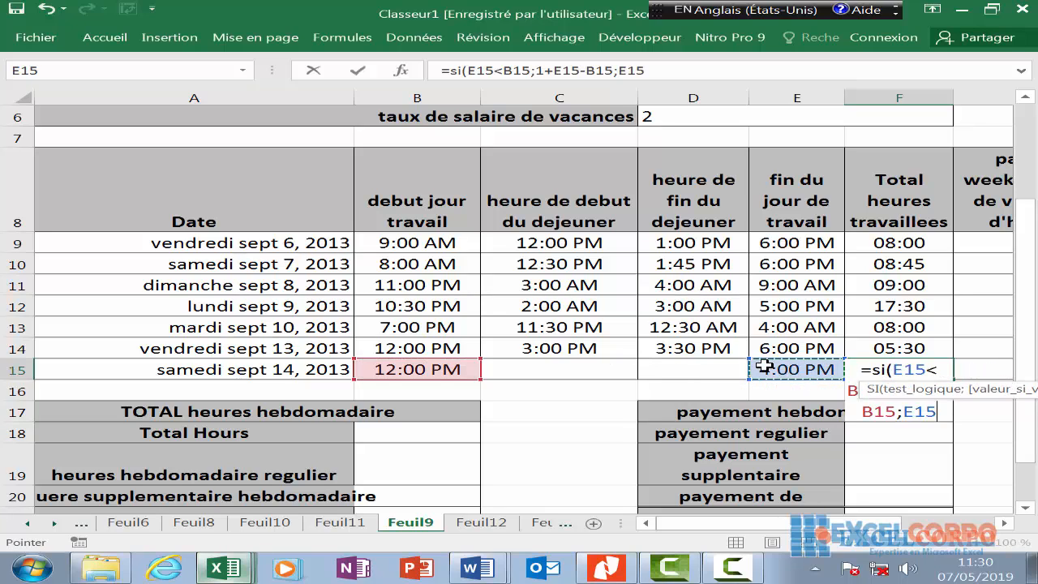
type(";")
key("BackSpace")
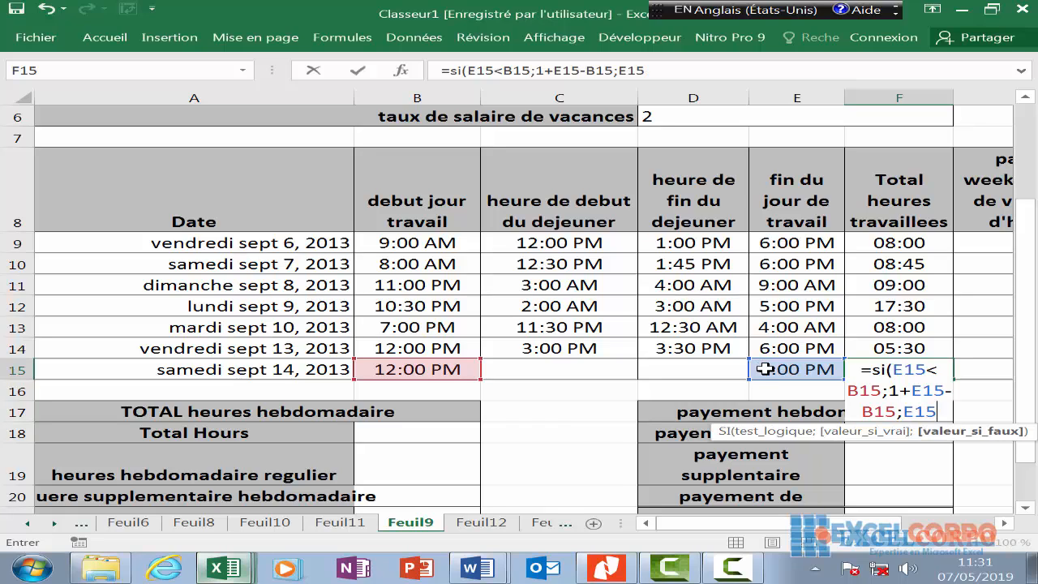
type("-")
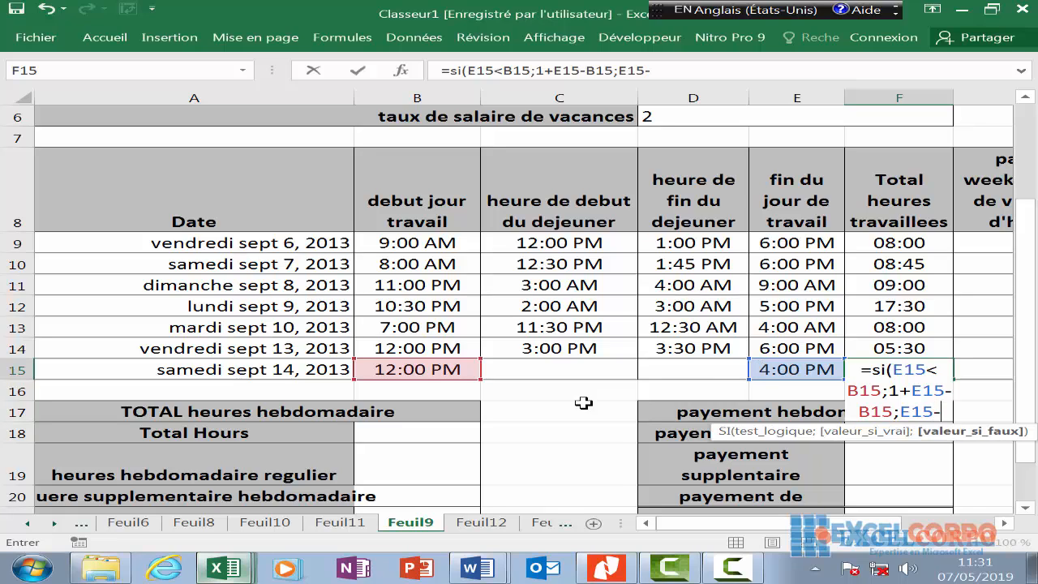
left_click(432, 372)
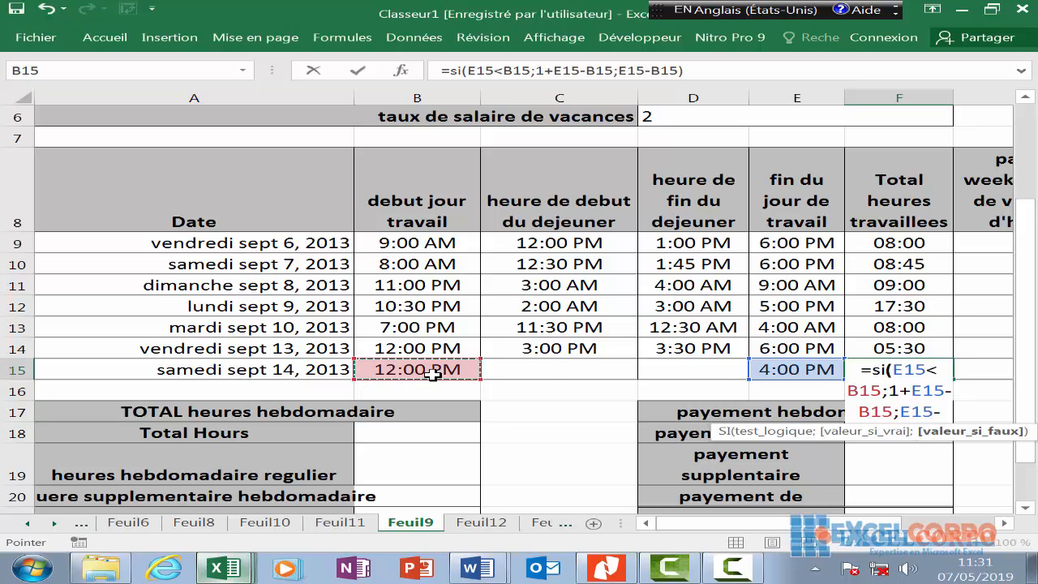
- Close the shift SI and start the lunch deduction -si(D15<C15;1+
type(")s")
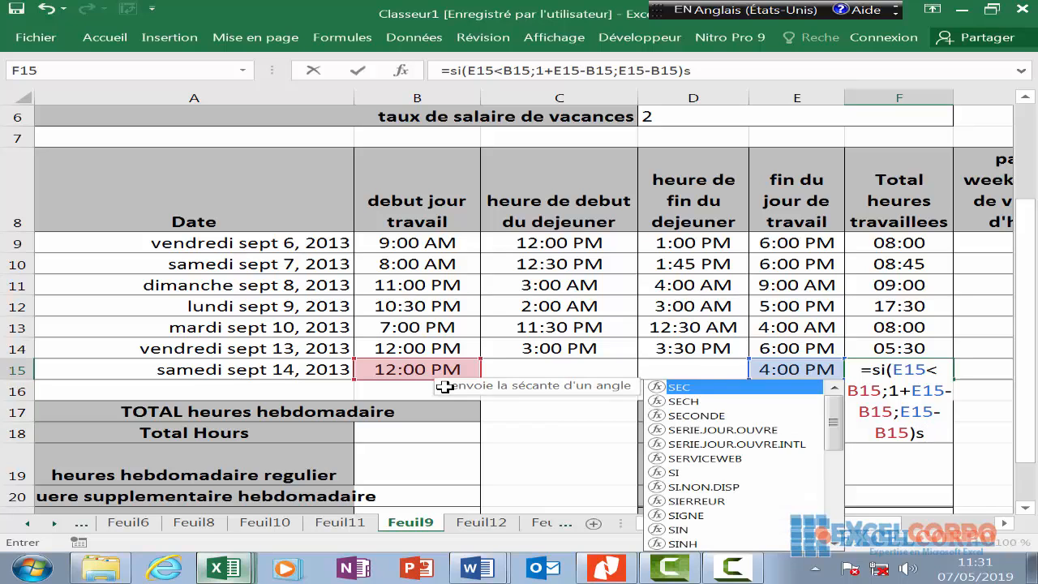
key("BackSpace")
type("-")
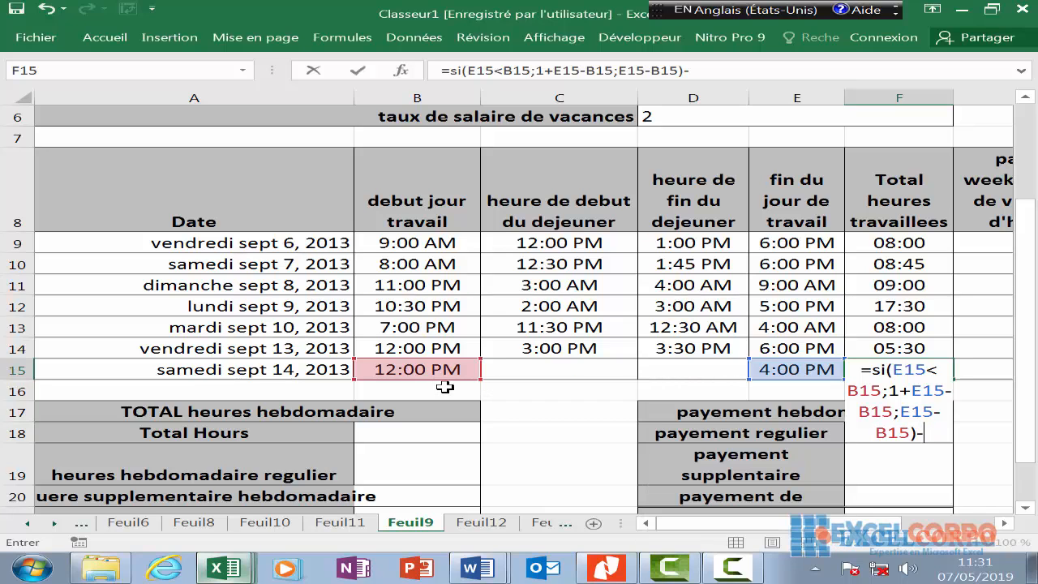
type("si")
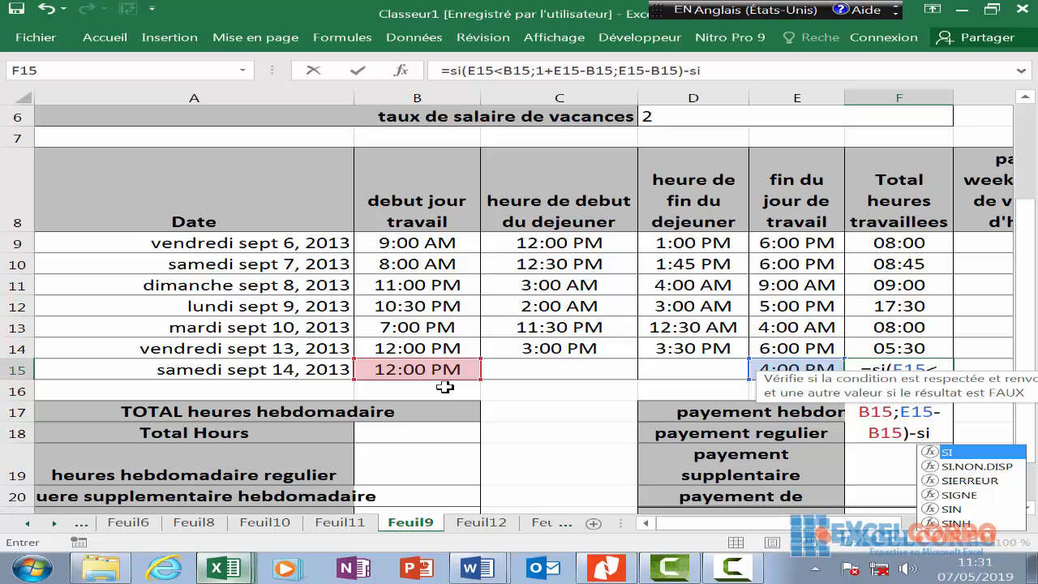
type("(")
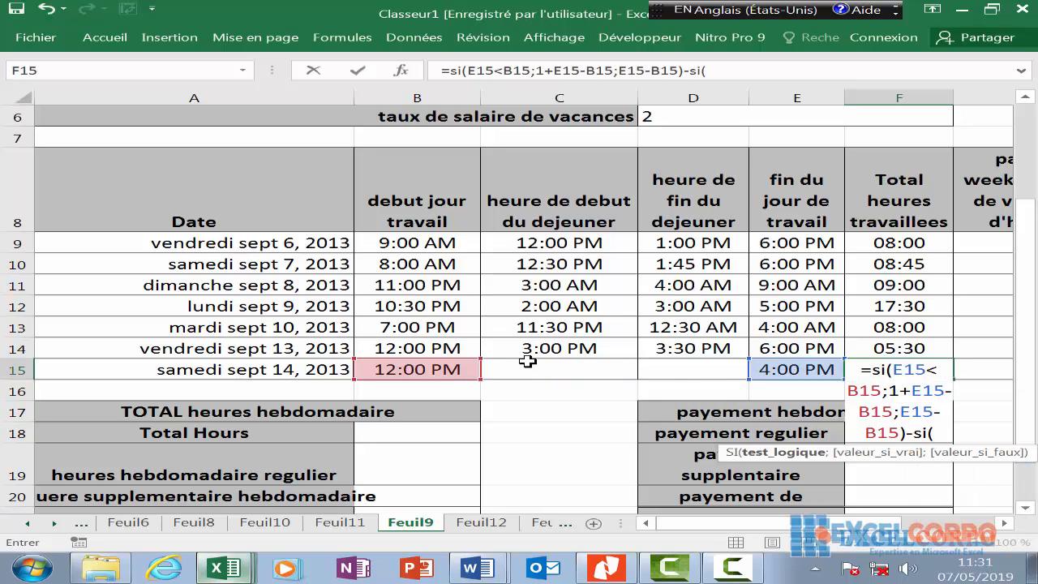
left_click(701, 371)
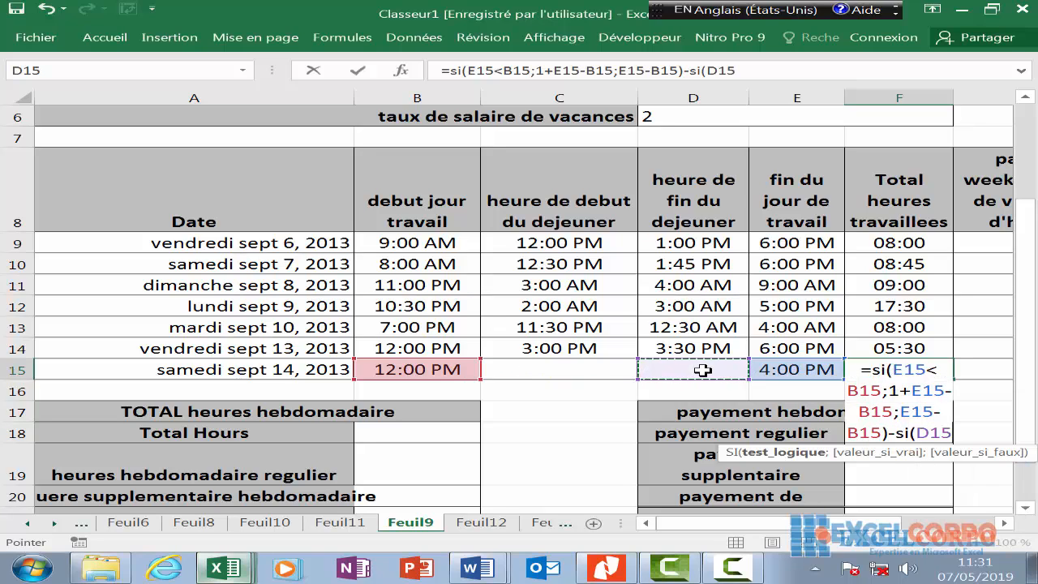
type("<")
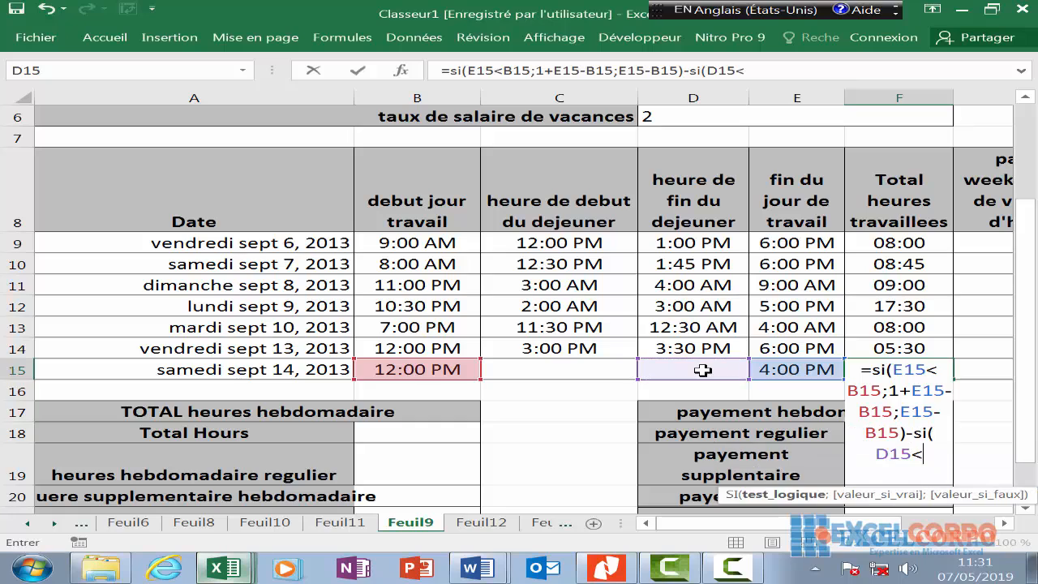
left_click(592, 370)
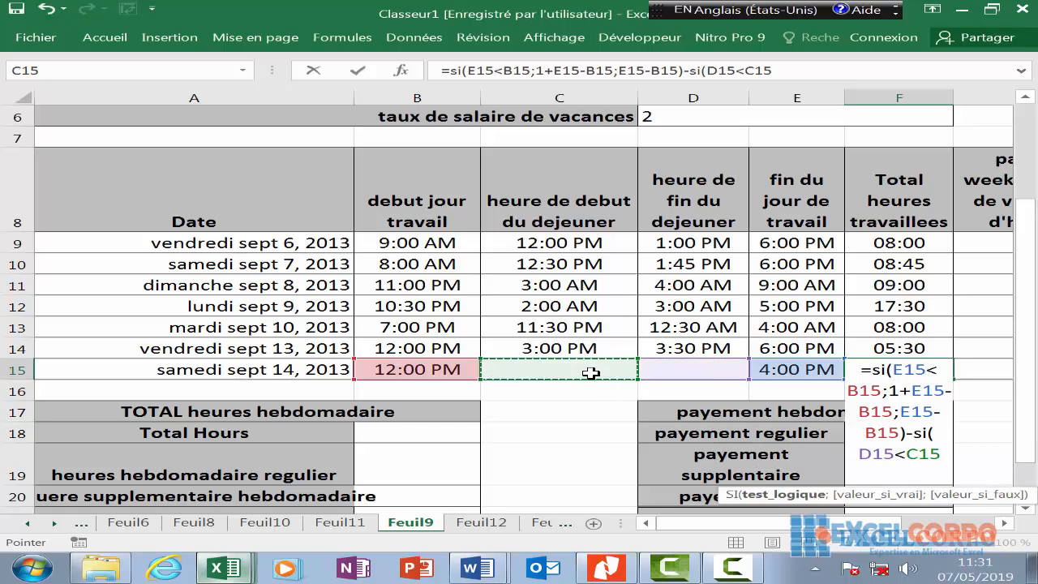
type(";1")
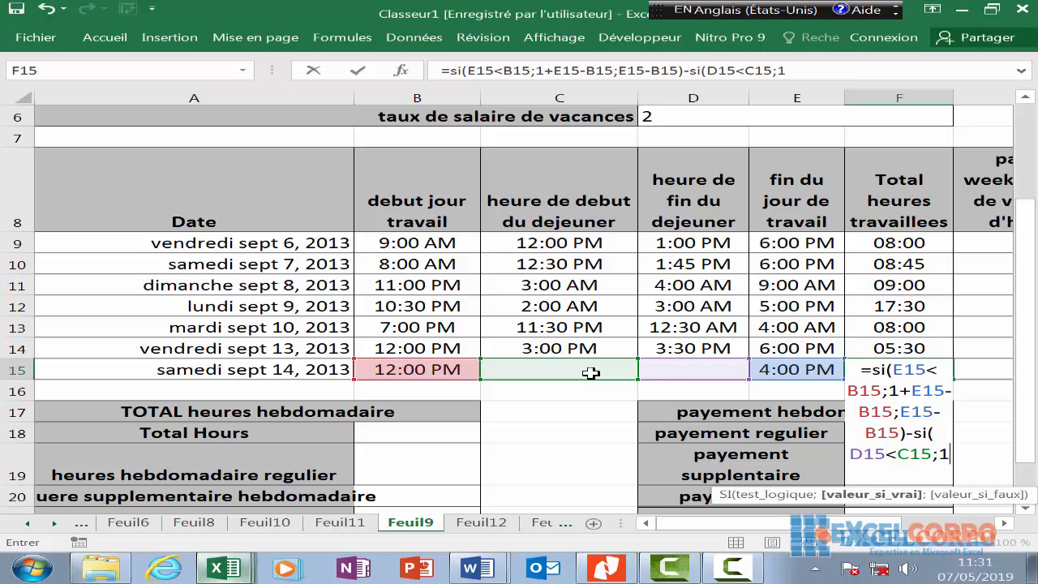
type("+")
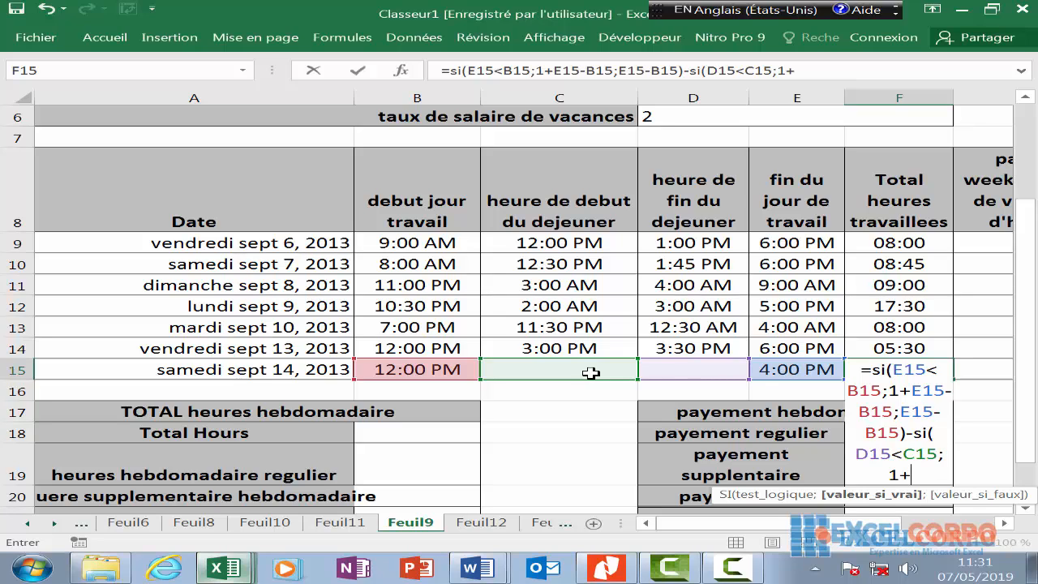
- Finish with D15-C15;D15-C15) and commit, so Saturday's F15 returns 04:00
left_click(717, 372)
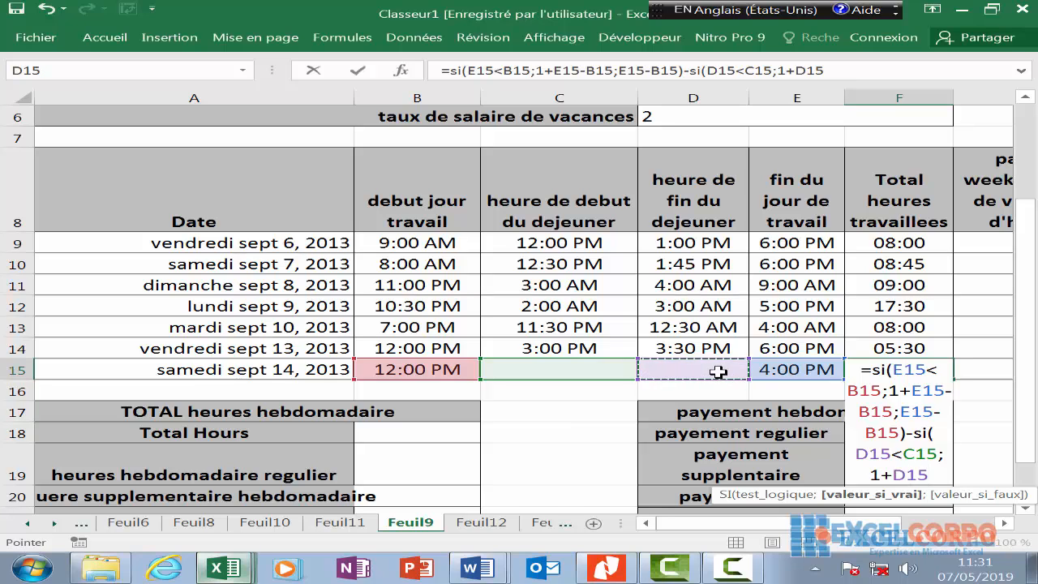
type("-")
left_click(538, 351)
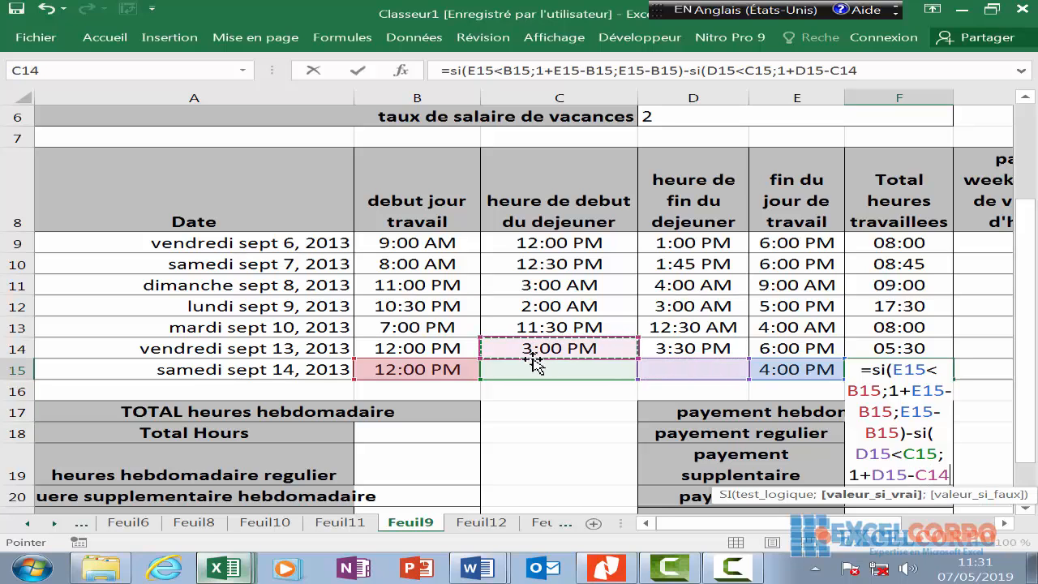
left_click(552, 370)
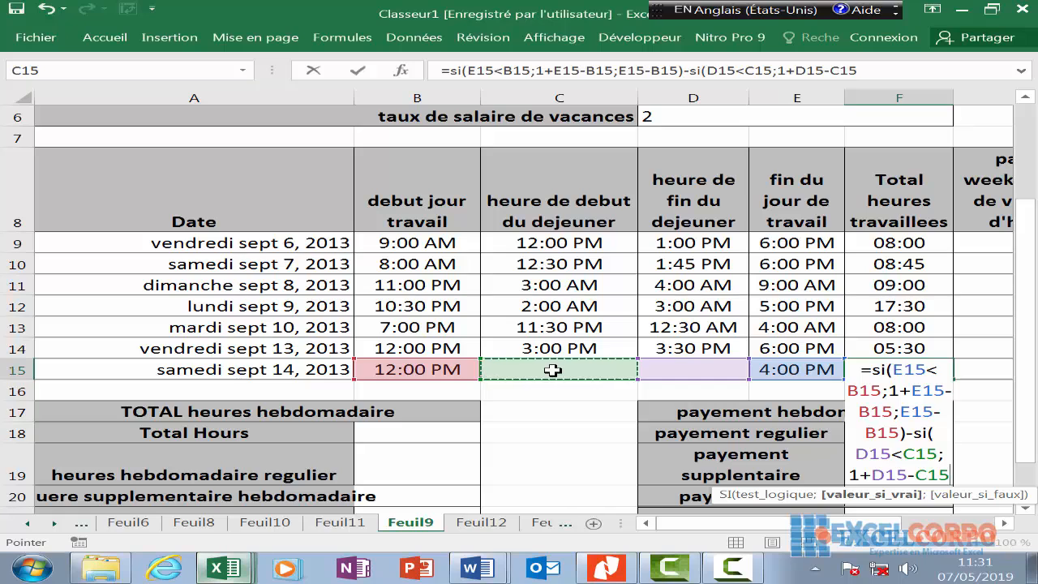
type(";")
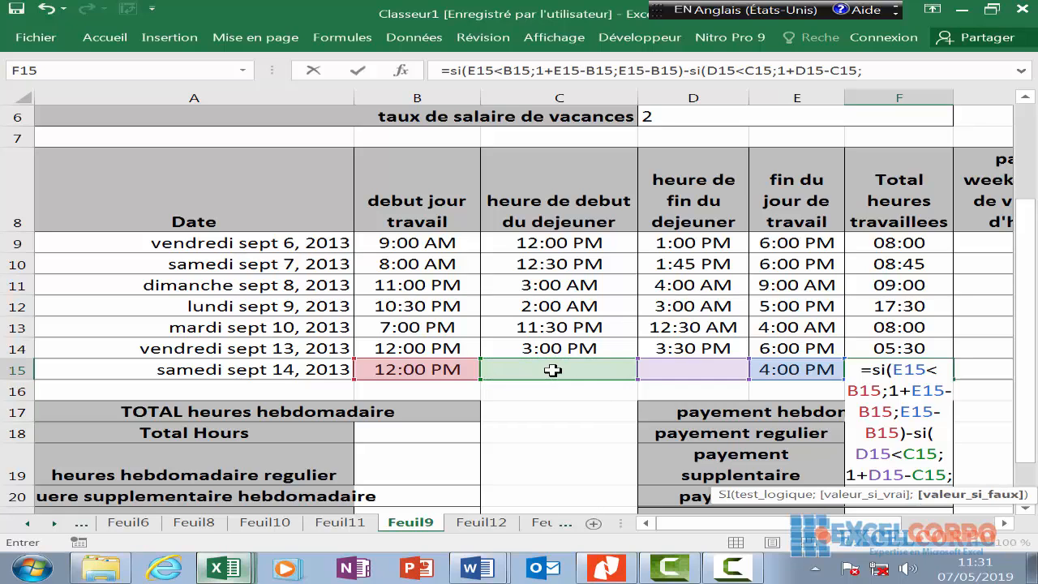
left_click(743, 374)
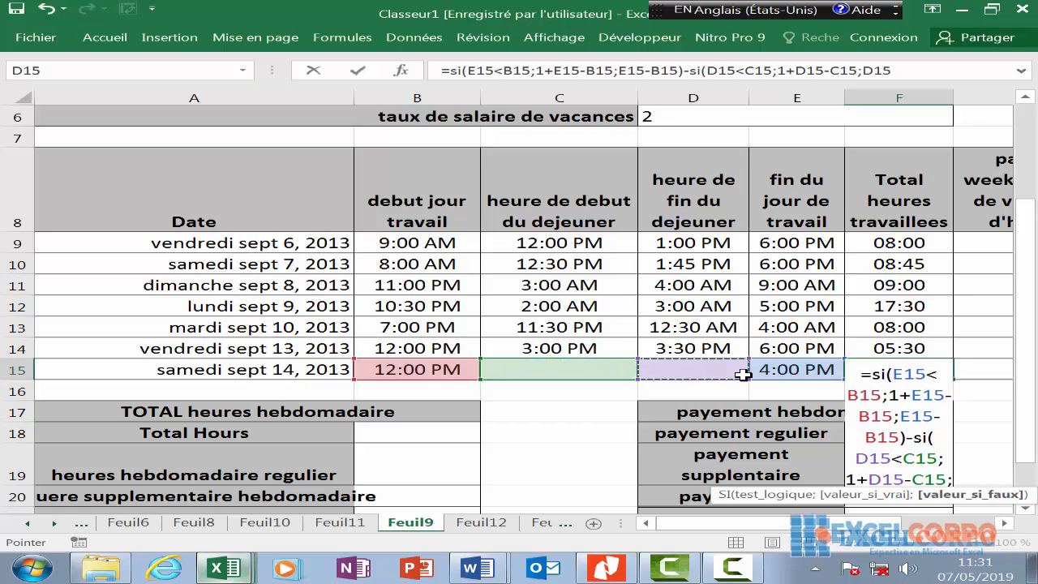
type("-")
left_click(621, 367)
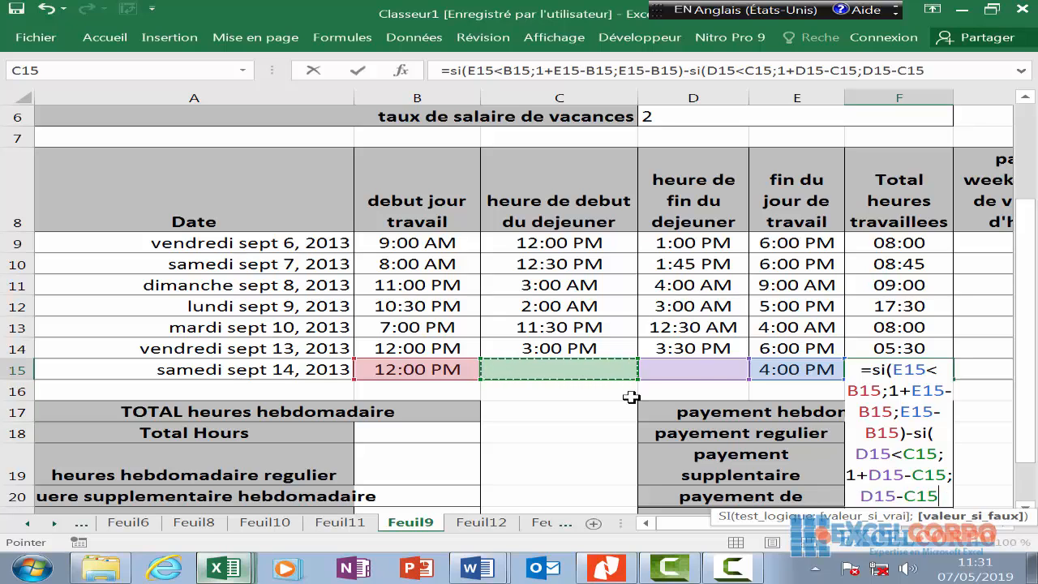
type(")")
key("Return")
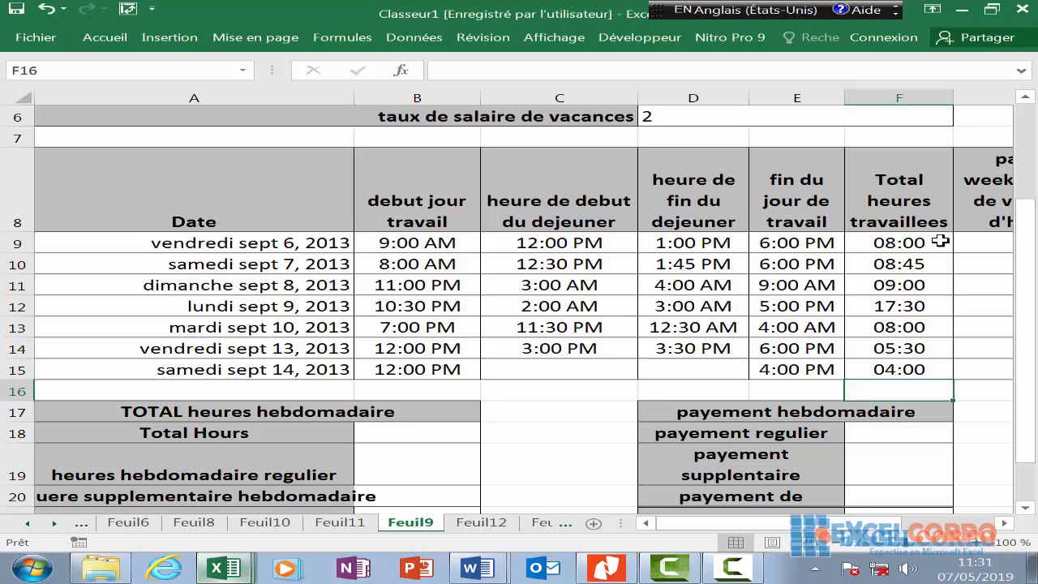
left_click_drag(896, 240, 901, 361)
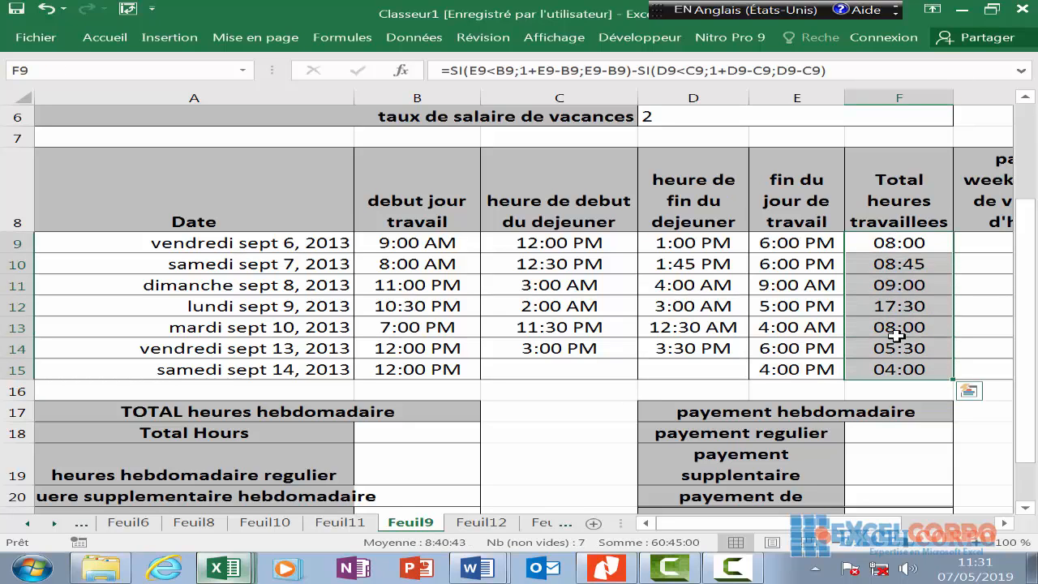
left_click(897, 330)
left_click(899, 308)
left_click(896, 284)
left_click(895, 261)
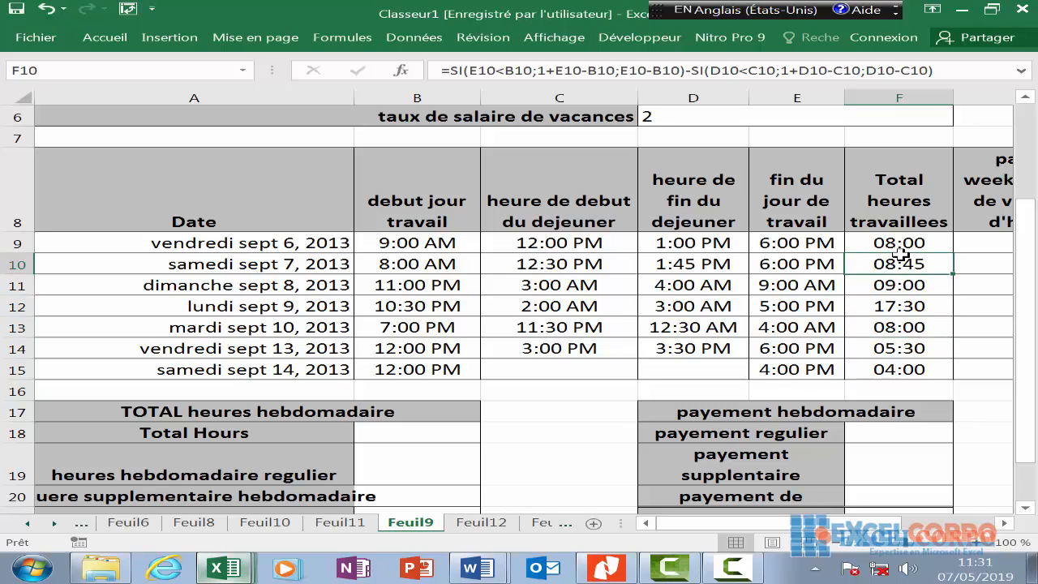
left_click(898, 243)
key("ctrl+Down")
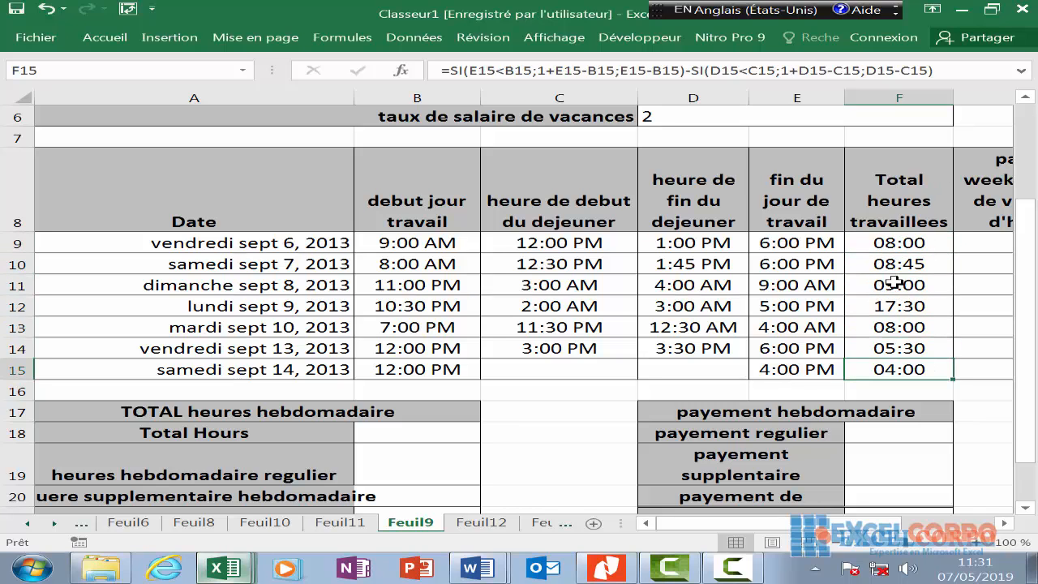
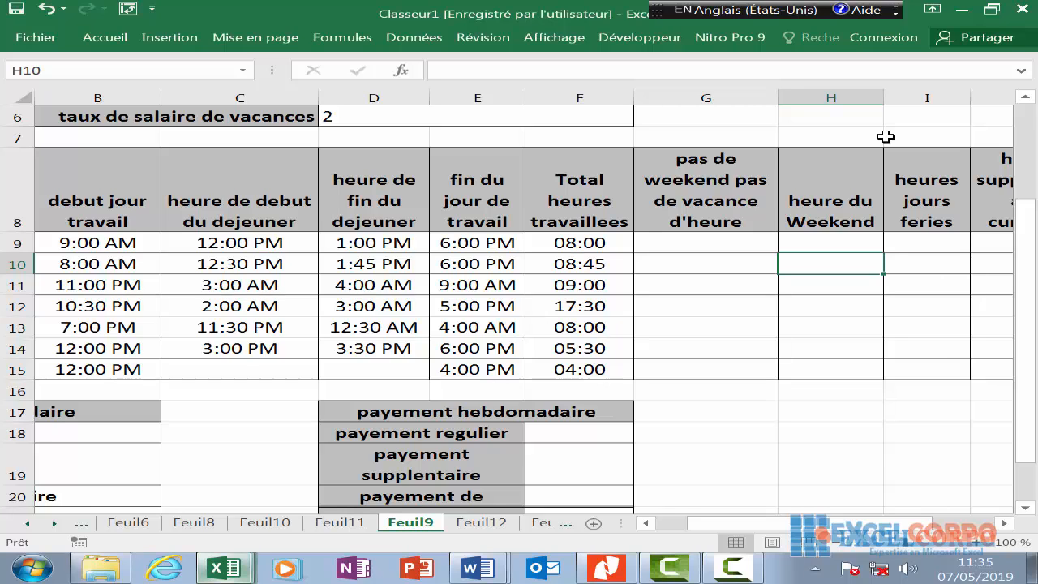
- Begin H9's formula as =si(ou(JOURSEM(A9), choosing JOURSEM from autocomplete and fixing the reference
left_click(813, 241)
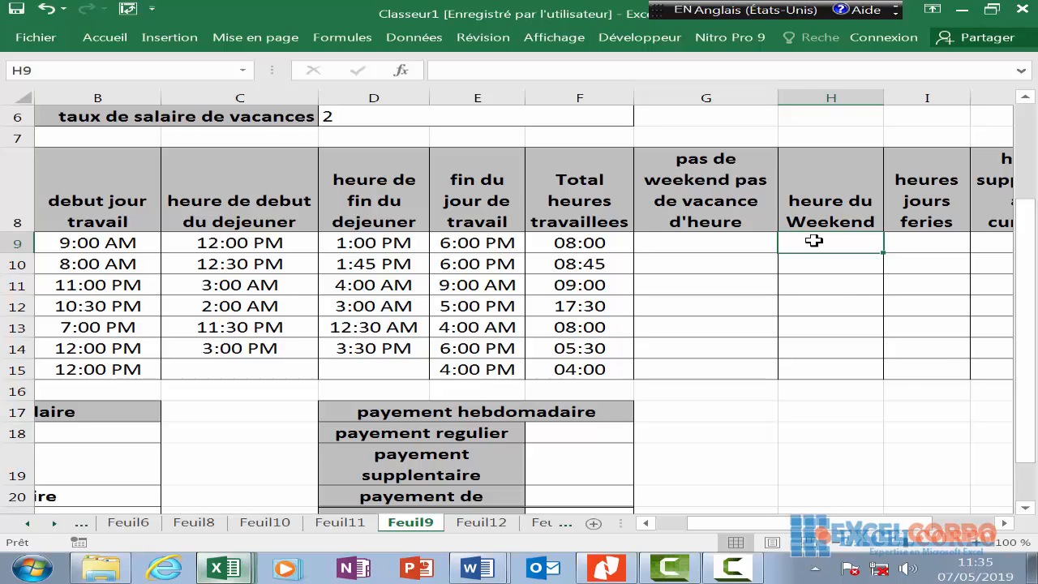
type("=si")
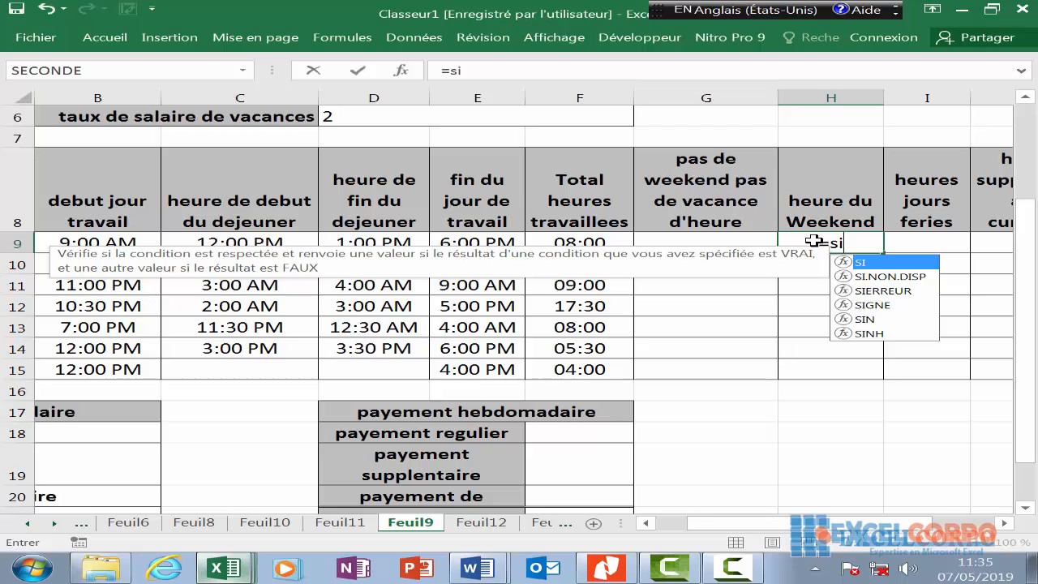
type("(o")
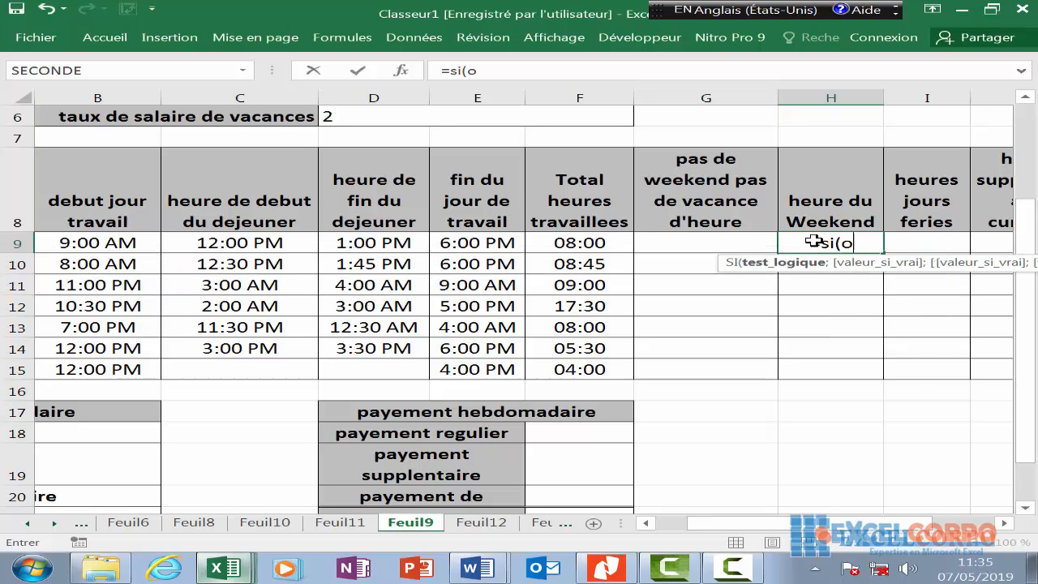
type("u(")
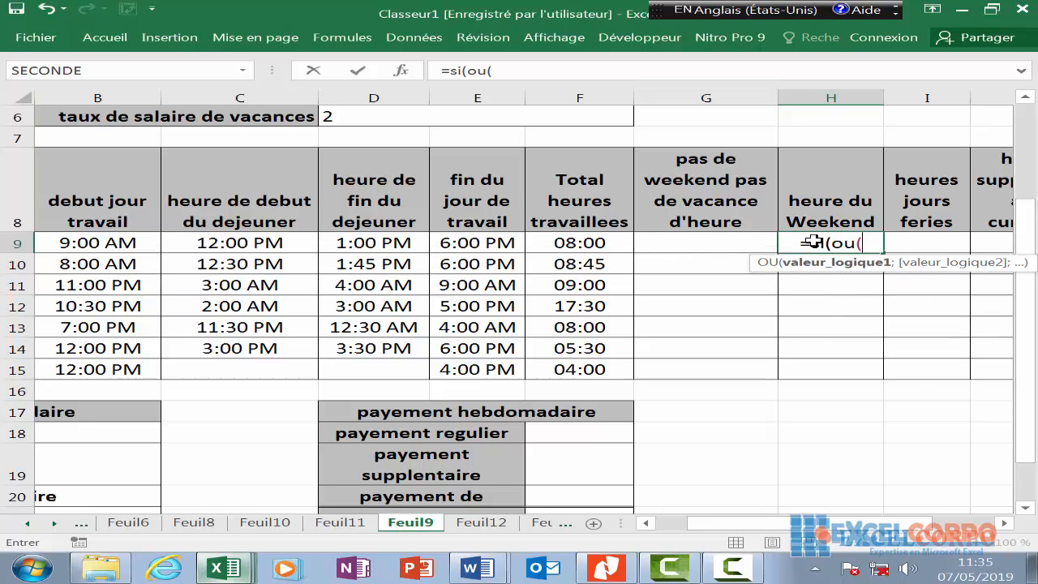
type("jou")
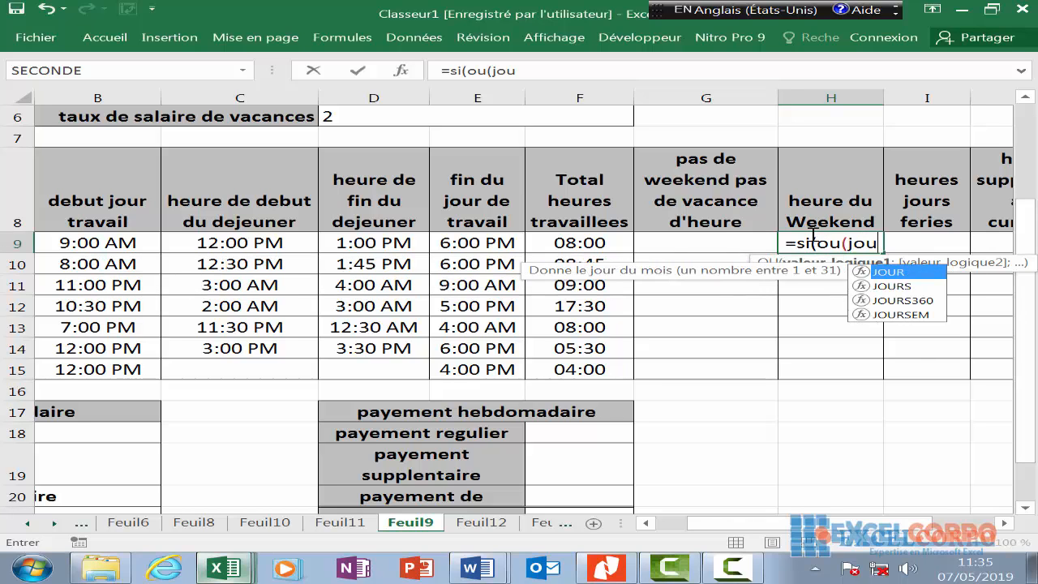
left_click(918, 316)
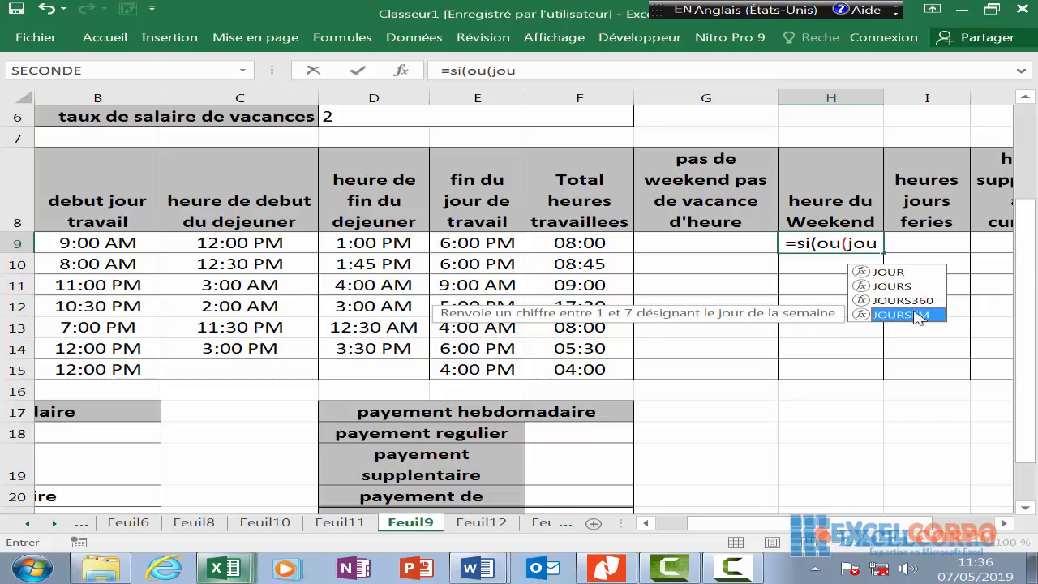
double_click(917, 314)
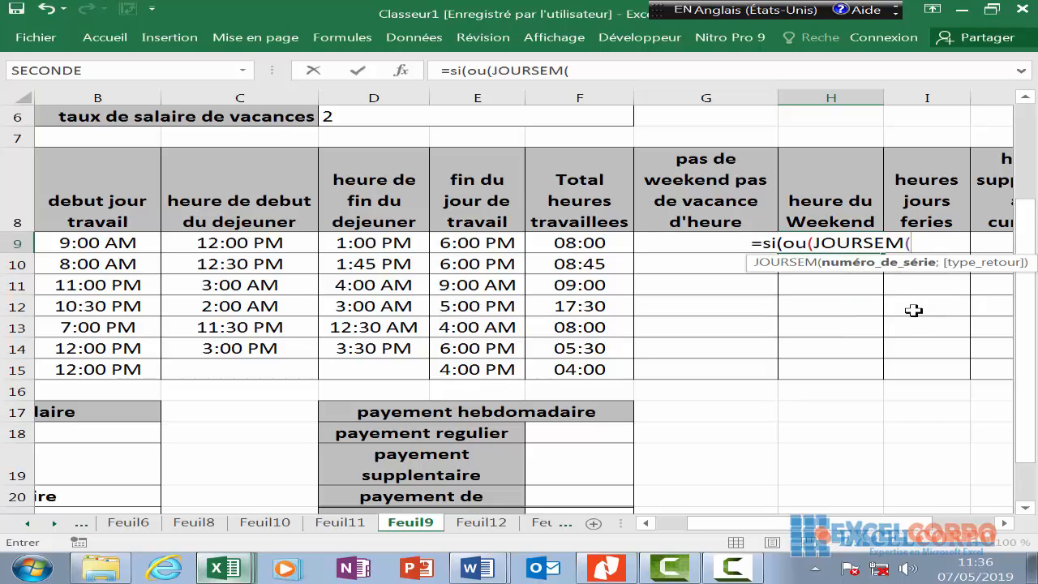
left_click(733, 567)
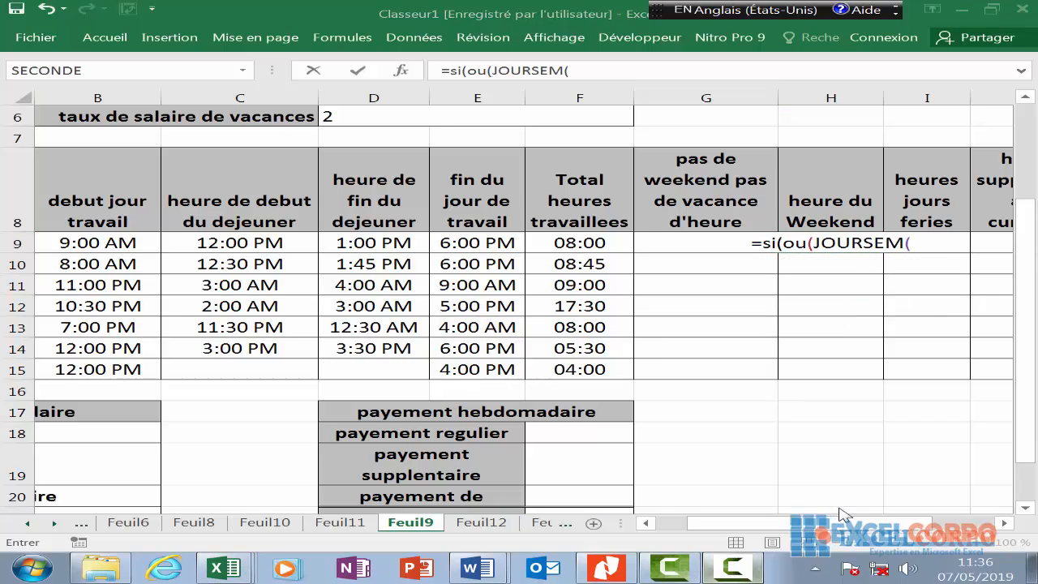
left_click(949, 498)
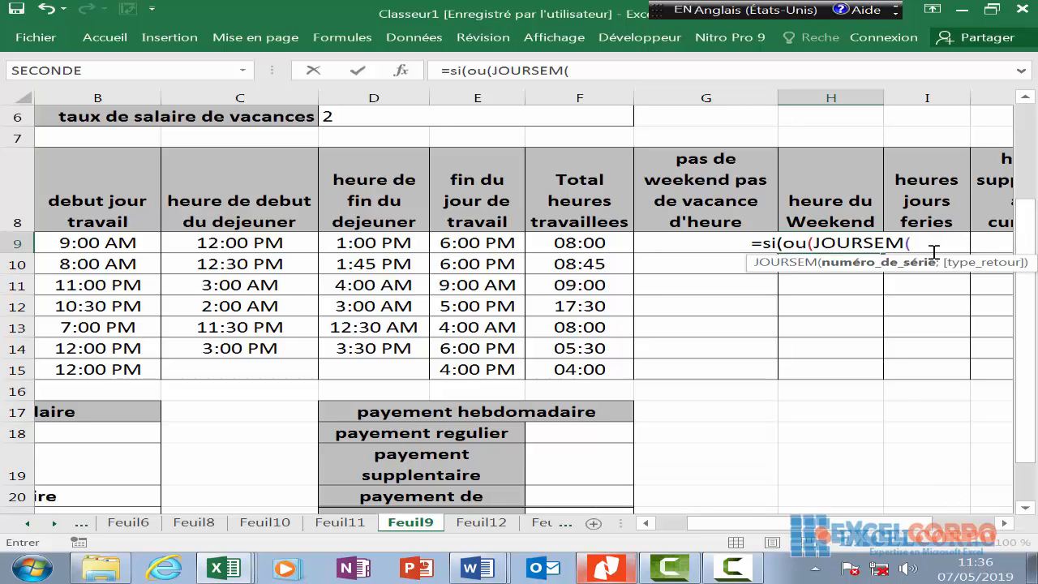
type("a")
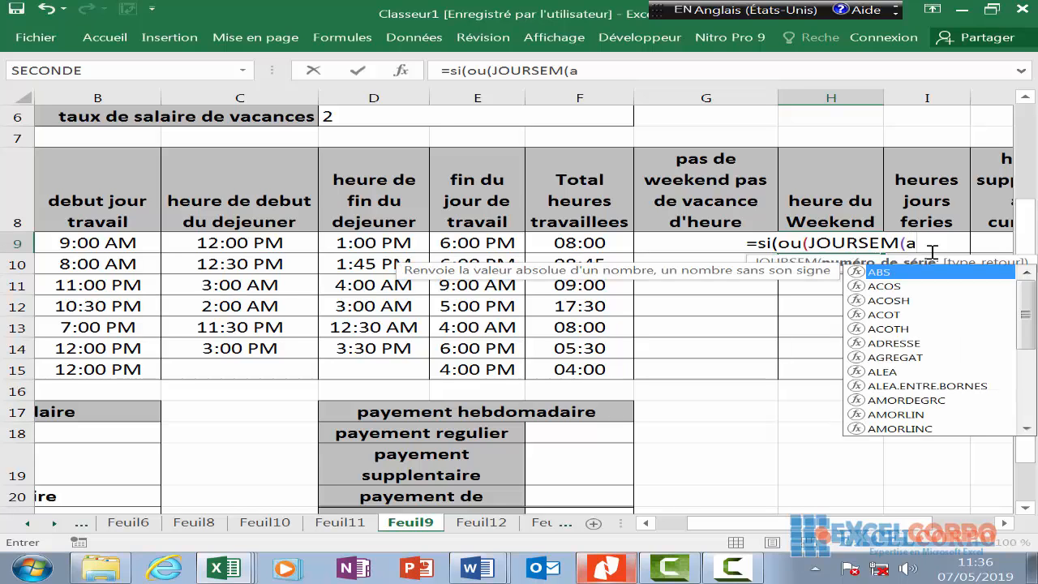
type("9")
double_click(910, 243)
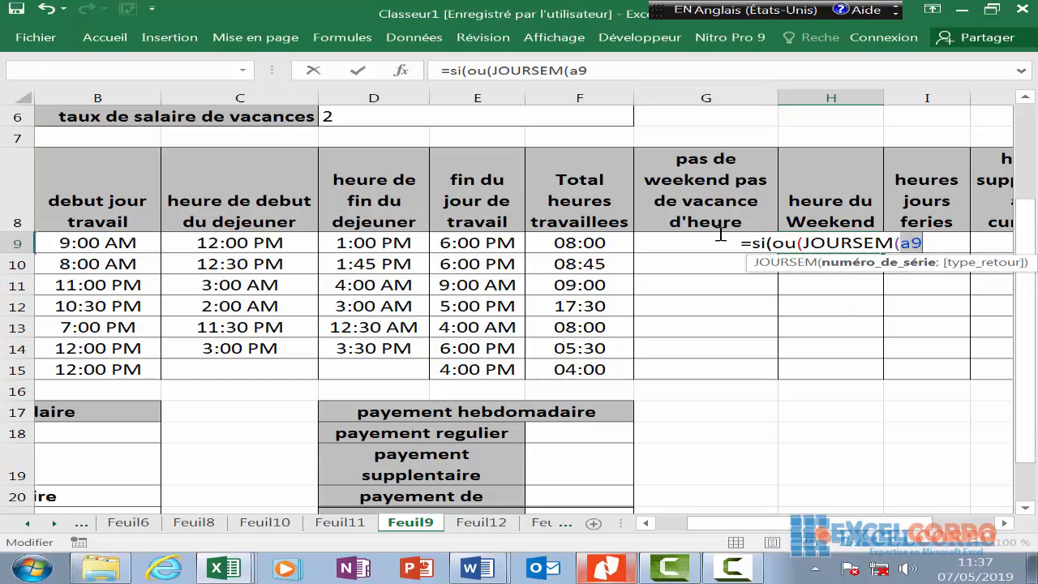
key("BackSpace")
key("BackSpace")
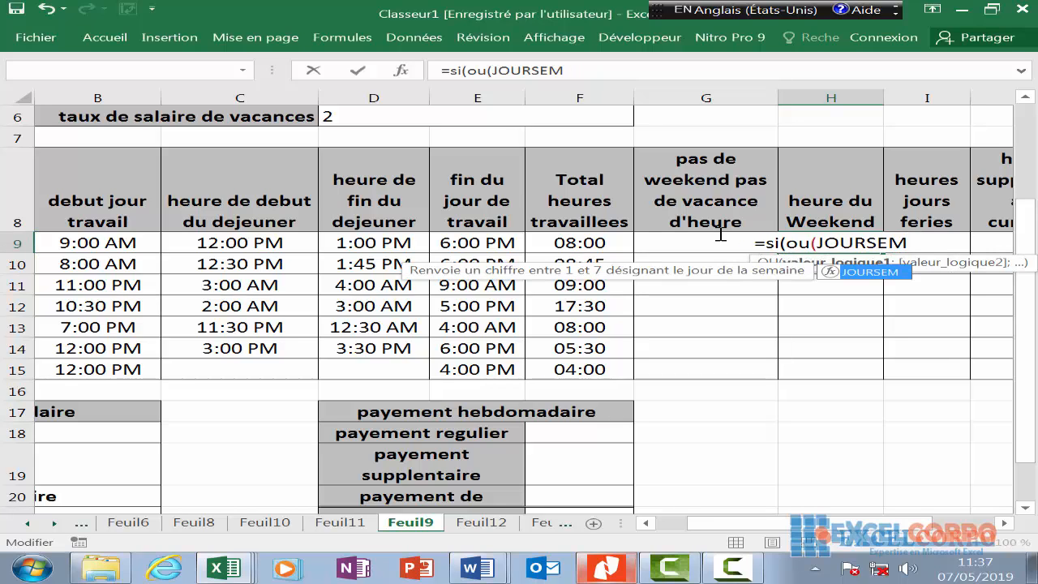
type("(")
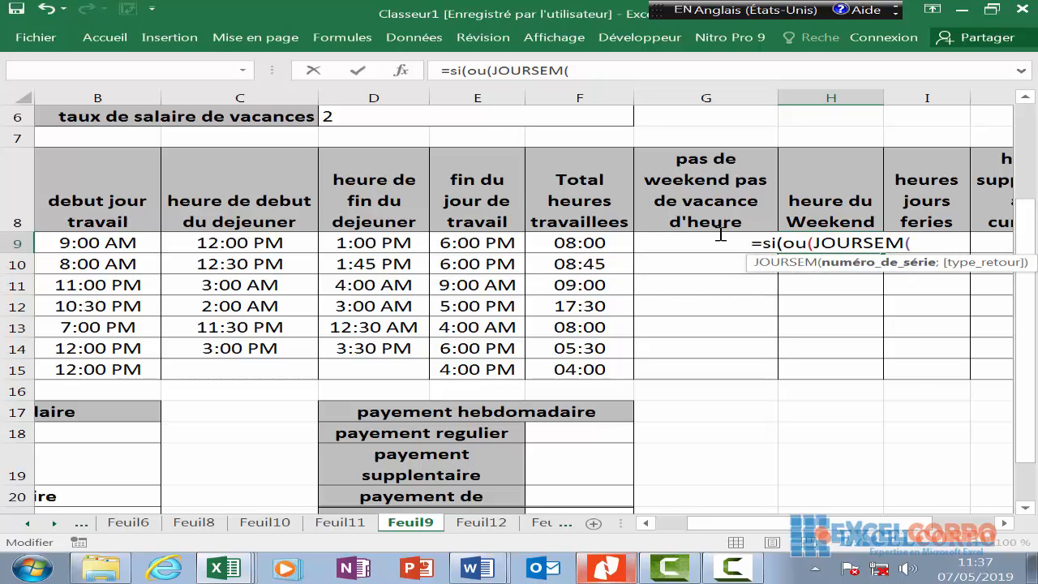
type("A9")
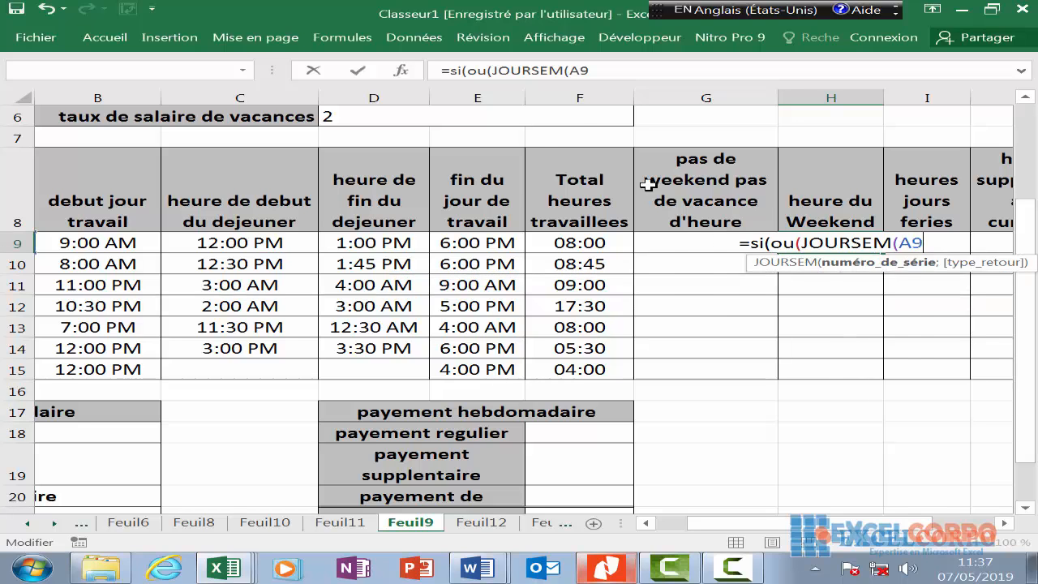
- Add the Saturday and Sunday tests JOURSEM(A9)=7 and JOURSEM(A9)=1, with f9 as the result
scroll(311, 251, "left", 2)
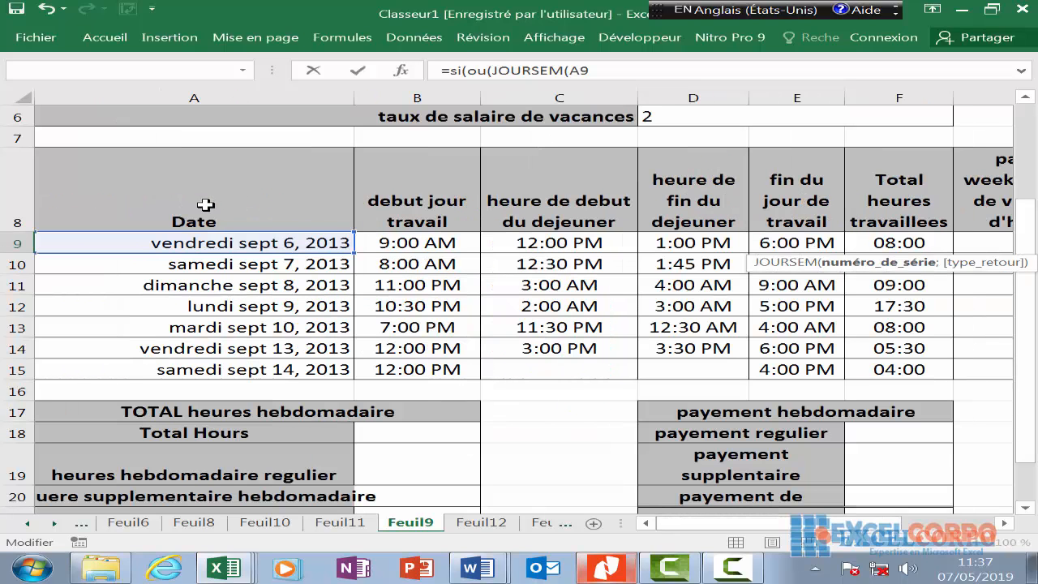
left_click_drag(725, 524, 817, 529)
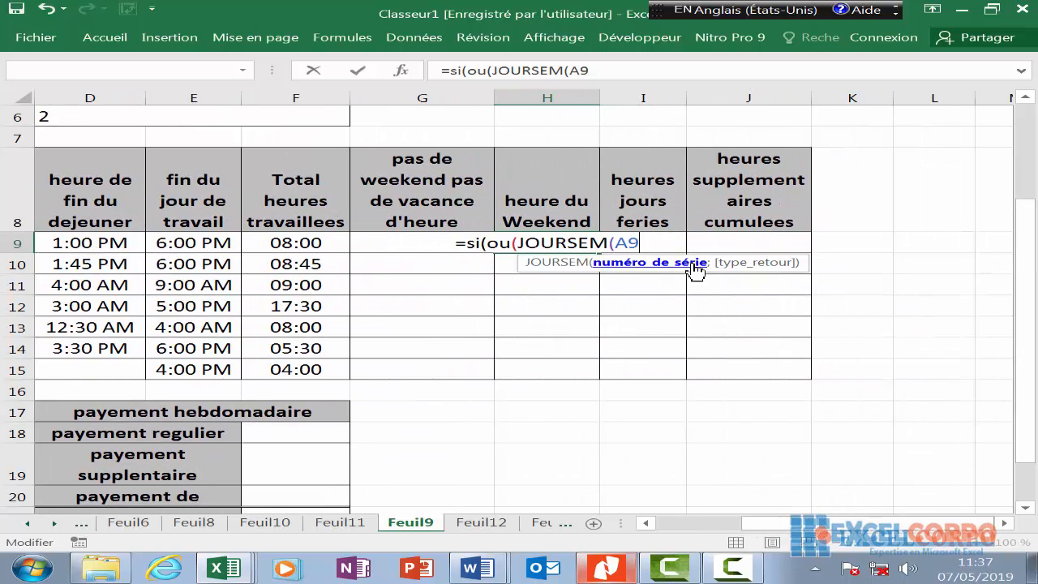
type(")")
type("=7")
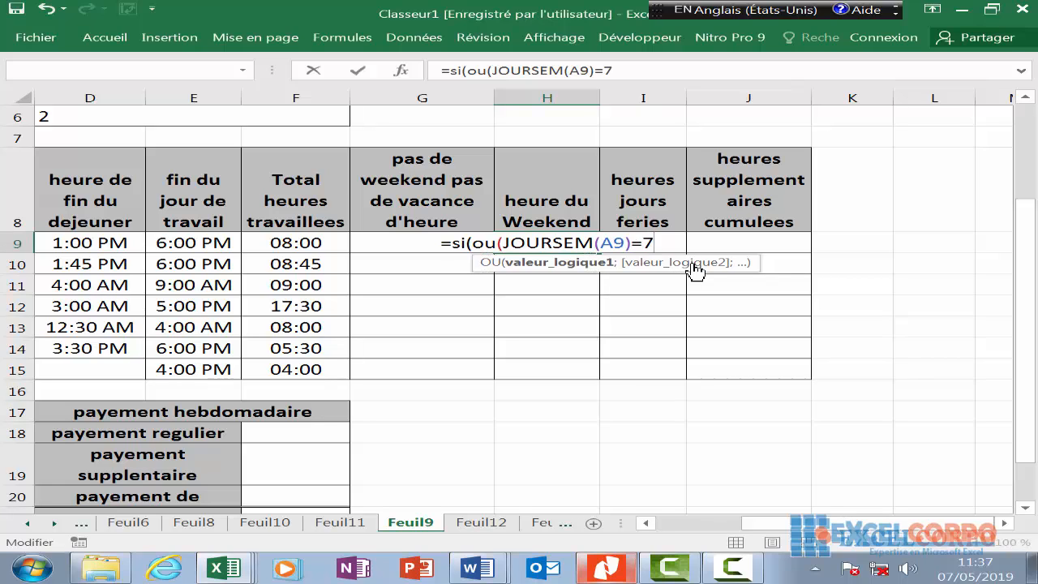
type(";")
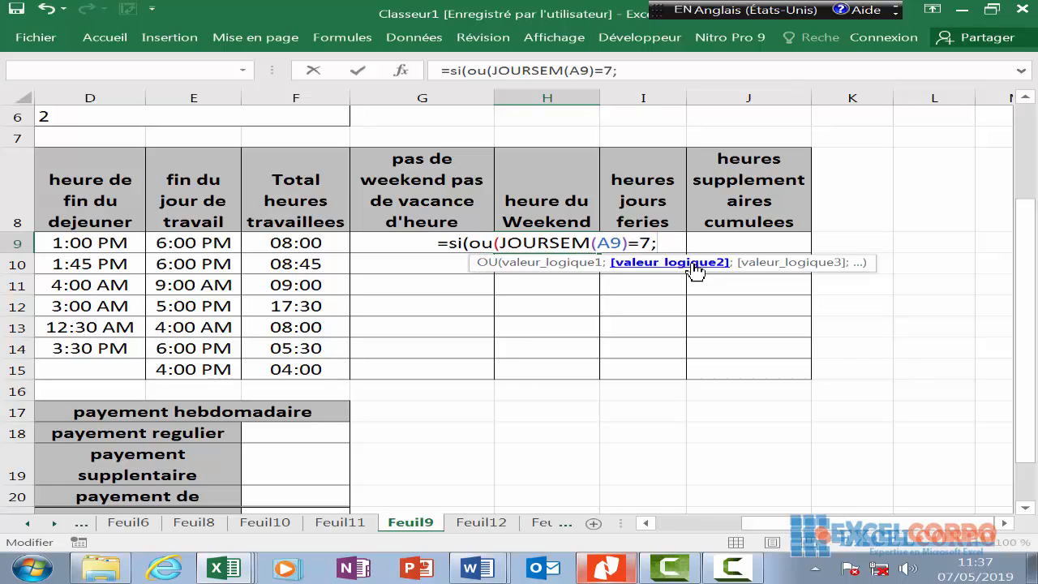
type("jo")
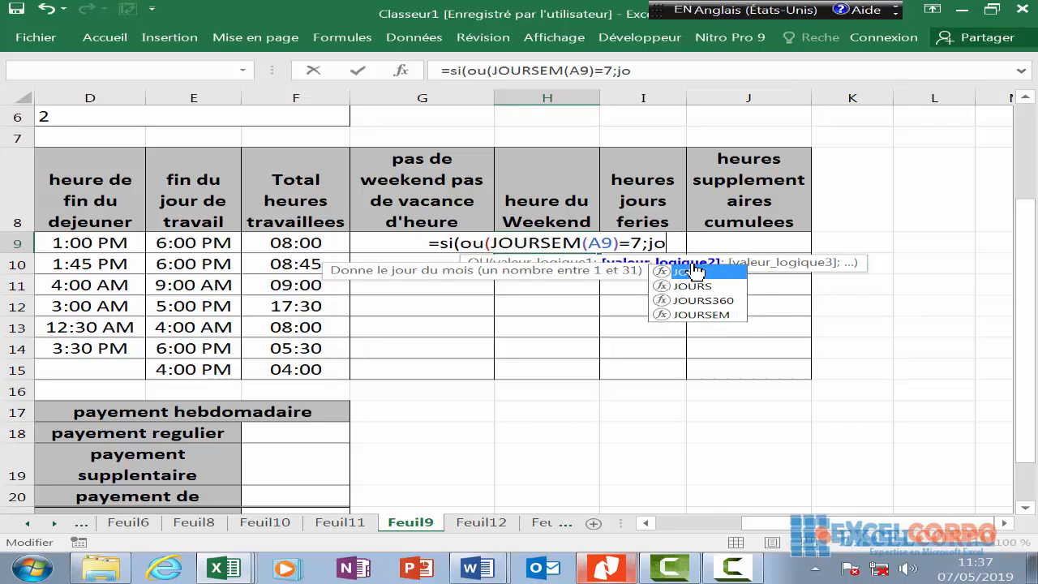
double_click(729, 314)
type("A")
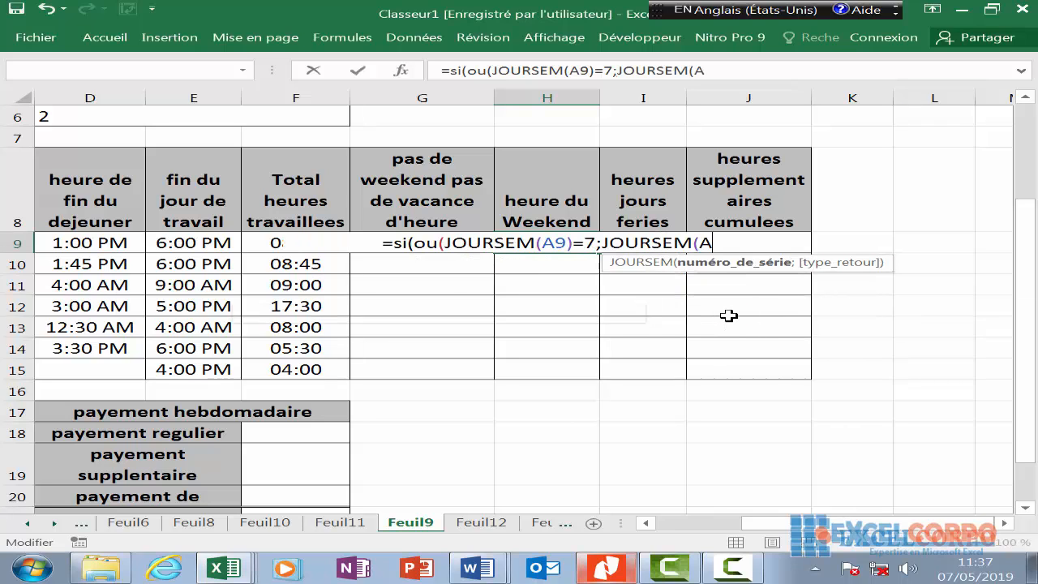
type("9")
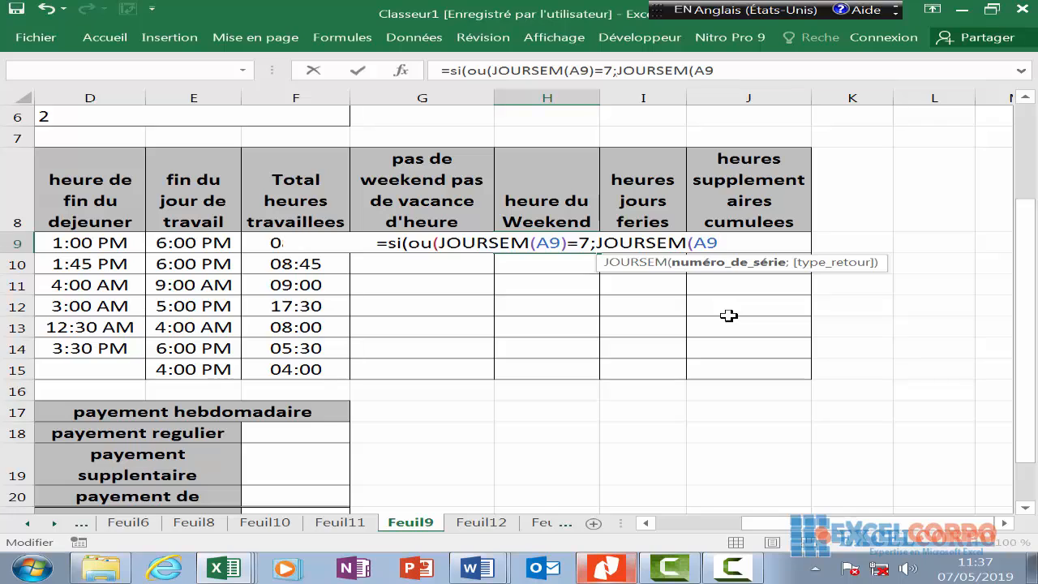
type(")-")
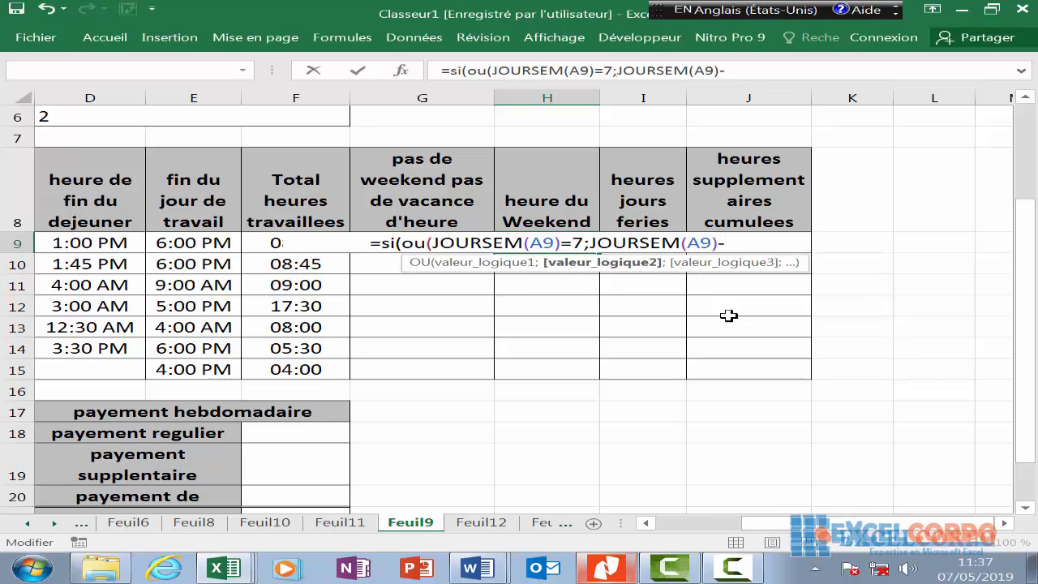
key("BackSpace")
type("=1")
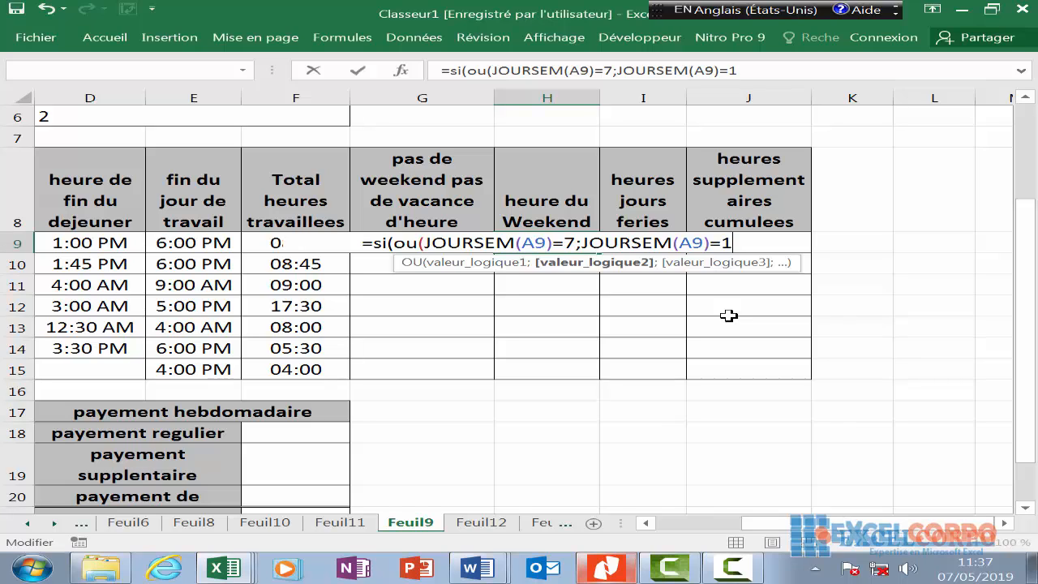
type(";")
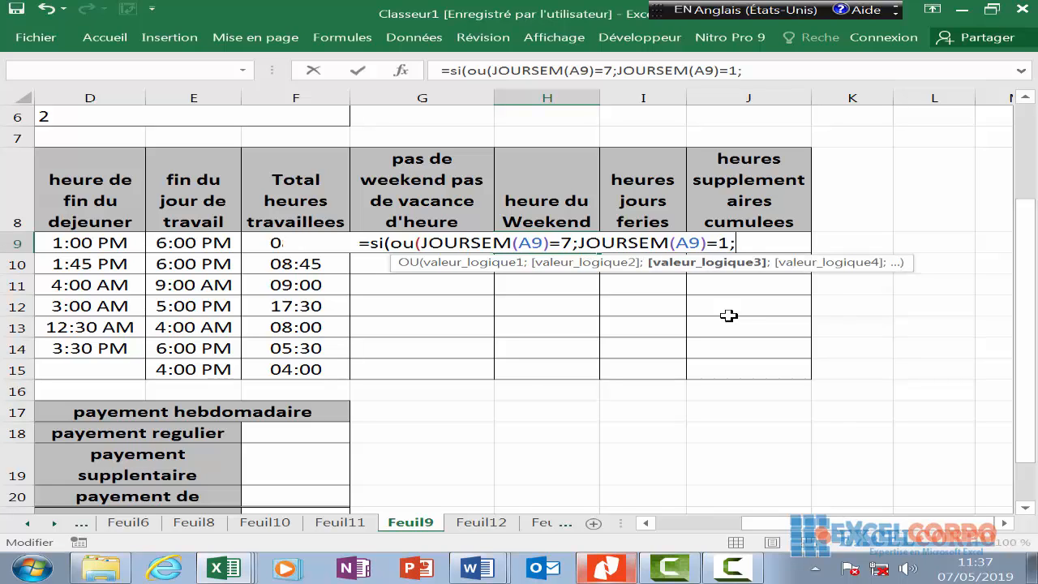
type("f")
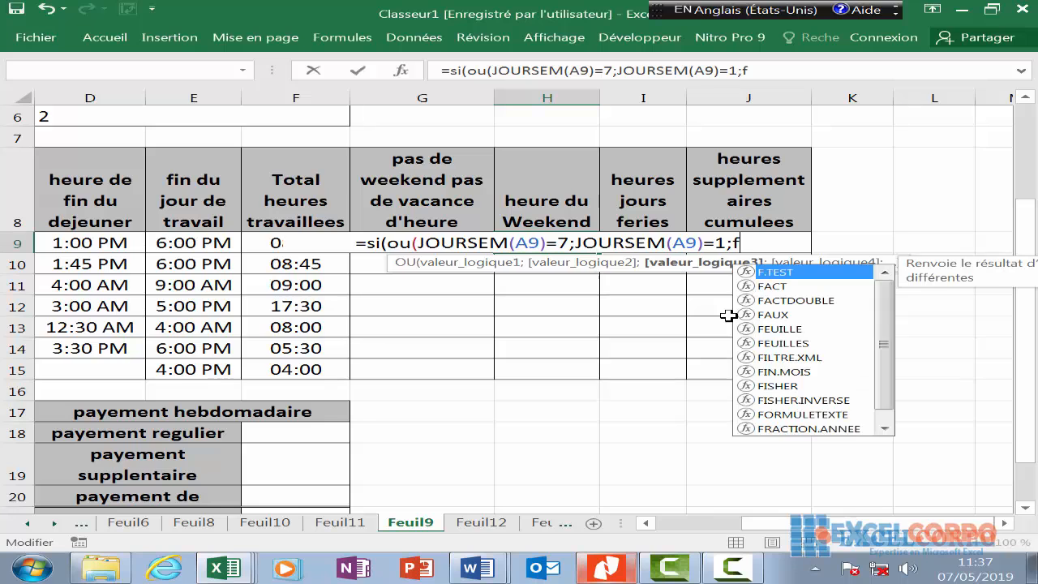
type("9")
- Finish with ;0 and the closing parentheses and commit, so H9 shows 00:00
scroll(727, 316, "left", 2)
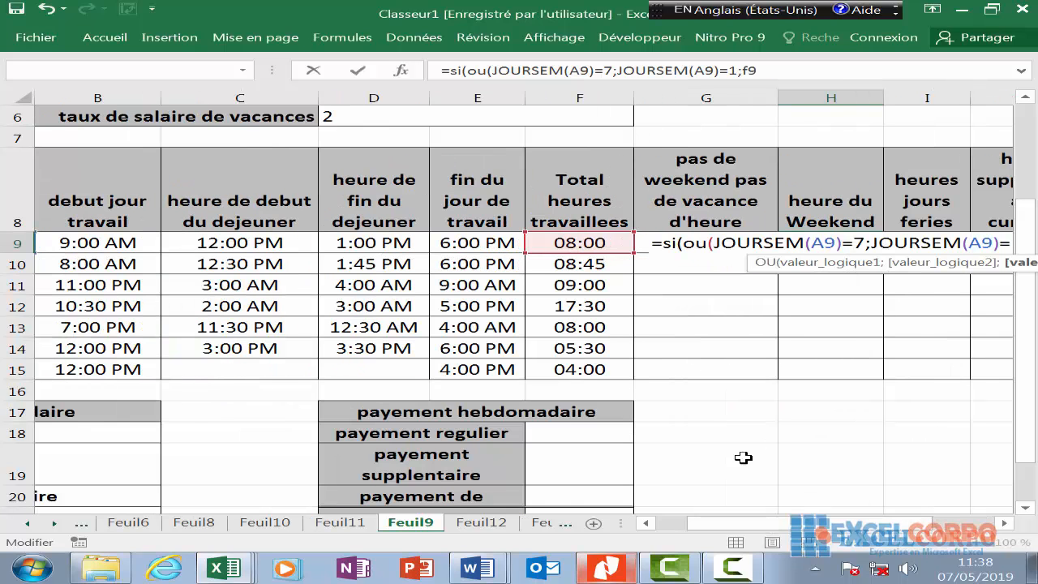
left_click_drag(778, 523, 841, 523)
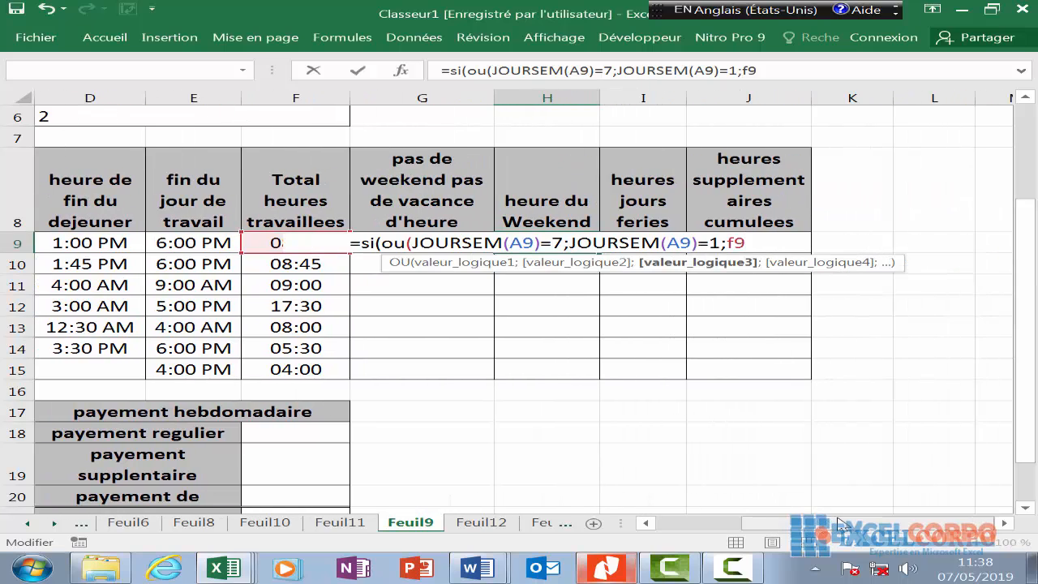
type(";")
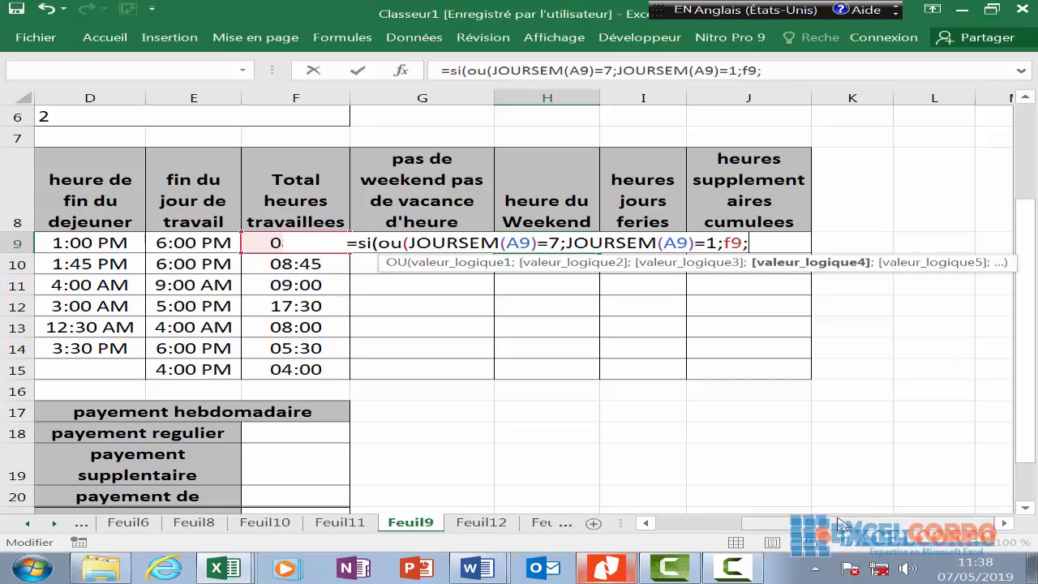
type("0")
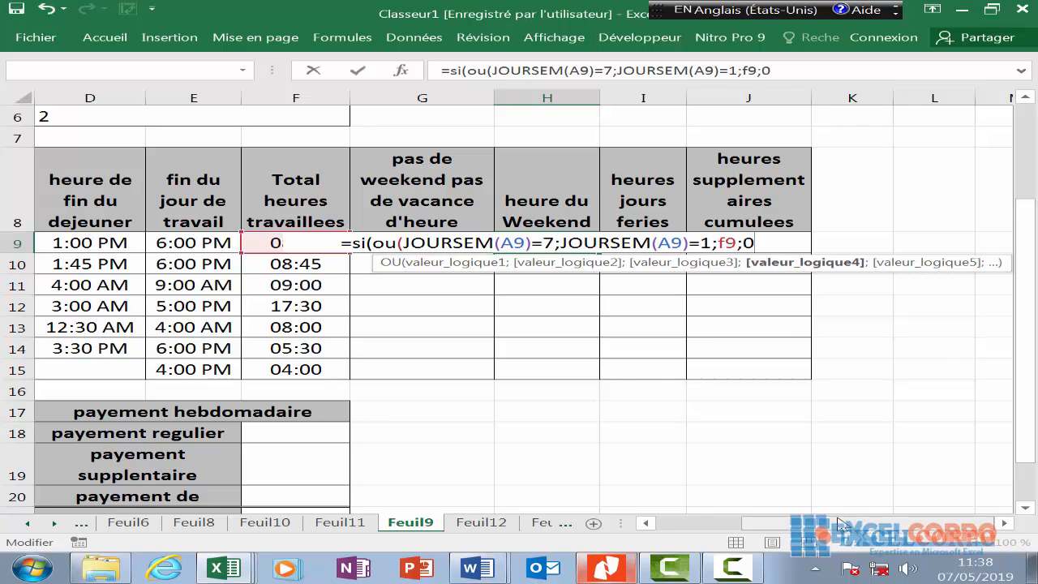
type(")")
left_click(709, 241)
type(")")
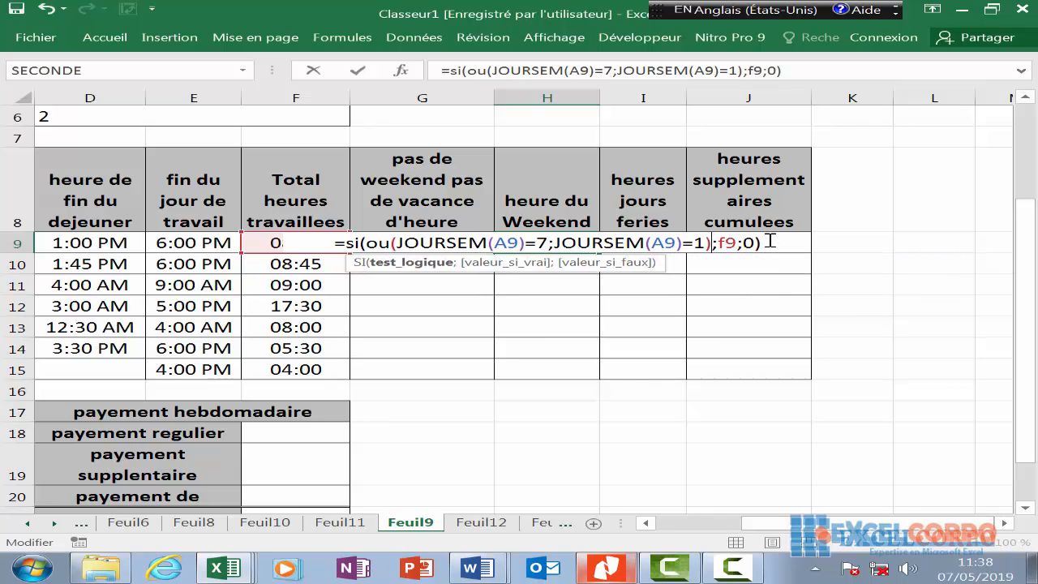
left_click(770, 242)
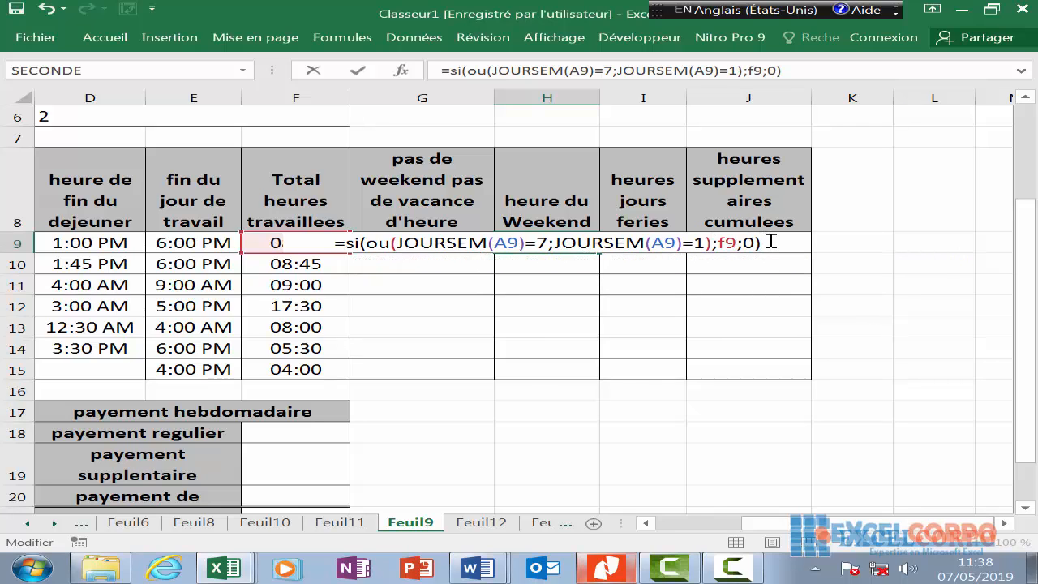
key("Return")
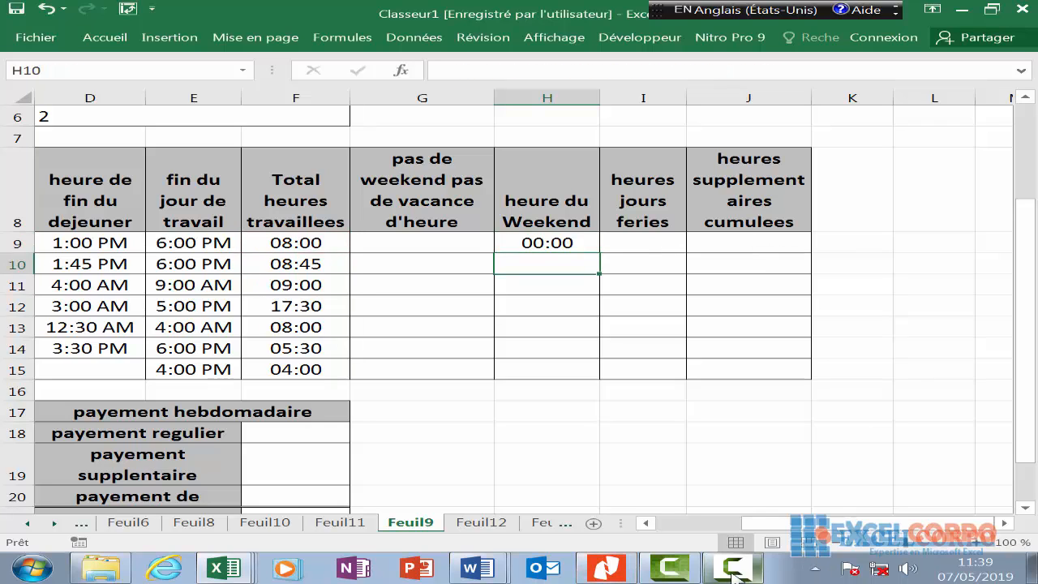
left_click(755, 566)
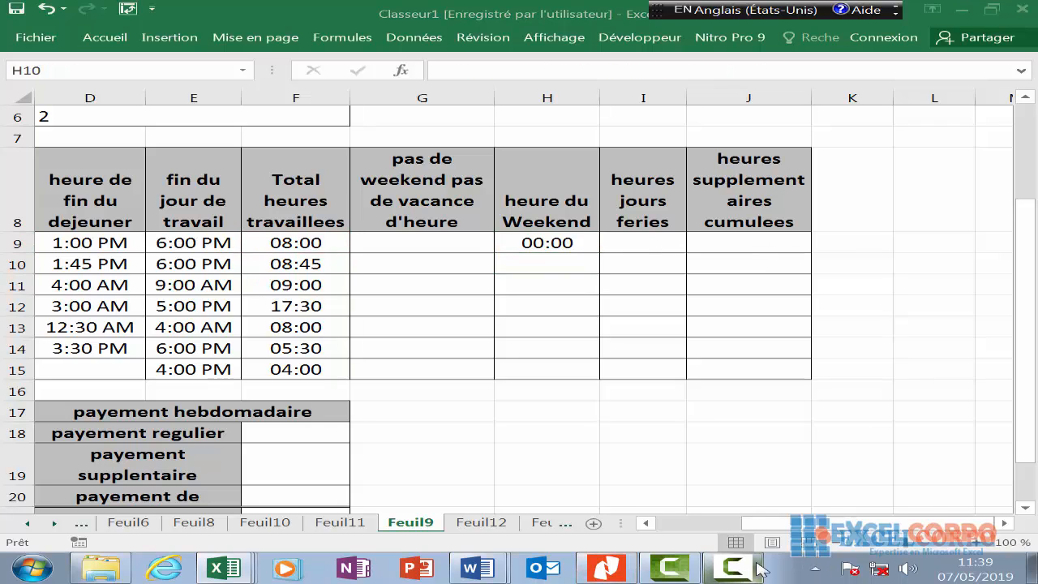
left_click(552, 241)
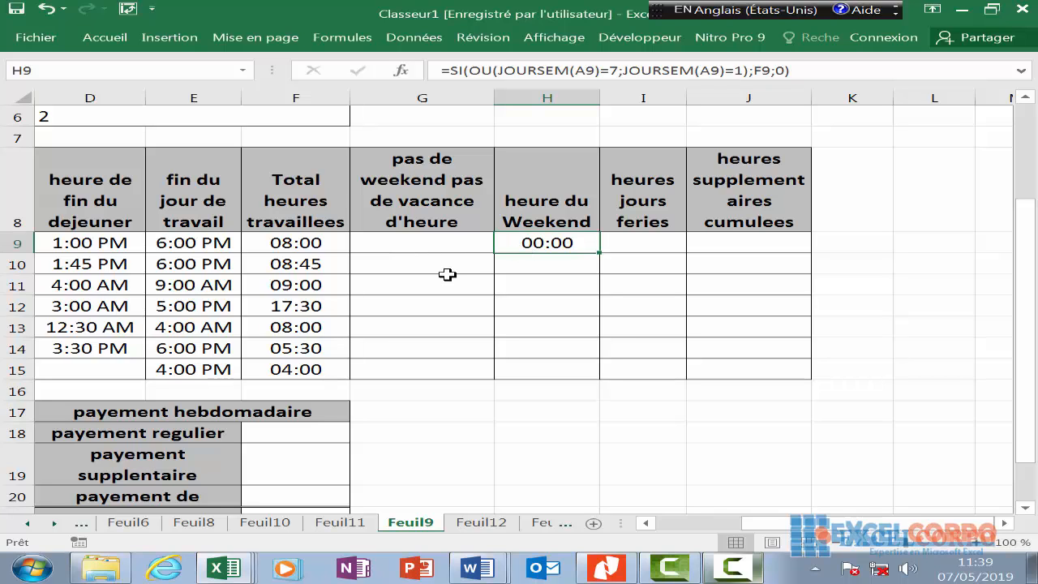
key("Left")
key("Left")
key("Left")
key("Left")
key("Left")
key("Left")
key("Left")
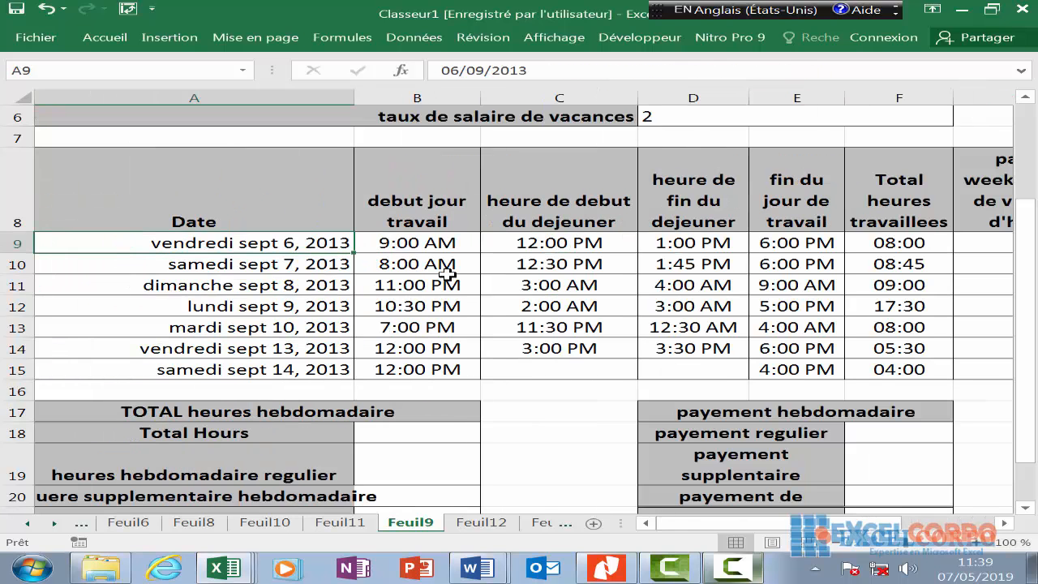
left_click(843, 235)
key("Right")
key("Right")
key("Right")
key("Right")
key("Right")
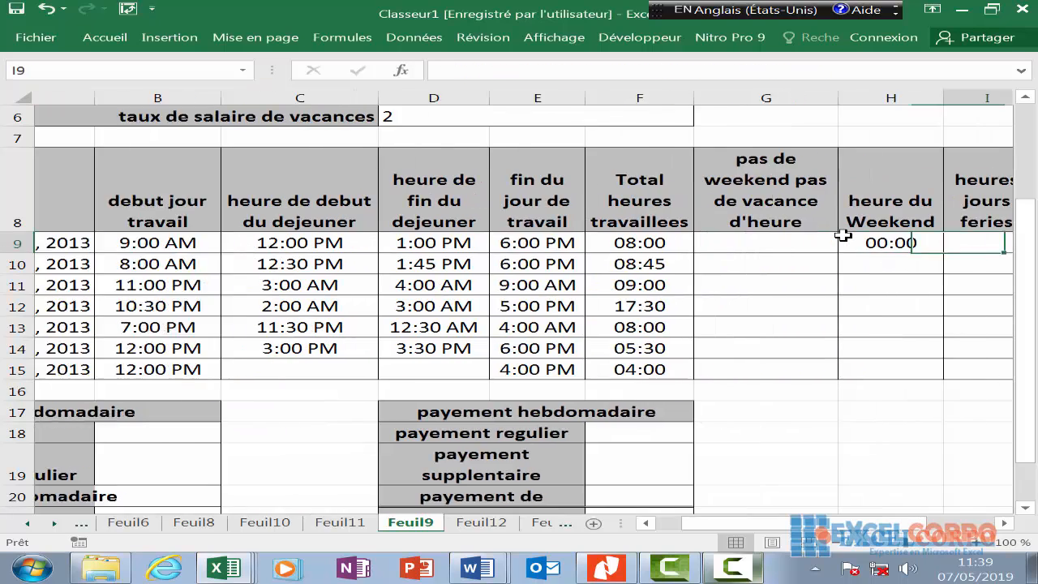
left_click(691, 239)
left_click(715, 263)
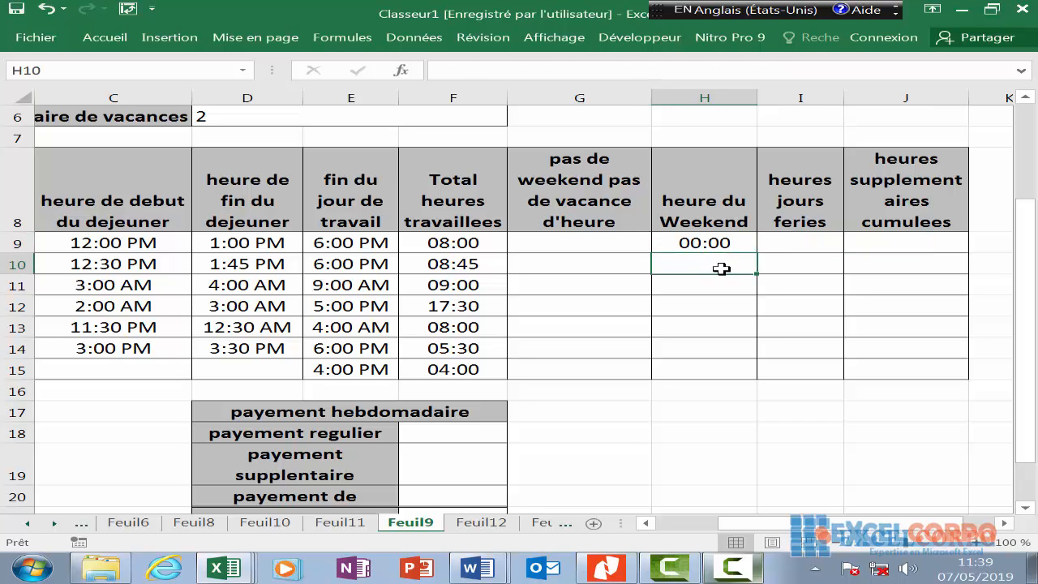
- Type H10's weekend tests JOURSEM(a10)=7 and JOURSEM(a10)=1, followed by f10 and 0
type("=")
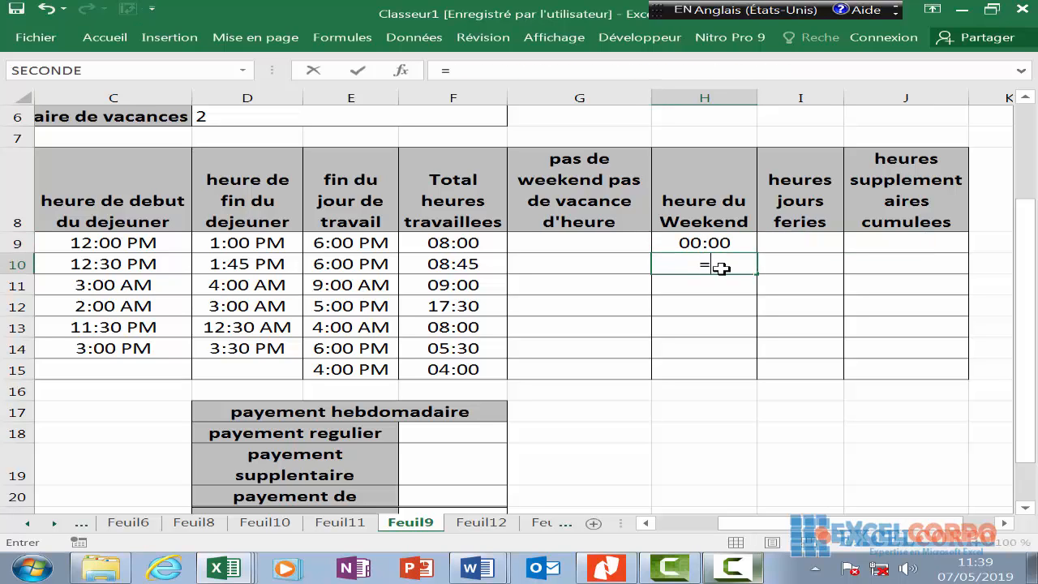
type("si")
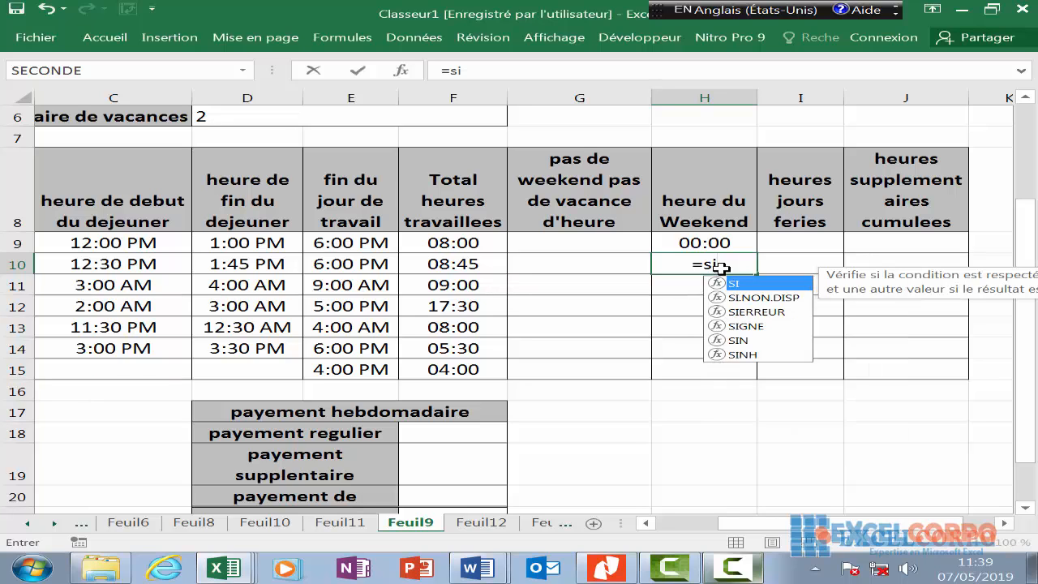
type("(")
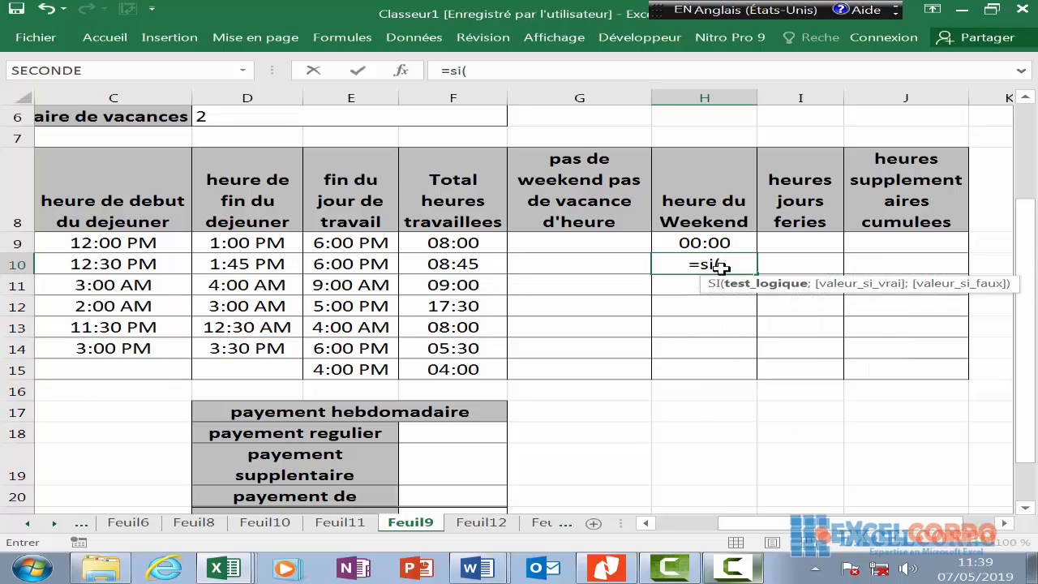
type("ou(")
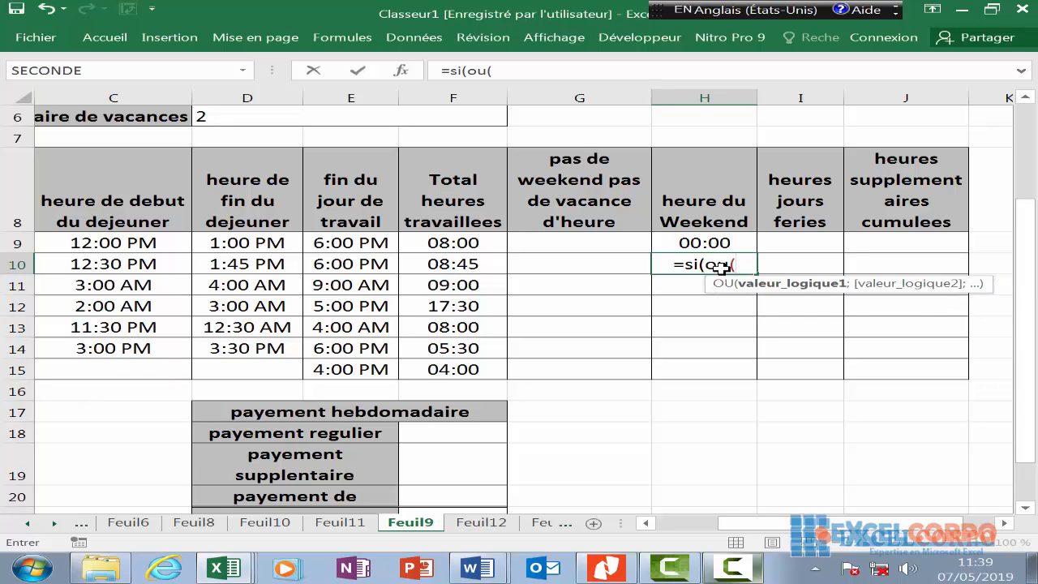
type("JOURSEM(a10")
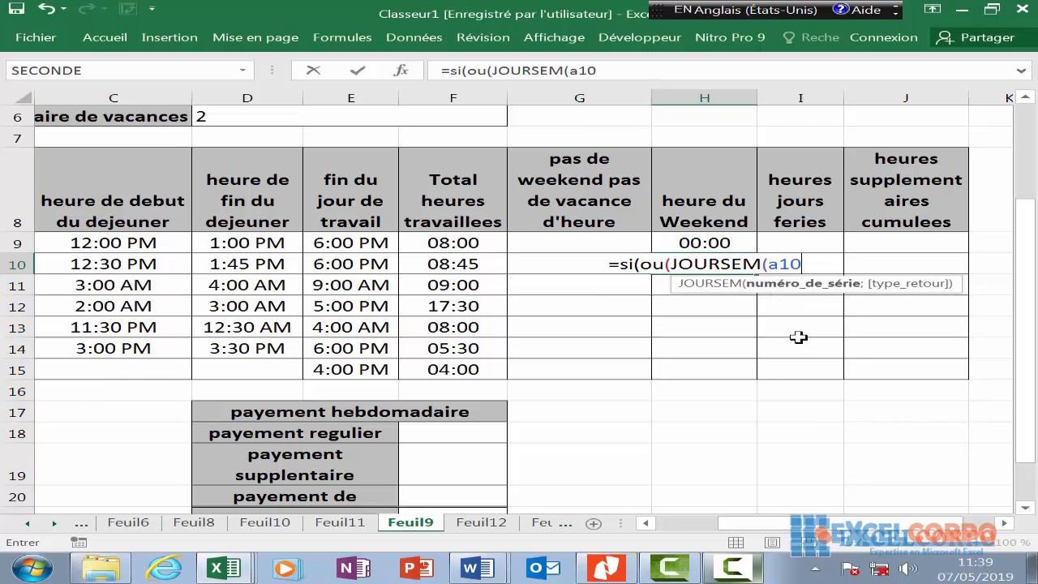
type(")=")
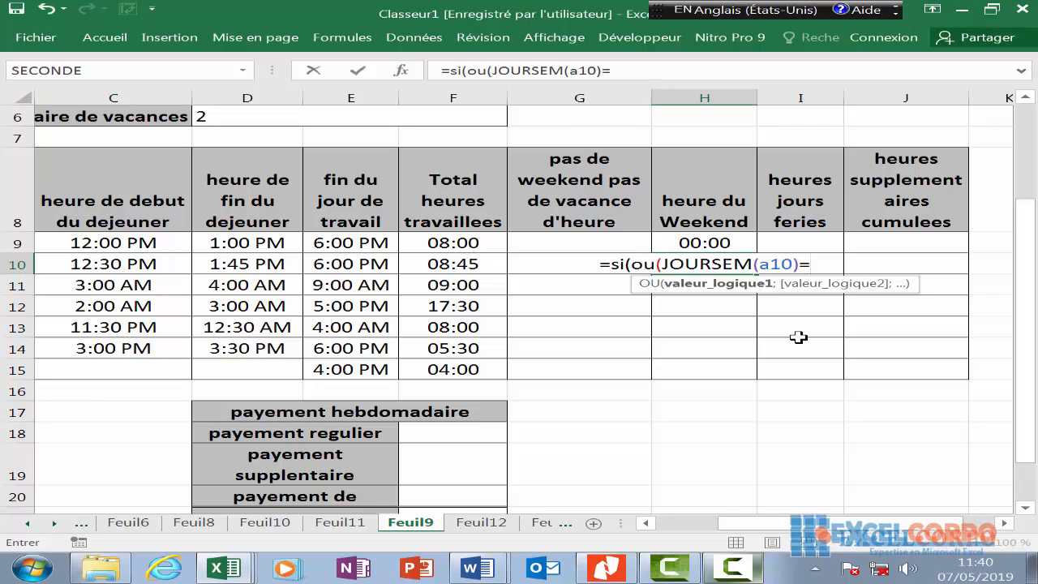
type("7")
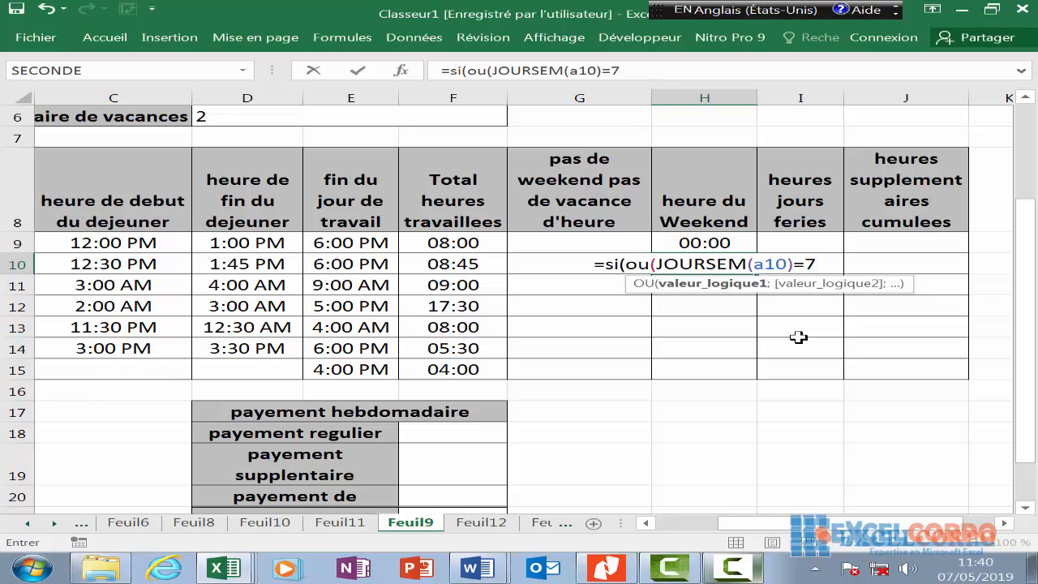
type(";jp")
key("BackSpace")
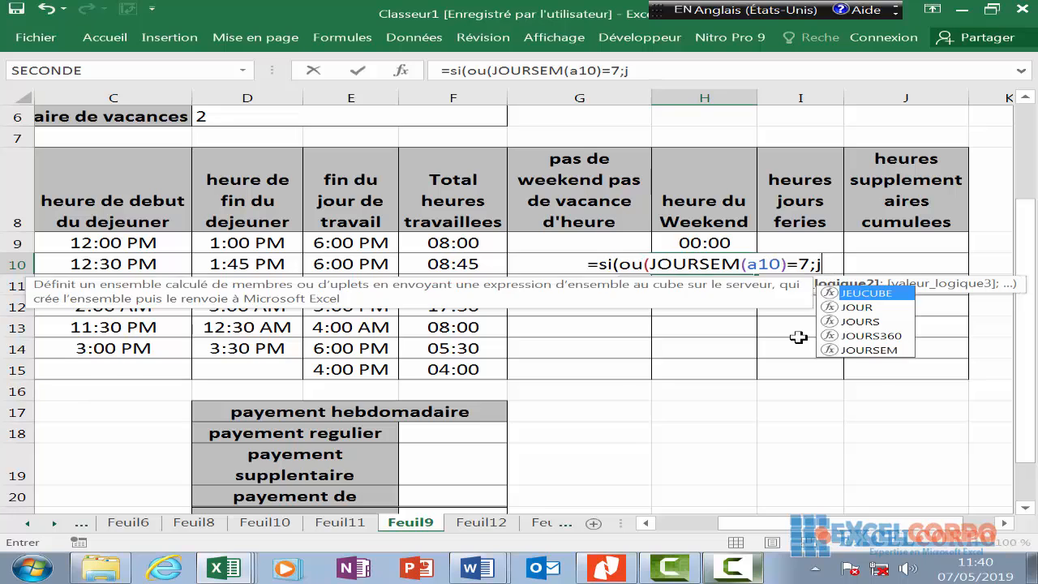
type("ou")
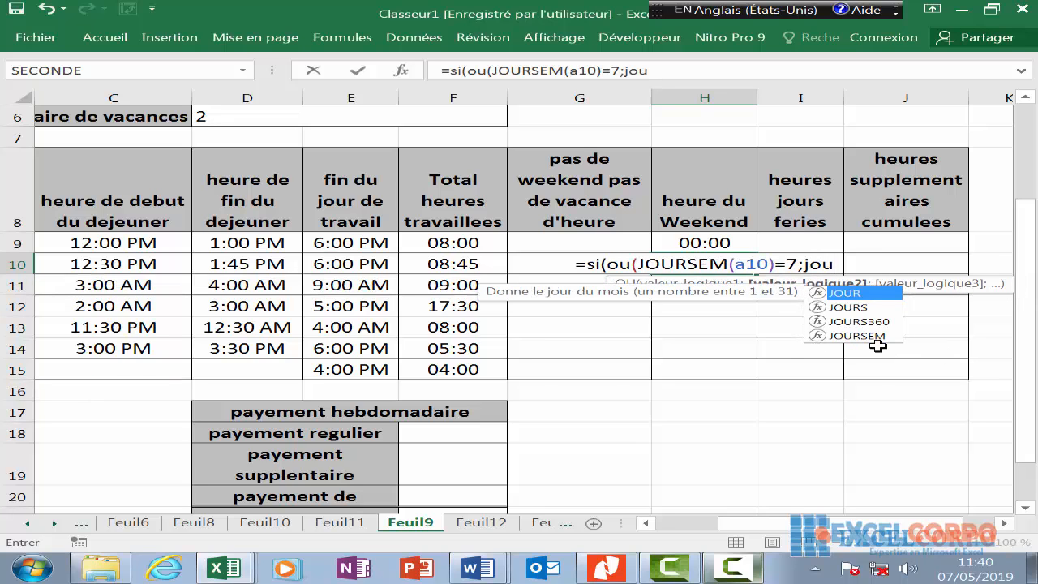
left_click(875, 338)
key("Tab")
type("a10")
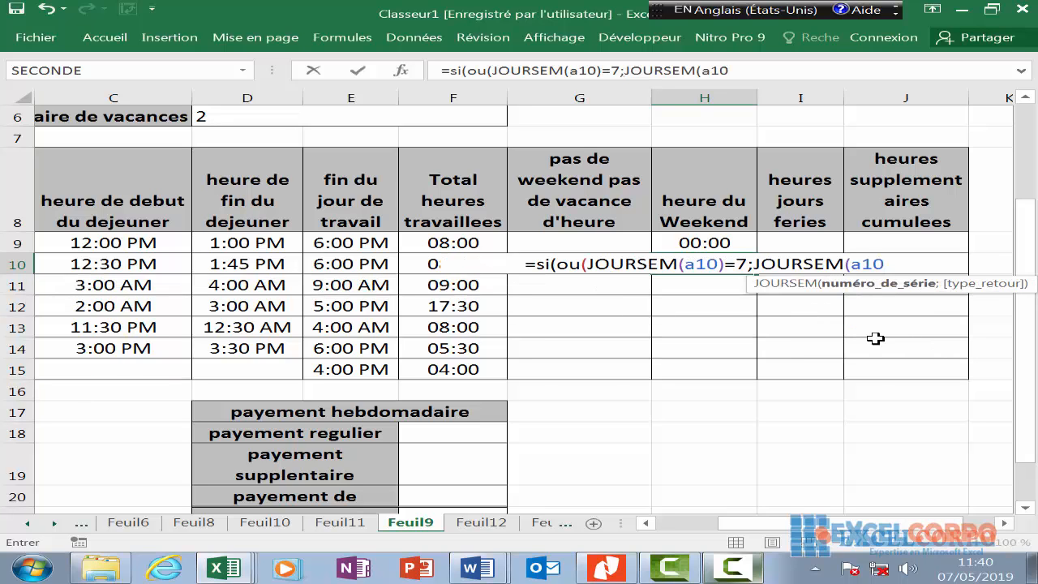
type(")=1),")
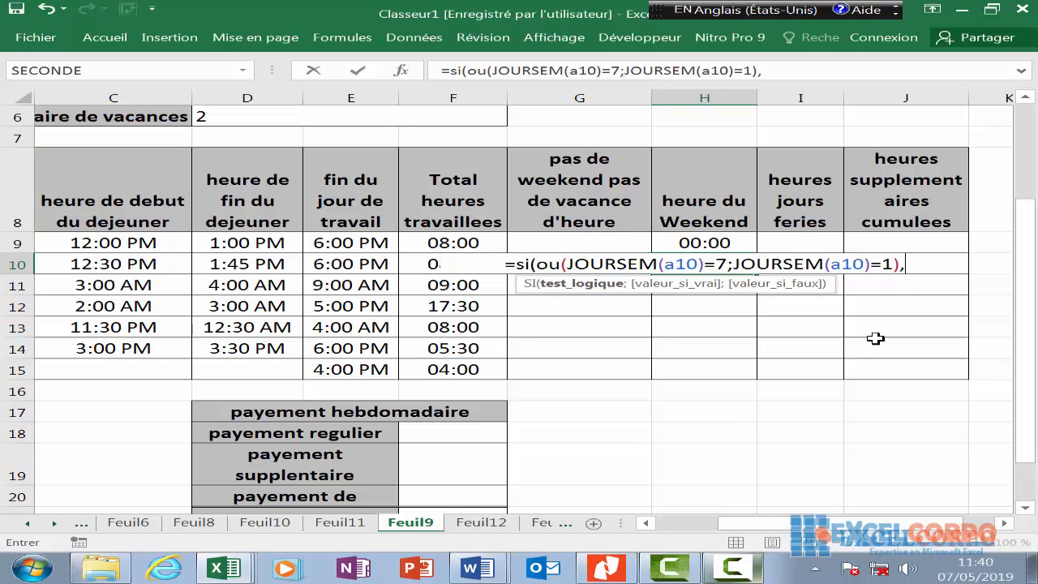
type("f10")
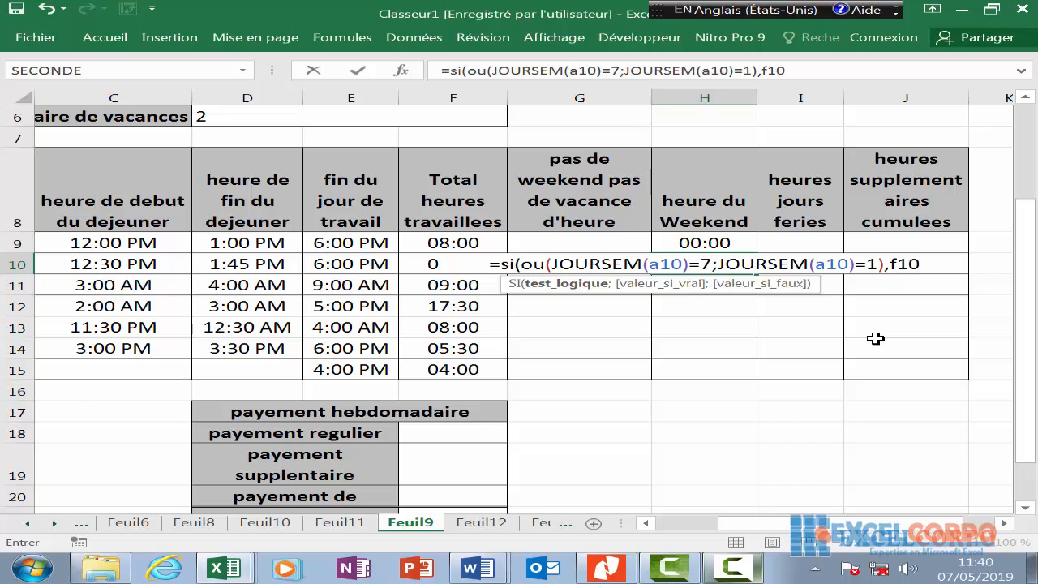
type(";")
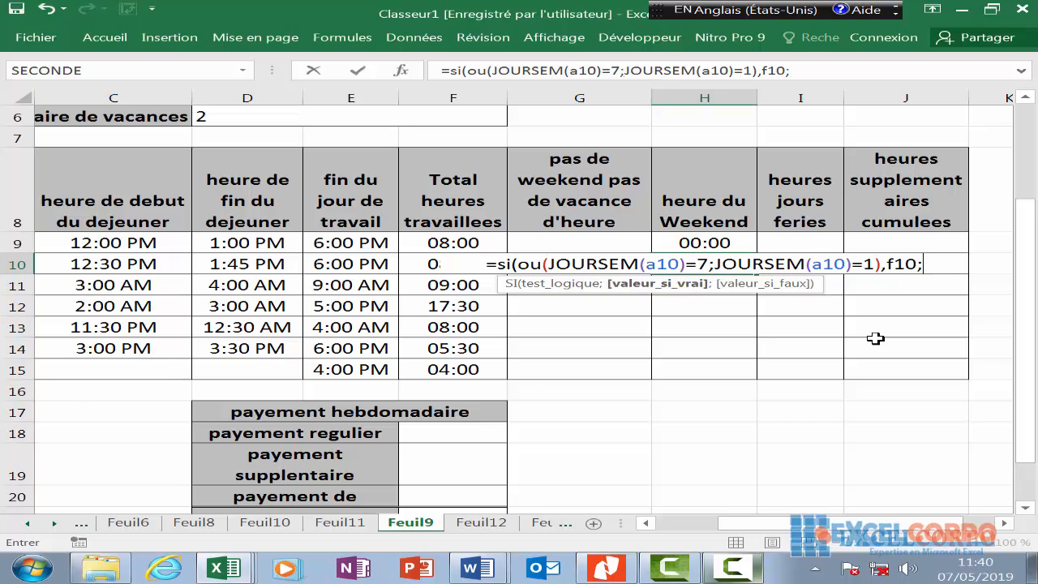
type("o")
- Fix the typos and the separator before f10, then commit so H10 shows 08:45
key("BackSpace")
type("0")
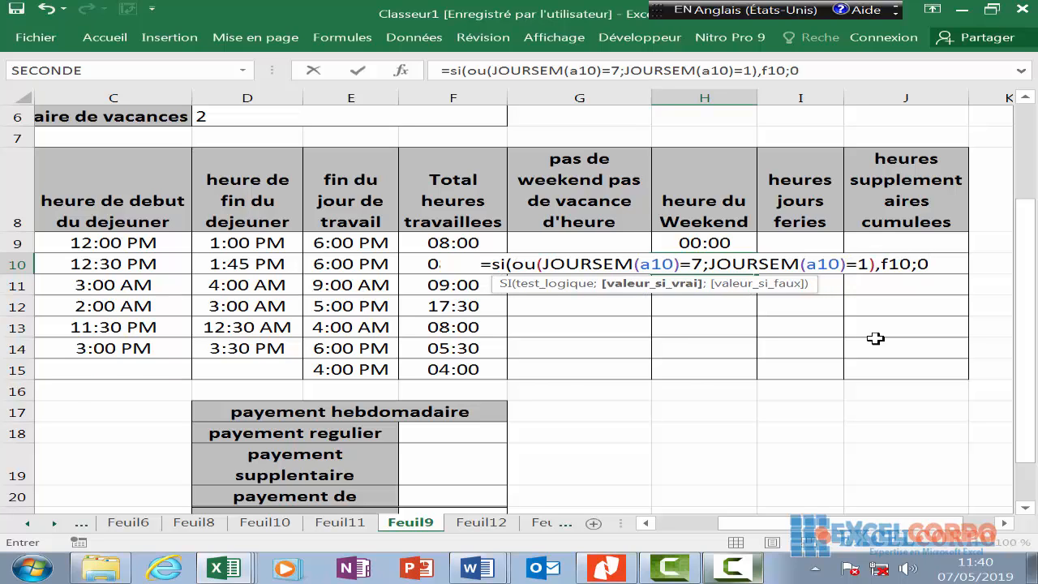
type(")")
key("Left")
key("Left")
key("Left")
key("Left")
key("Left")
key("Left")
key("BackSpace")
type(";")
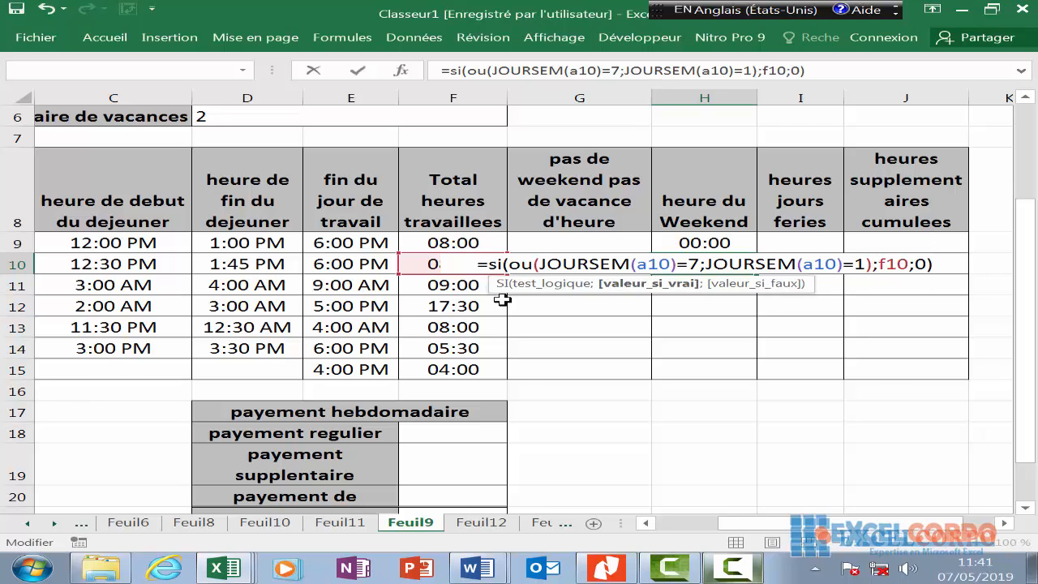
left_click(938, 265)
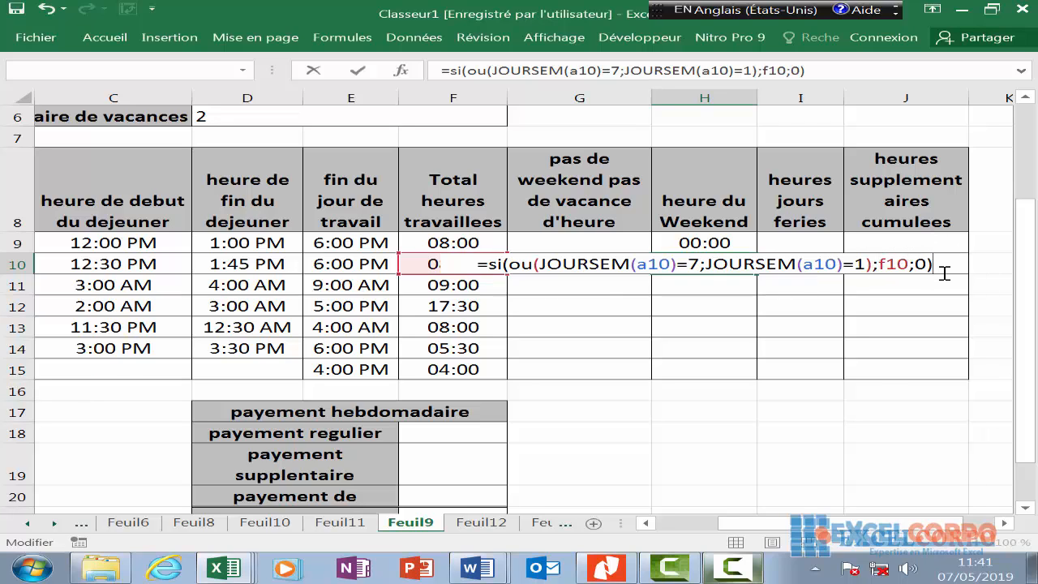
key("Return")
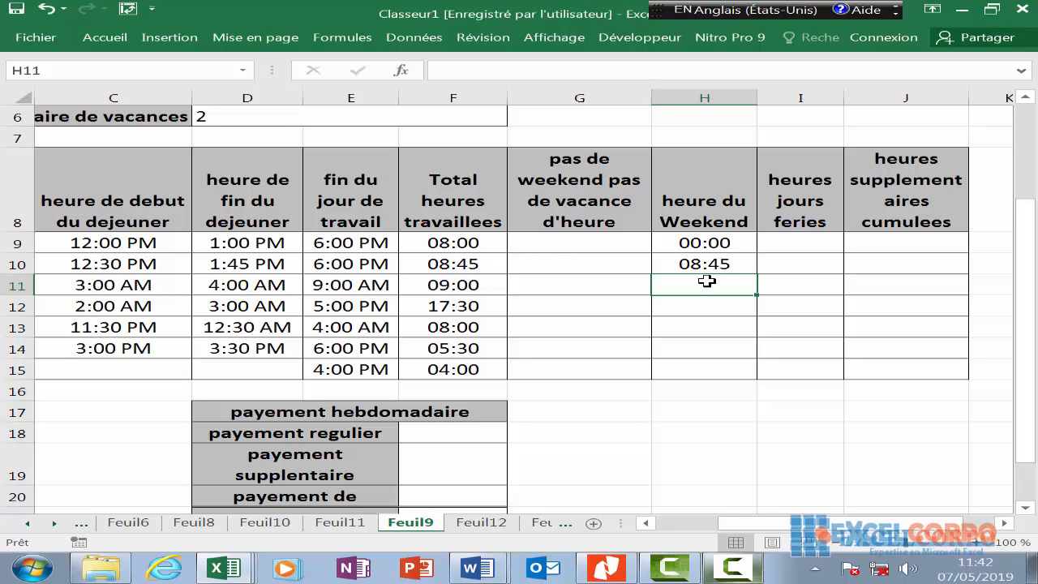
- Abandon the started entry in H11, check A10's date and H10's formula, then return to H11
type("=so")
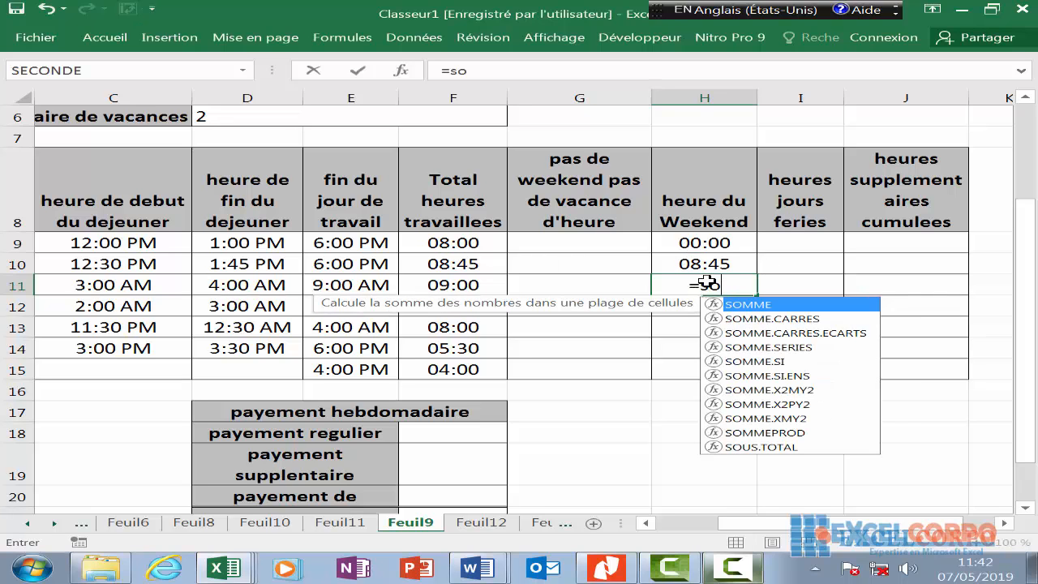
key("BackSpace")
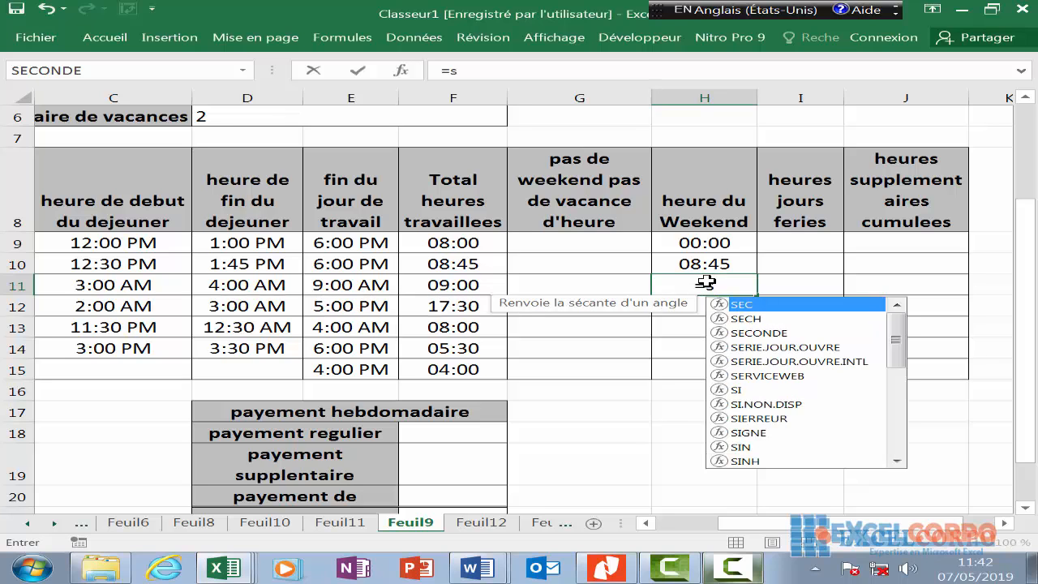
key("BackSpace")
key("BackSpace")
key("Escape")
key("Left")
key("Left")
key("Left")
key("Left")
key("Left")
key("Left")
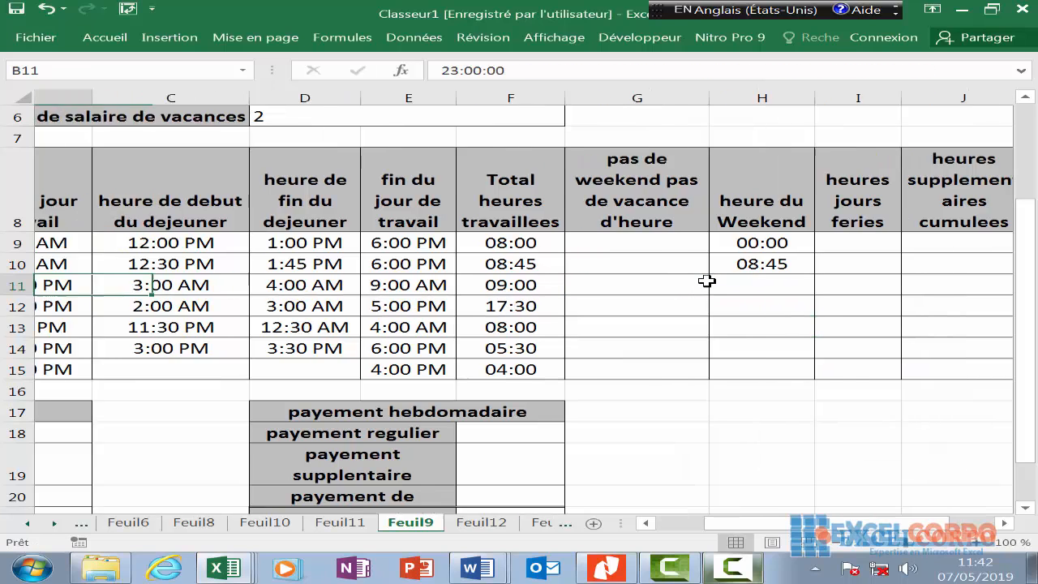
key("Left")
left_click(314, 265)
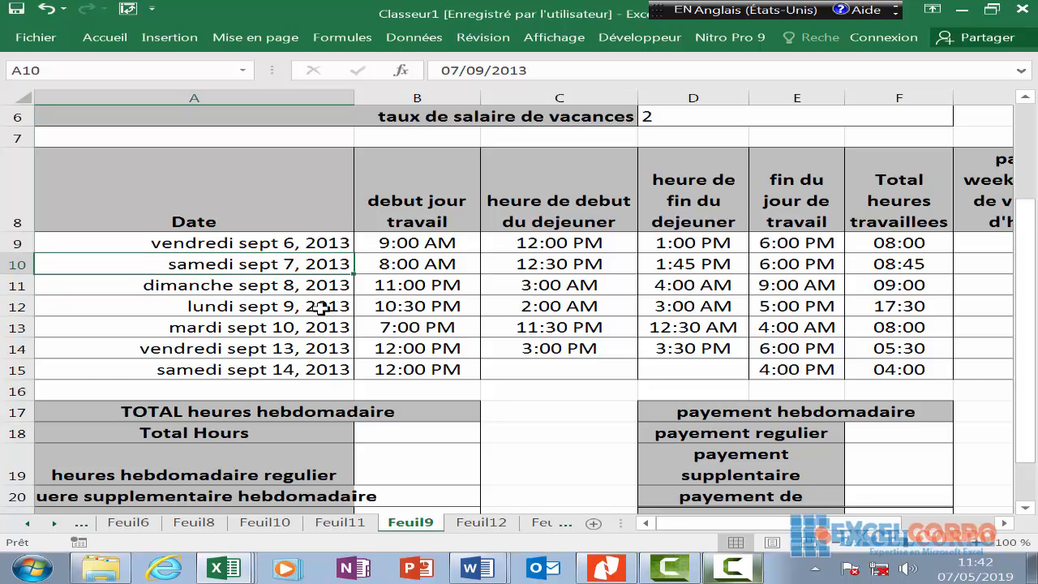
key("Right")
key("Right")
key("Right")
key("Right")
key("Right")
key("Right")
key("Right")
key("Right")
key("Right")
key("Right")
key("Right")
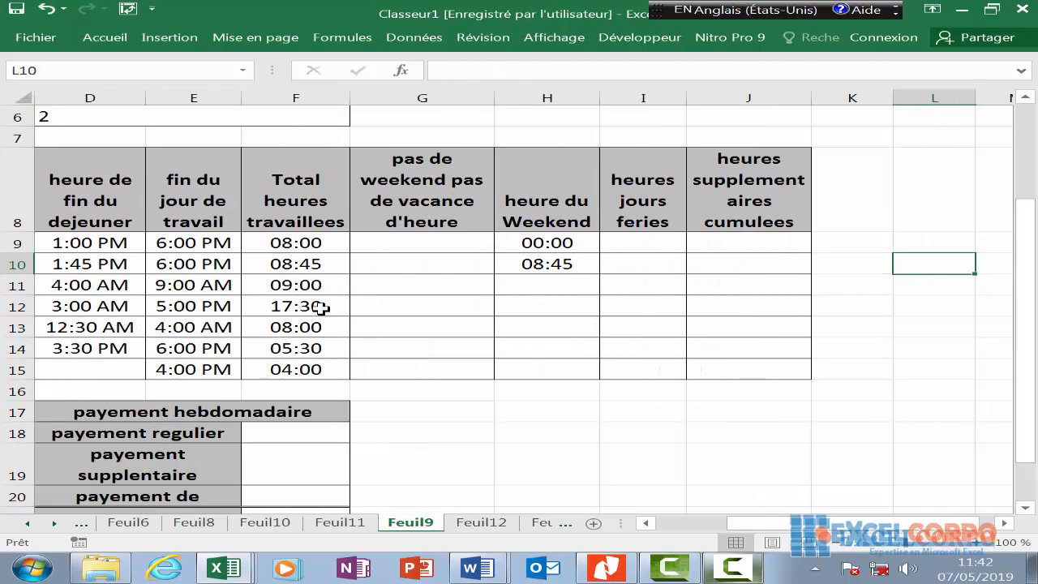
key("Left")
key("Left")
key("Left")
key("Left")
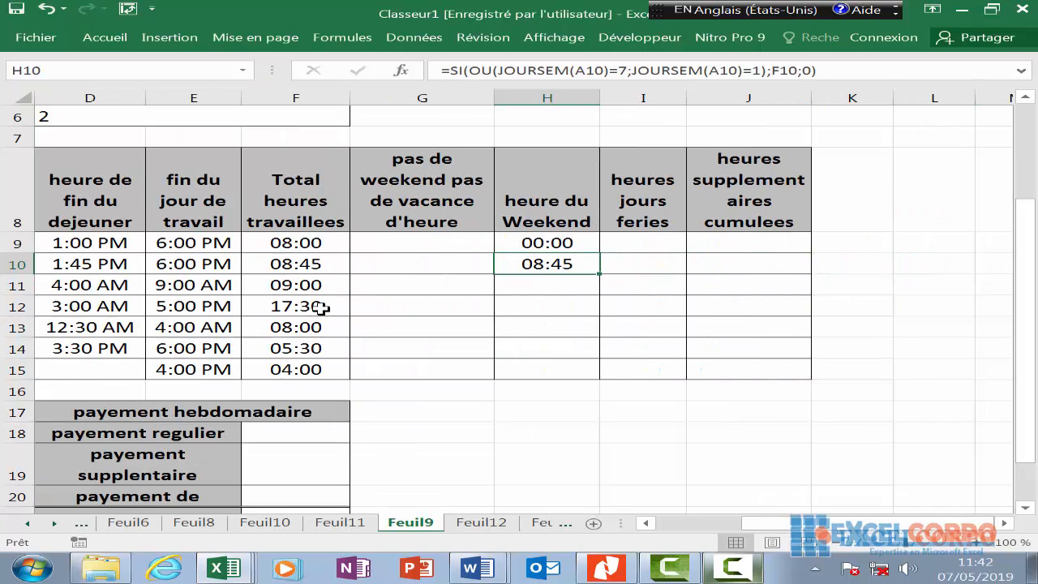
key("Down")
- Begin H11's formula with =SI(OU(JOURSEM(A11)=7;, correcting typos in the function names
type("=so")
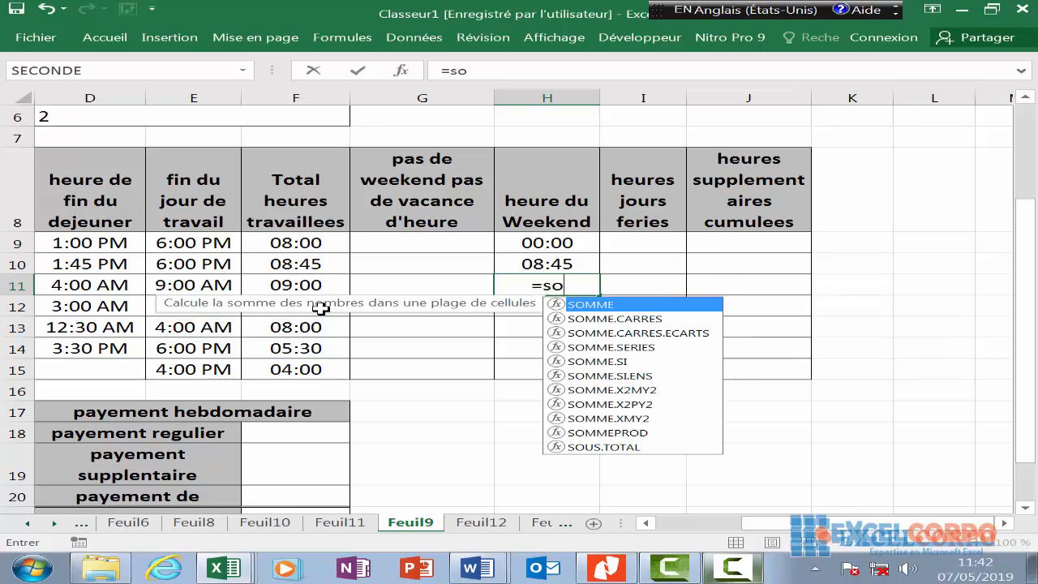
key("BackSpace")
type("i")
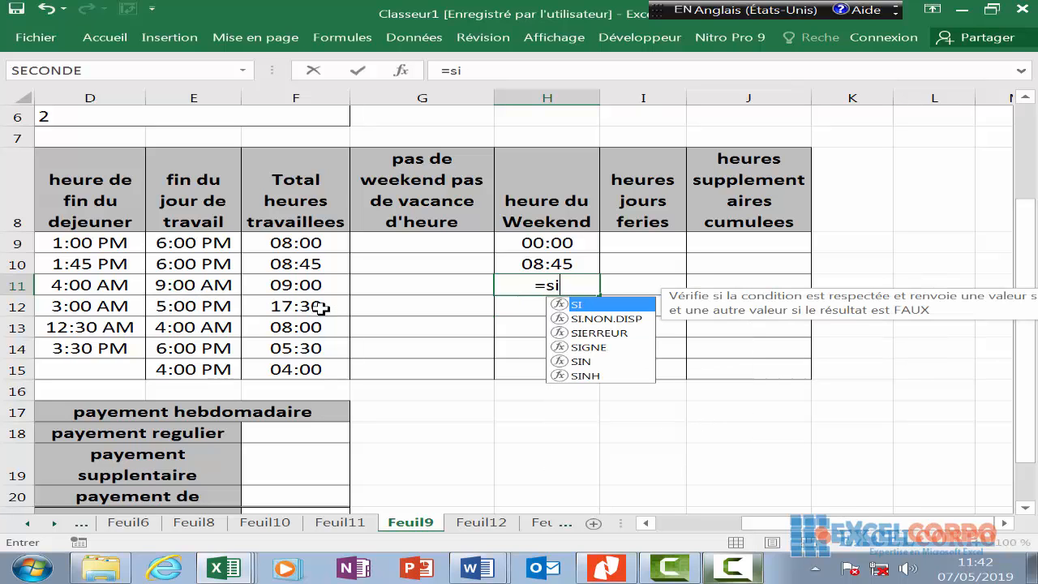
type("(")
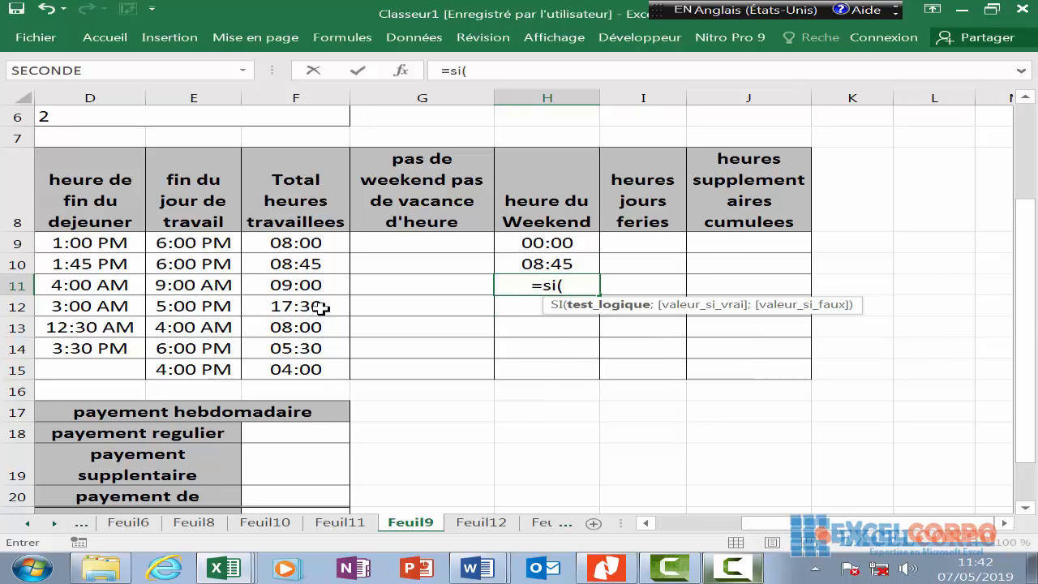
type("o")
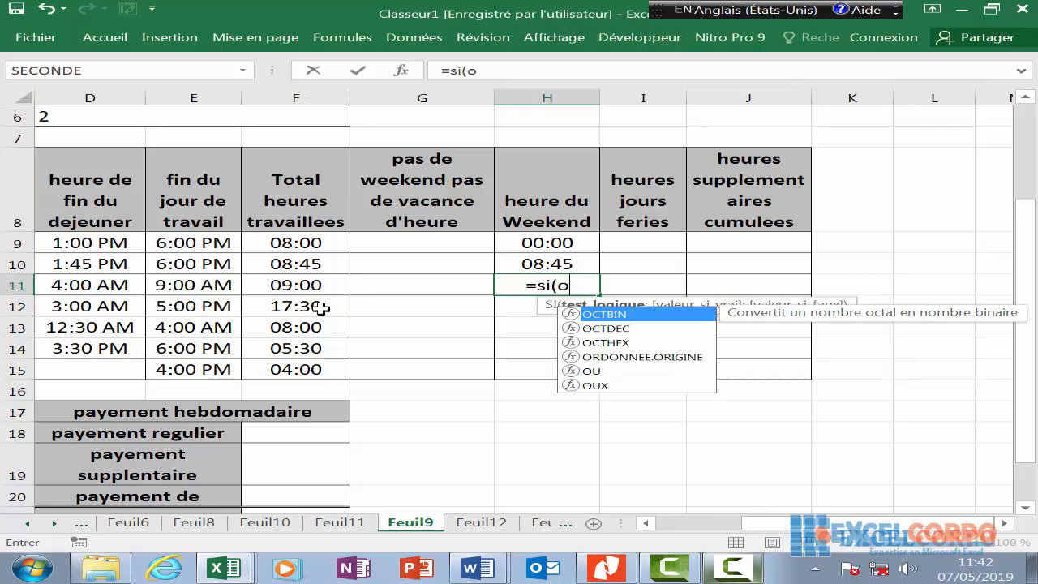
type("u")
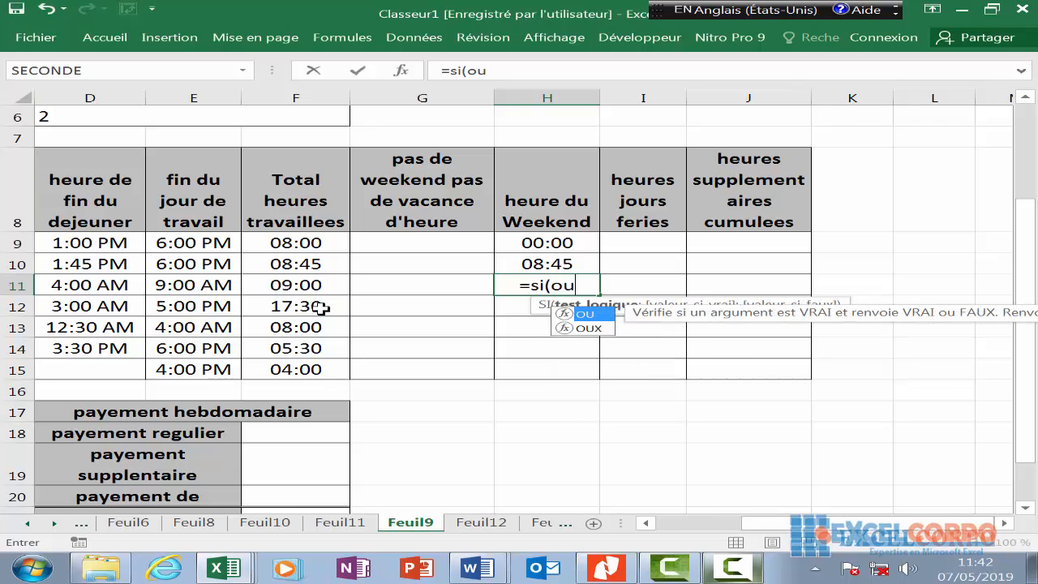
type("(")
type("jo")
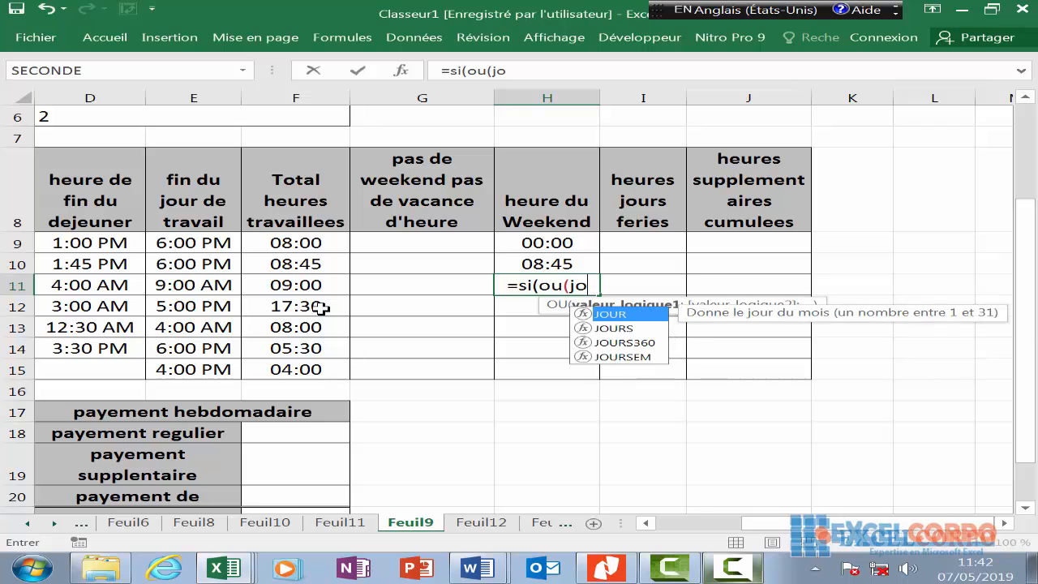
type("ursw")
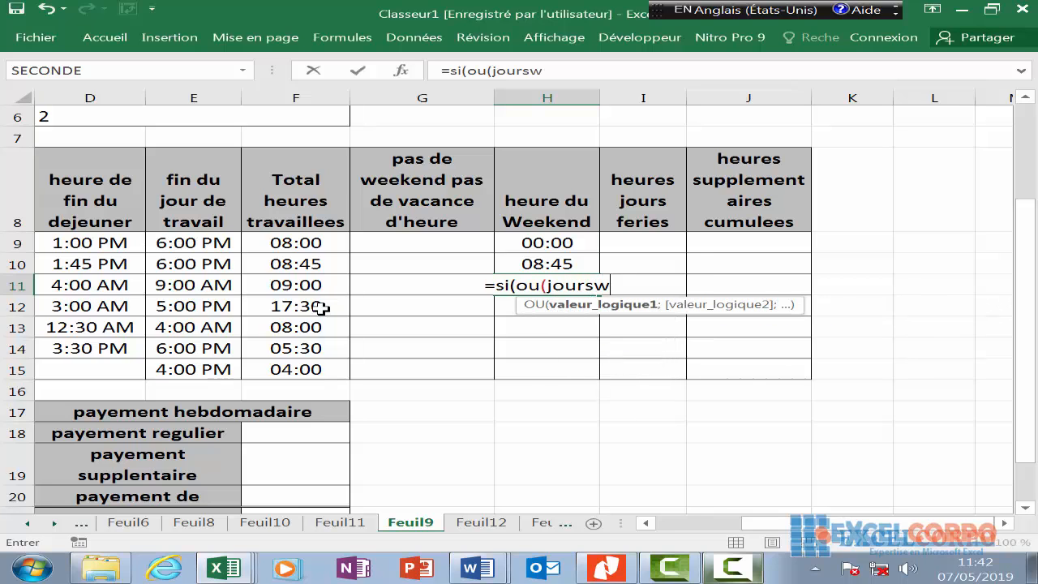
key("BackSpace")
type("e")
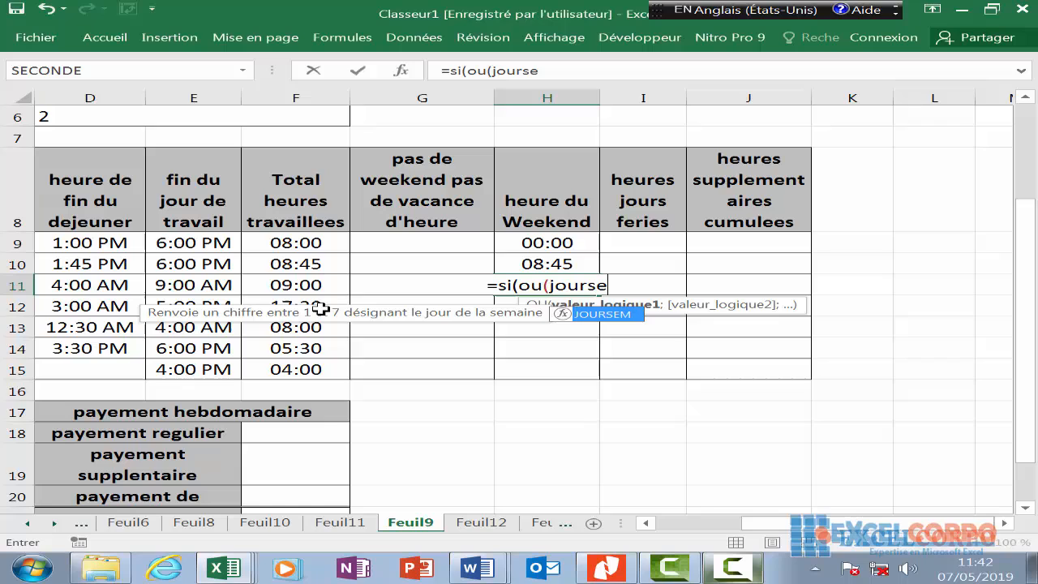
double_click(630, 319)
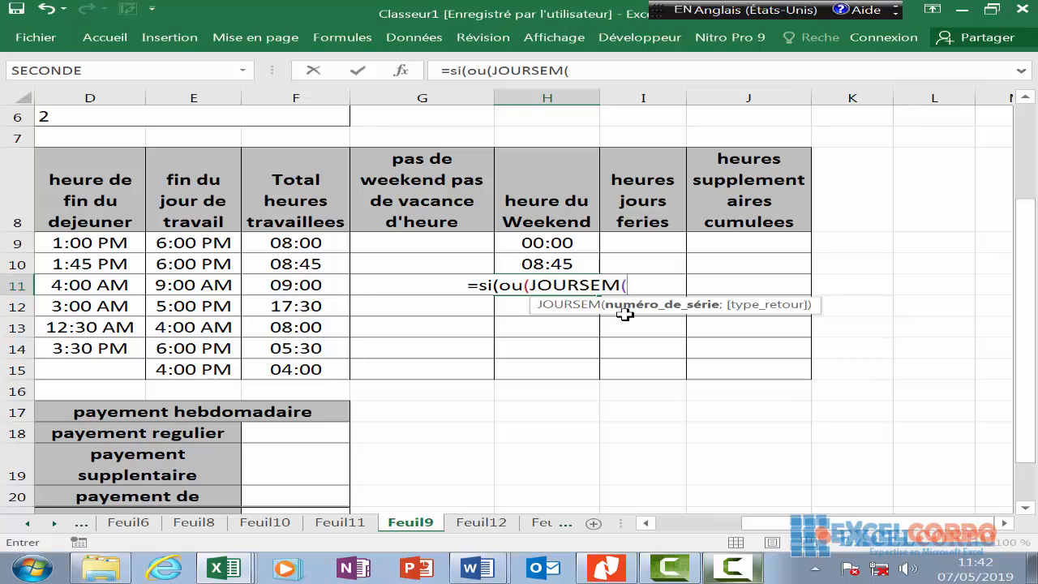
type("a11")
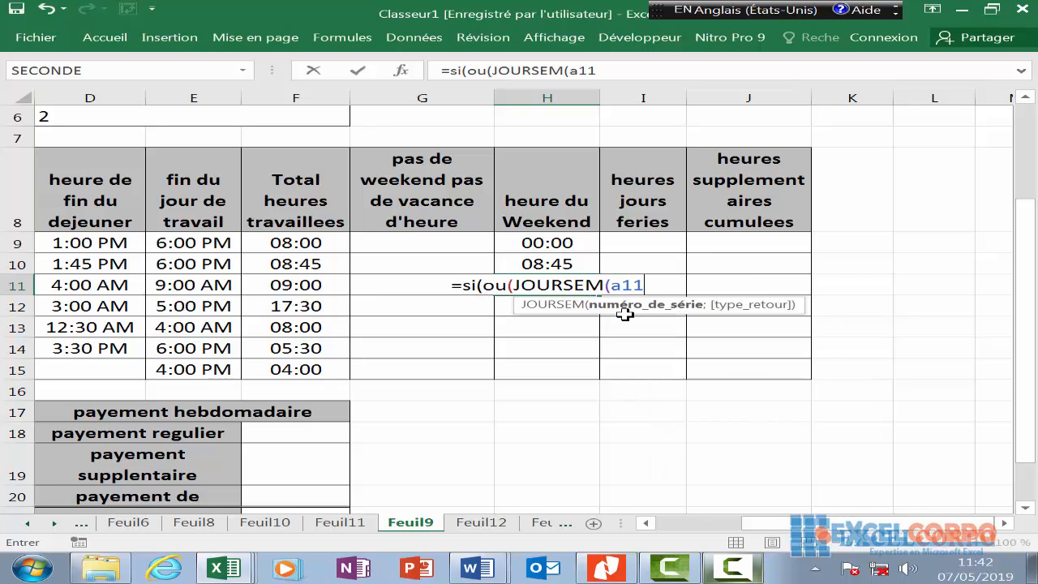
type(")")
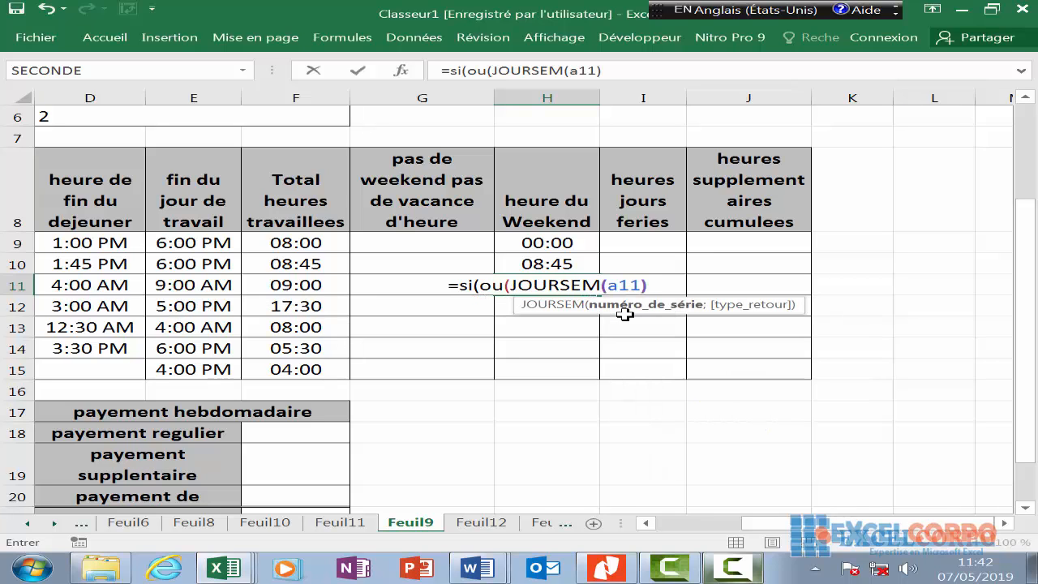
type("=")
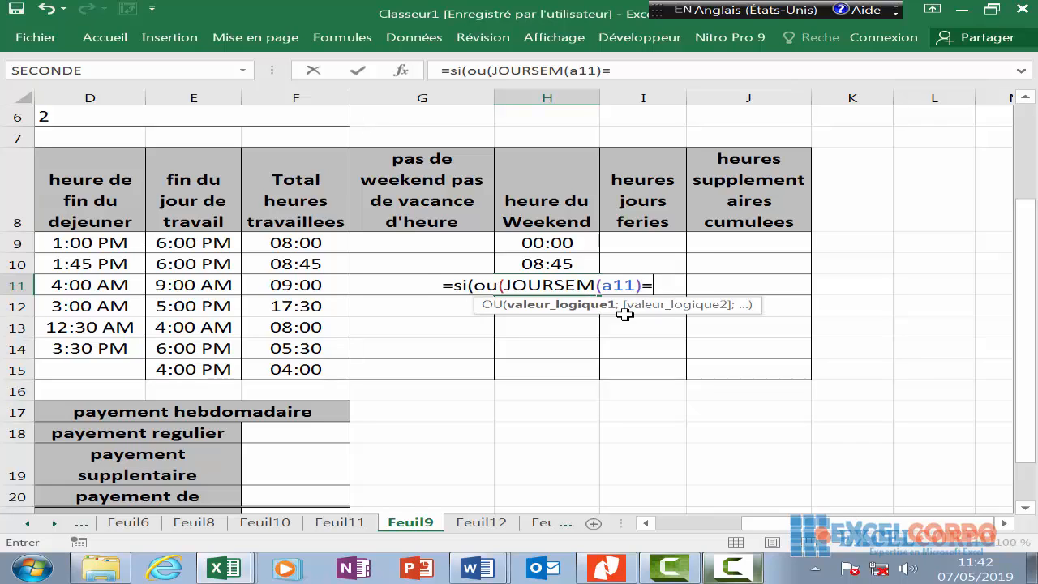
type("7")
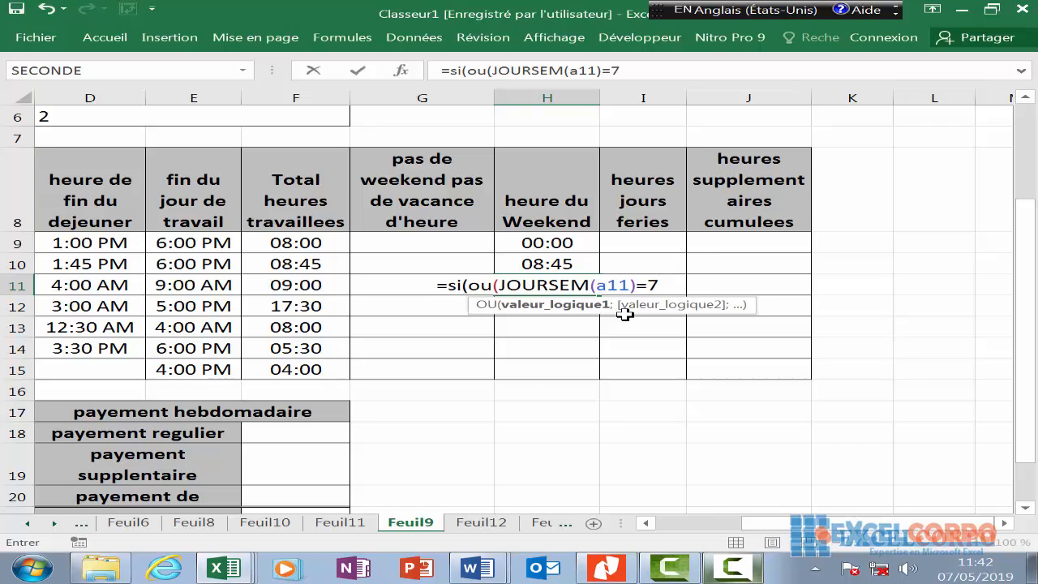
type(";")
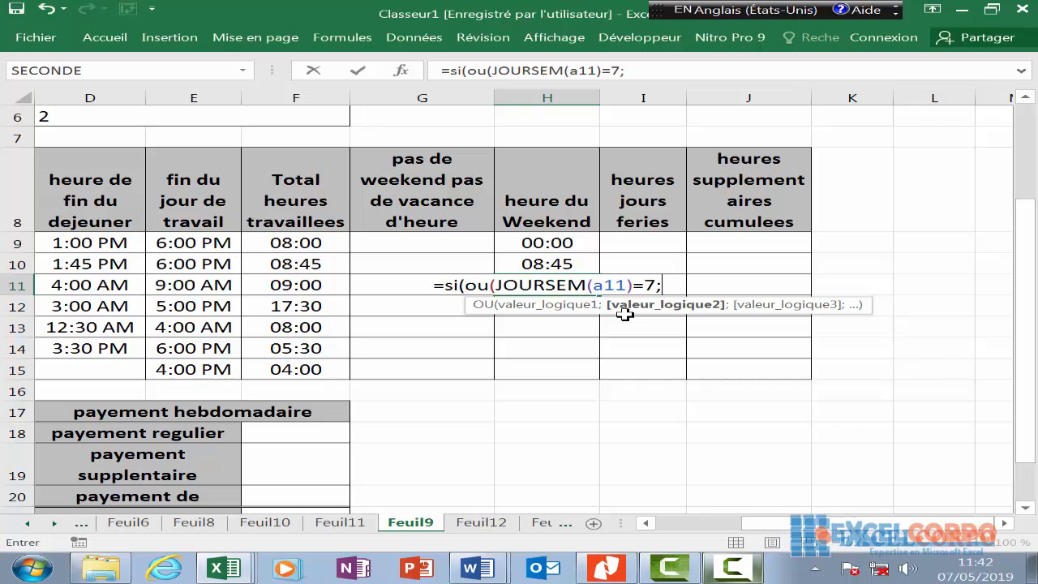
type("h")
- Add the Sunday test JOURSEM(A11)=1 with F11 as the result and commit, showing 09:00
key("BackSpace")
type("jo")
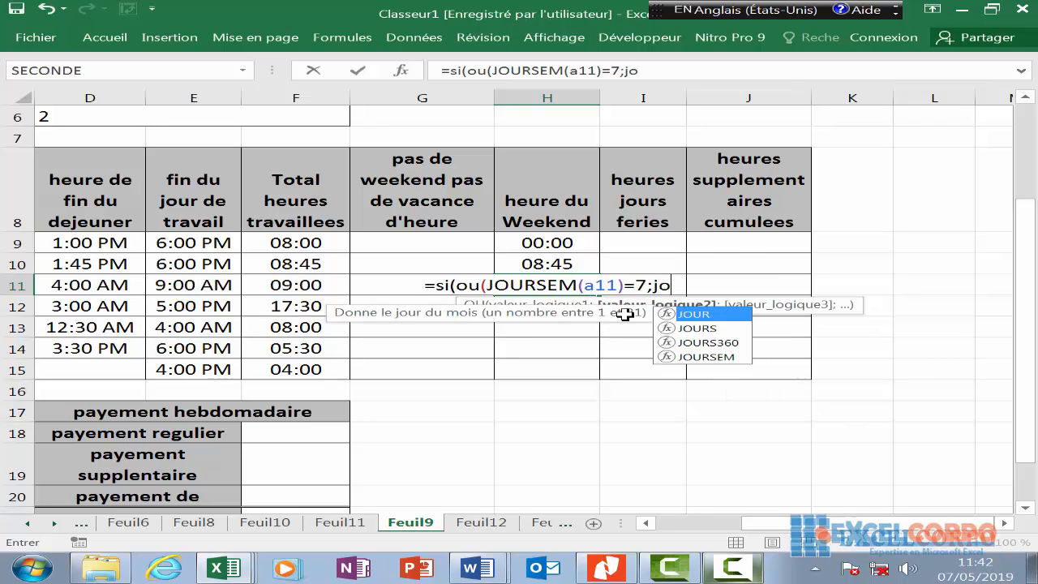
type("u")
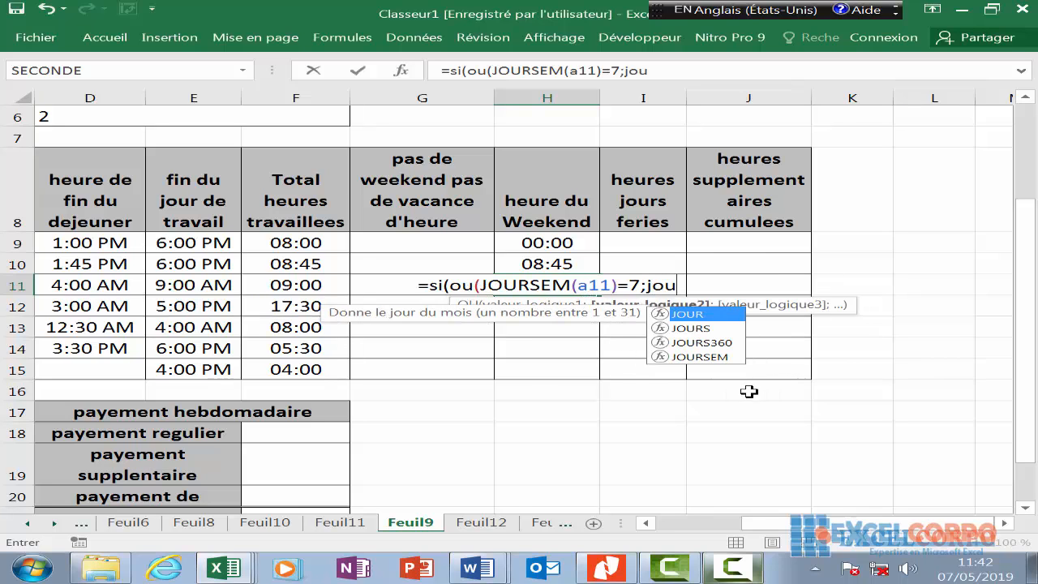
double_click(698, 357)
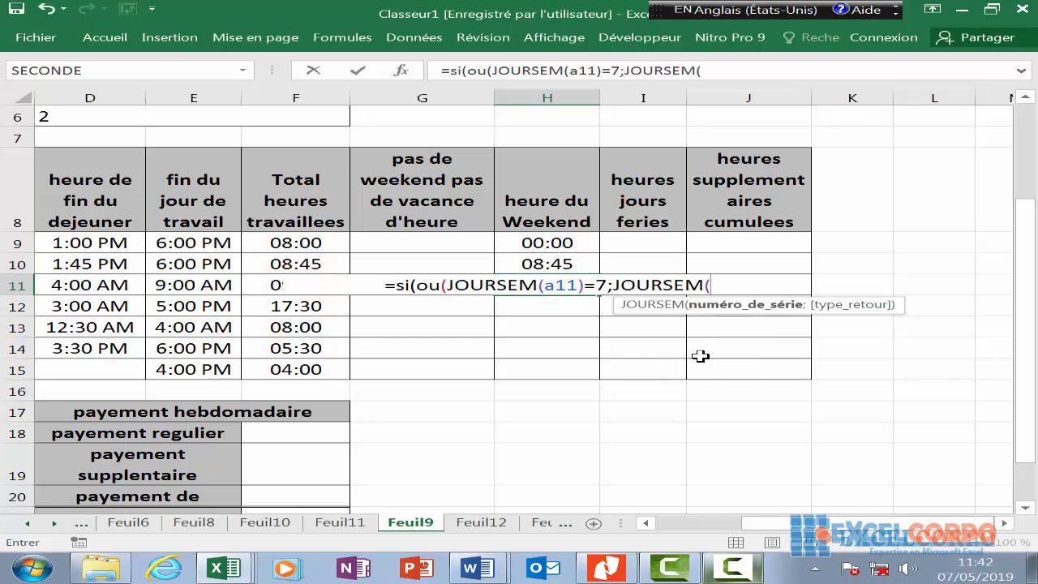
type("a11")
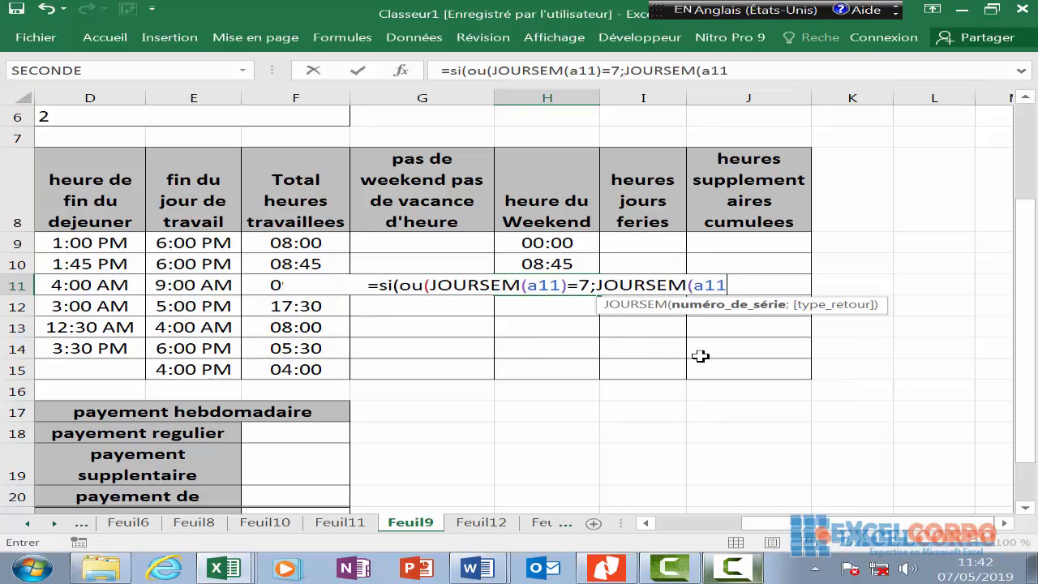
type(")=1")
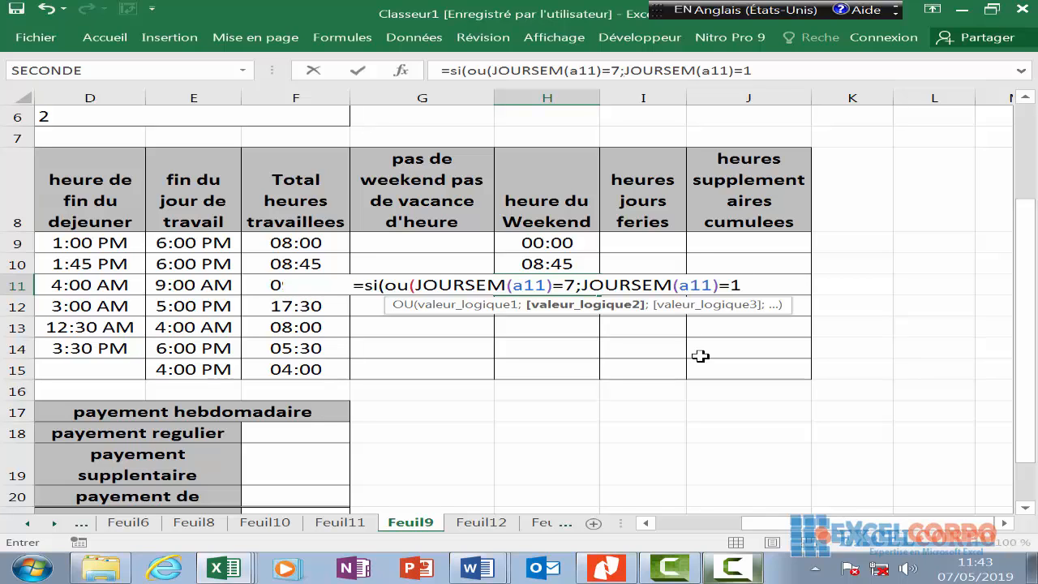
type(");")
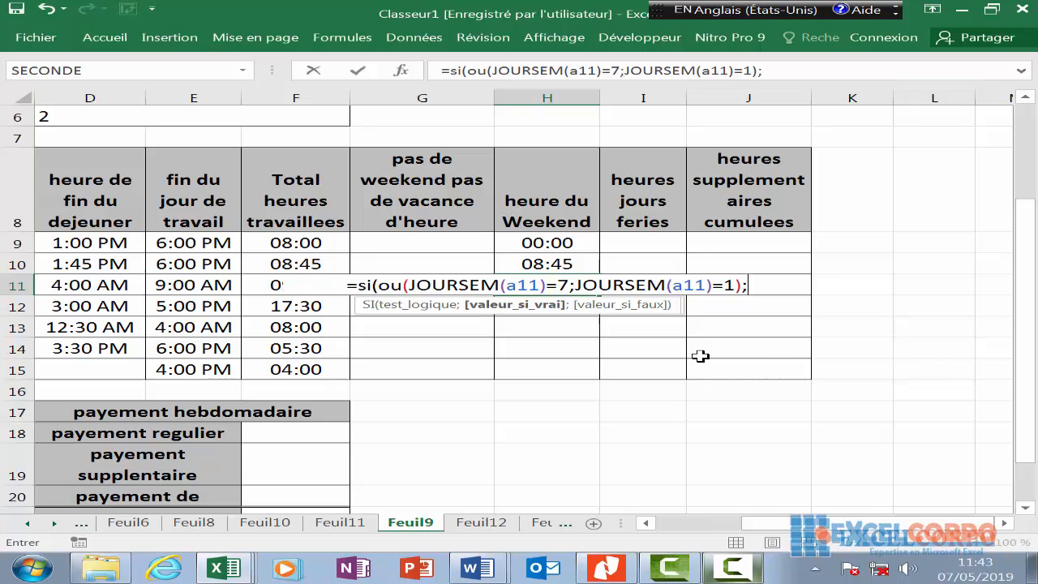
type("f")
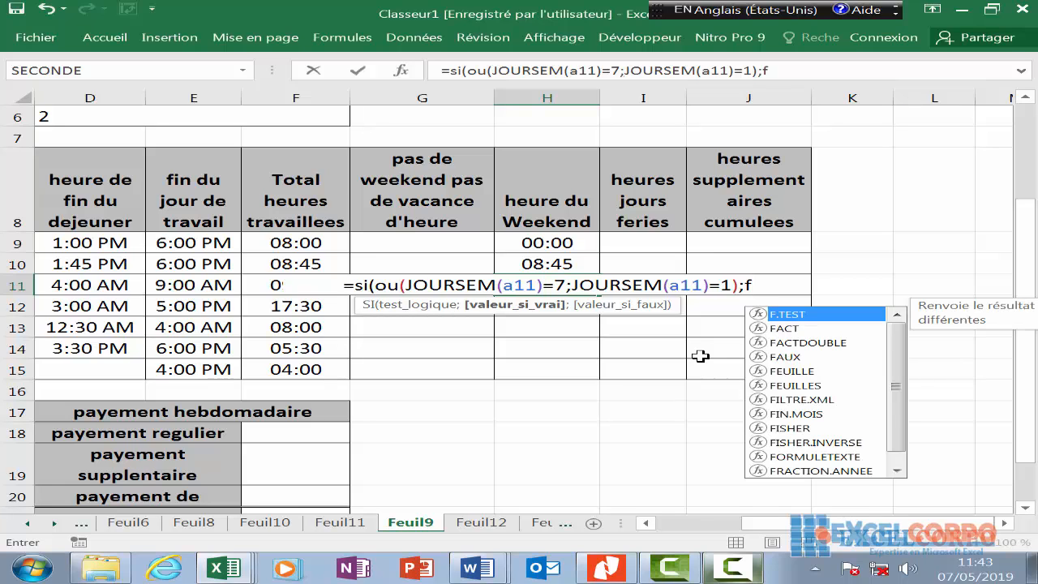
type("11")
key("Return")
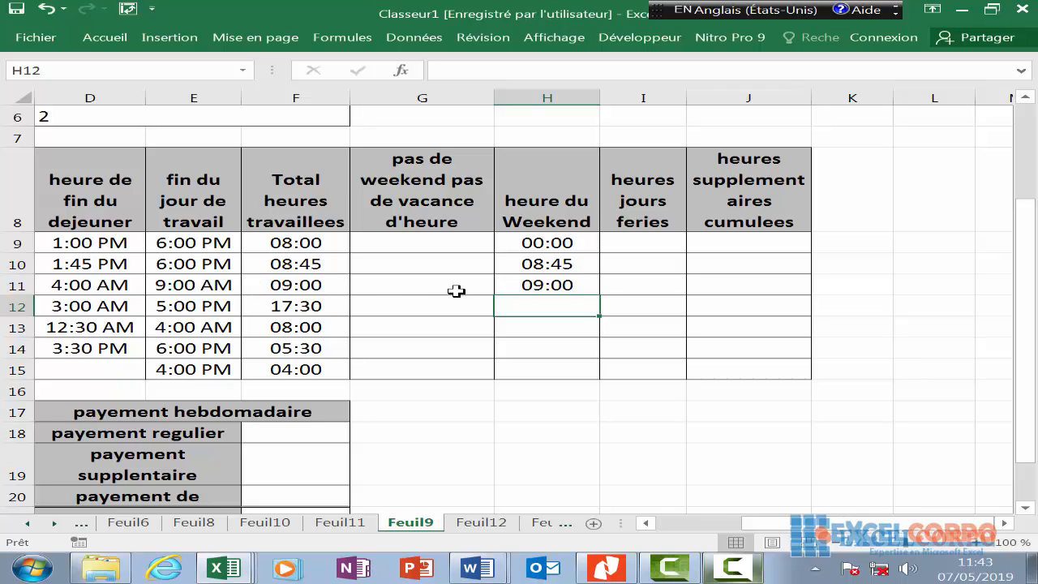
- Verify the F11 hours and the A11 date that H11's formula refers to
left_click(372, 289)
key("ctrl+Left")
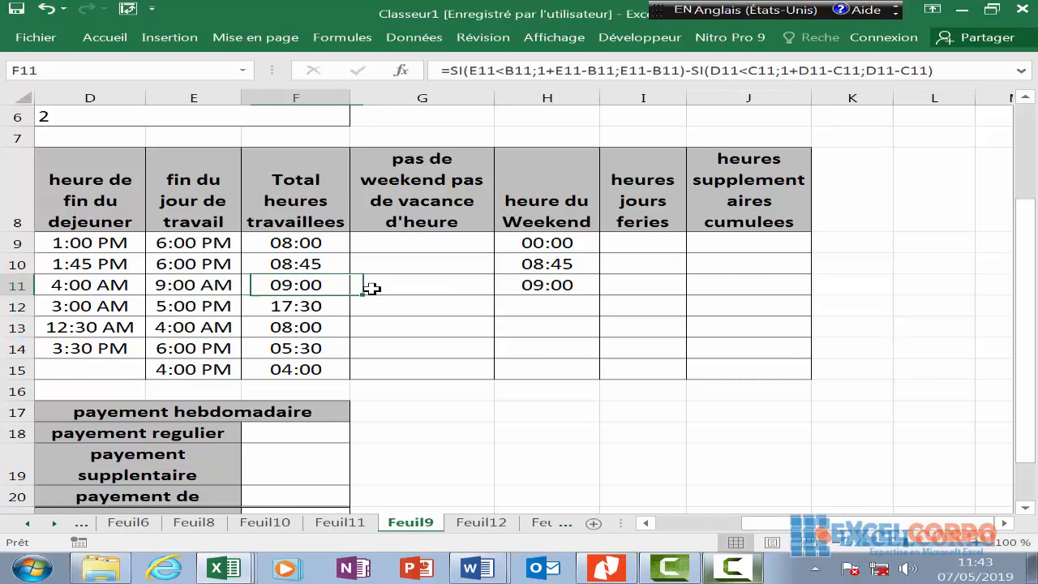
key("ctrl+Left")
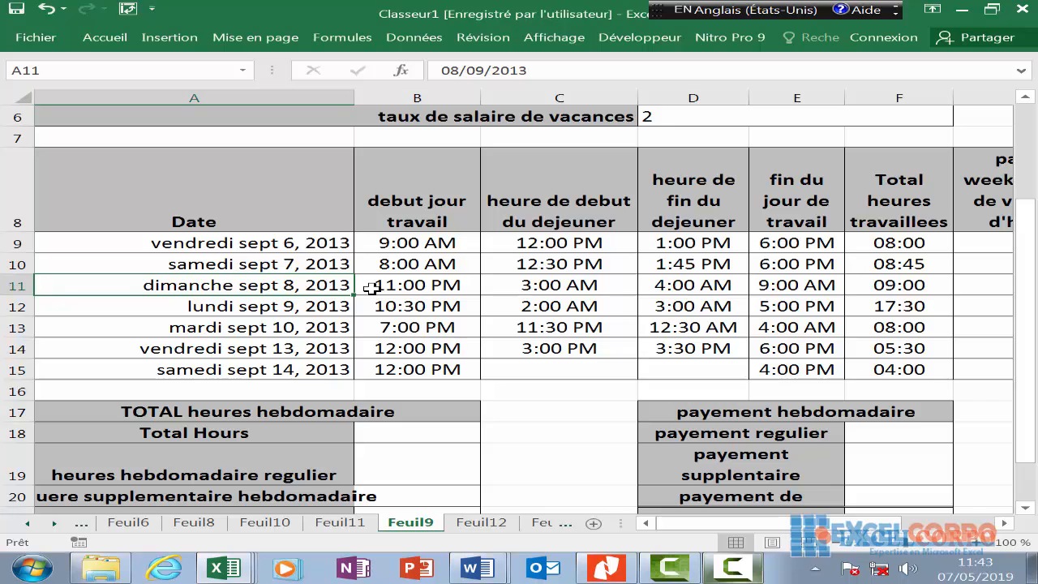
key("Right")
key("Right")
key("Right")
key("Right")
key("Right")
key("Right")
key("Right")
key("Right")
key("Right")
key("Right")
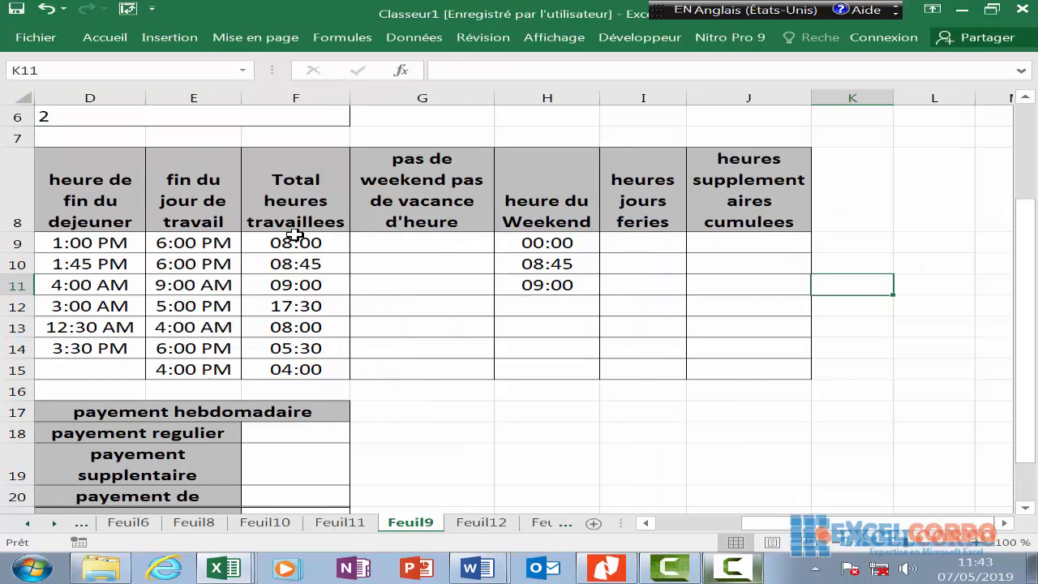
left_click(573, 297)
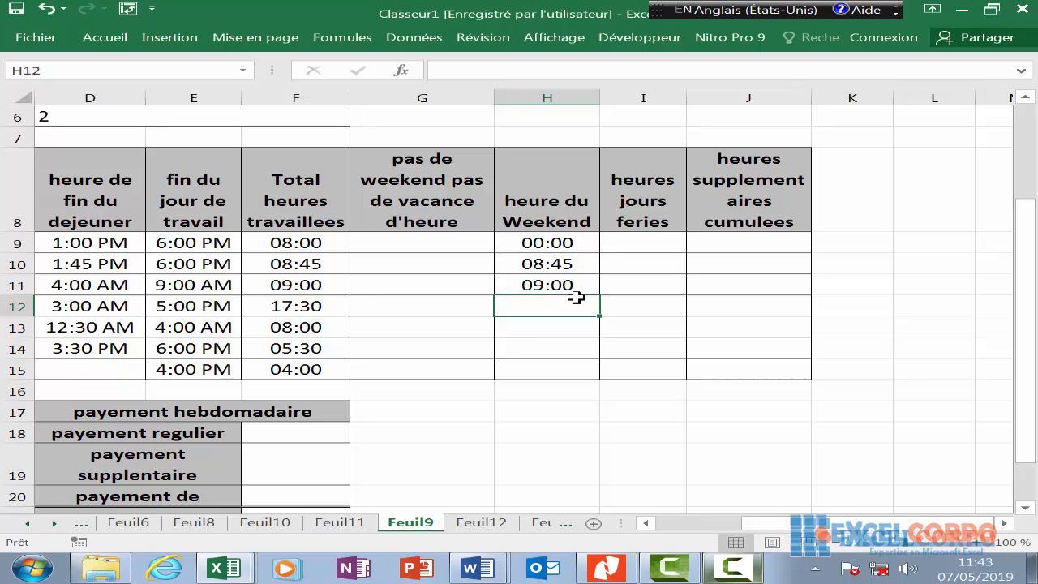
- Enter =SI(OU(JOURSEM(A12)=7;JOURSEM(A12)=1);F12;0) in H12, which shows 00:00
type("=si")
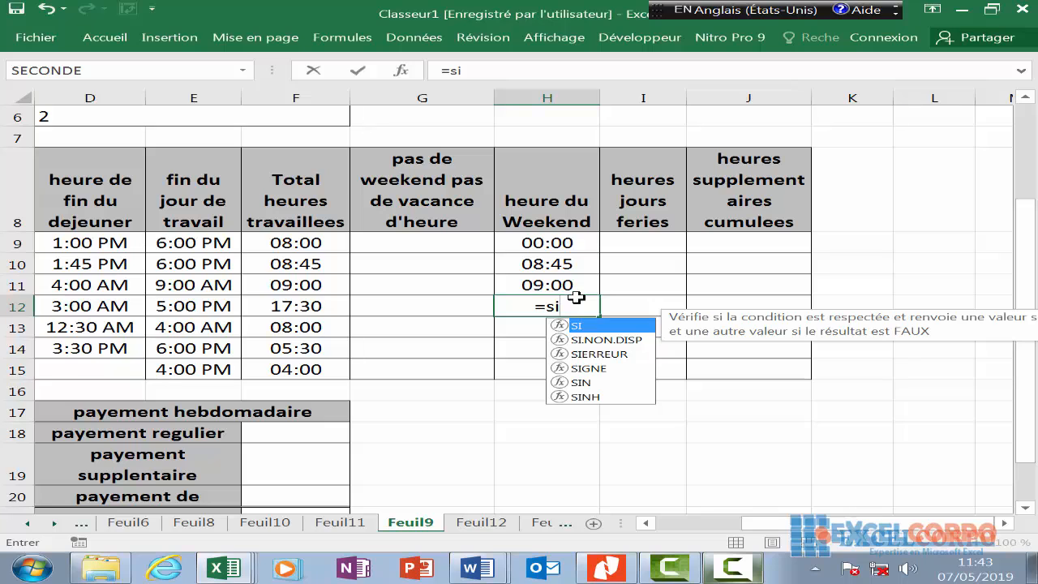
type("(ou")
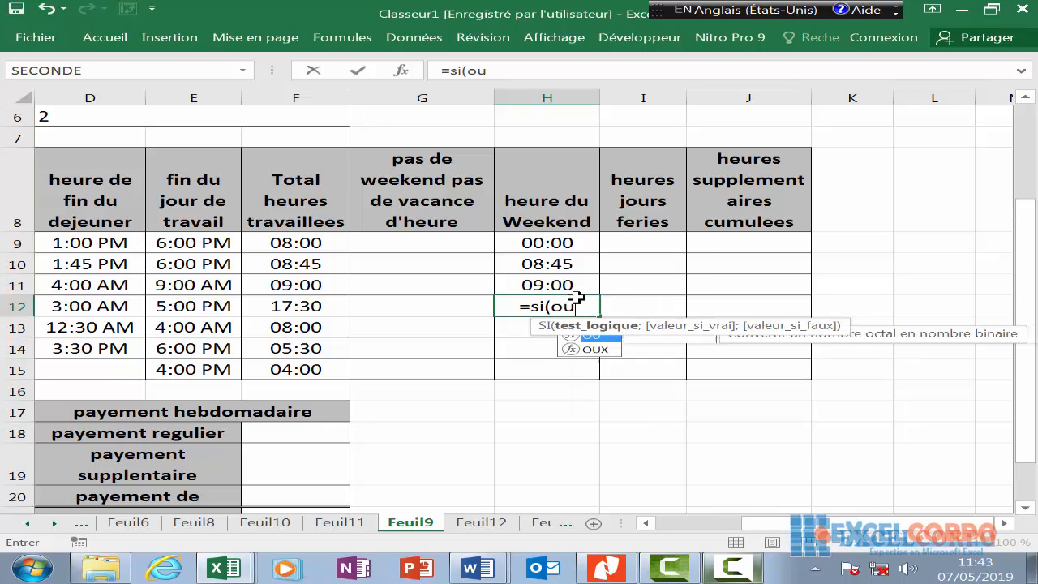
type("(jour")
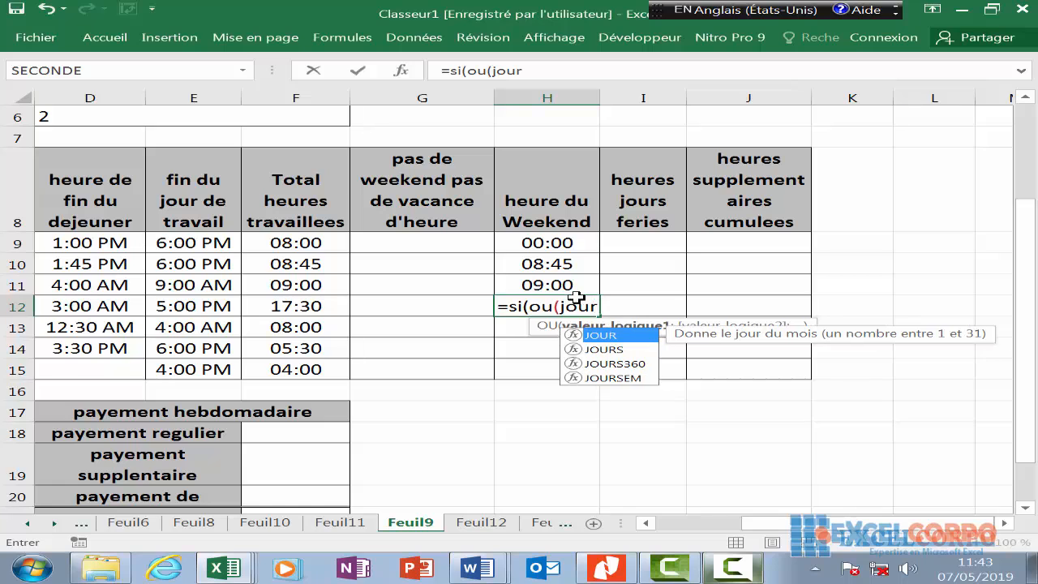
double_click(601, 377)
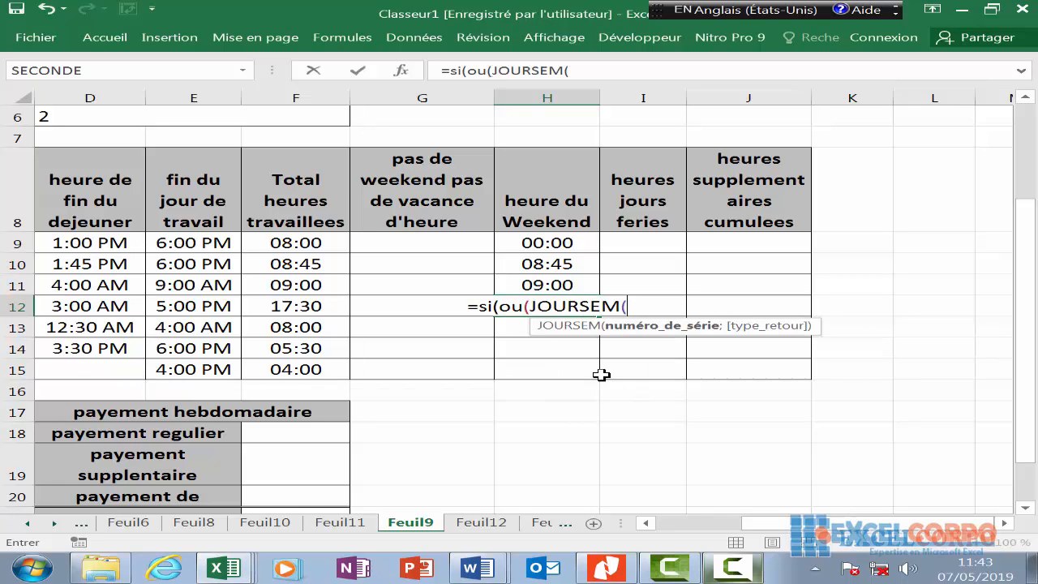
type("a12")
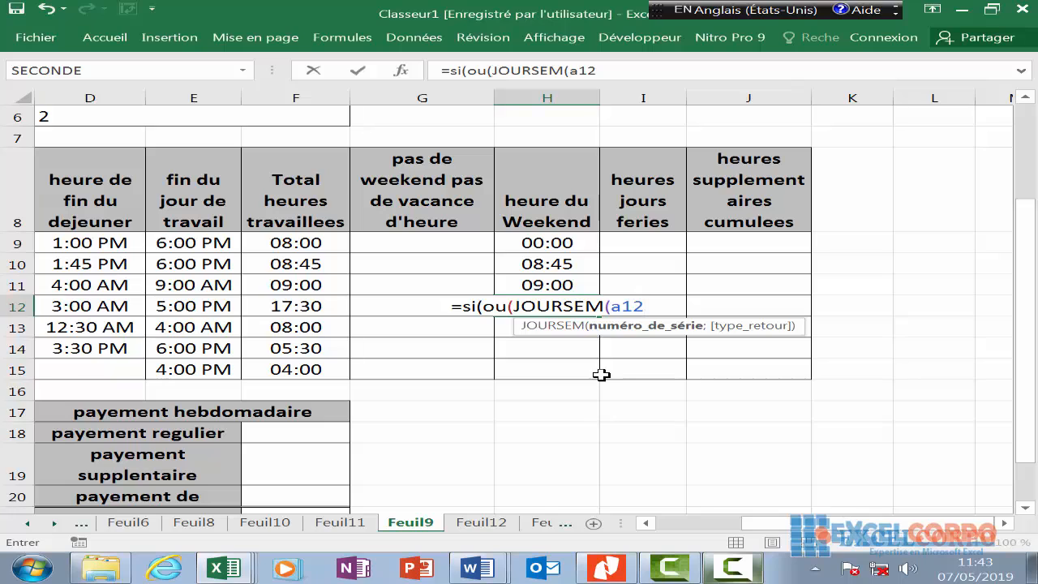
type(")=")
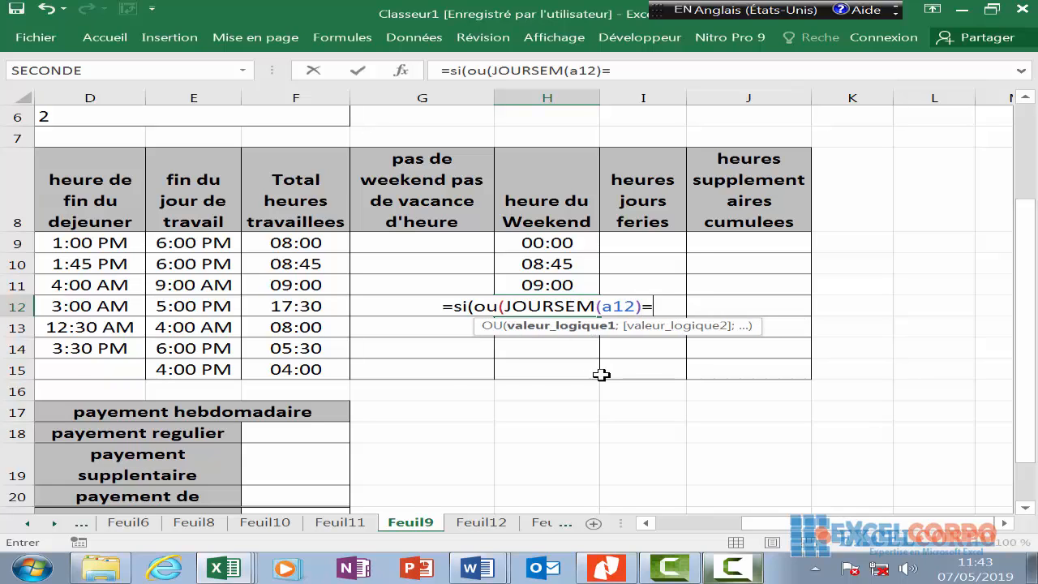
type("7")
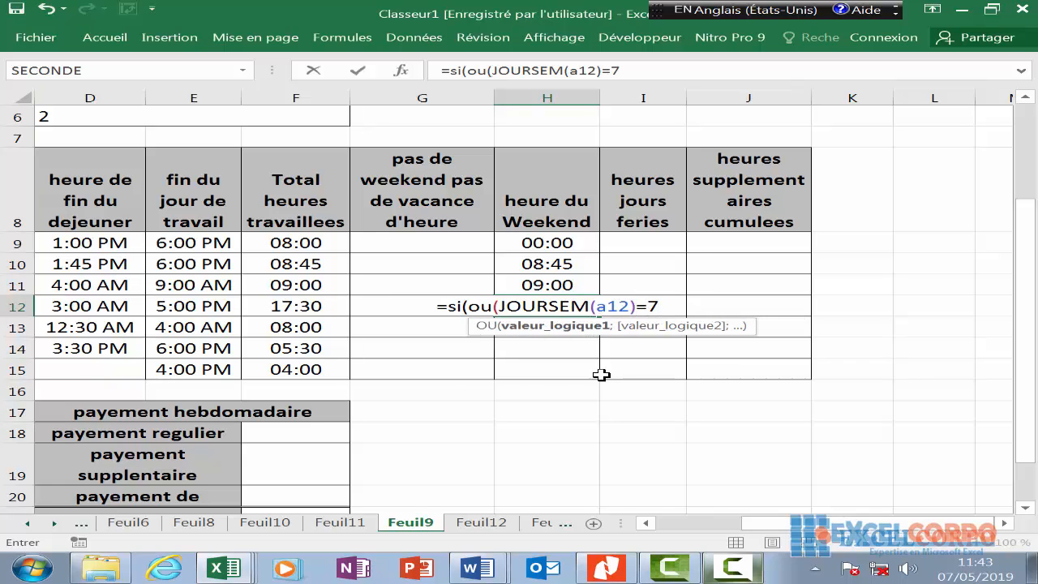
type(";j")
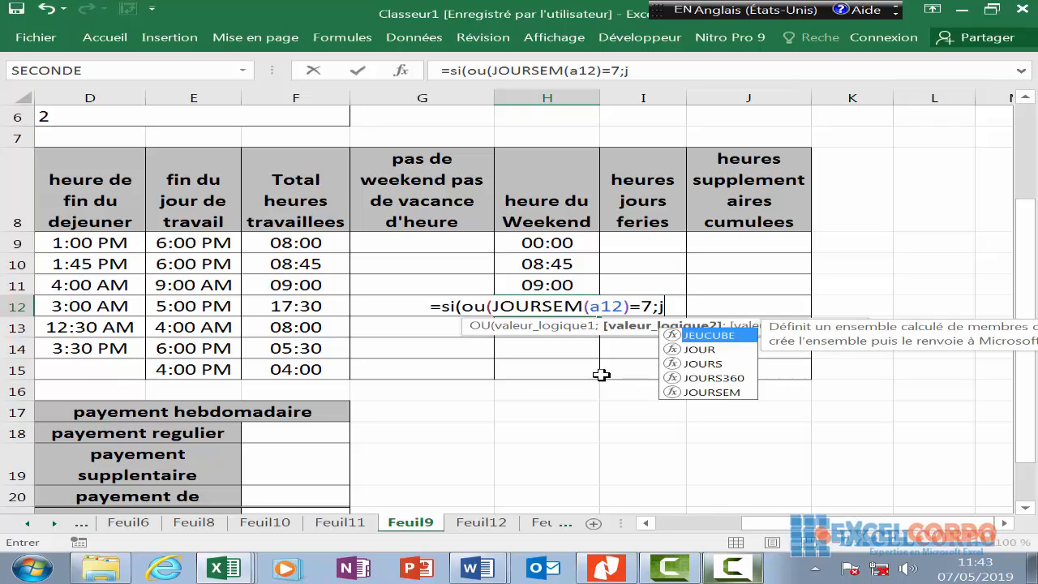
type("ourd")
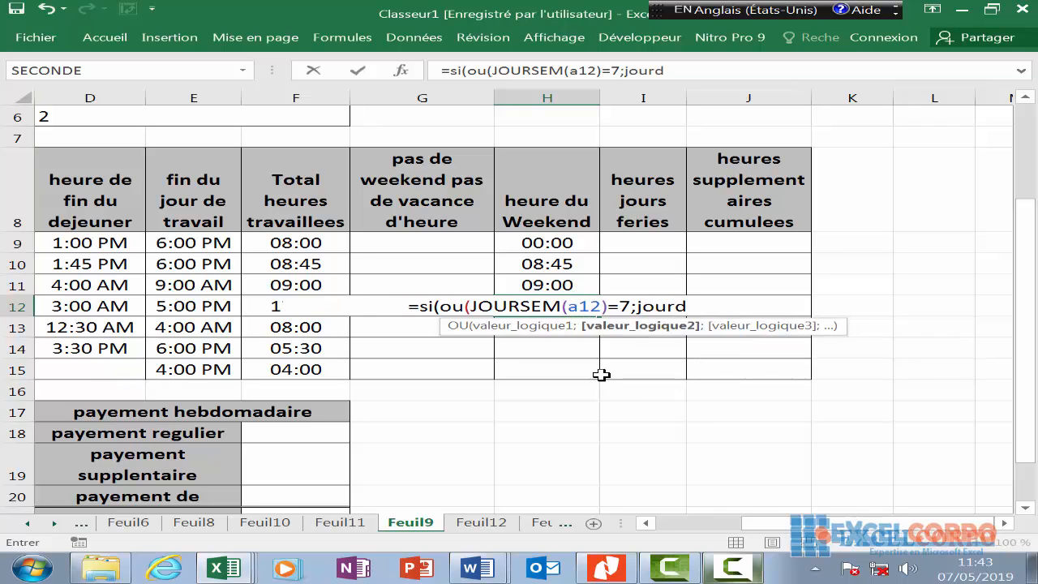
key("BackSpace")
type("sem")
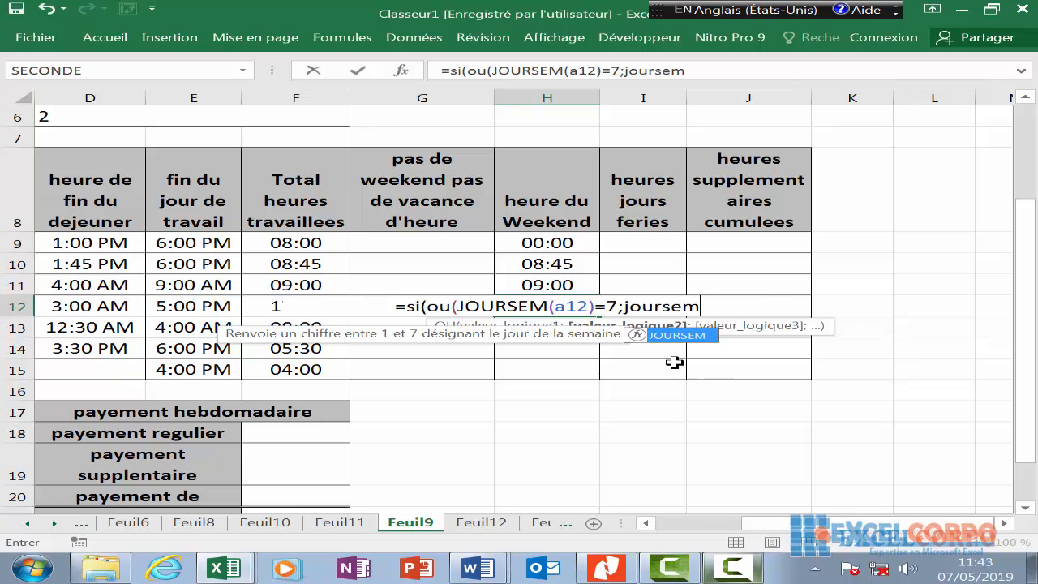
double_click(696, 335)
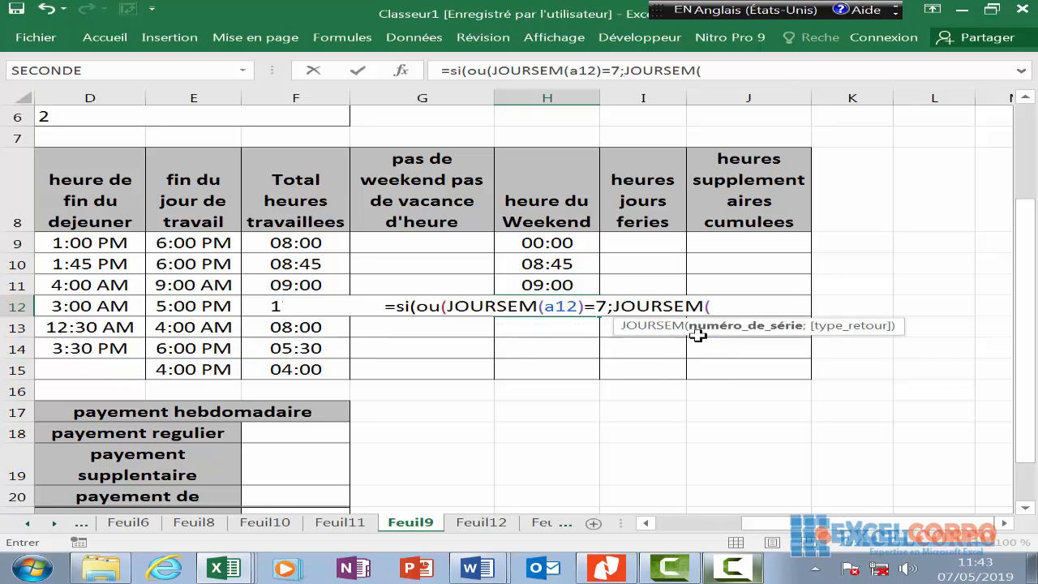
type("a12")
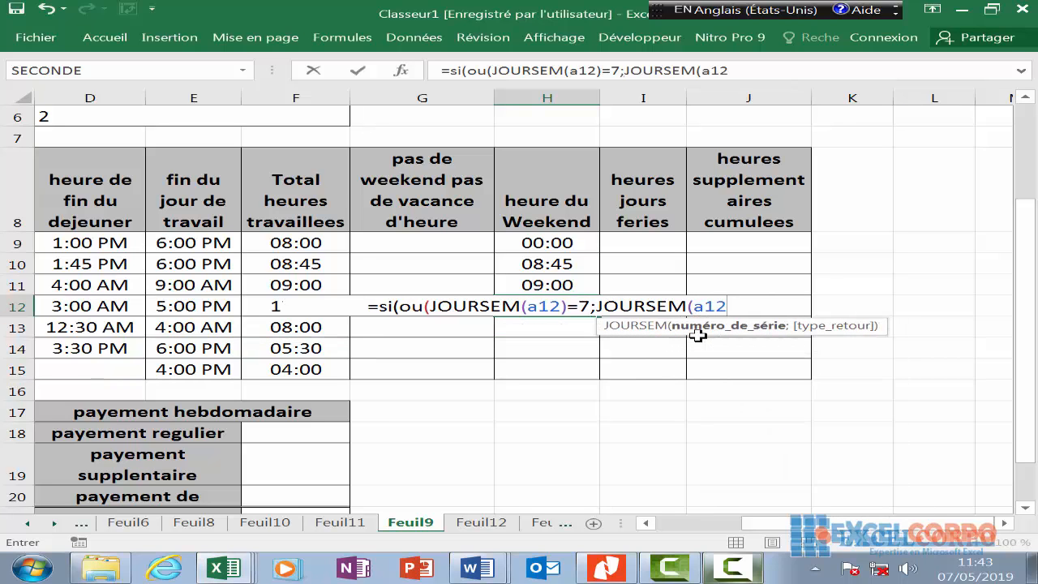
type(")")
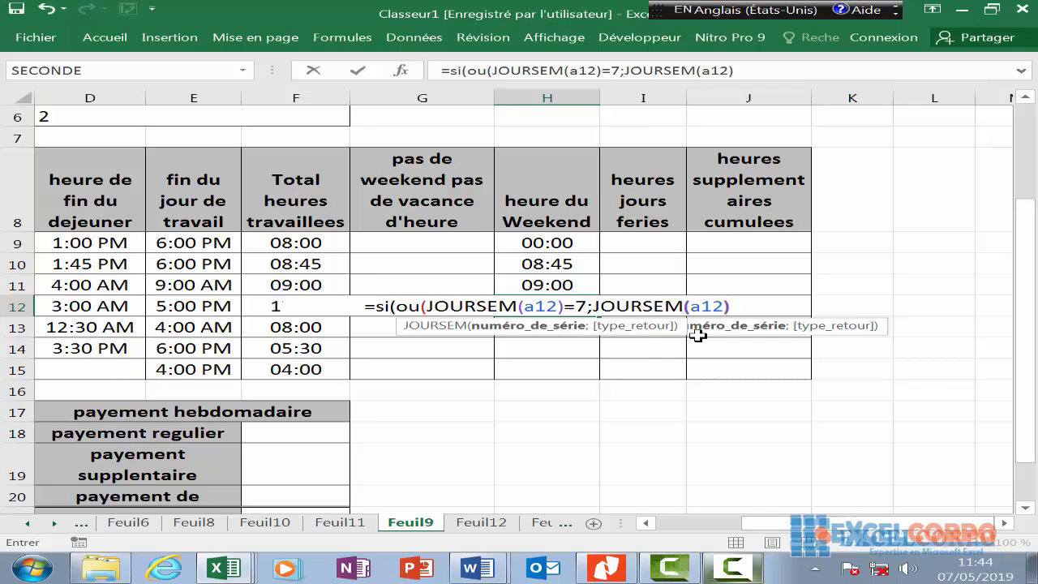
type("=1);f12;")
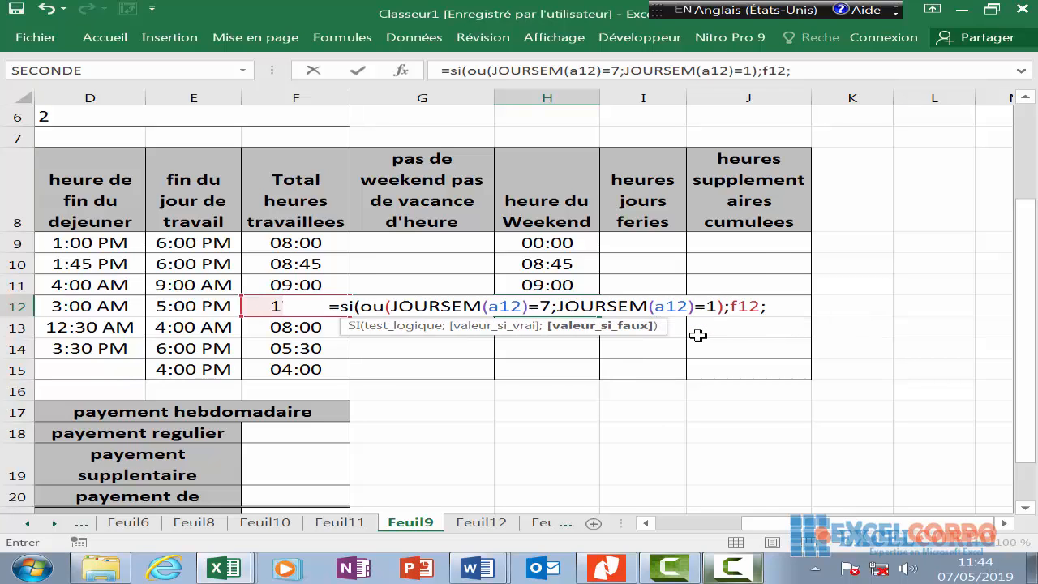
type("=")
key("BackSpace")
type("0")
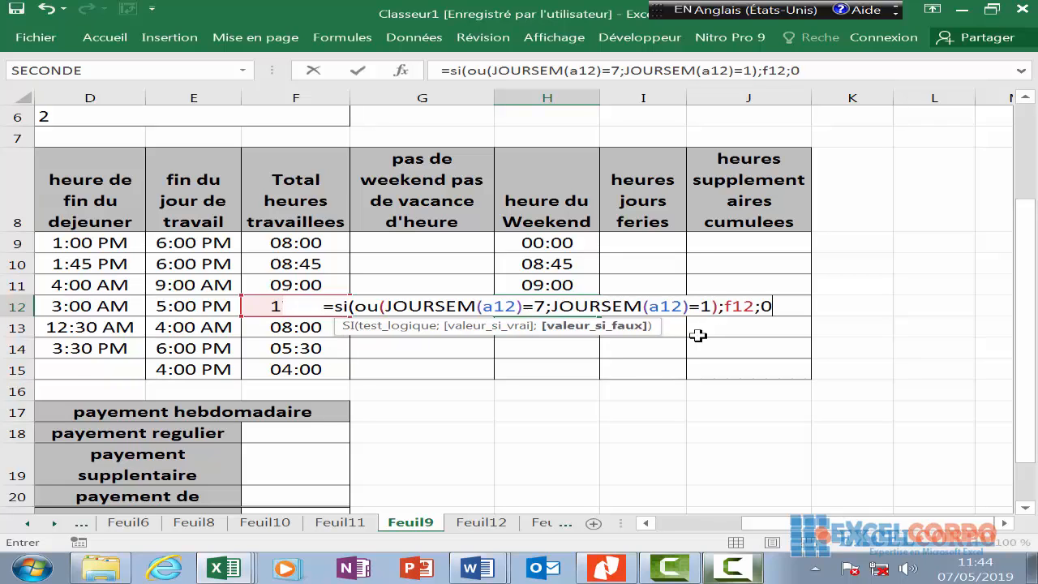
type(")")
key("Return")
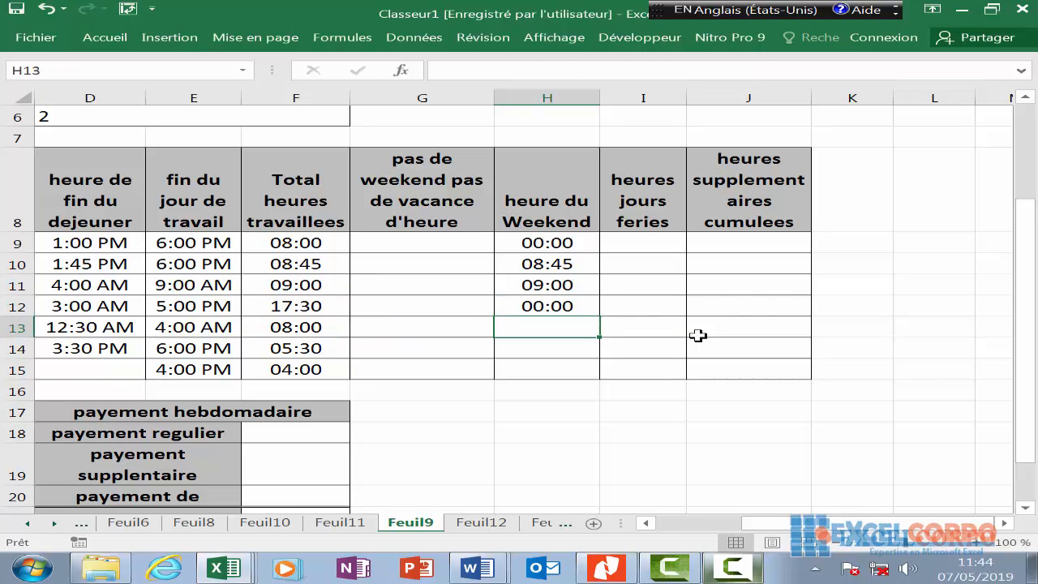
- Enter =SI(OU(JOURSEM(A13)=7;JOURSEM(A13)=1);F13;0) in H13, which shows 00:00
type("si")
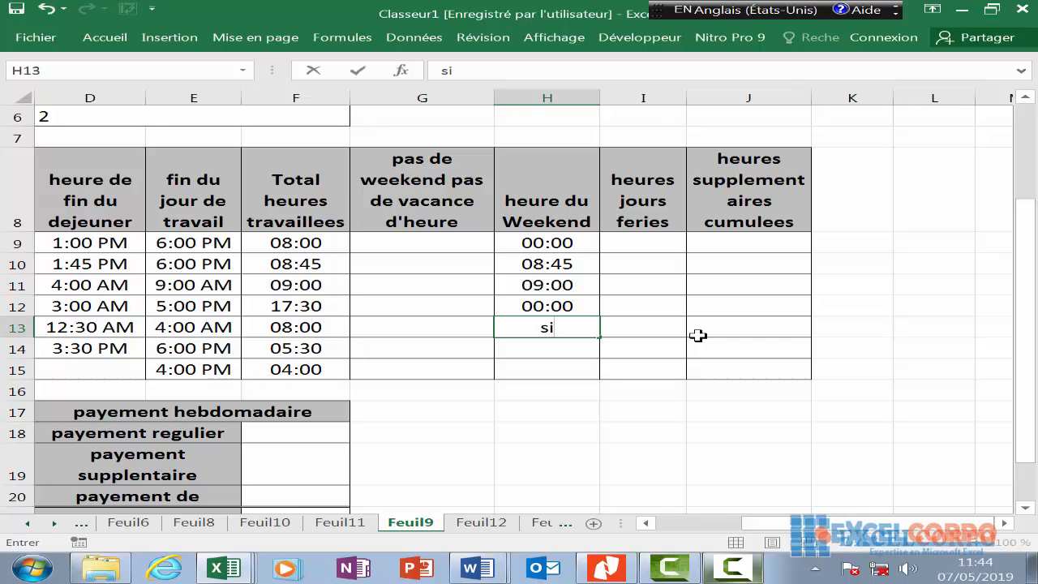
key("BackSpace")
key("BackSpace")
type("=")
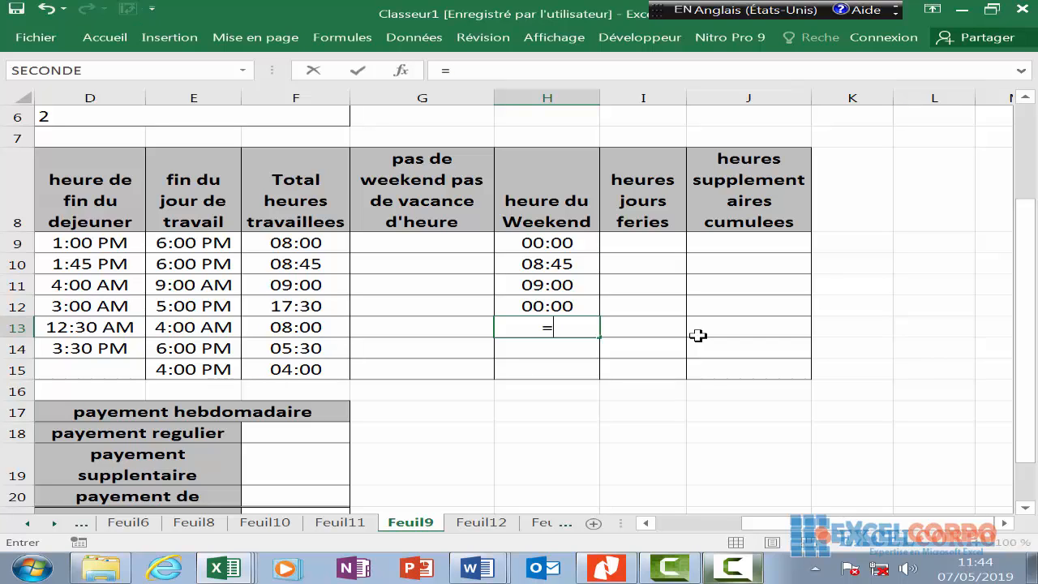
type("si")
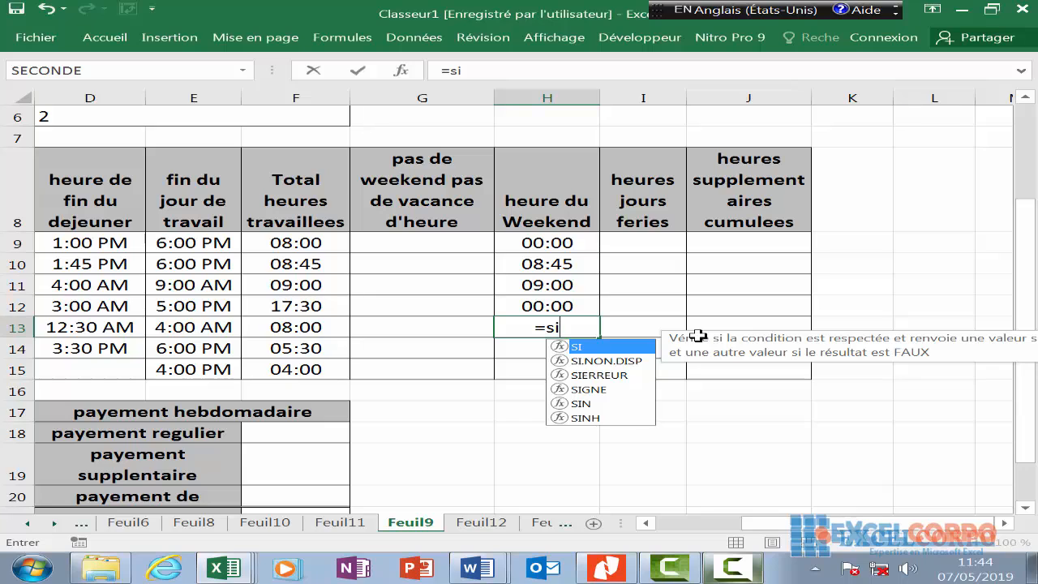
type("(ou")
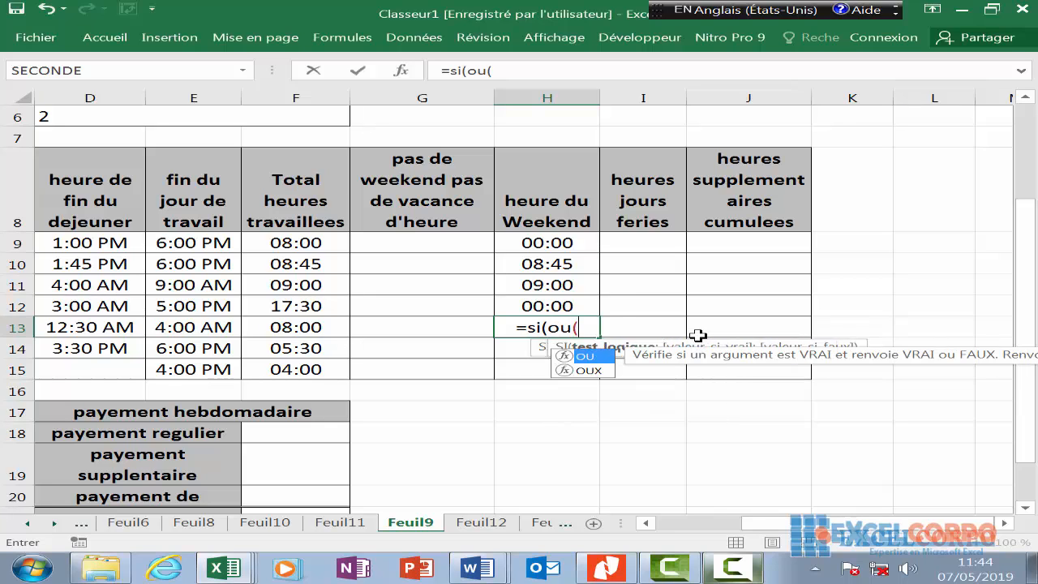
type("(jou")
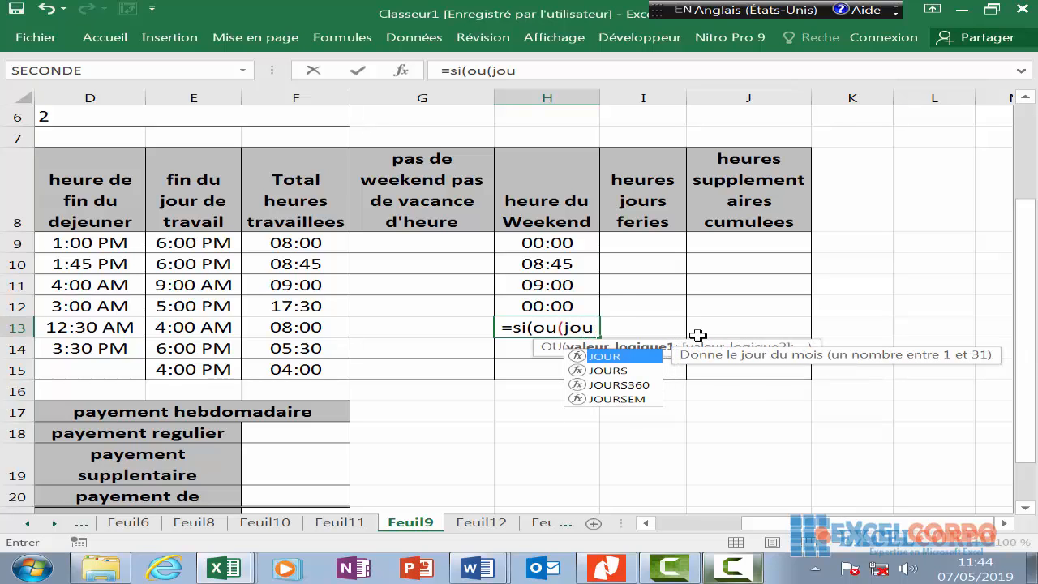
double_click(625, 399)
type("a3")
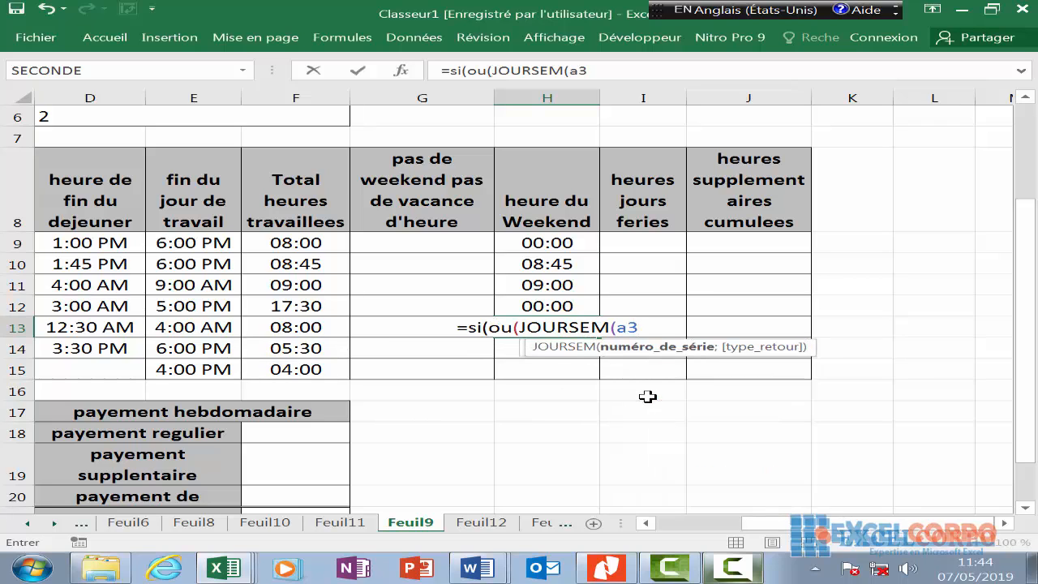
key("BackSpace")
type("1")
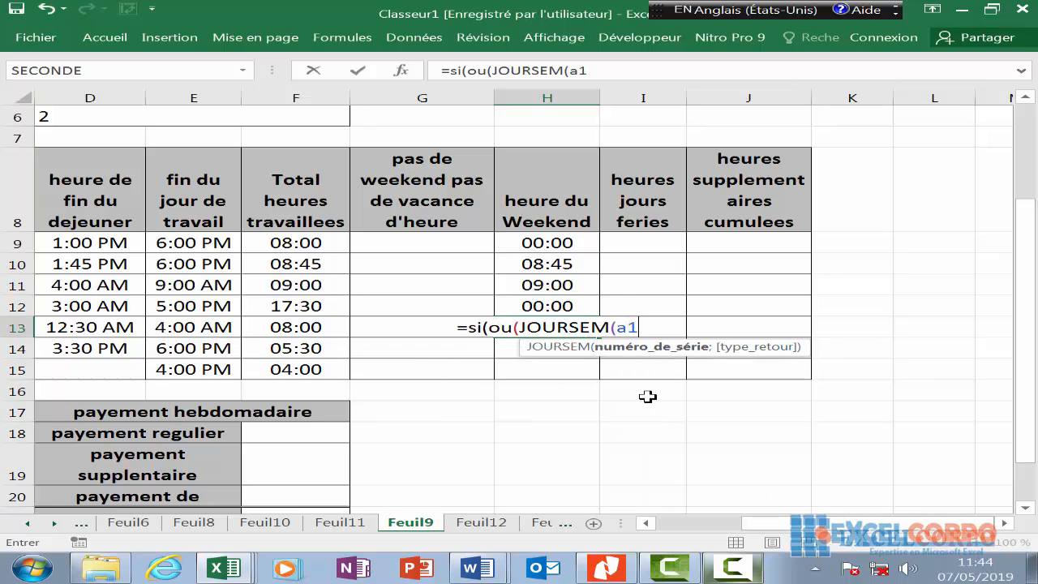
type("3)")
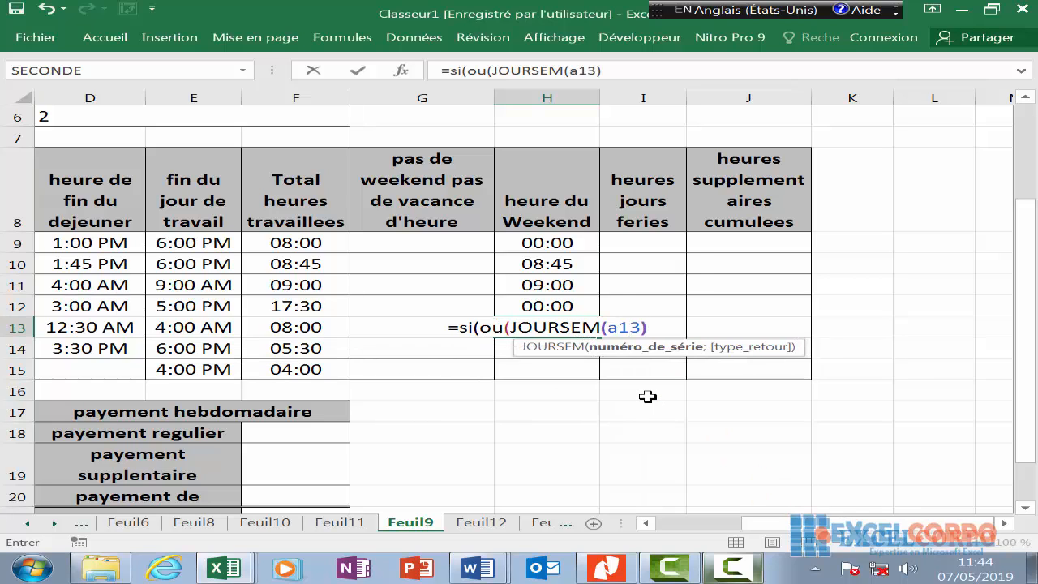
type("=7")
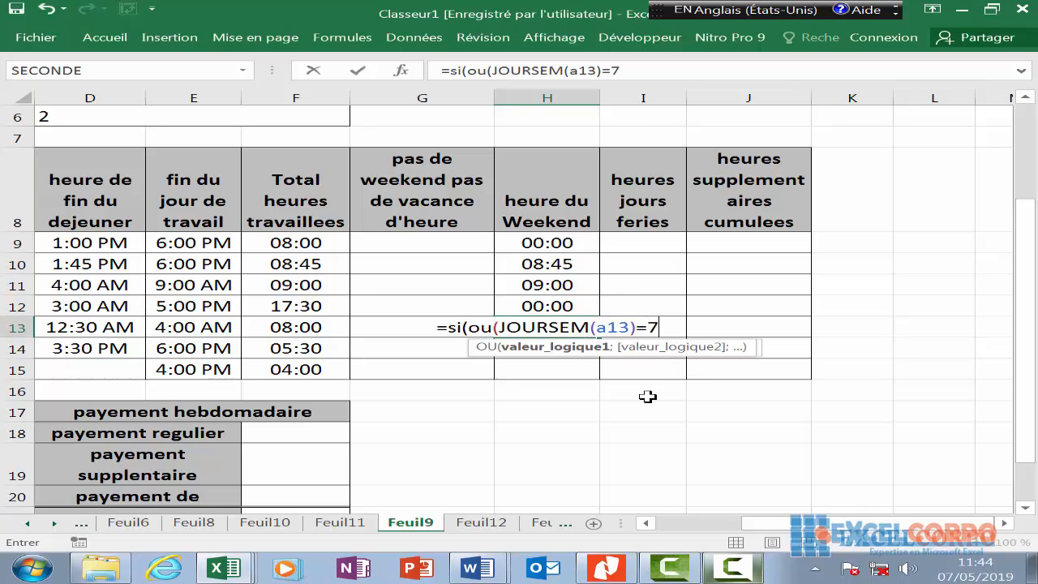
type(";")
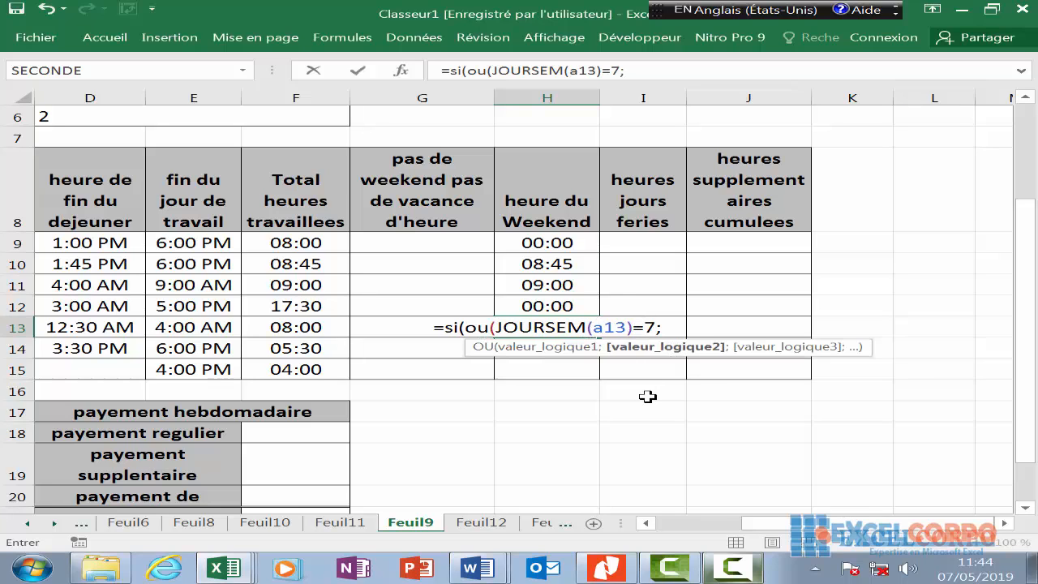
type("jo")
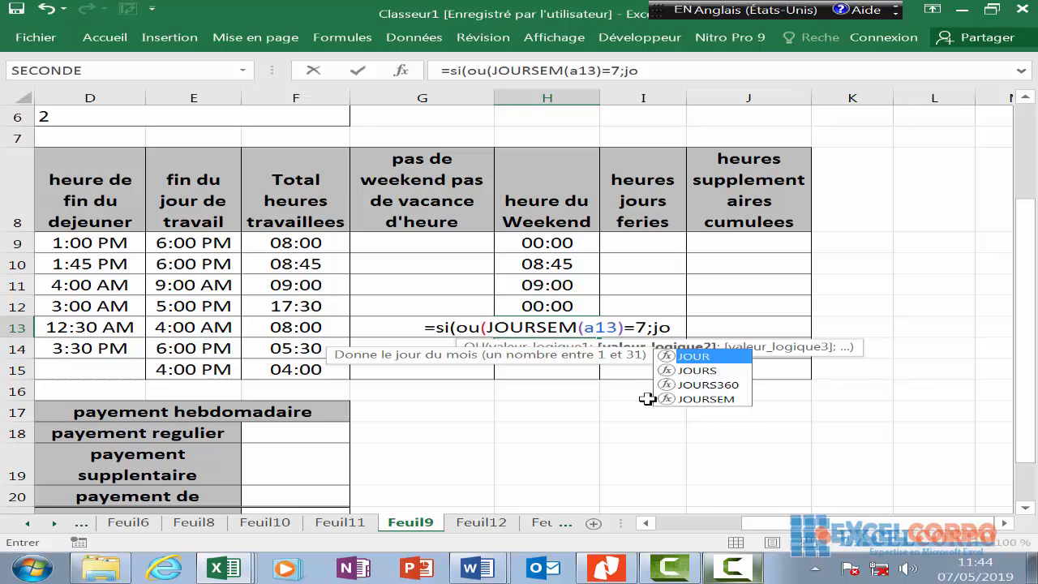
double_click(724, 400)
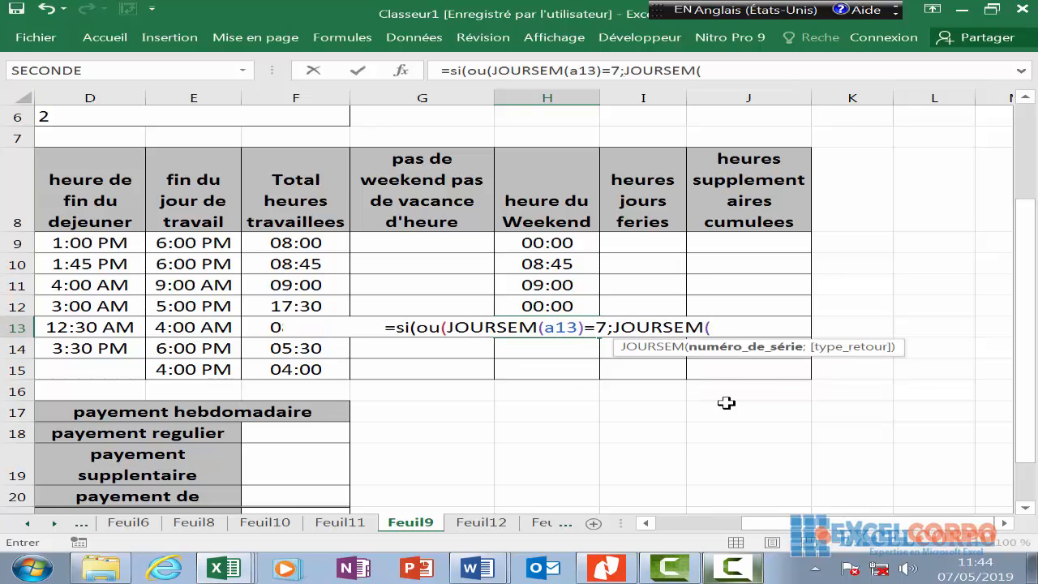
type("a13")
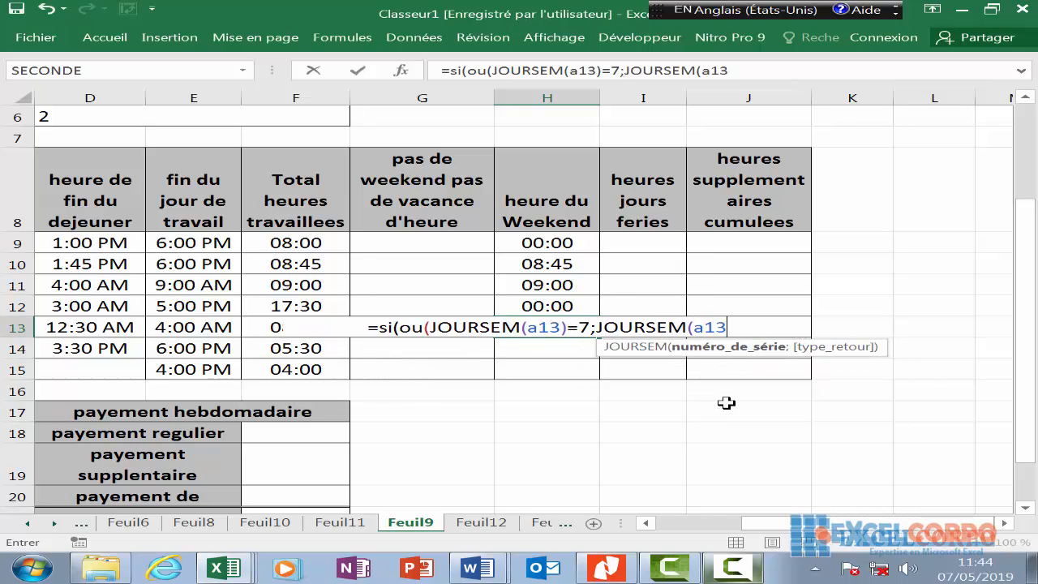
type(")=")
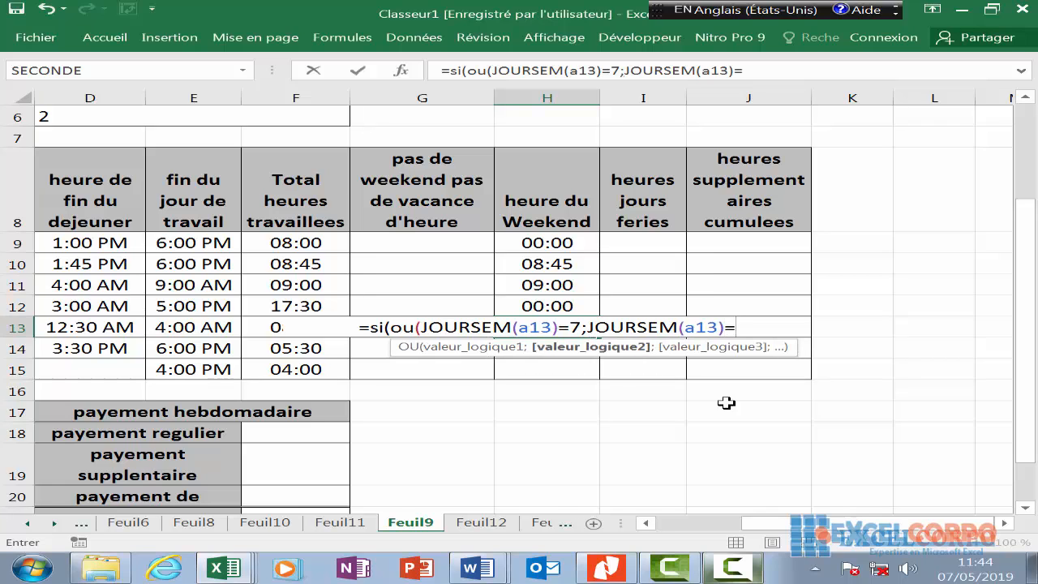
type("1);")
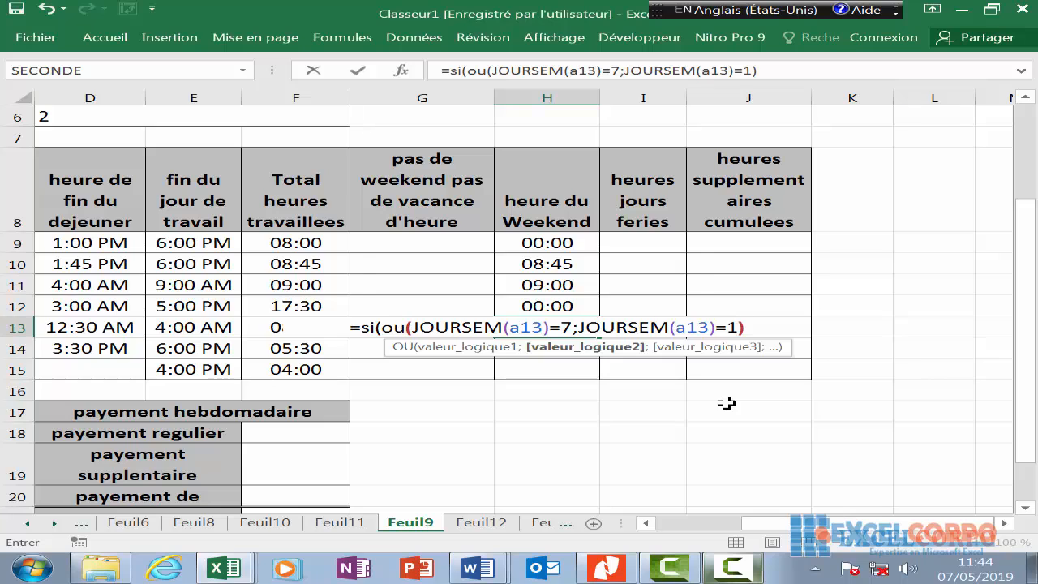
type("f1")
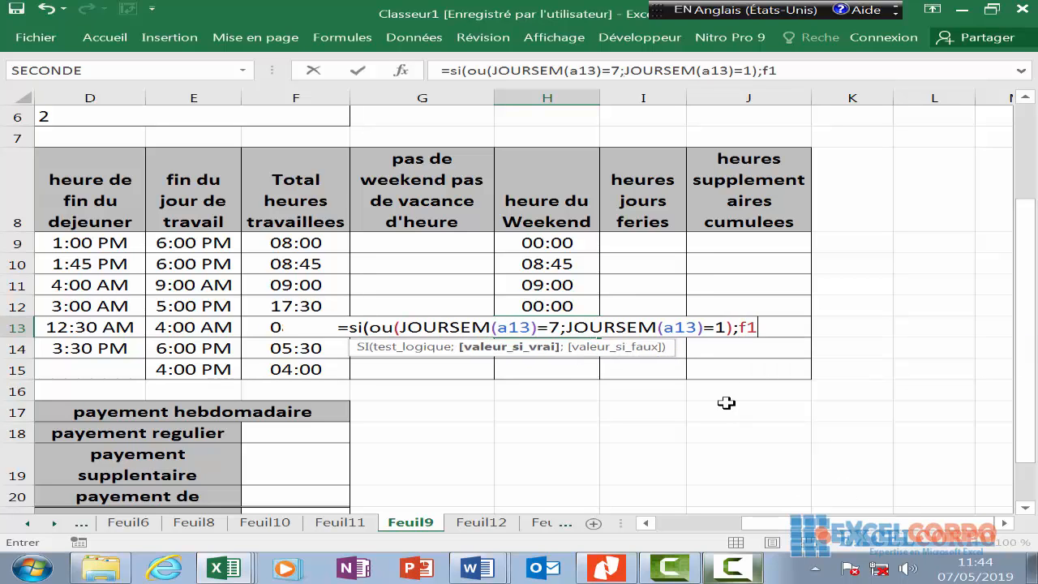
type("3")
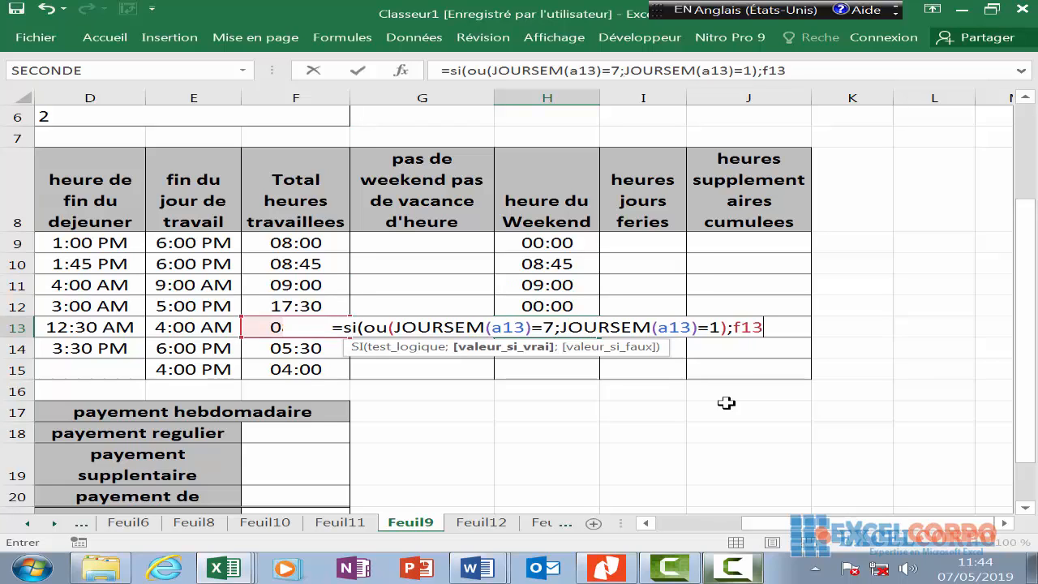
type(";0")
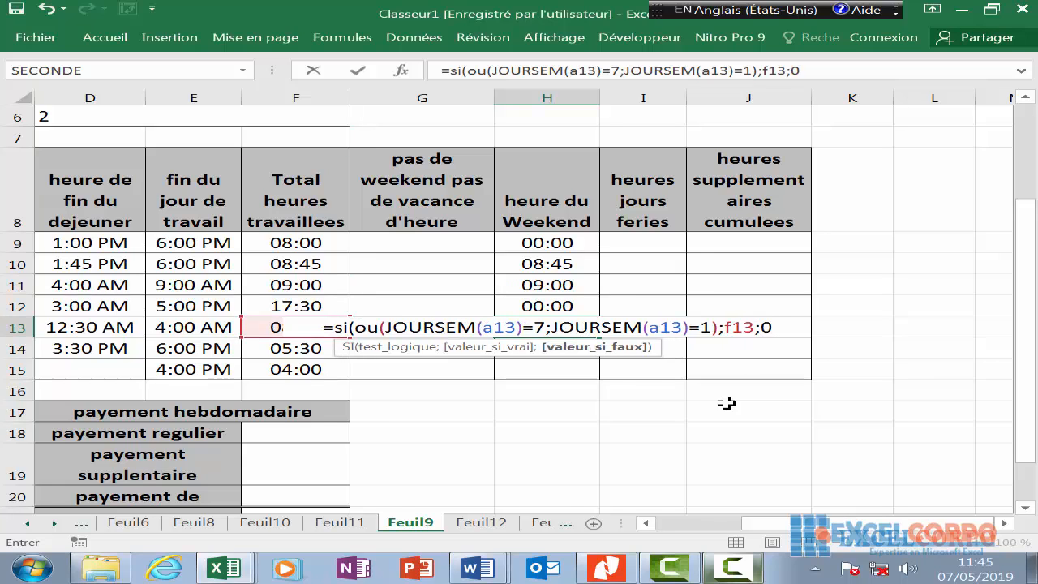
type(")")
key("Return")
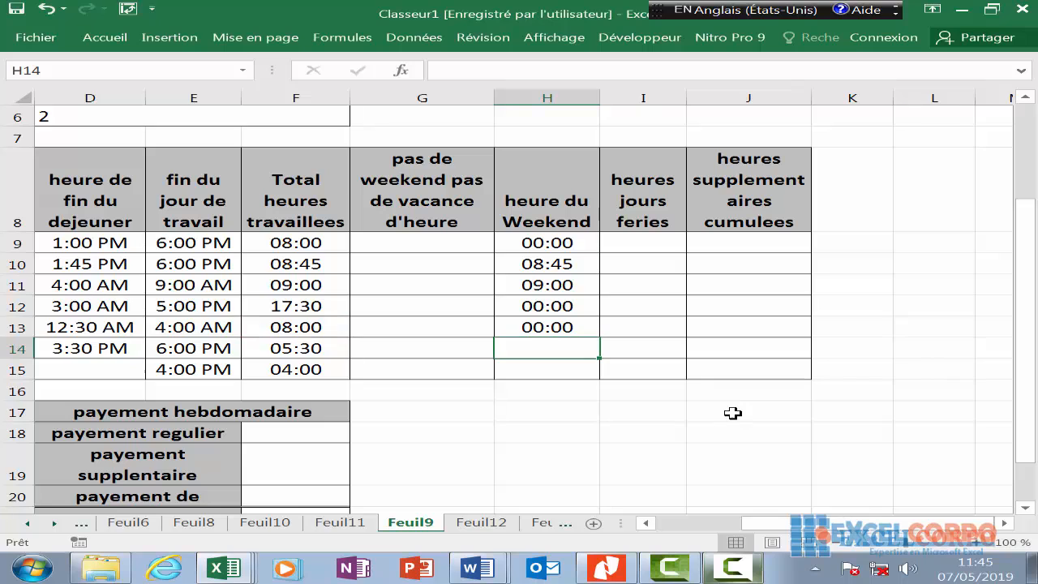
- Enter =SI(OU(JOURSEM(A14)=7;JOURSEM(A14)=1);F14;0) in H14, giving 00:00
type("=")
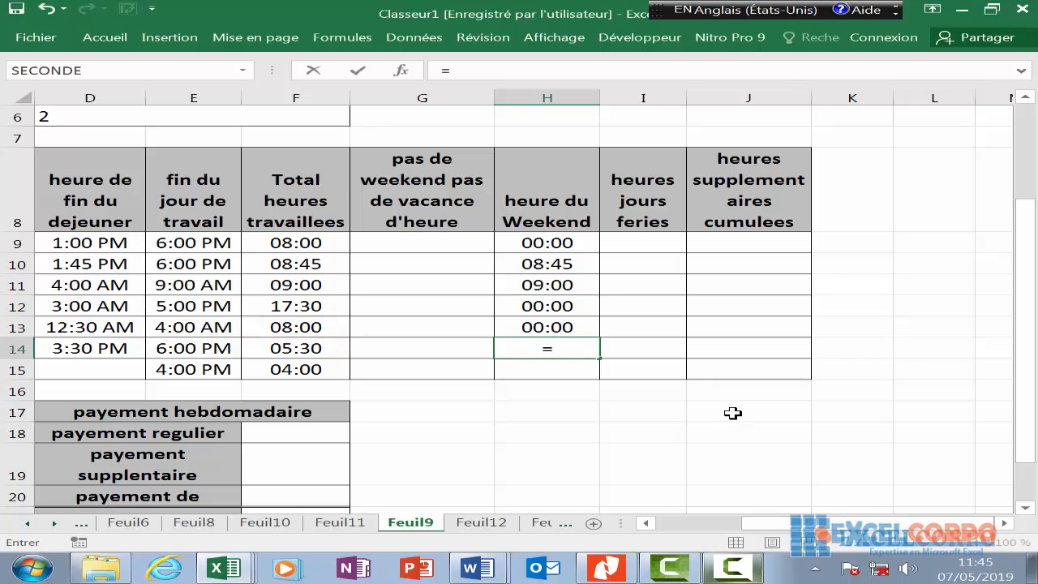
type("si(")
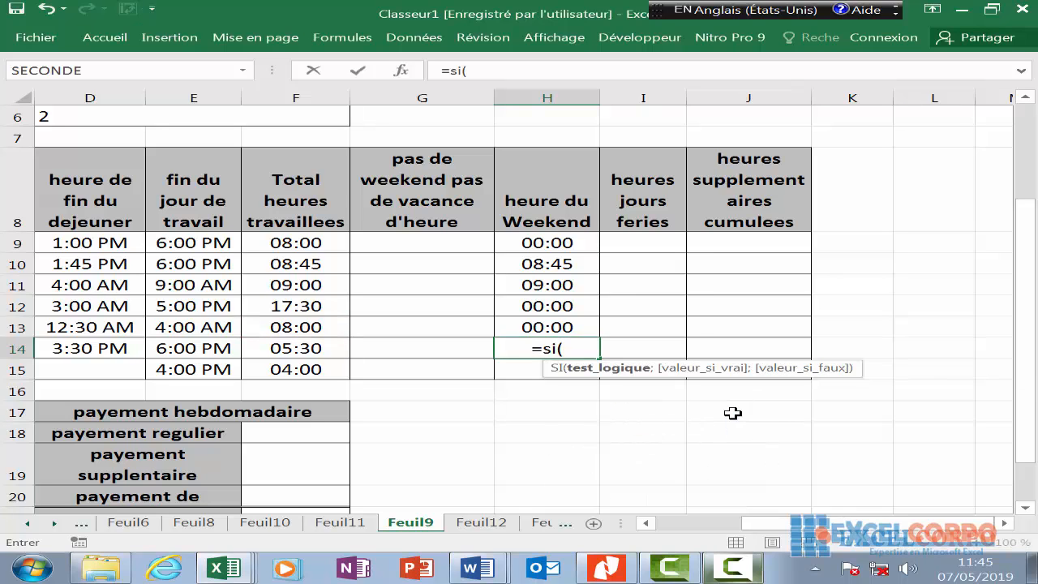
type("ou")
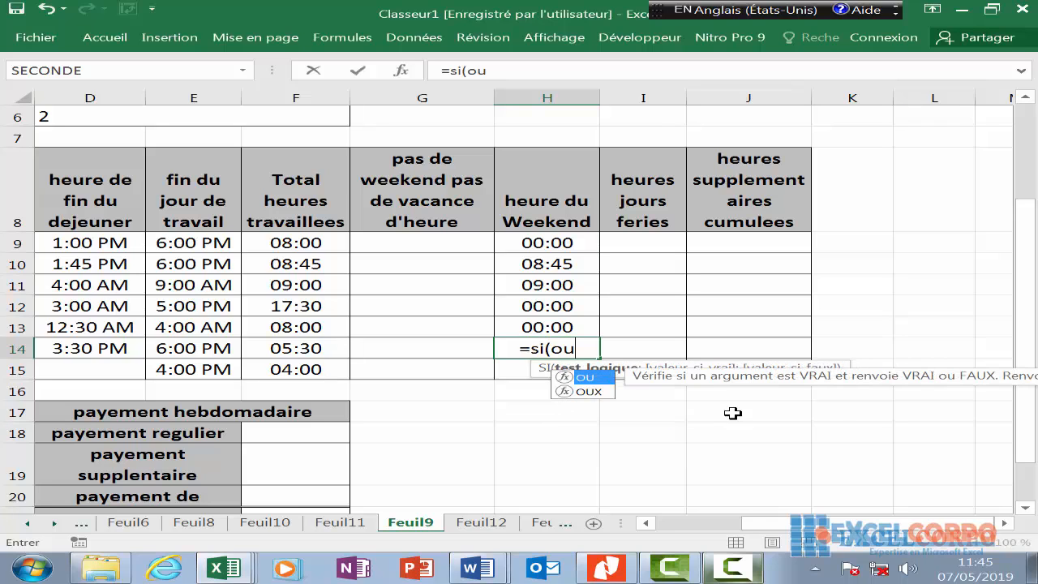
type("(jour")
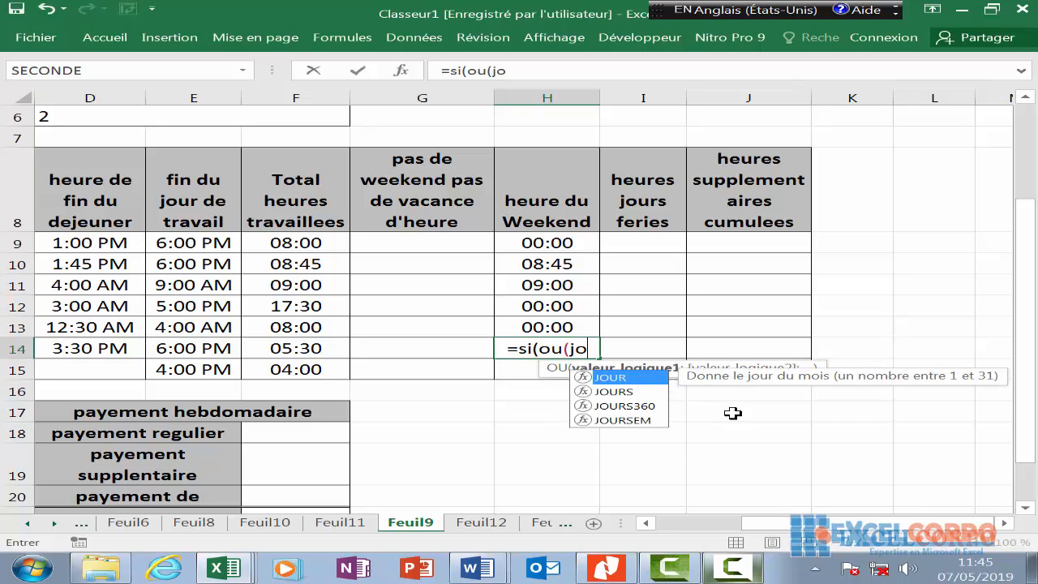
double_click(625, 420)
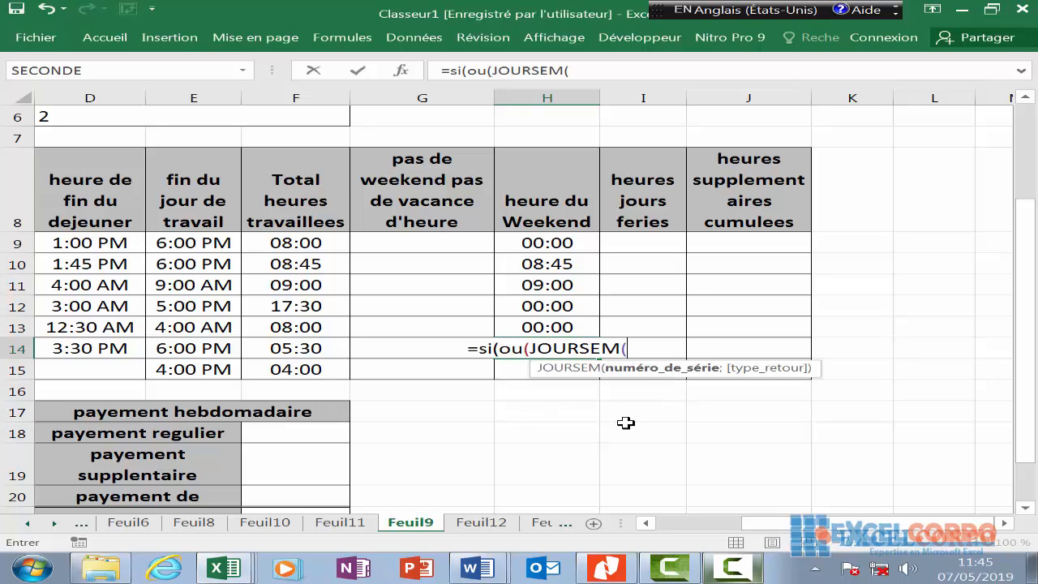
type("a14")
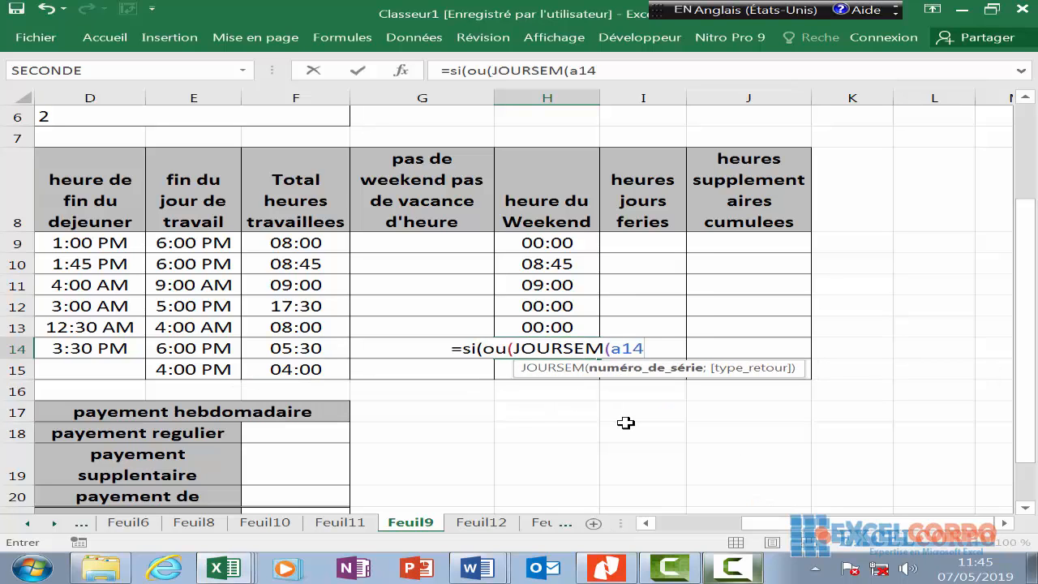
type(")=")
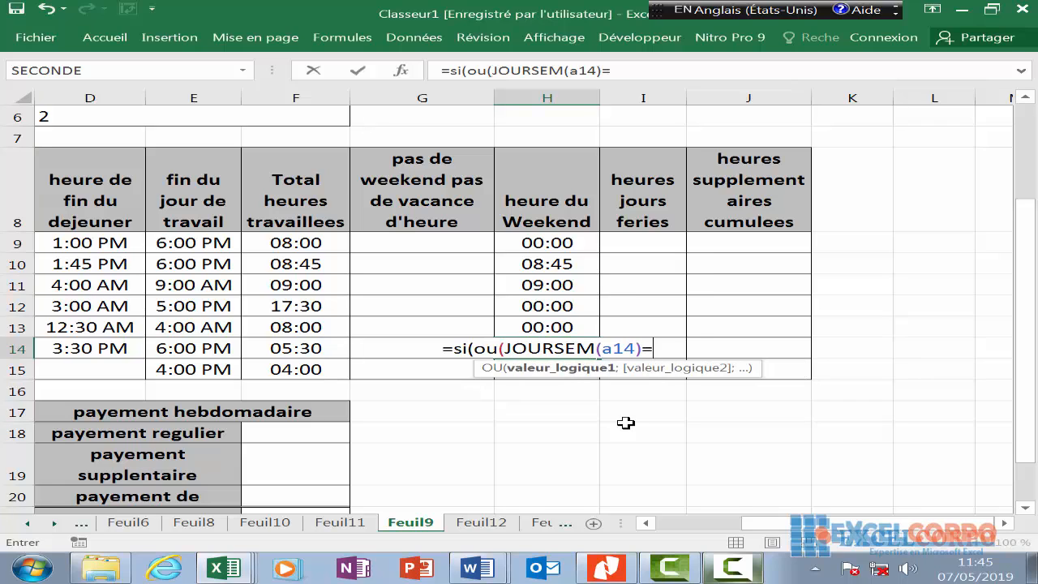
type("7")
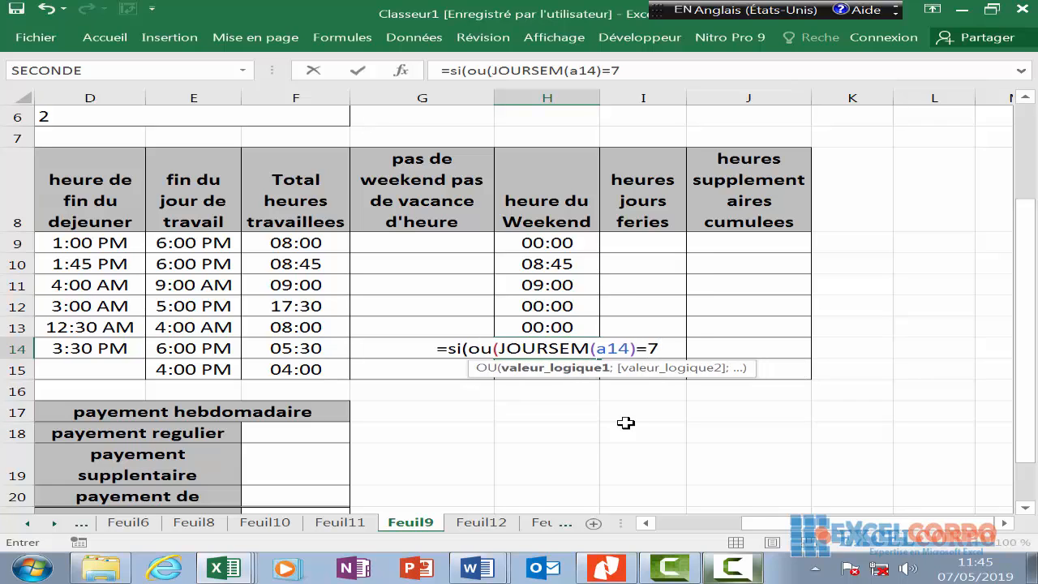
type(";")
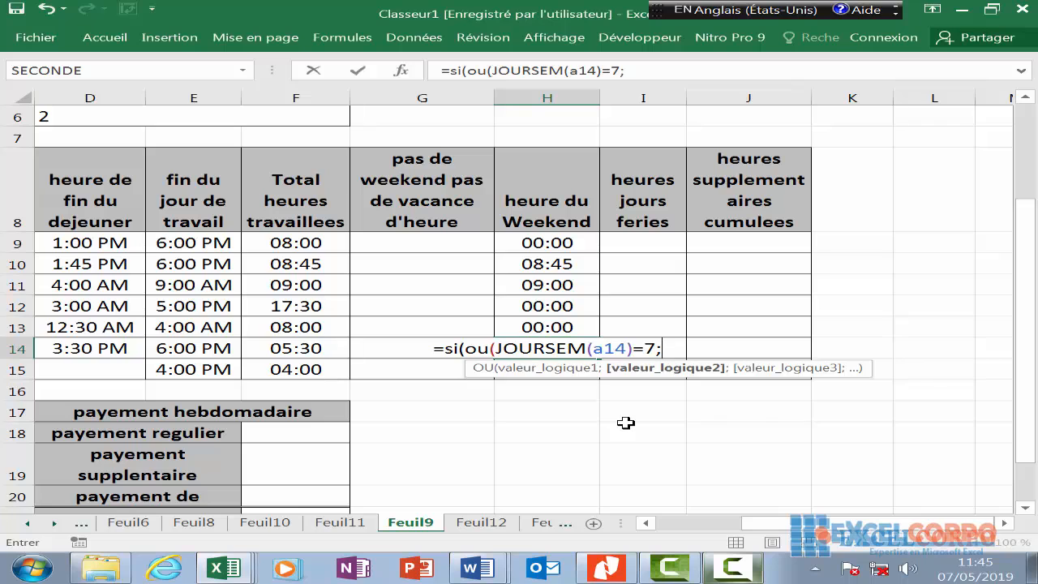
type("jour")
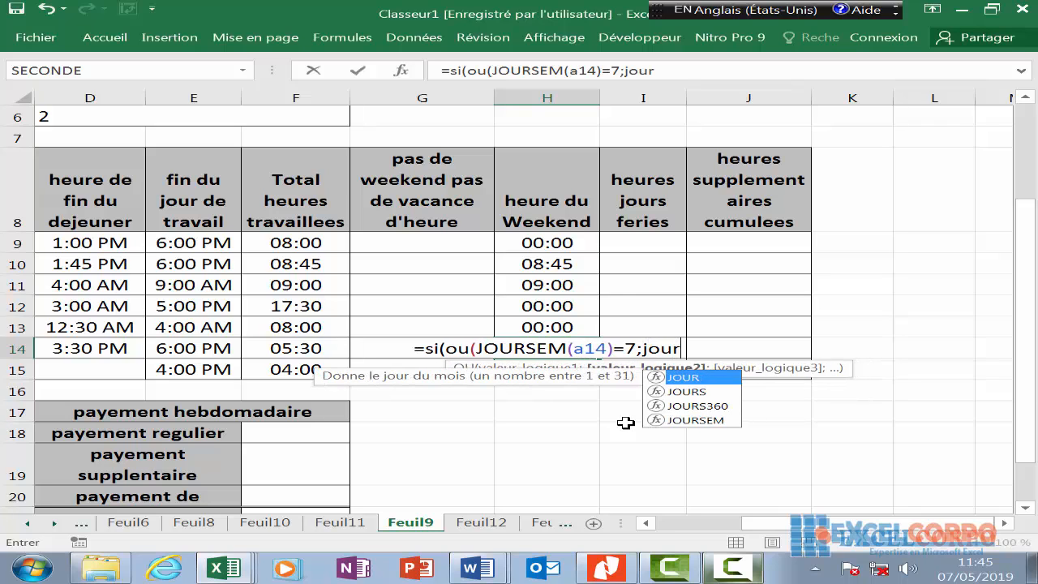
type("sem")
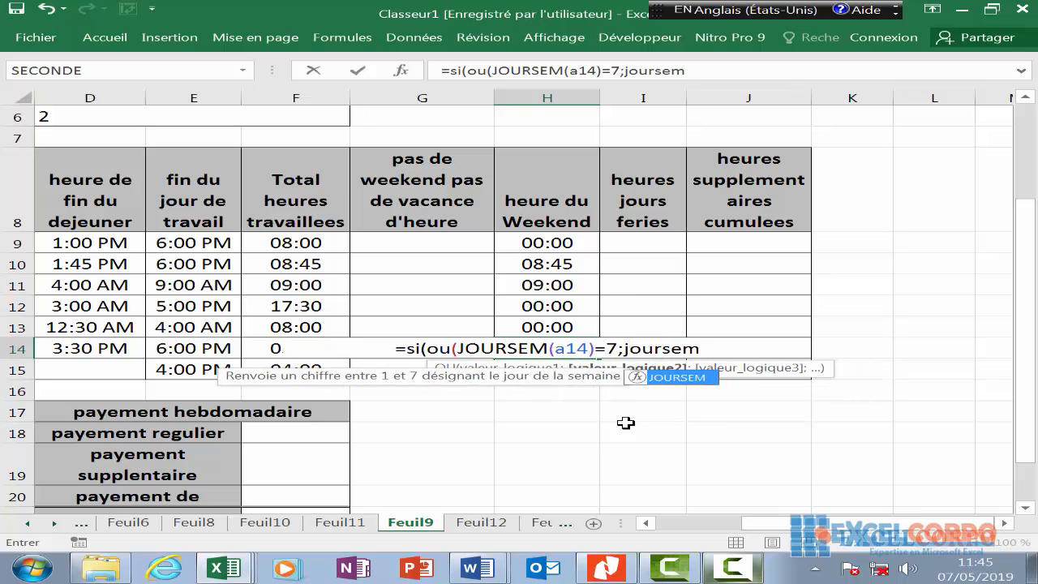
type("(")
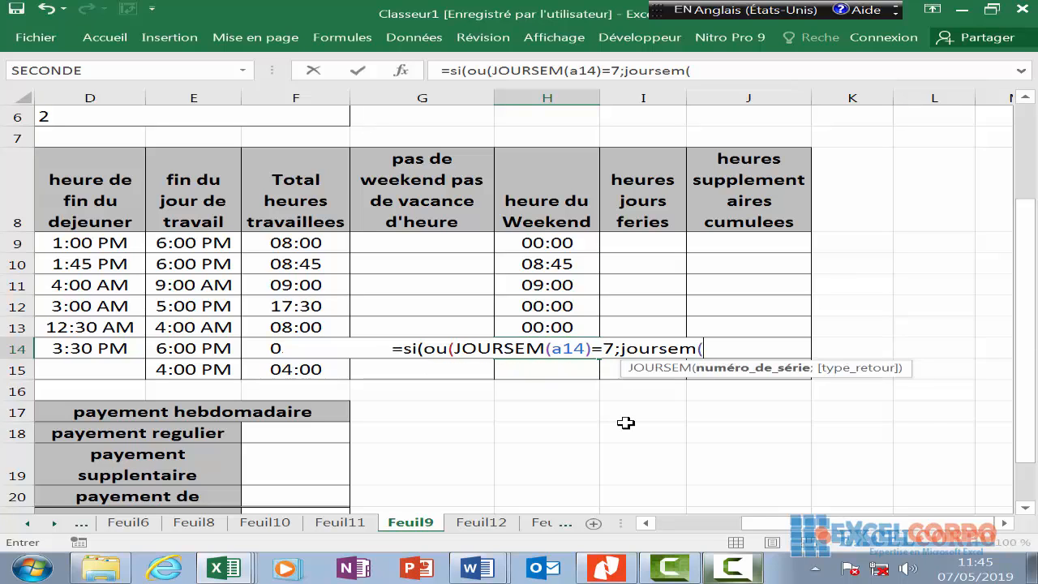
type("a14")
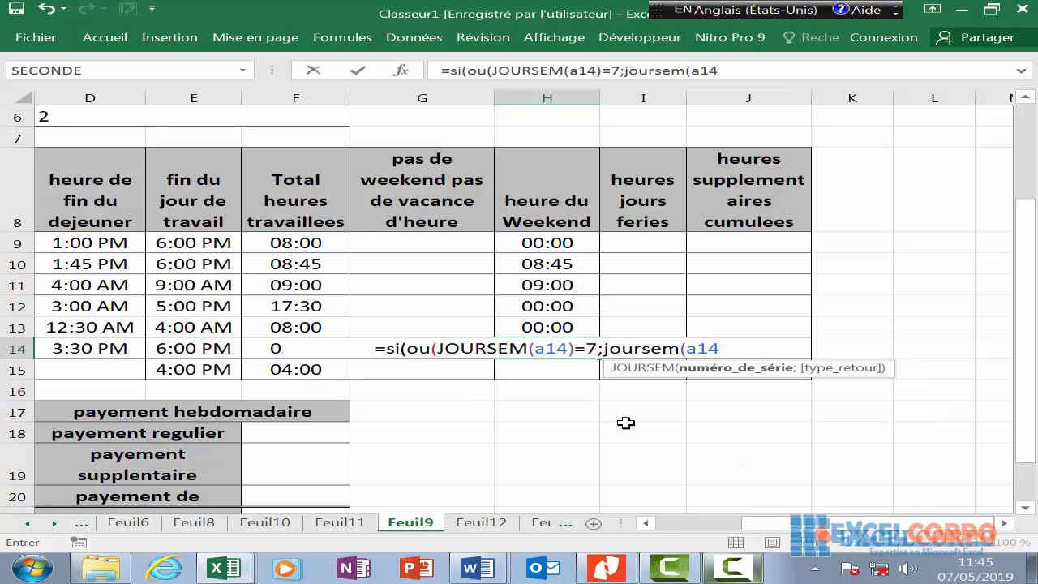
type(")")
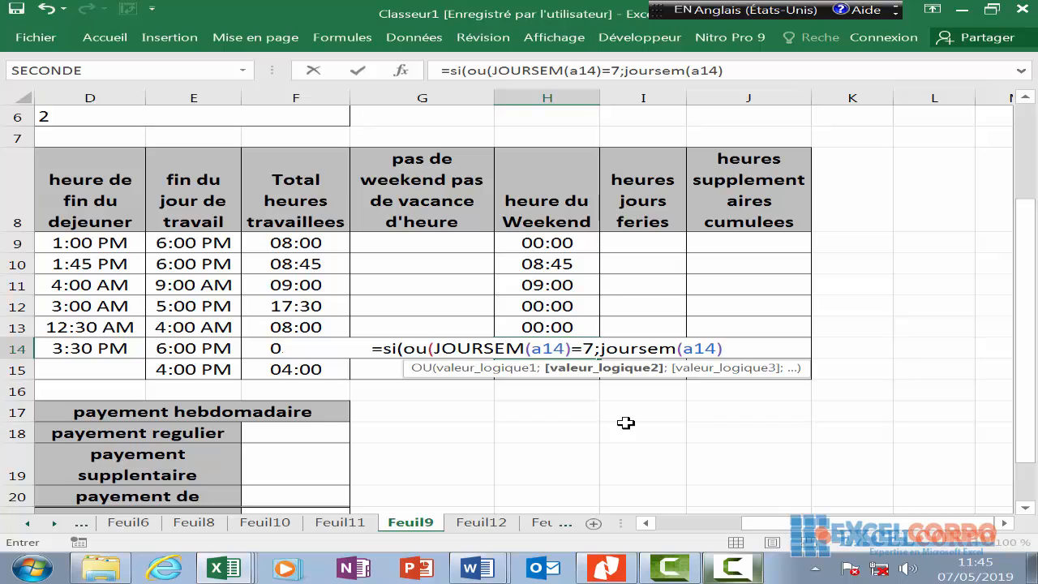
type("=")
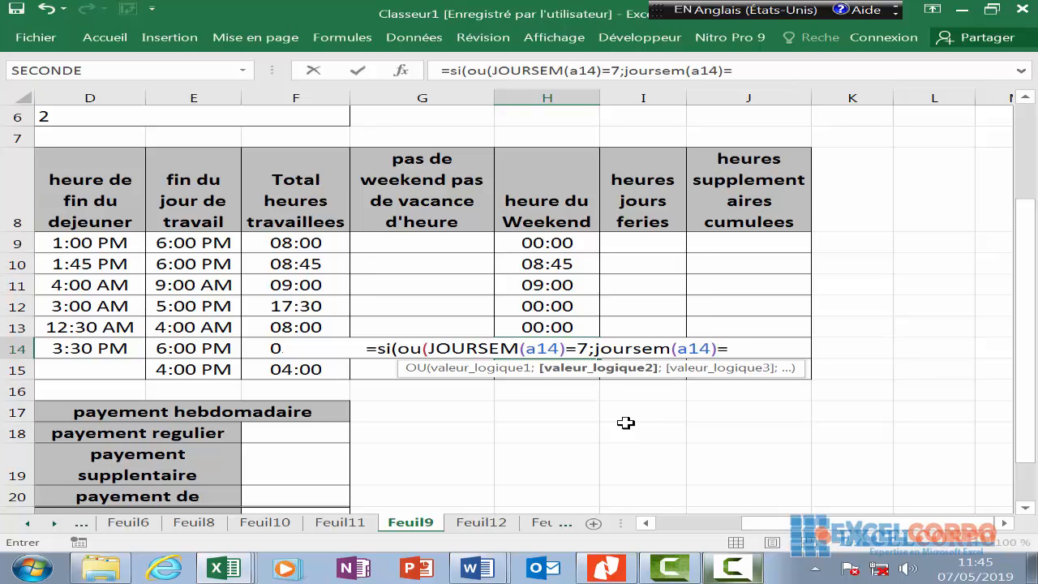
type("1)")
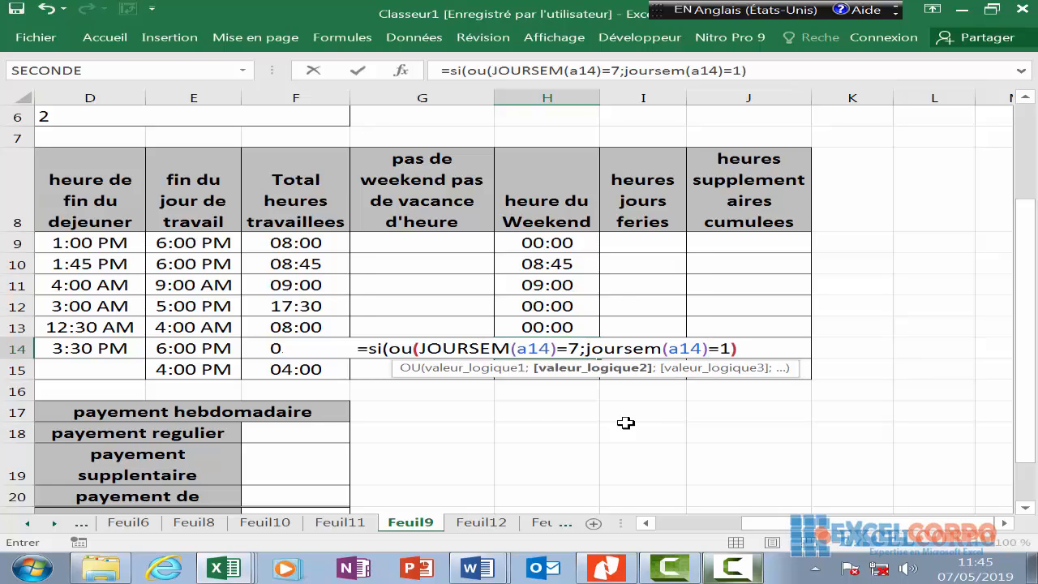
type(";f14")
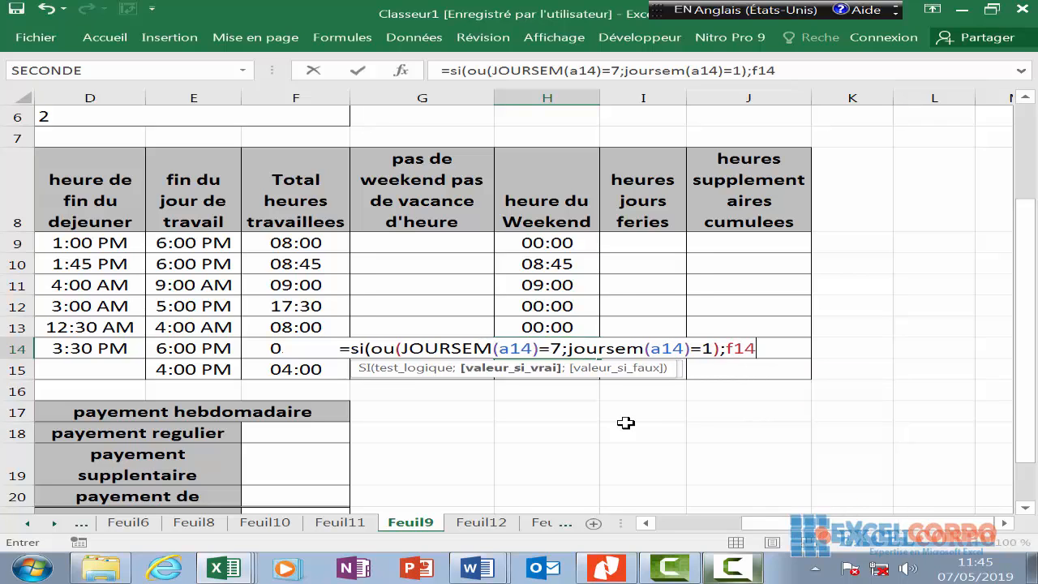
type(";")
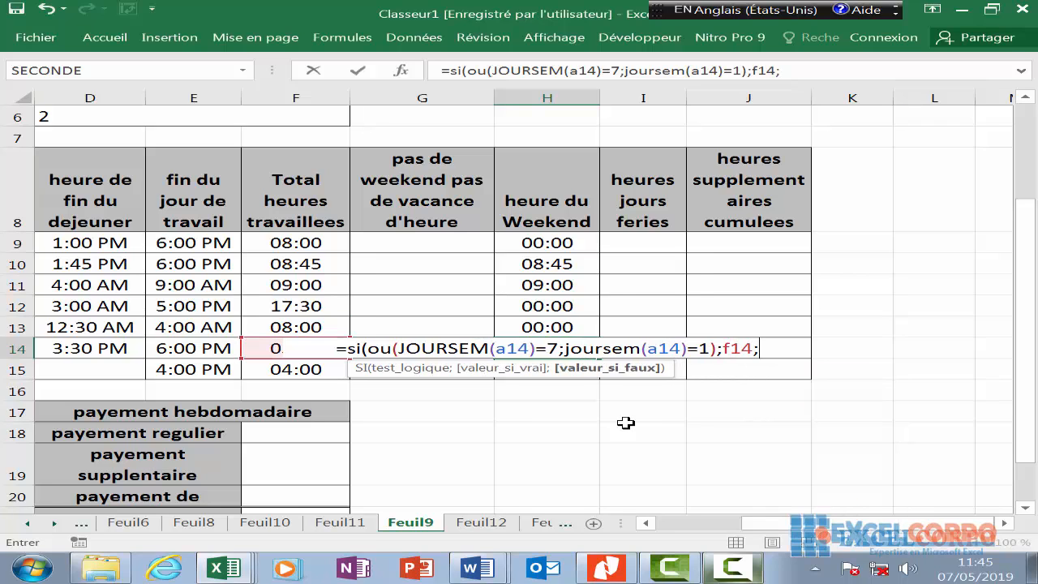
type("0)")
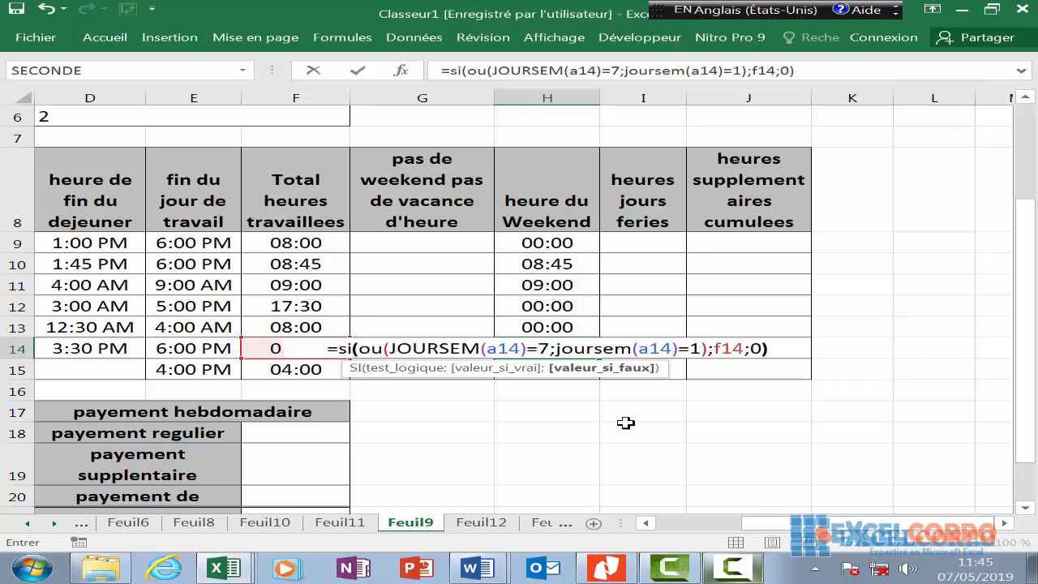
key("Return")
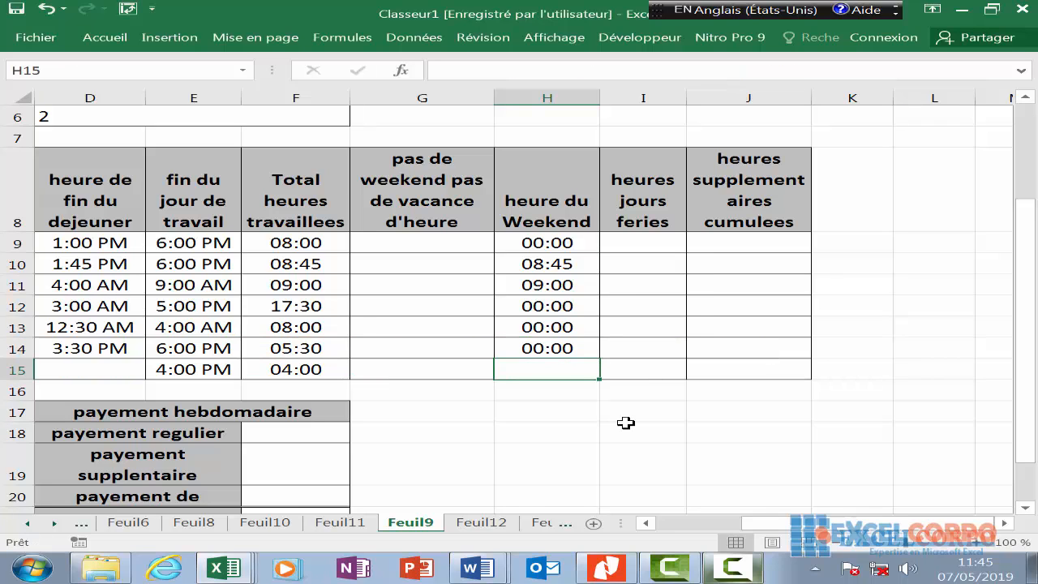
- Enter =SI(OU(JOURSEM(A15)=7;JOURSEM(A15)=1);F15;0) in H15, which shows 04:00
type("=so")
key("BackSpace")
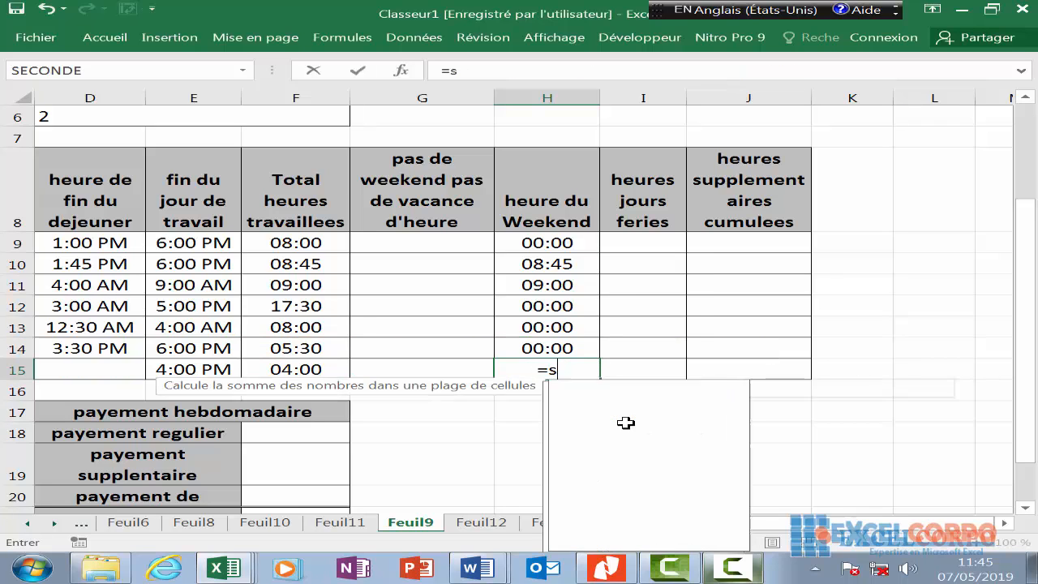
type("i")
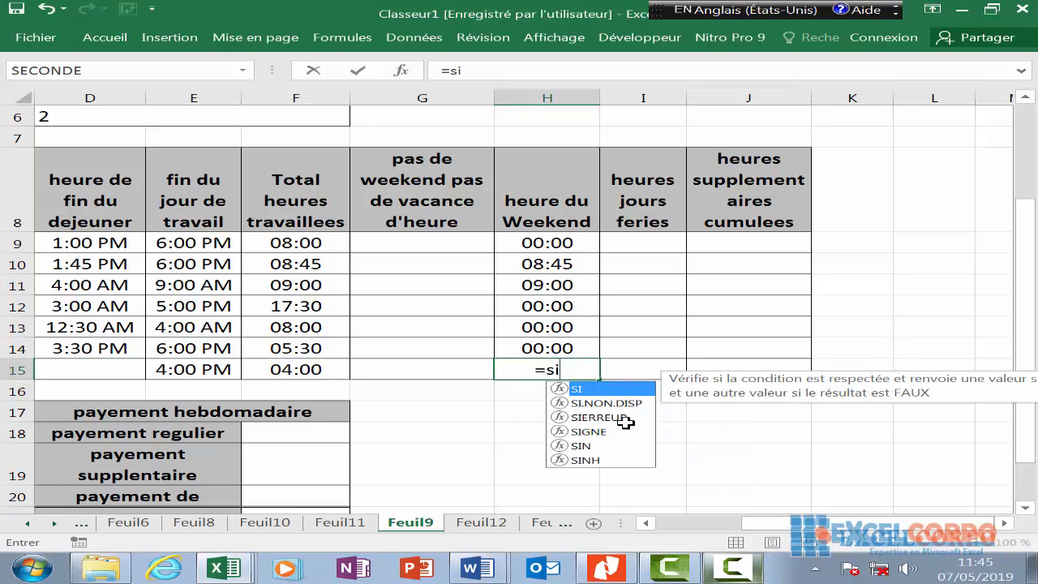
type("(ou")
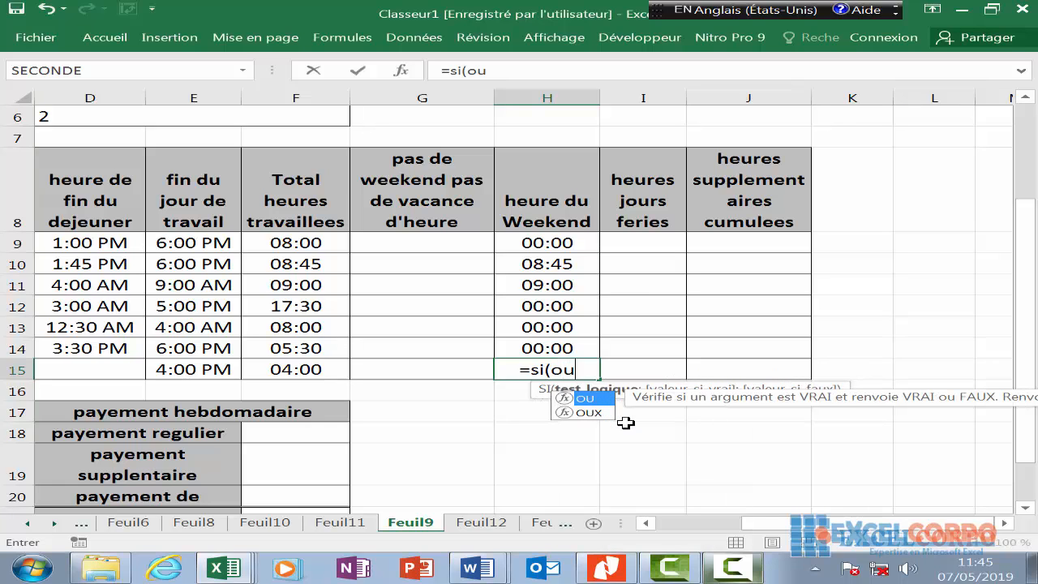
right_click(625, 422)
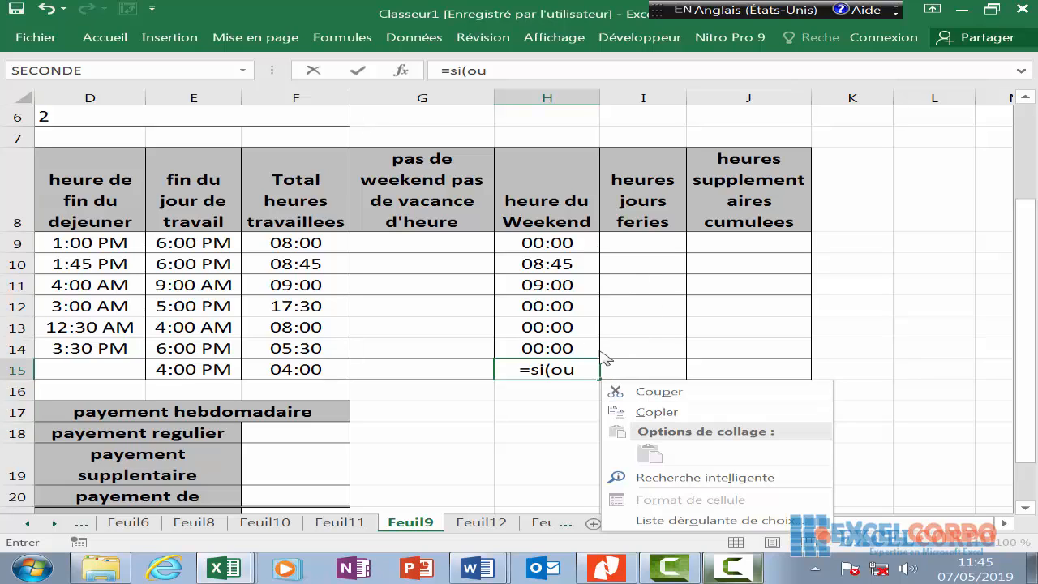
left_click(582, 370)
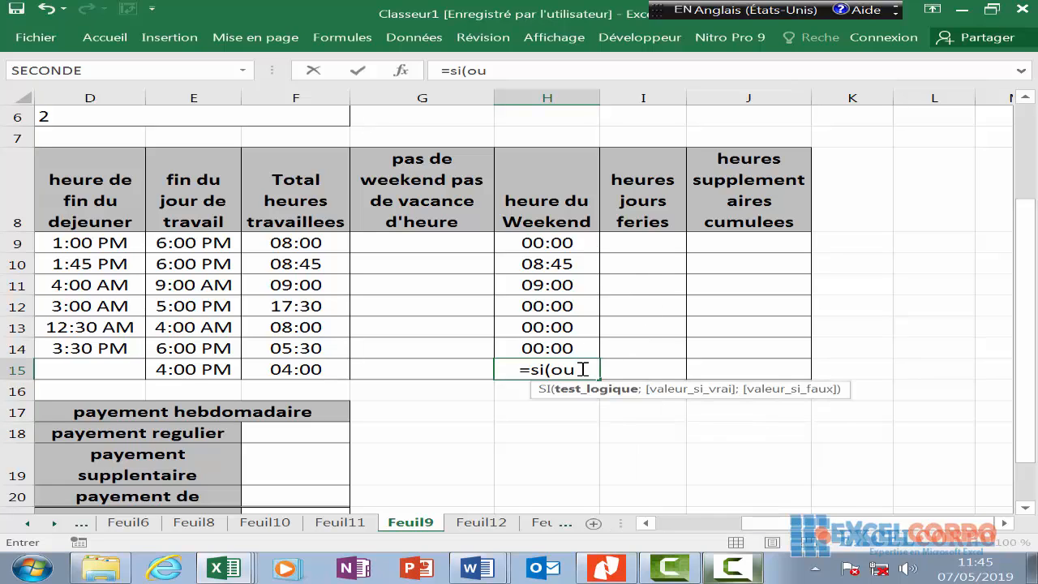
type("(JOURSEM(a15)=7;JOURSEM(")
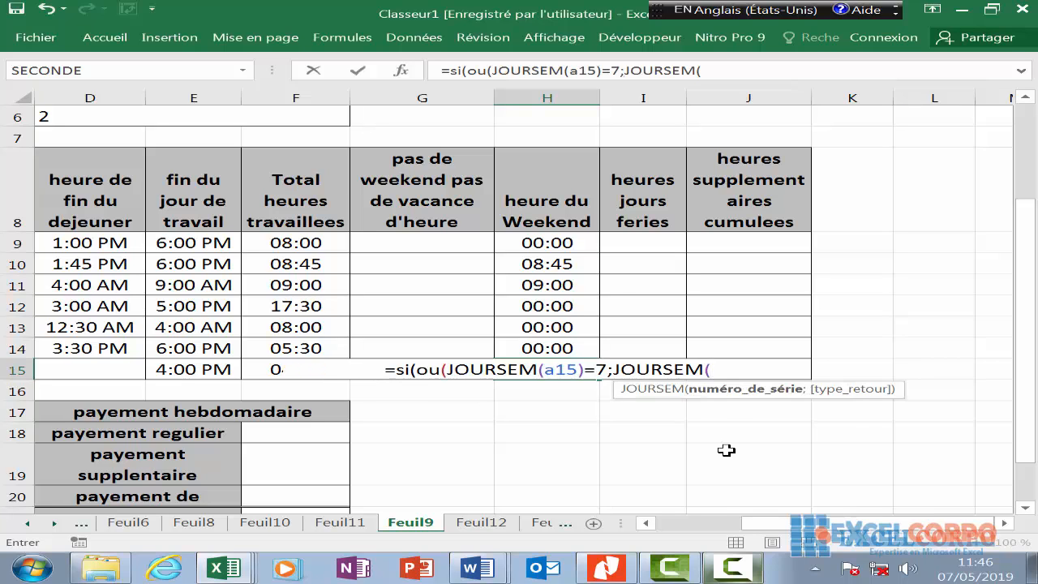
type("a15")
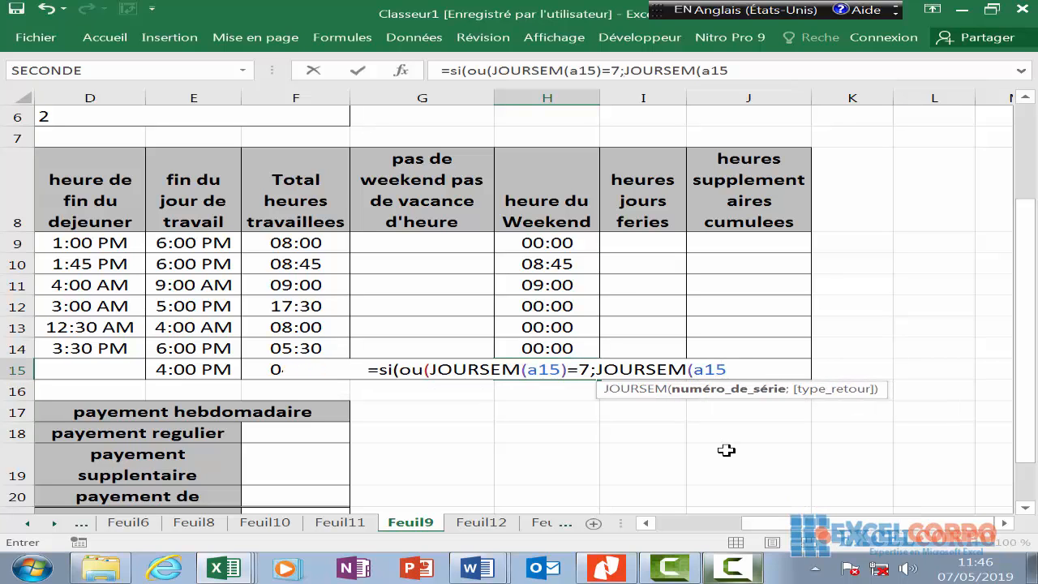
type(")-")
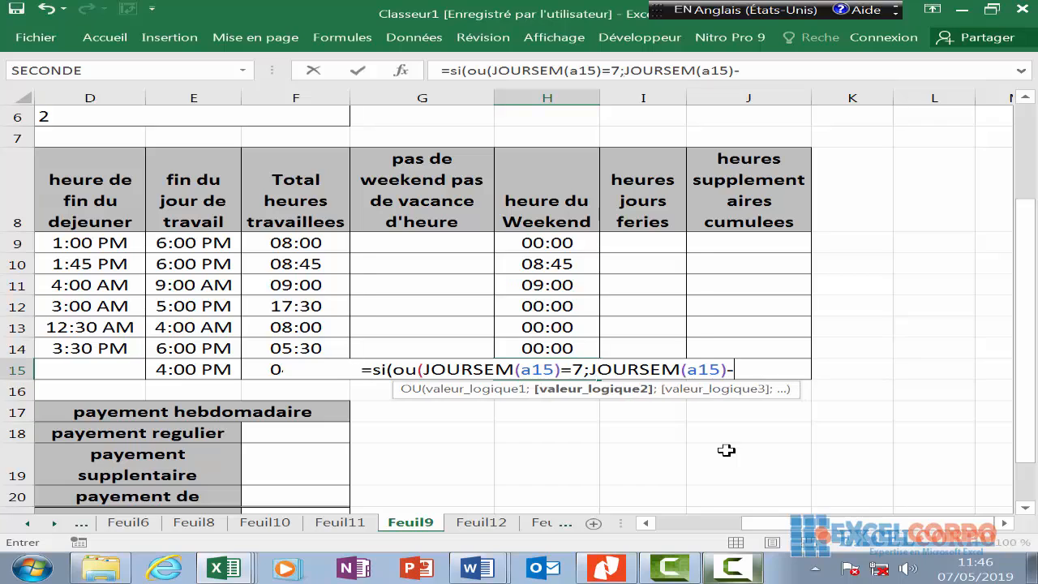
key("BackSpace")
type("=1")
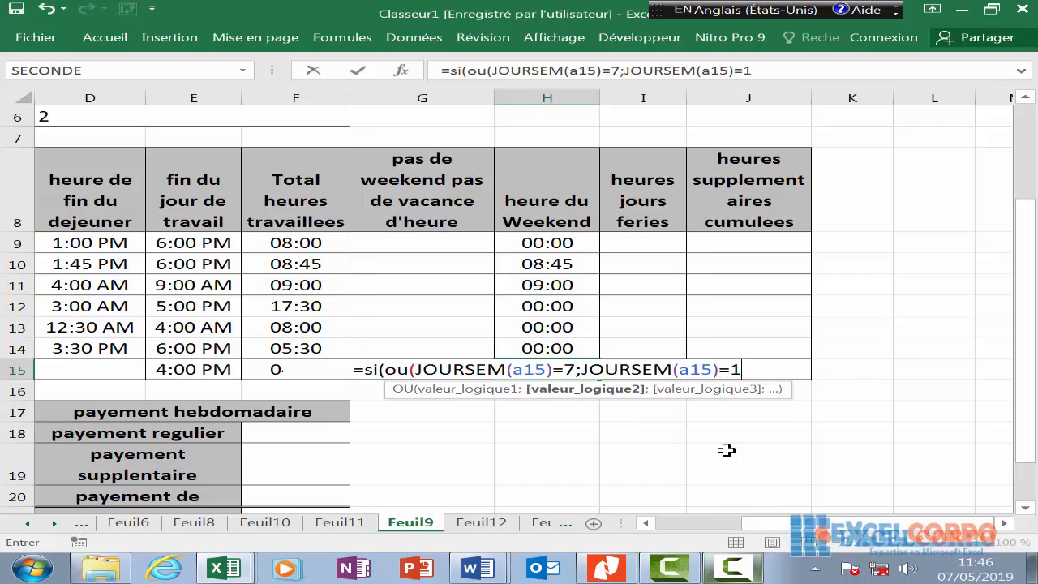
type(")")
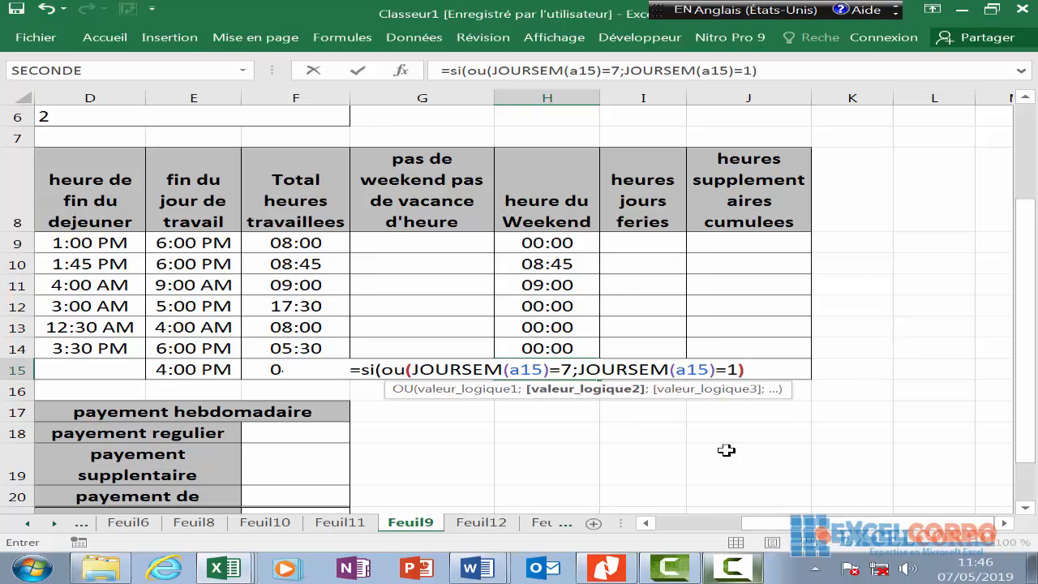
type(";f15")
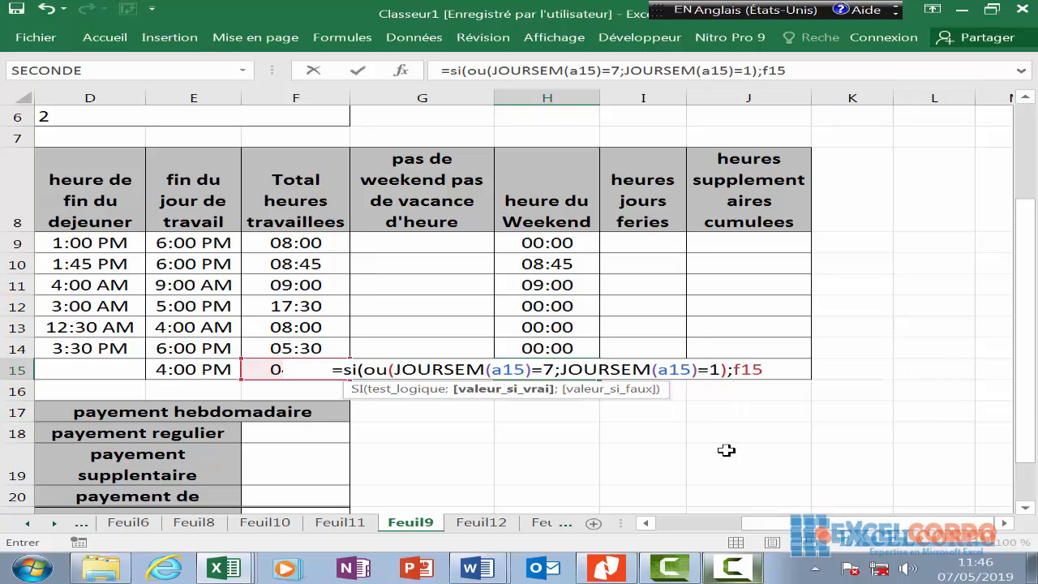
type(";")
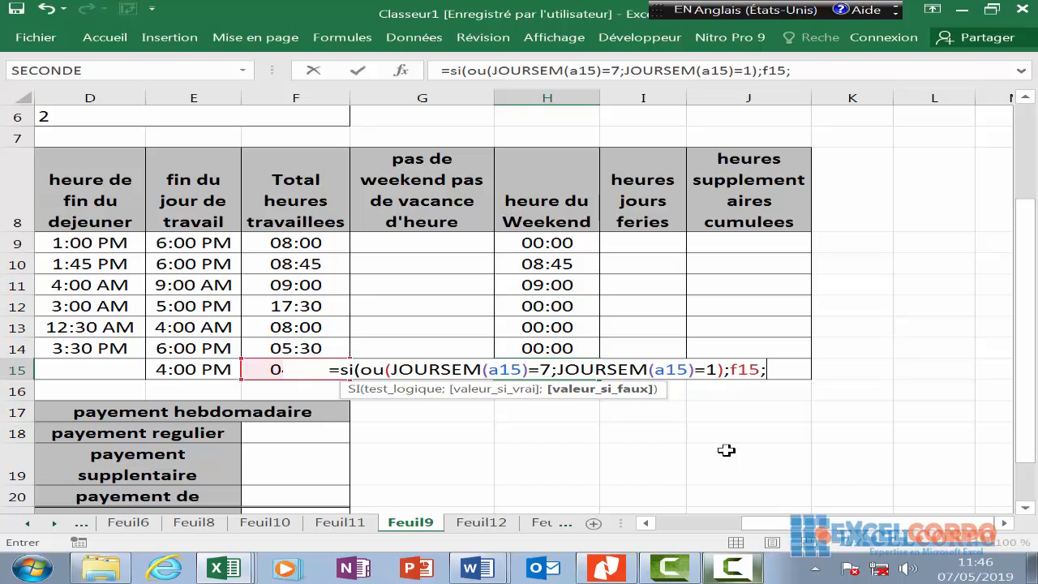
type("0")
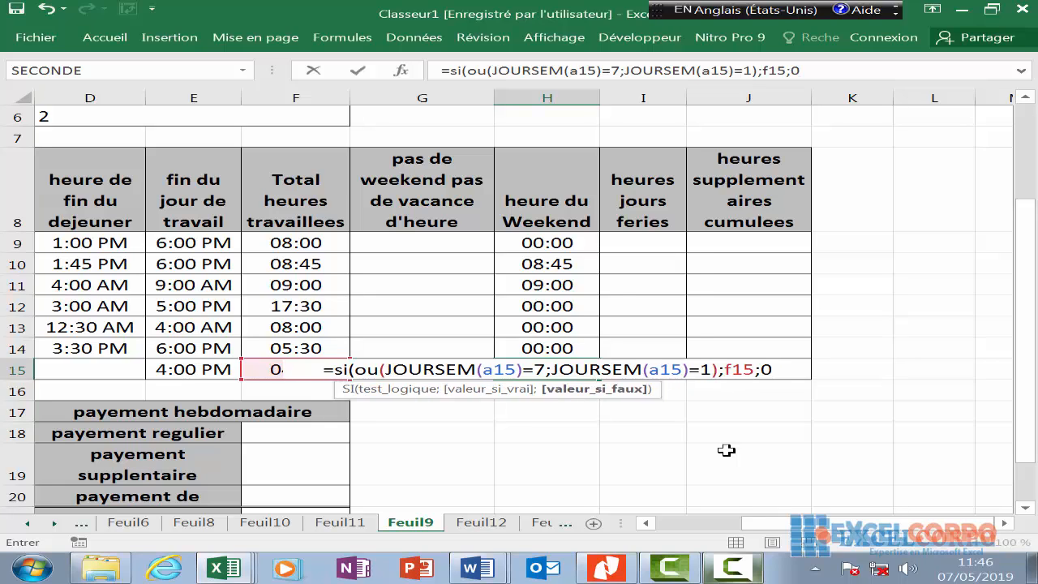
type(")")
key("Return")
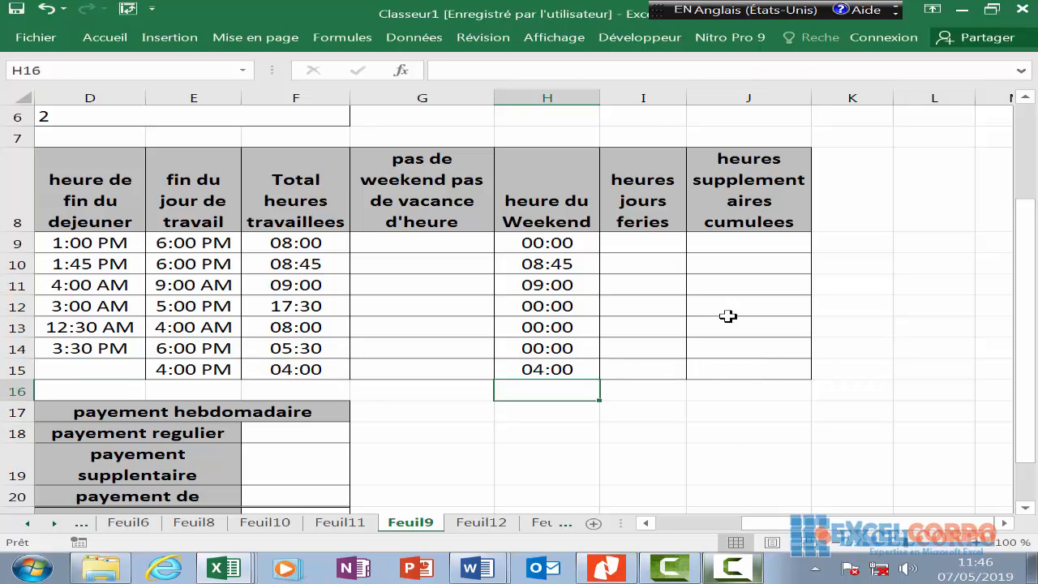
- Inspect the weekend-hours formulas in H9 through H15, revisiting H10, H11 and H15
left_click_drag(544, 237, 557, 390)
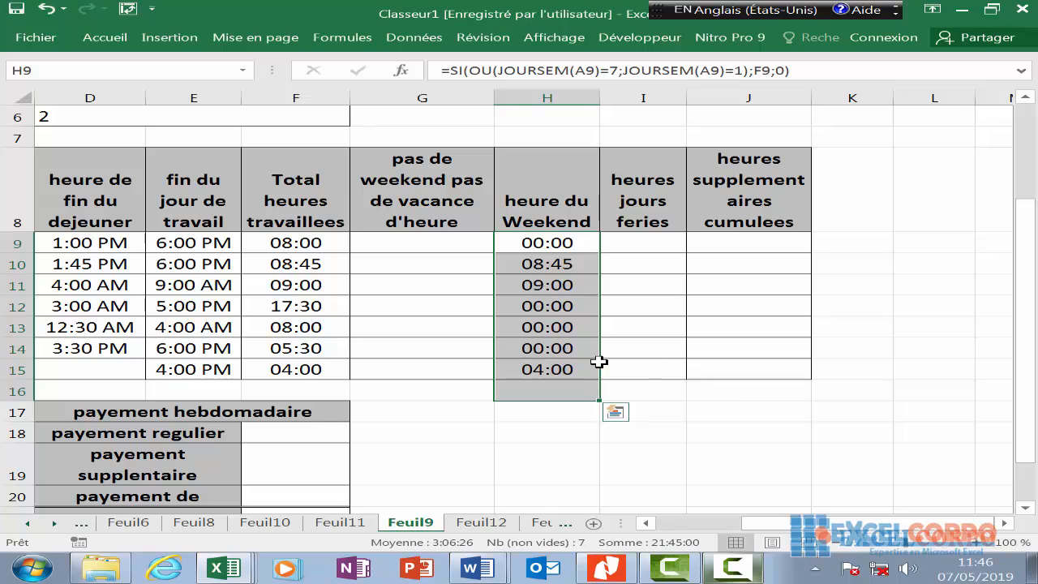
left_click(631, 375)
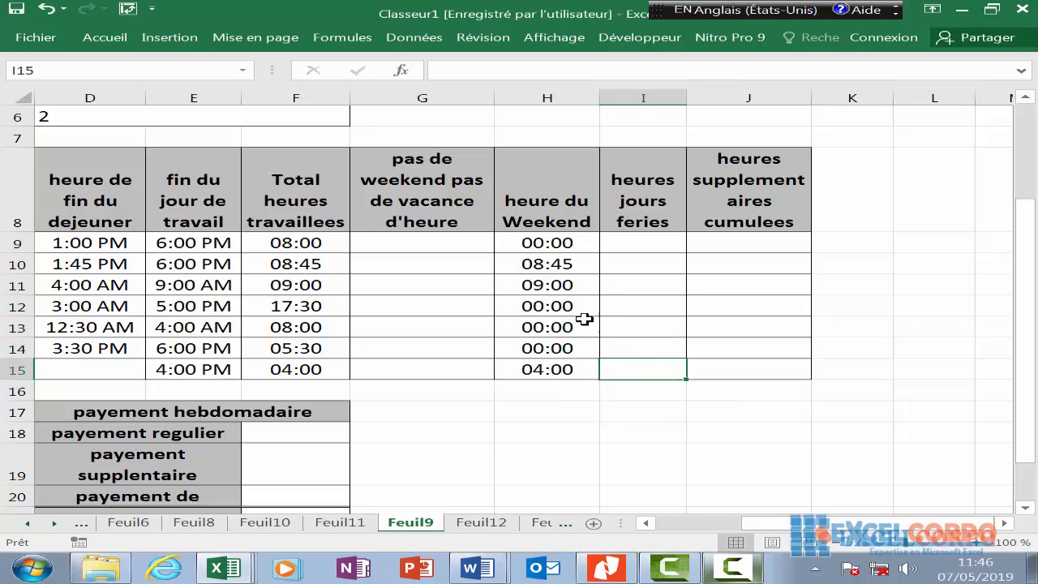
left_click(563, 263)
left_click(558, 286)
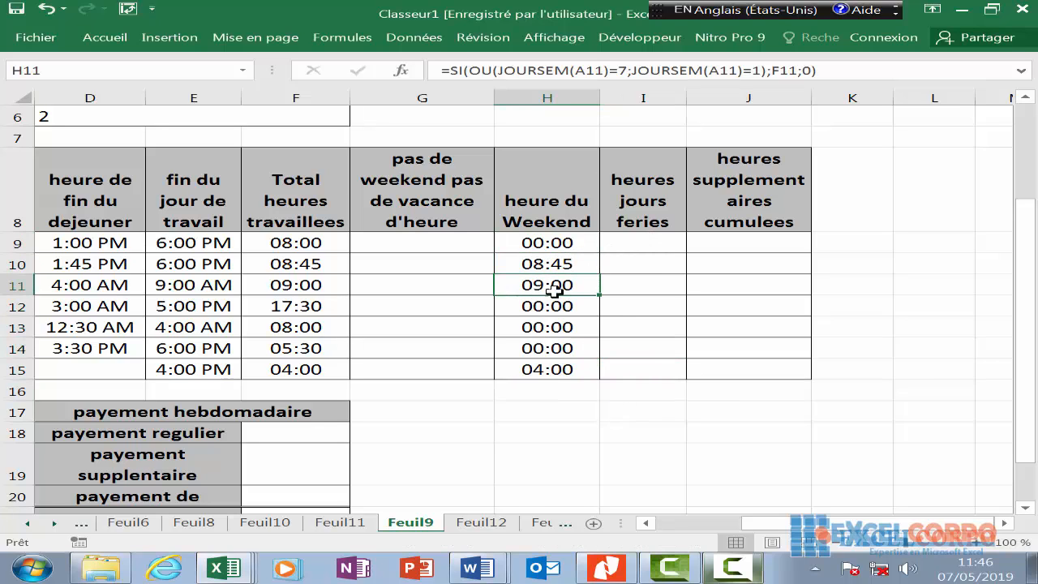
left_click(554, 375)
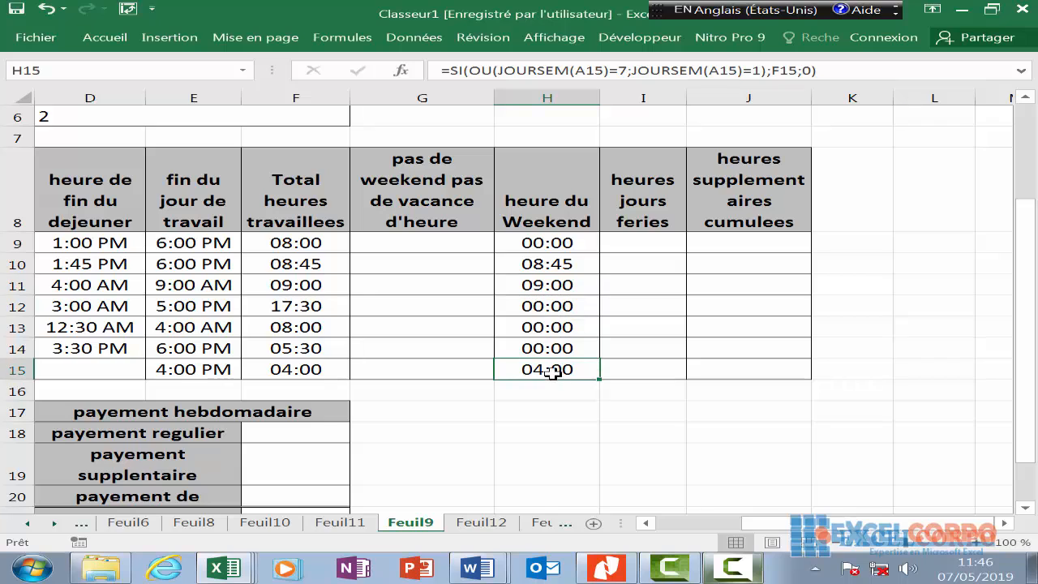
left_click(554, 268)
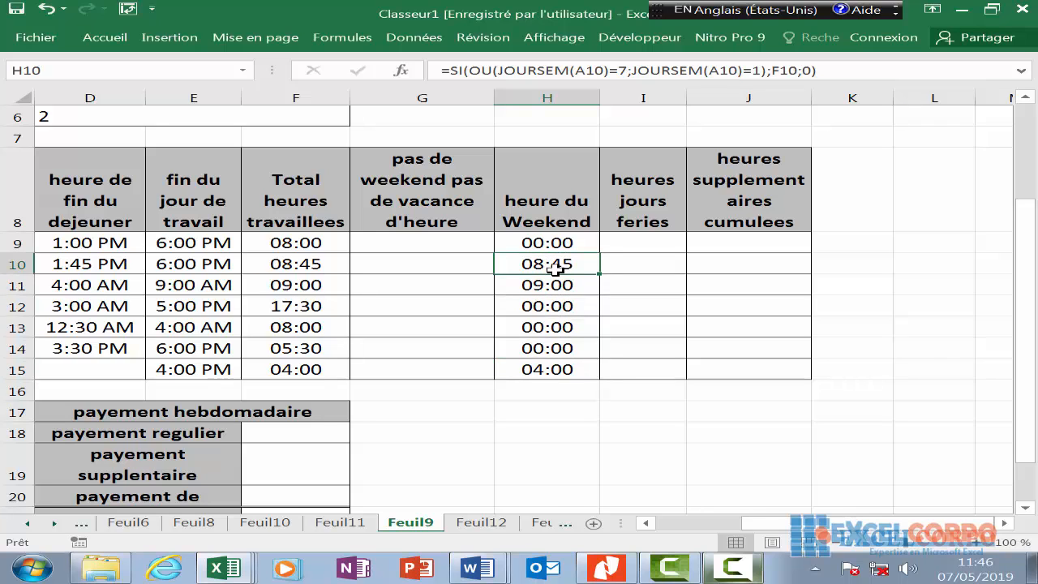
left_click(563, 288)
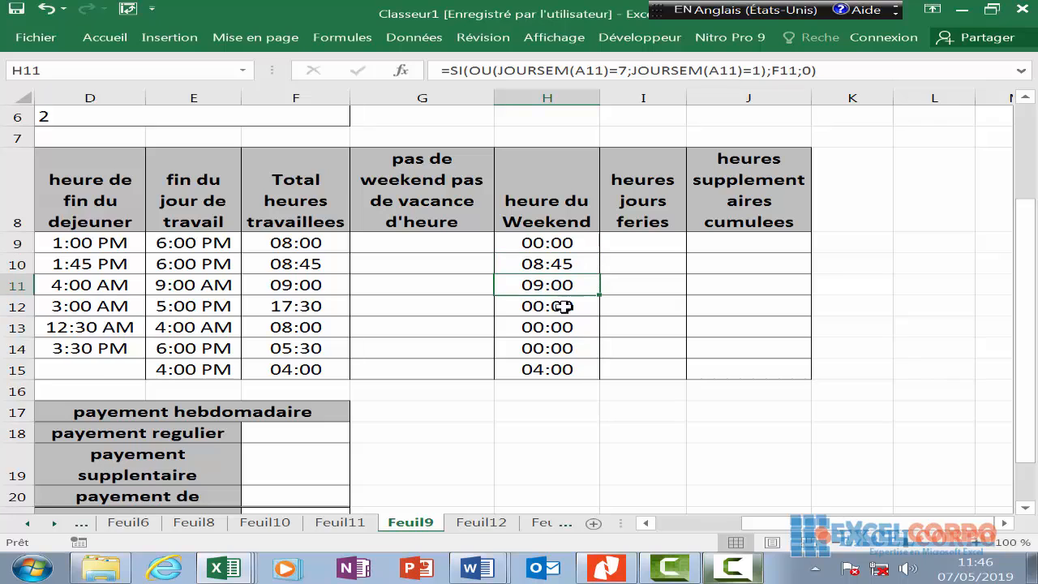
left_click(579, 379)
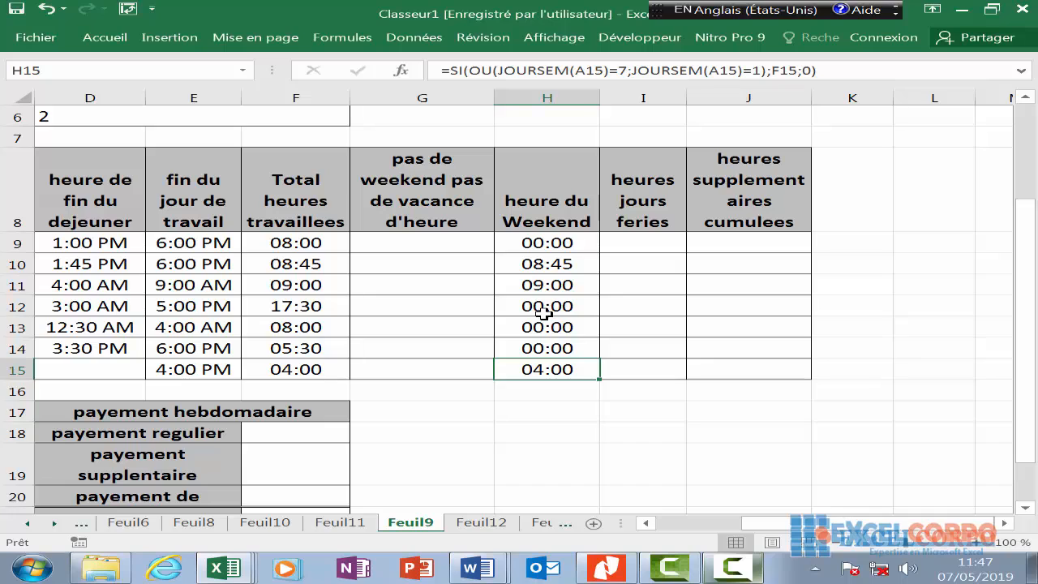
left_click(563, 266)
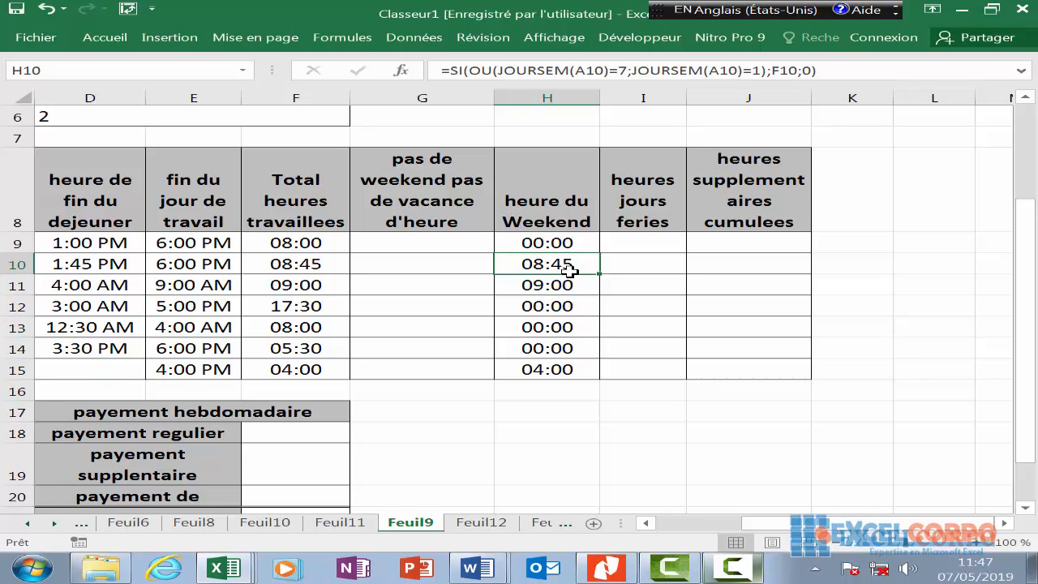
left_click(559, 246)
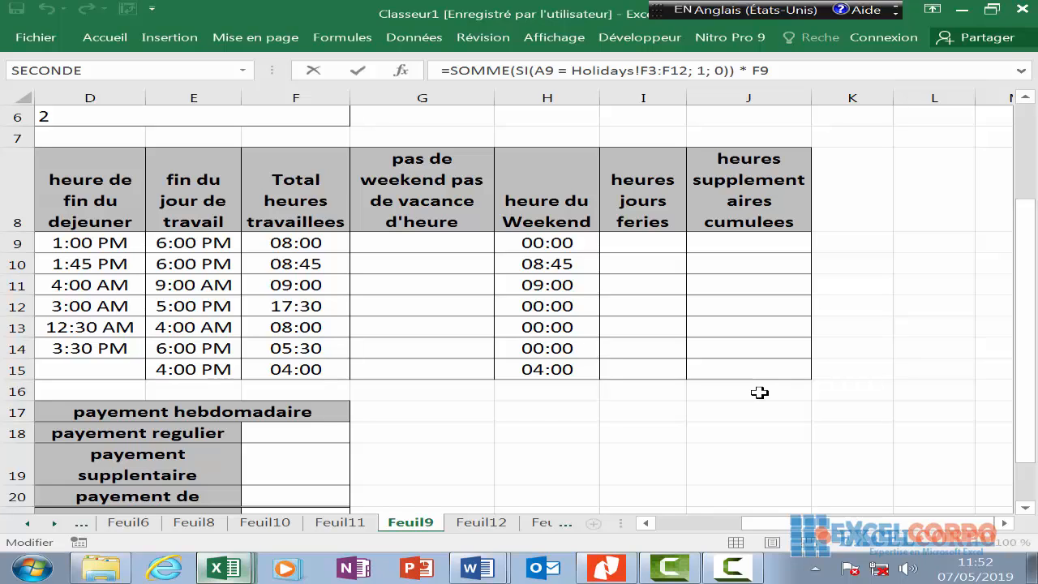
- Restart I9's holiday-hours formula as =SOMME(SI(A9=vacances!F3:F12;1;0))*F9
type("=")
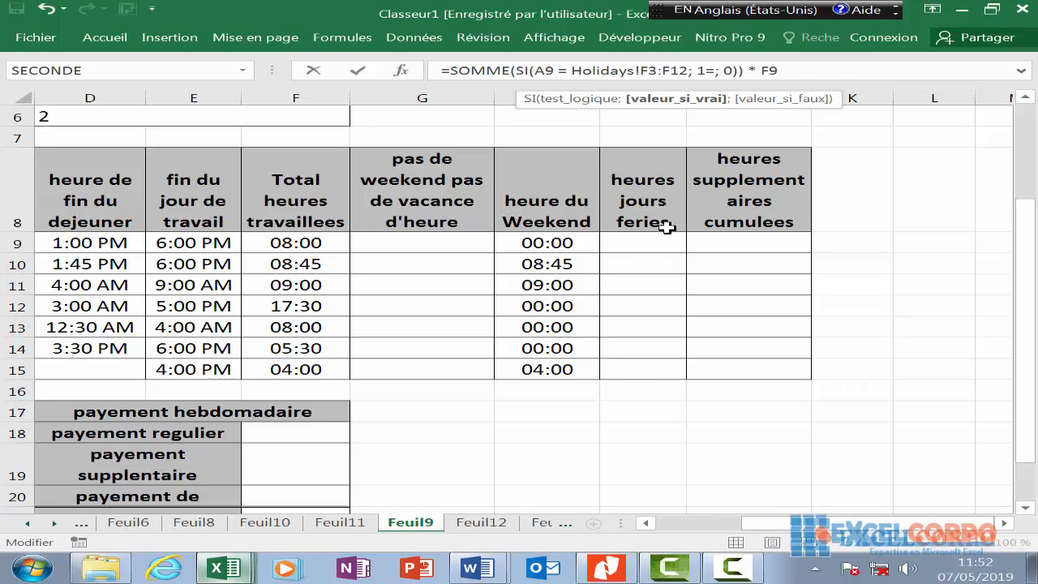
key("Escape")
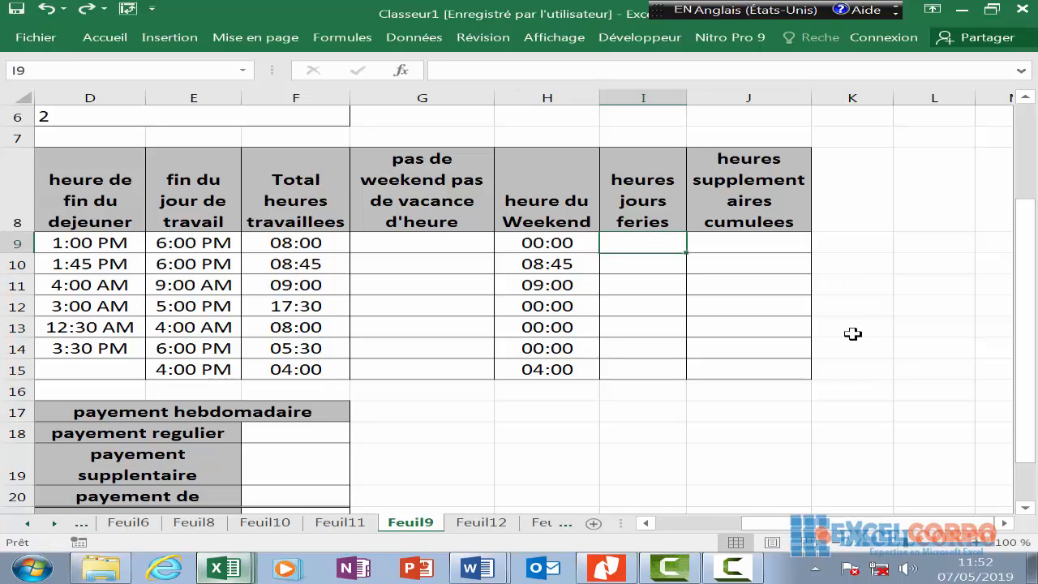
type("=som")
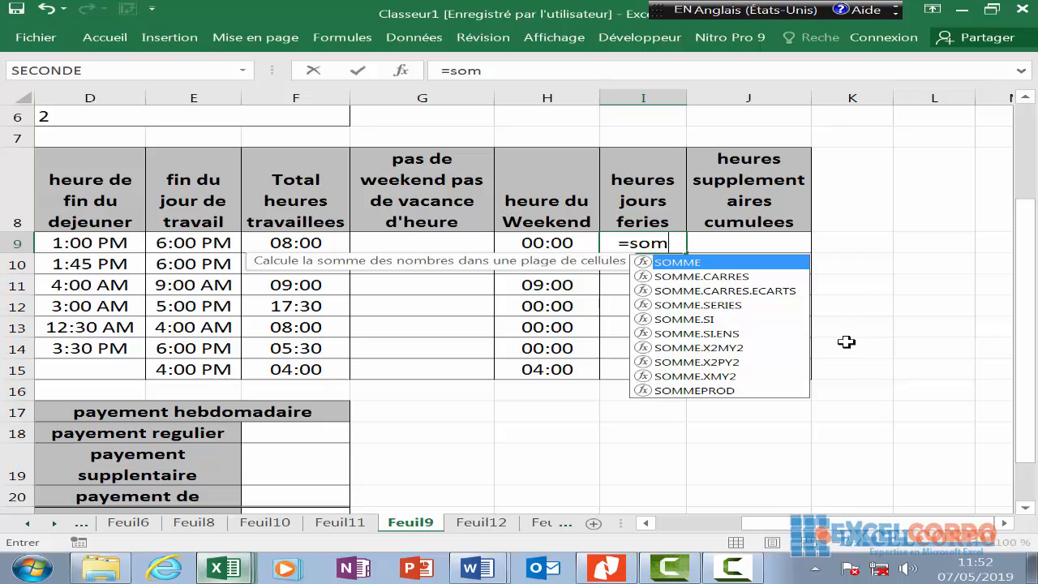
double_click(736, 261)
type("si")
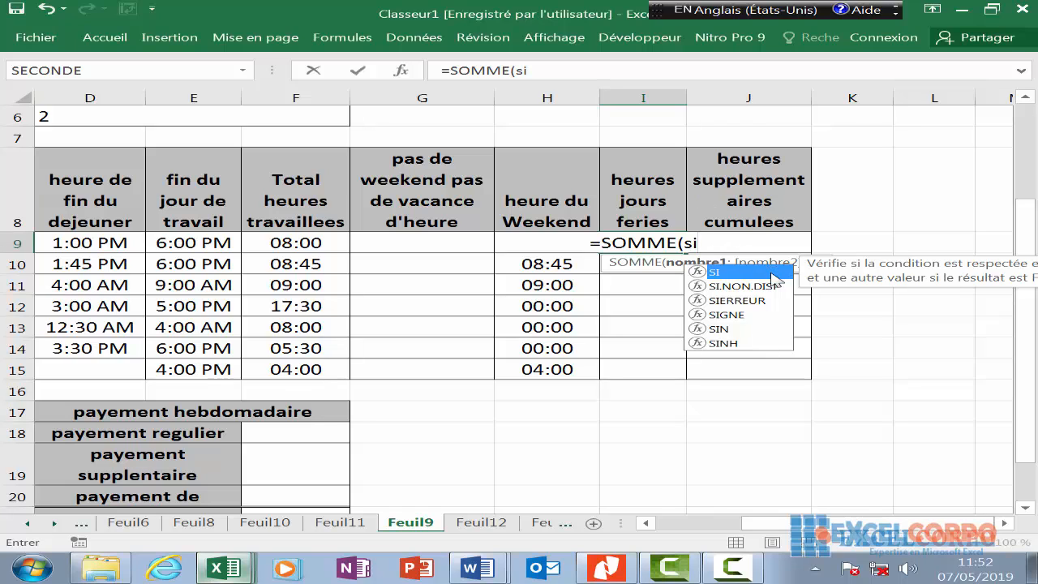
double_click(766, 272)
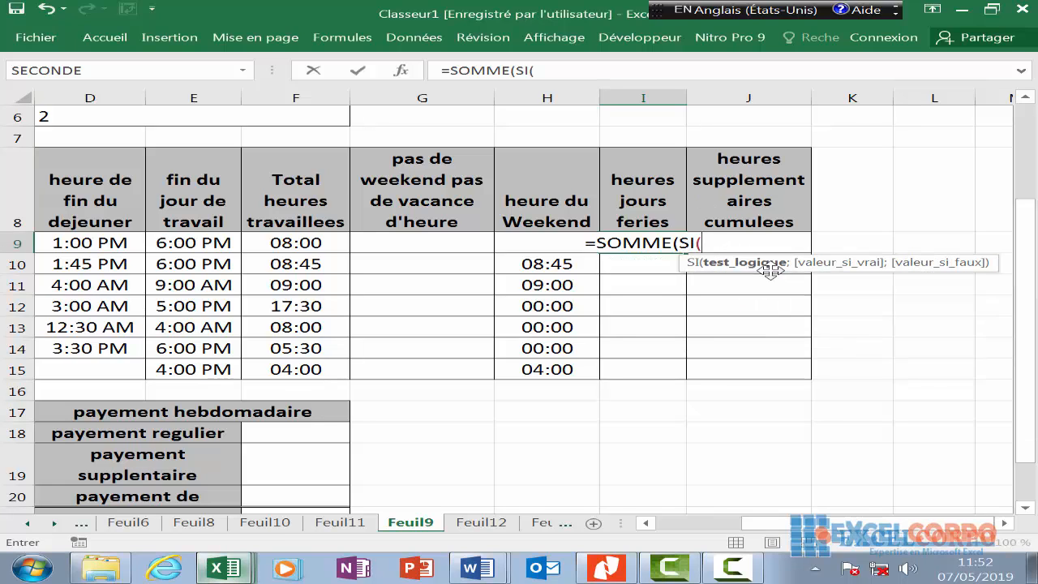
type("A")
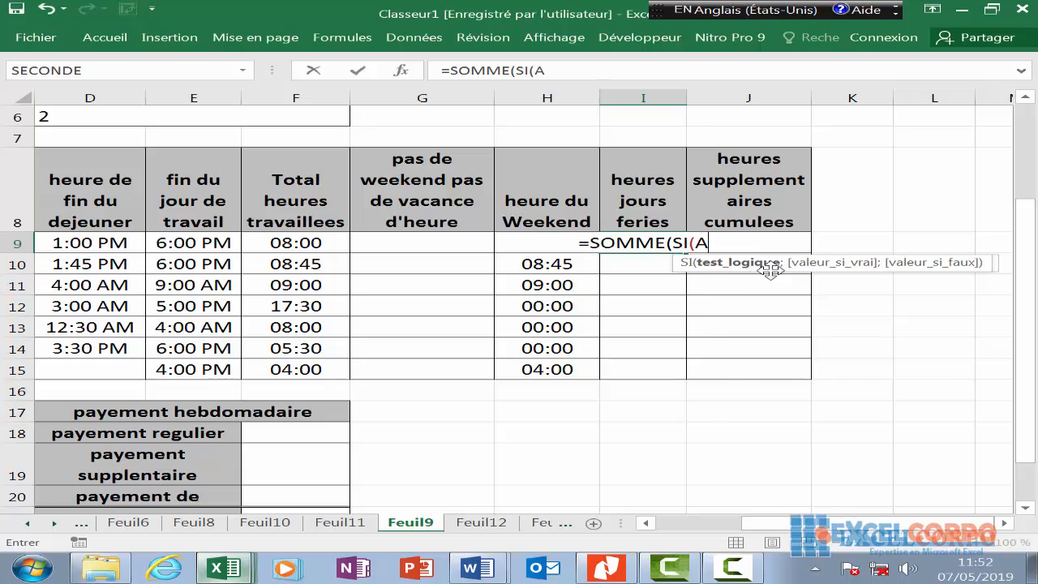
type("9")
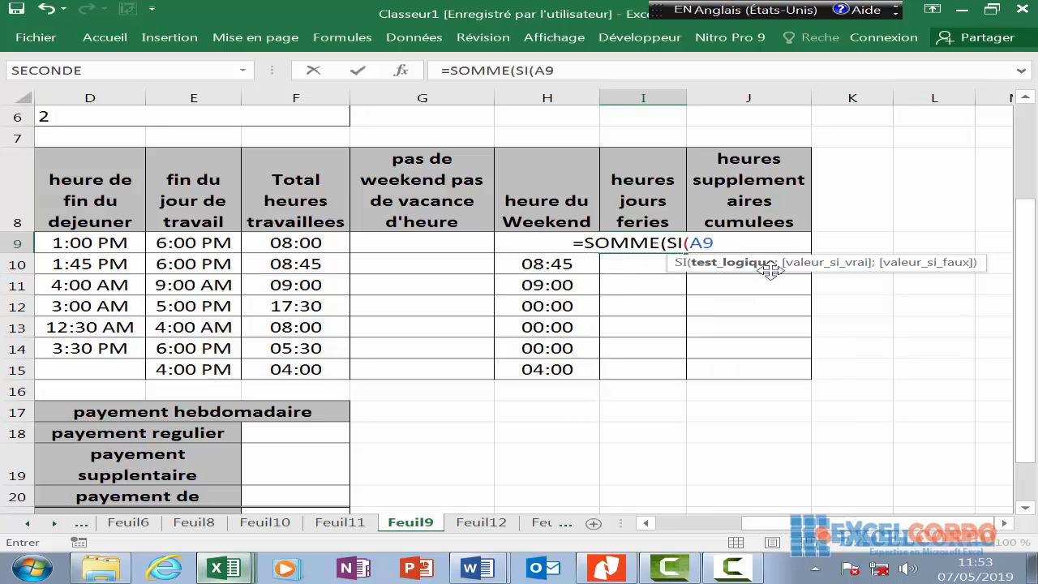
type("=")
type("va")
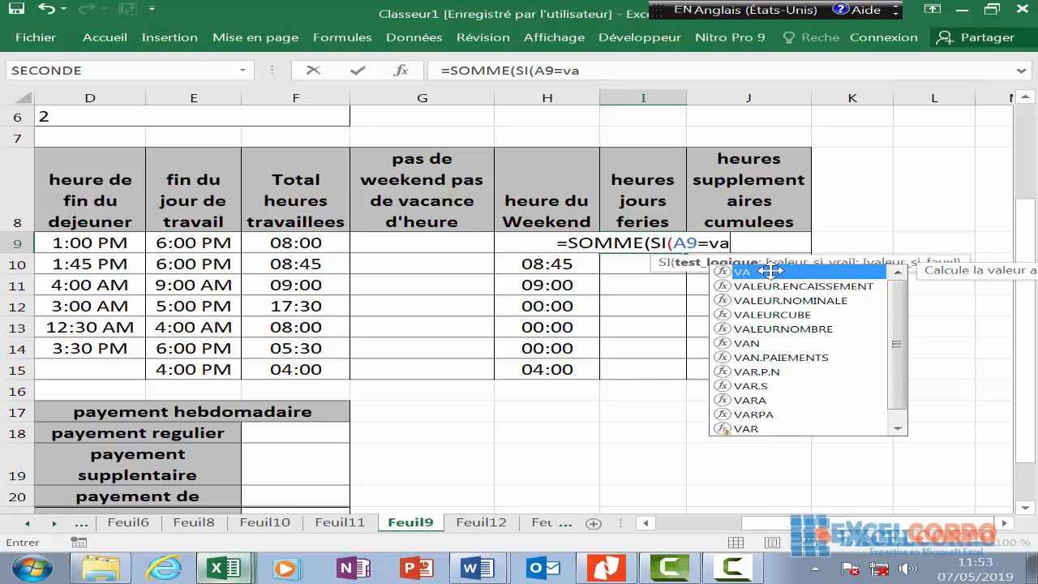
type("cance")
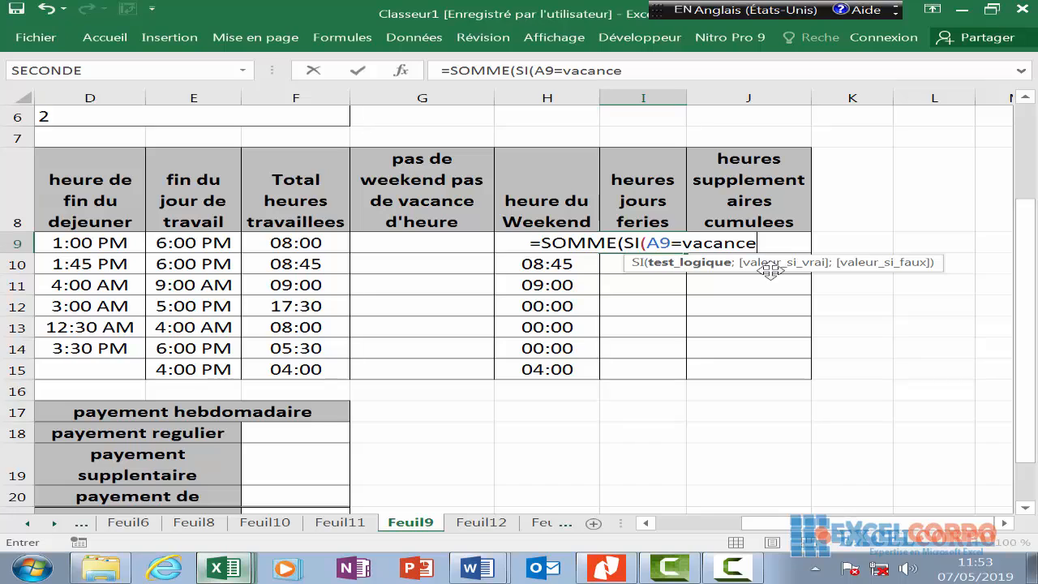
type("s!")
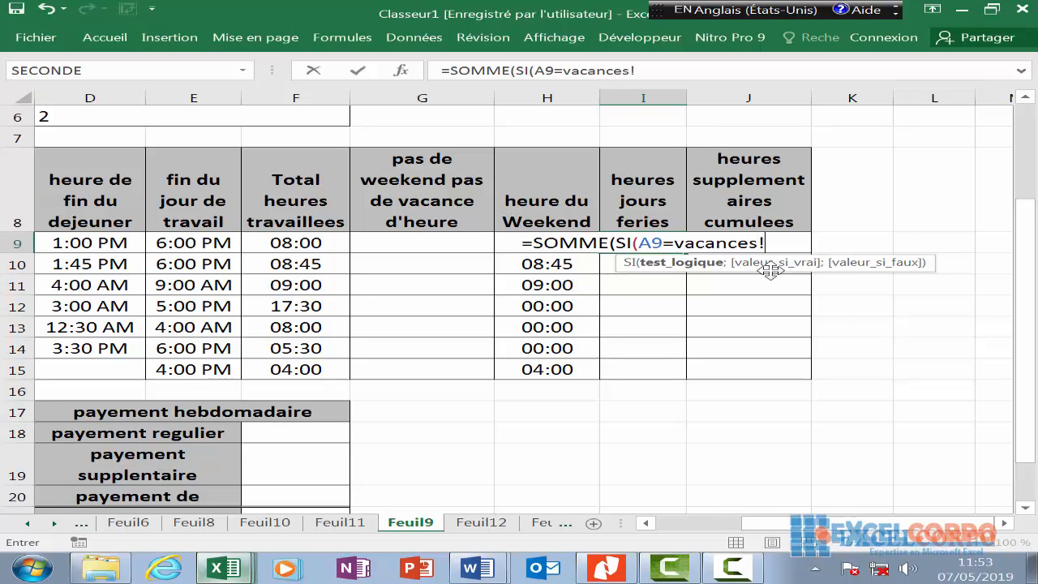
type("F3")
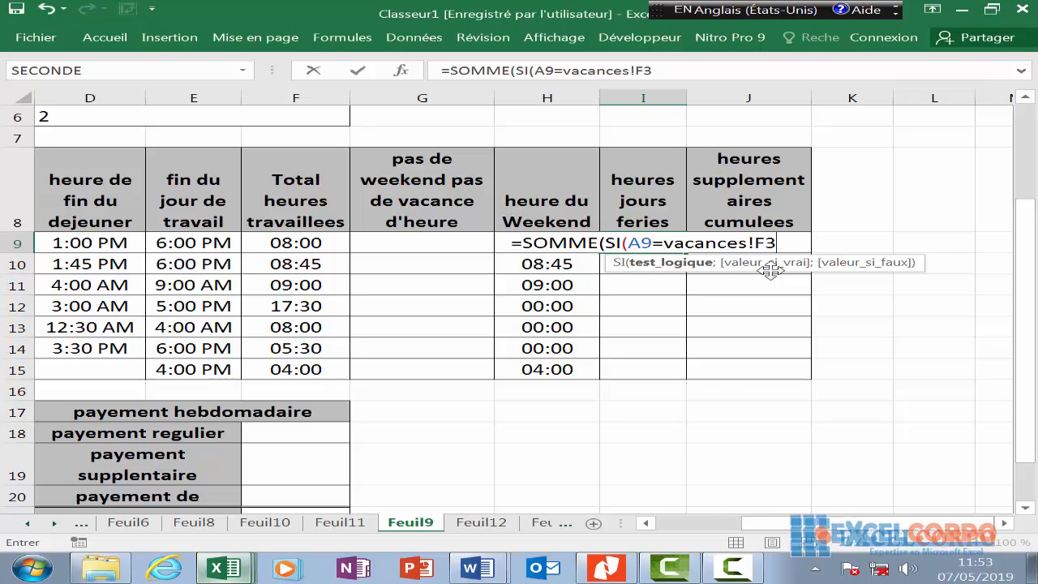
type(":")
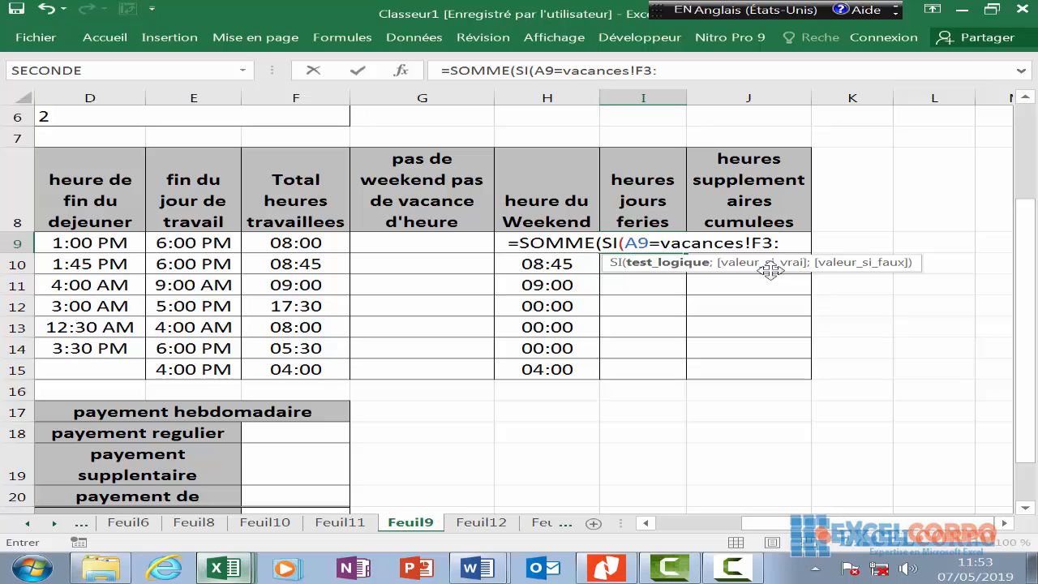
type("F1")
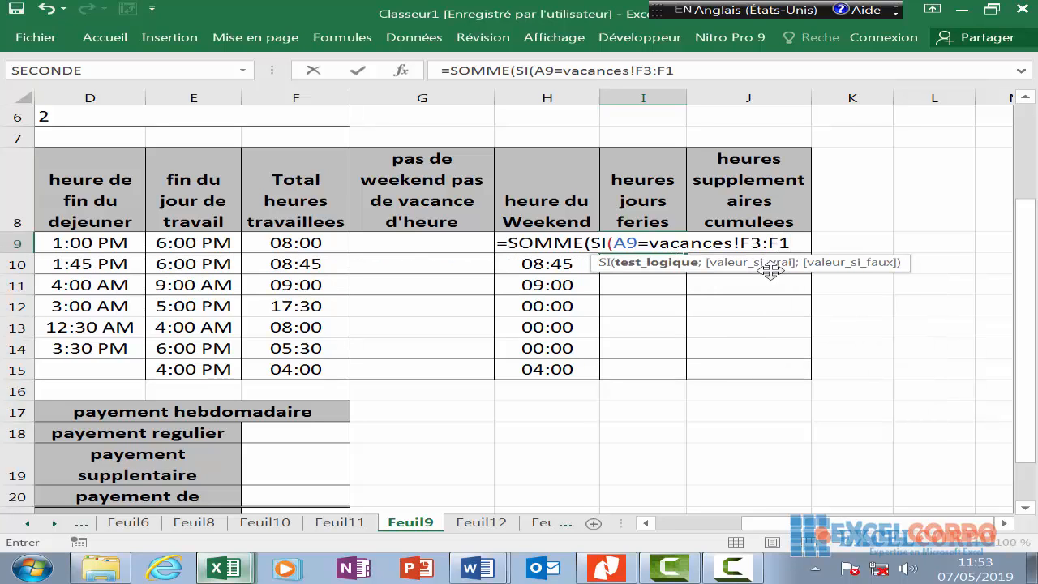
type("2")
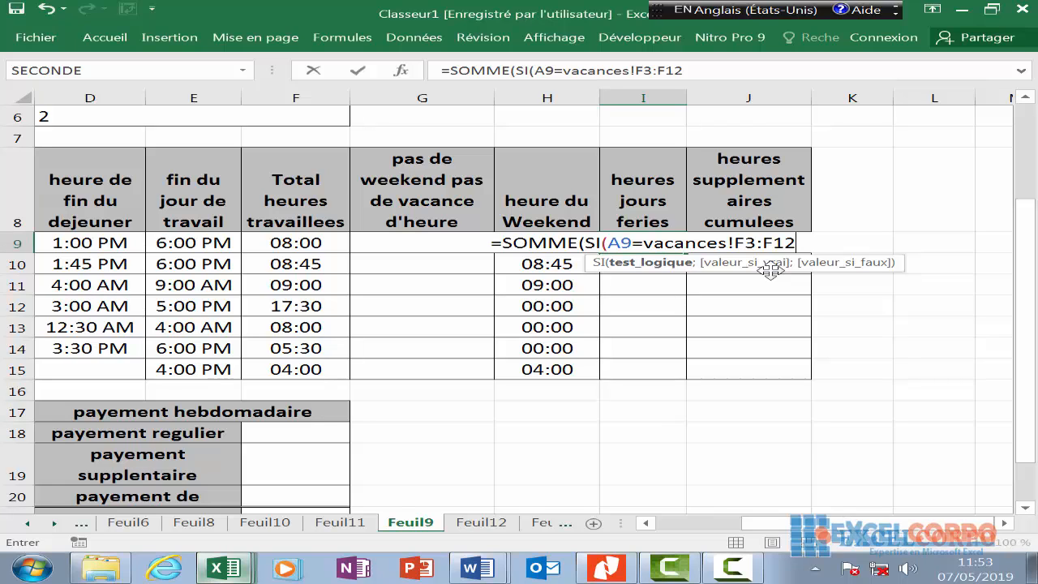
type(";1;")
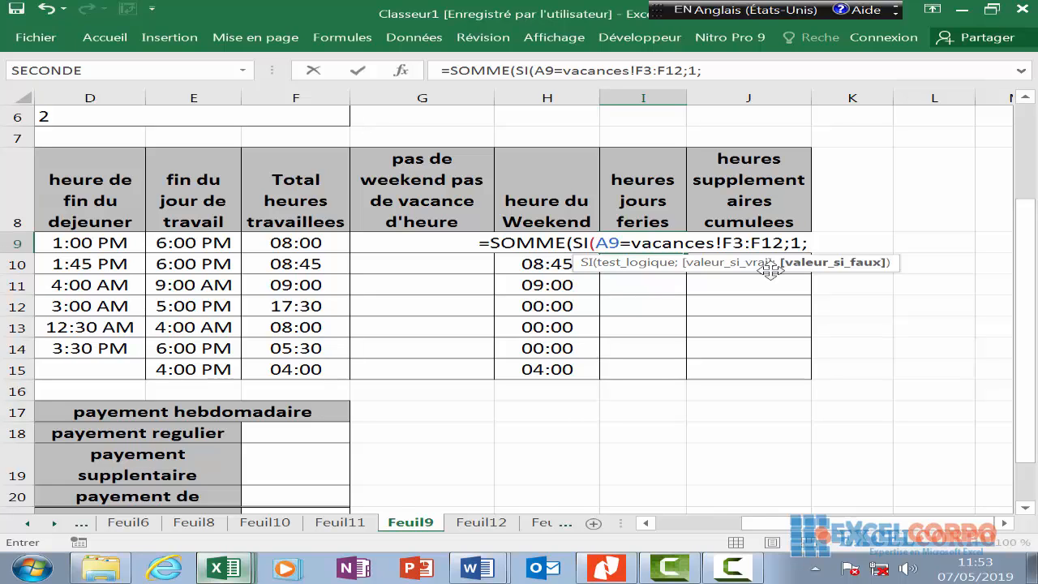
type("0")
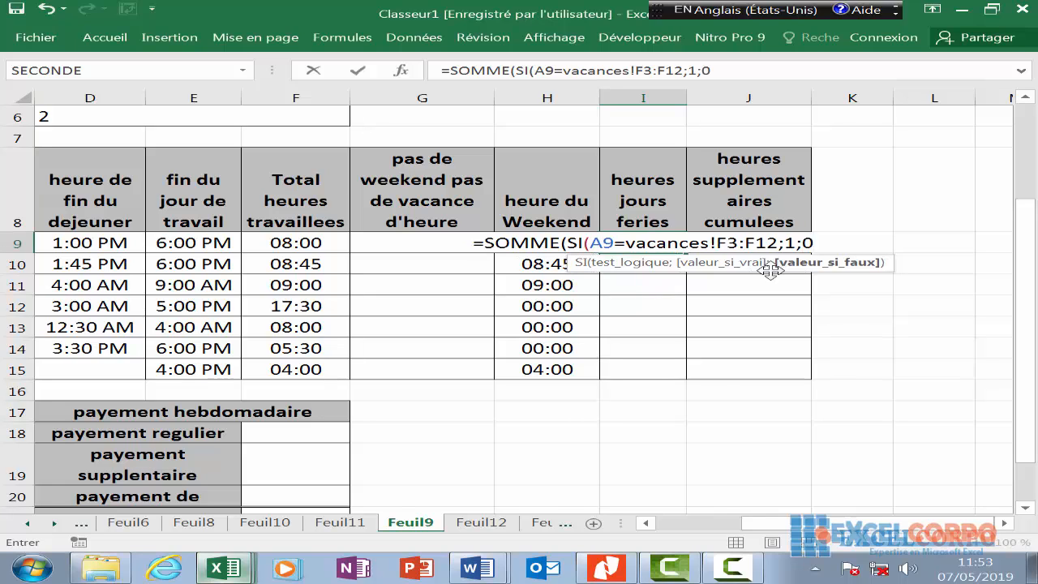
type("))*")
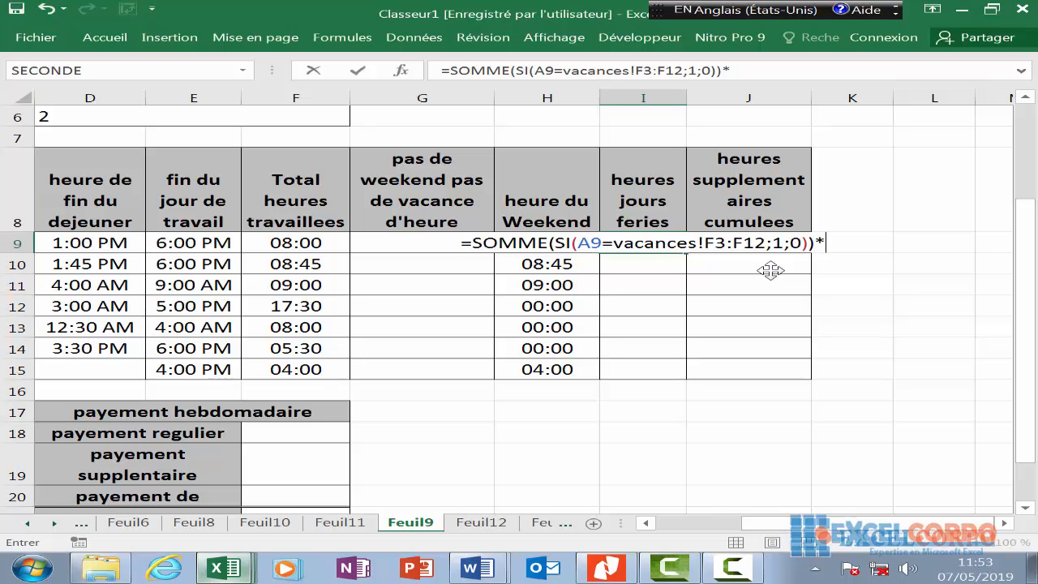
type("f")
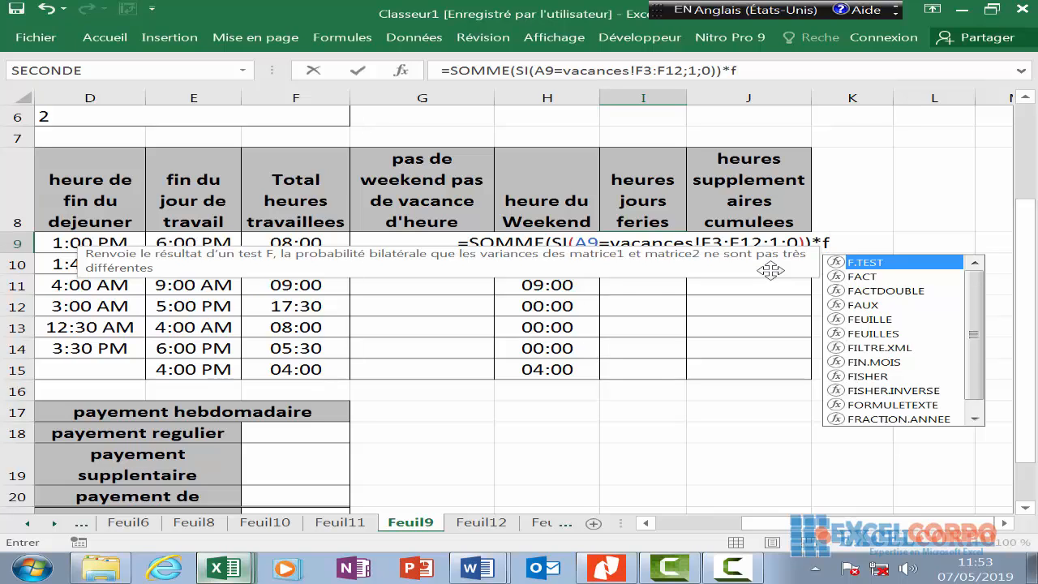
type("9")
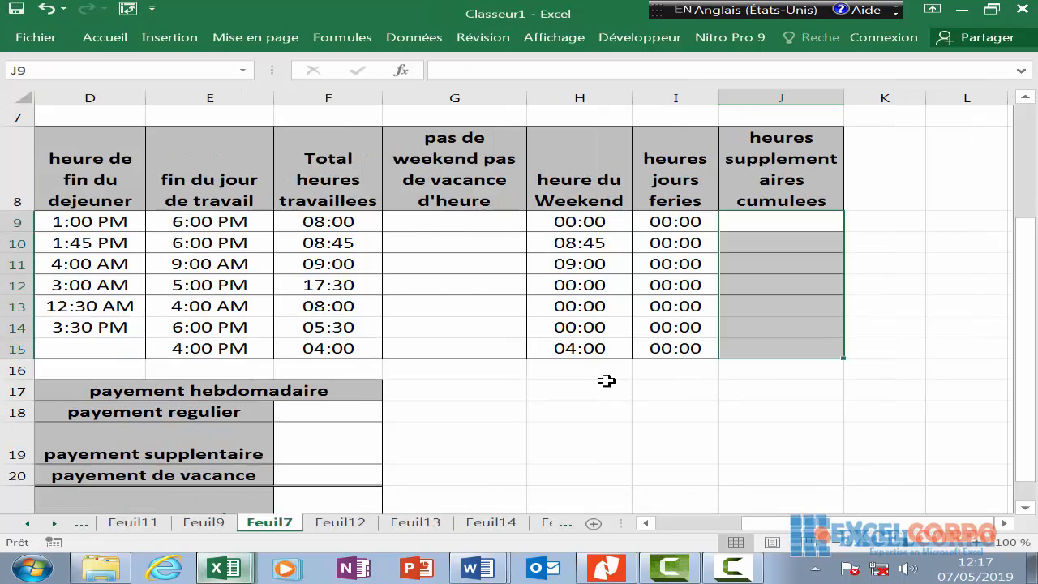
- Check the holiday formula in I14, then begin G9's regular-hours formula with =F9-
left_click(660, 324)
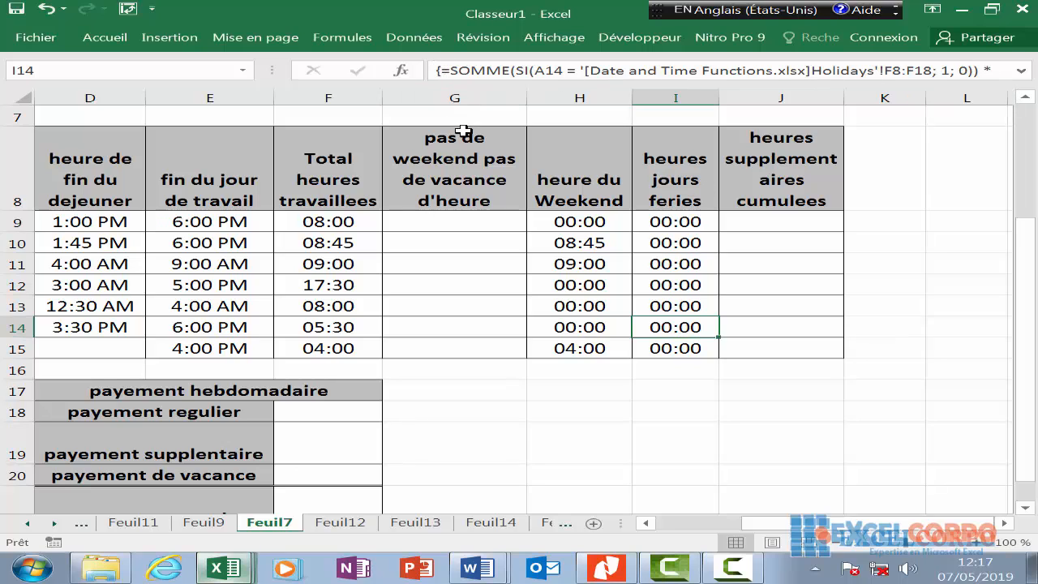
left_click(468, 276)
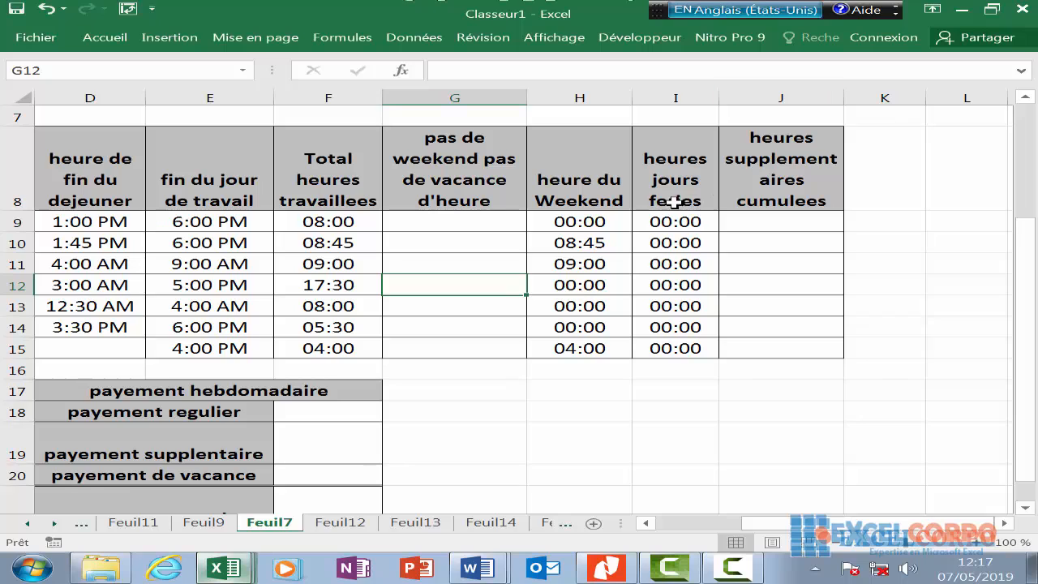
left_click(474, 94)
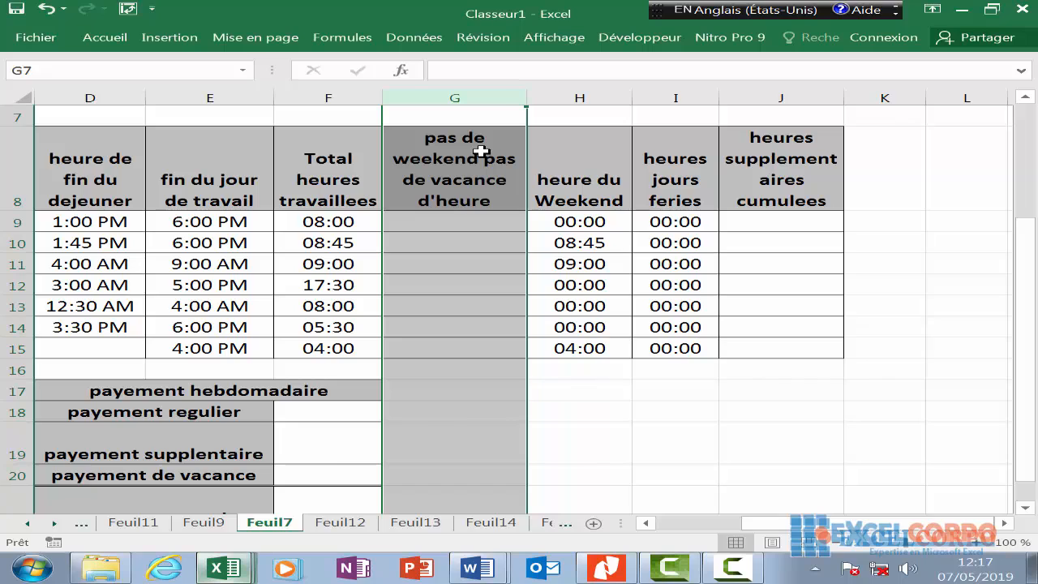
left_click(459, 226)
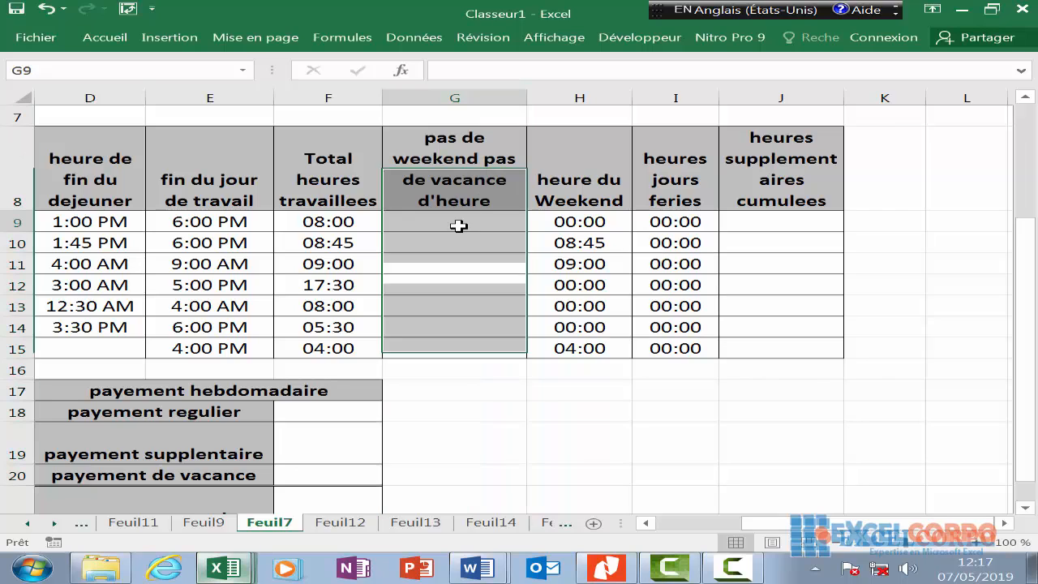
type("=f9-")
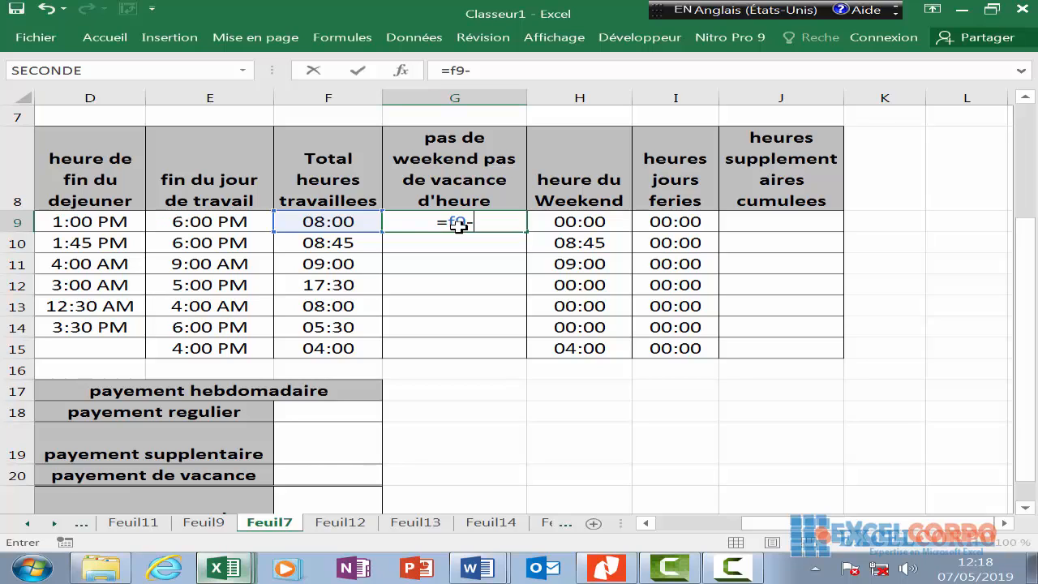
- Complete G9 as =F9-H9-I9 and enter =F10-H10-I10 in G10
type("h")
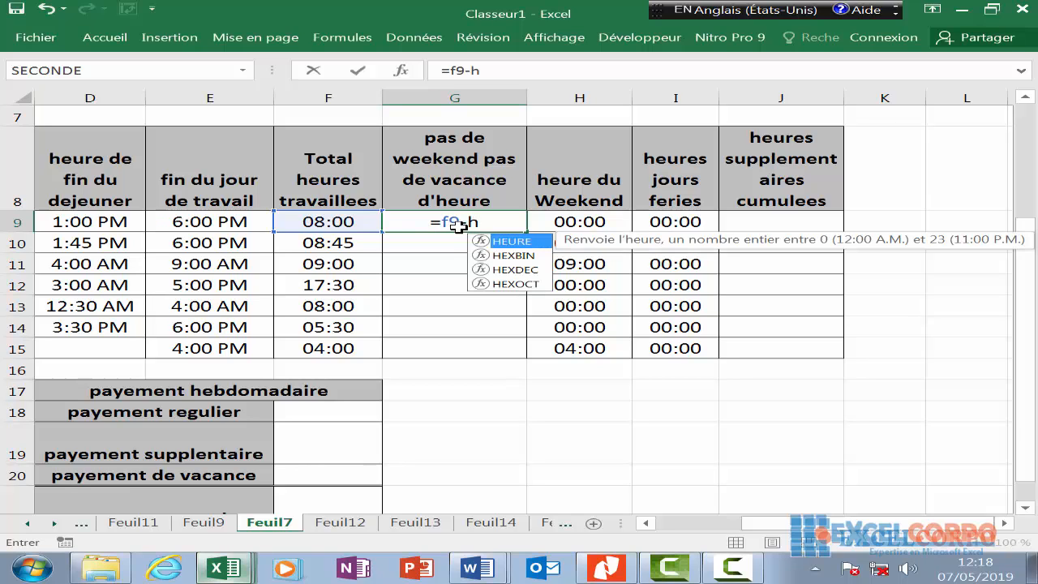
type("9")
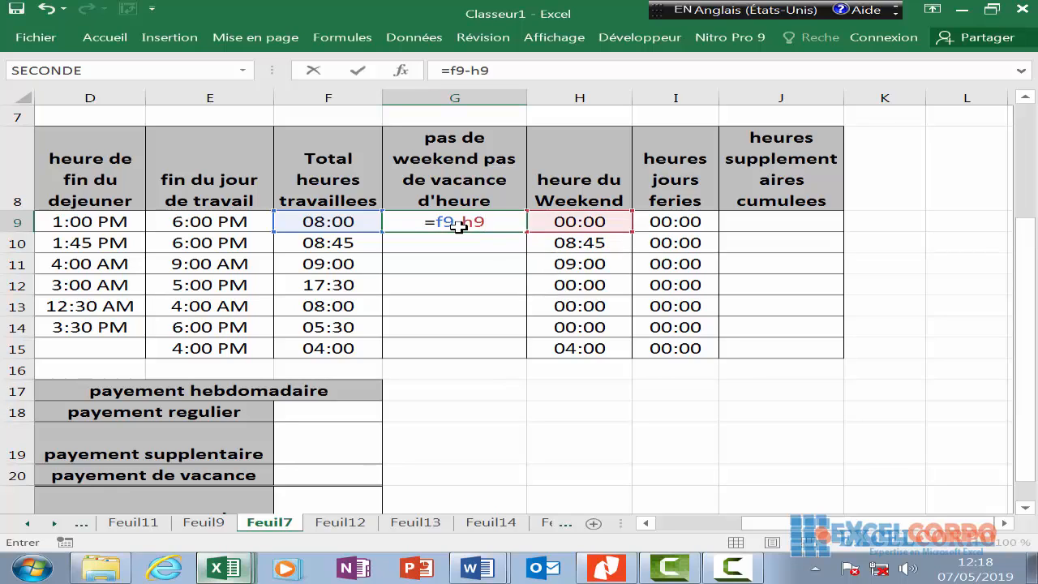
type("-i")
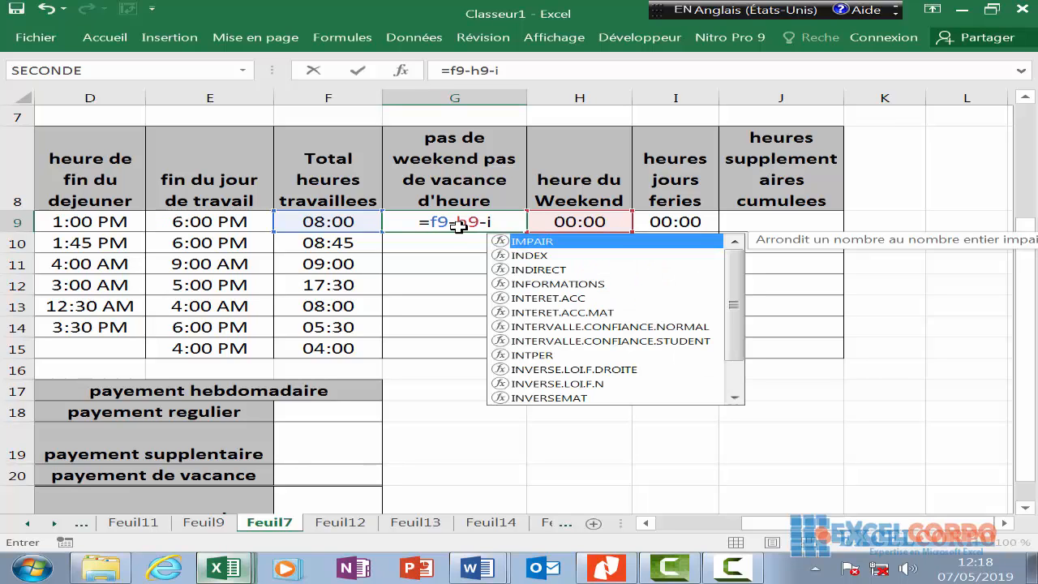
type("9")
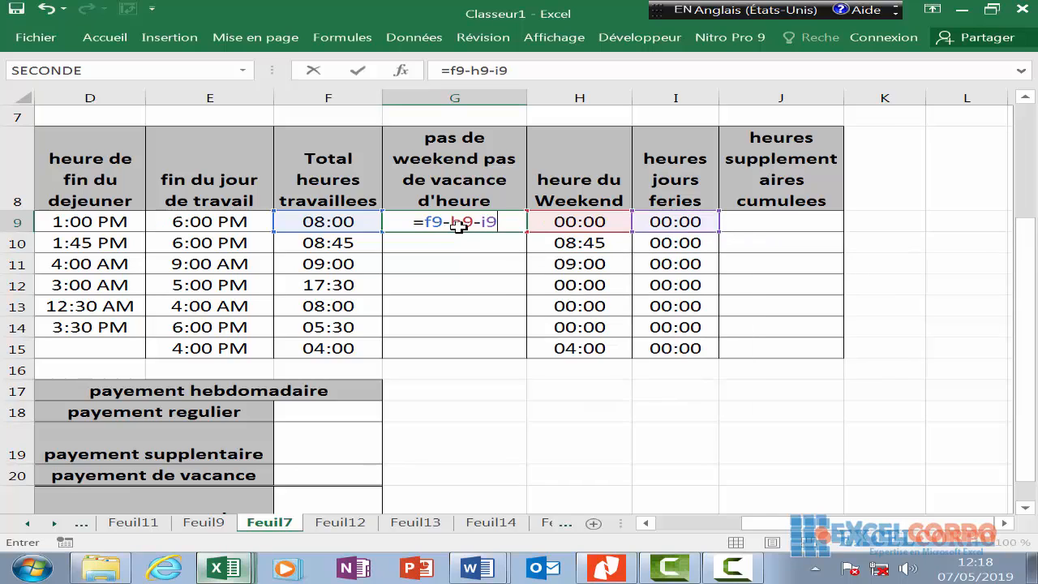
key("Return")
type("=")
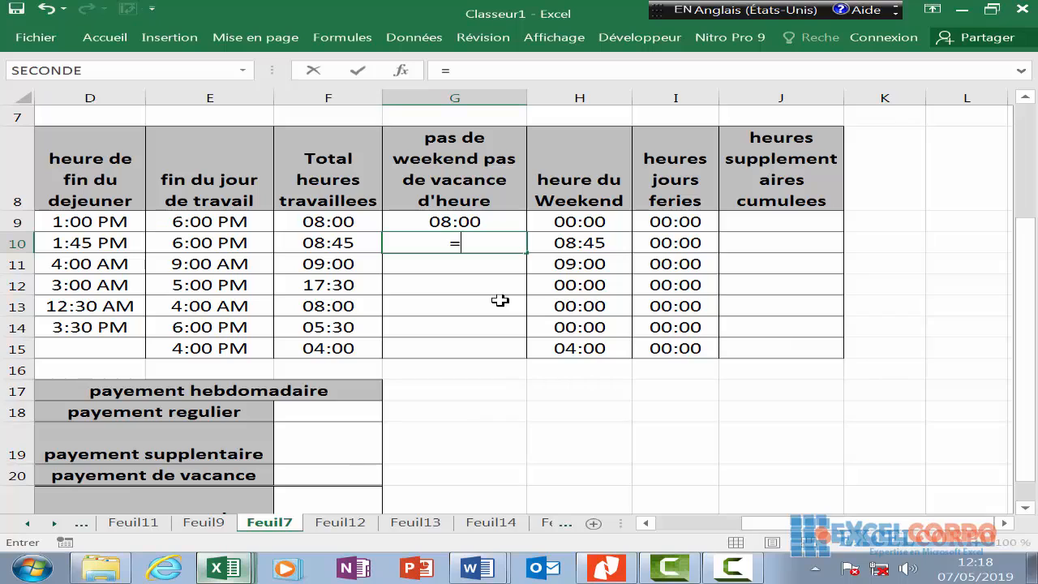
left_click(355, 248)
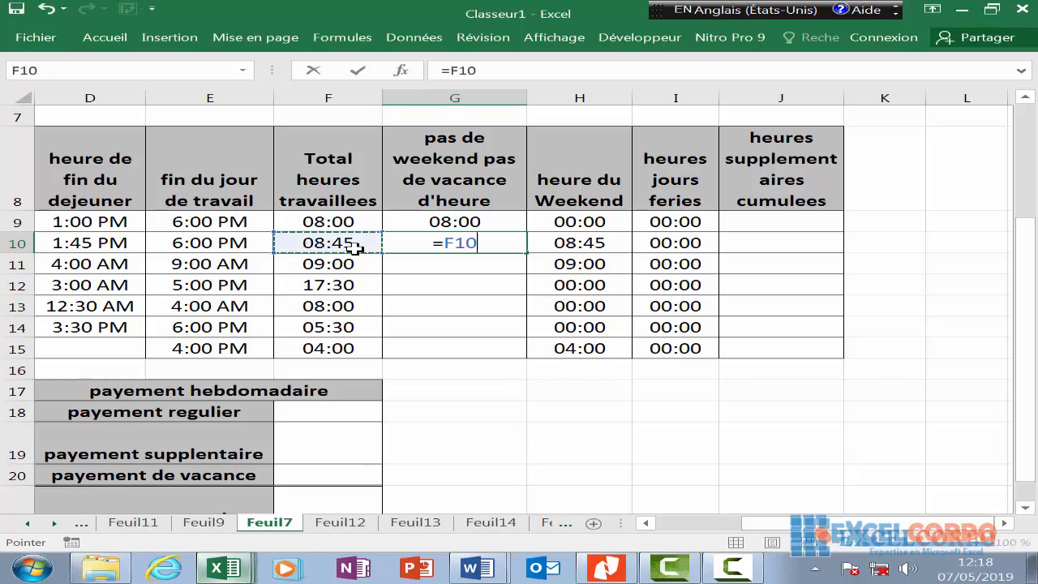
type("-")
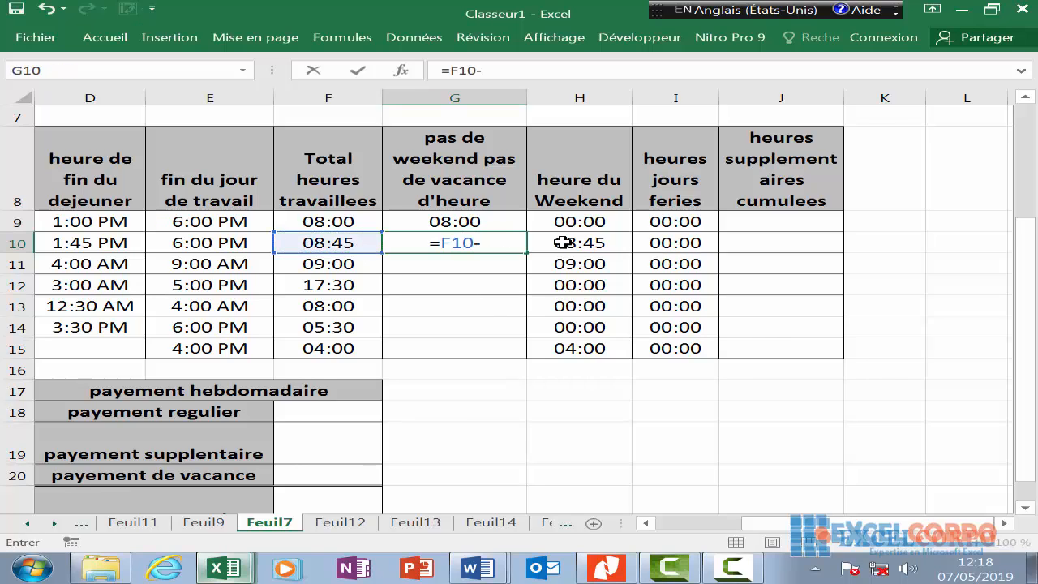
left_click(578, 245)
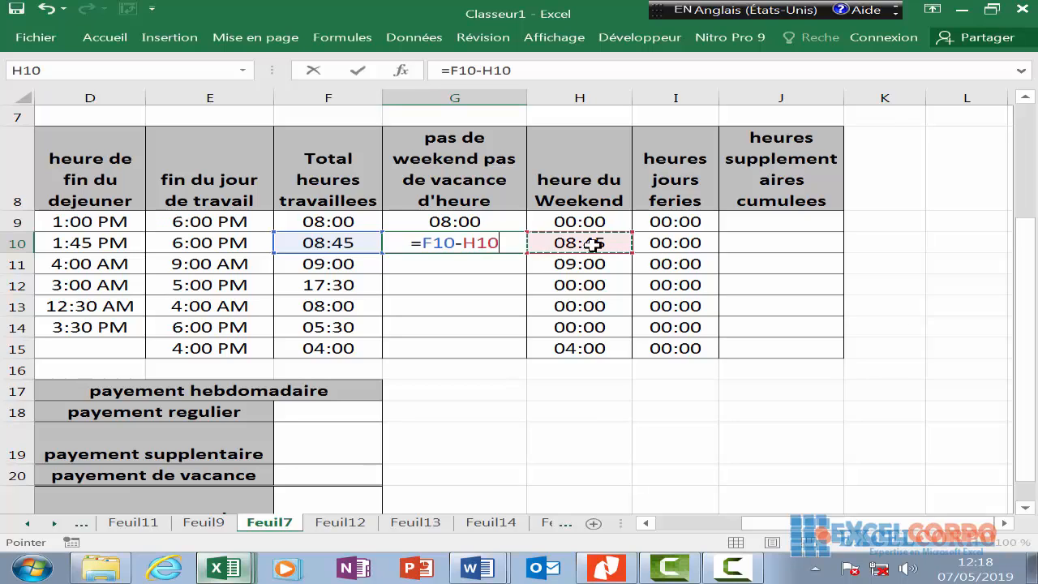
type("-")
left_click(688, 242)
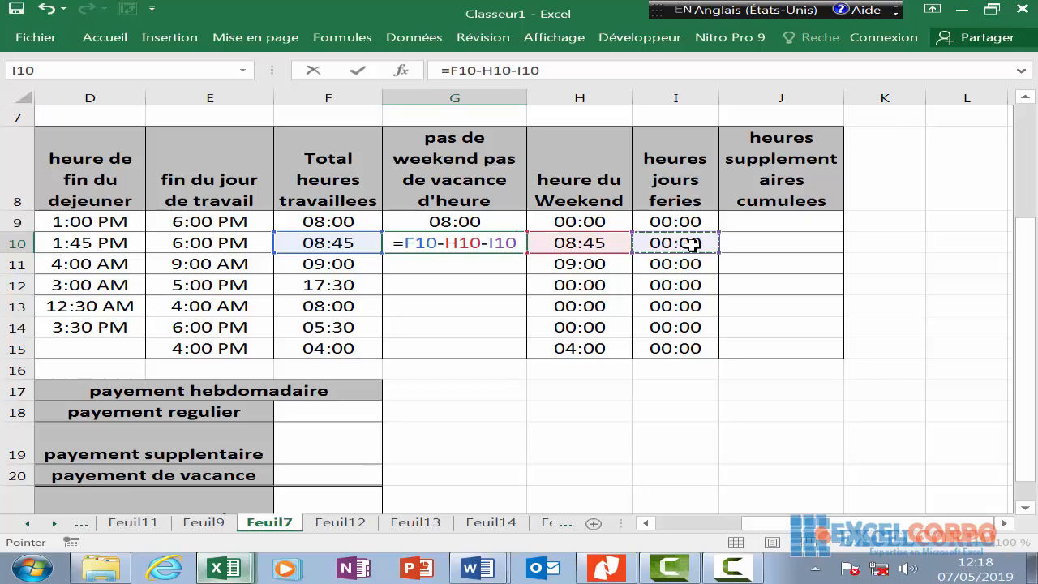
key("Return")
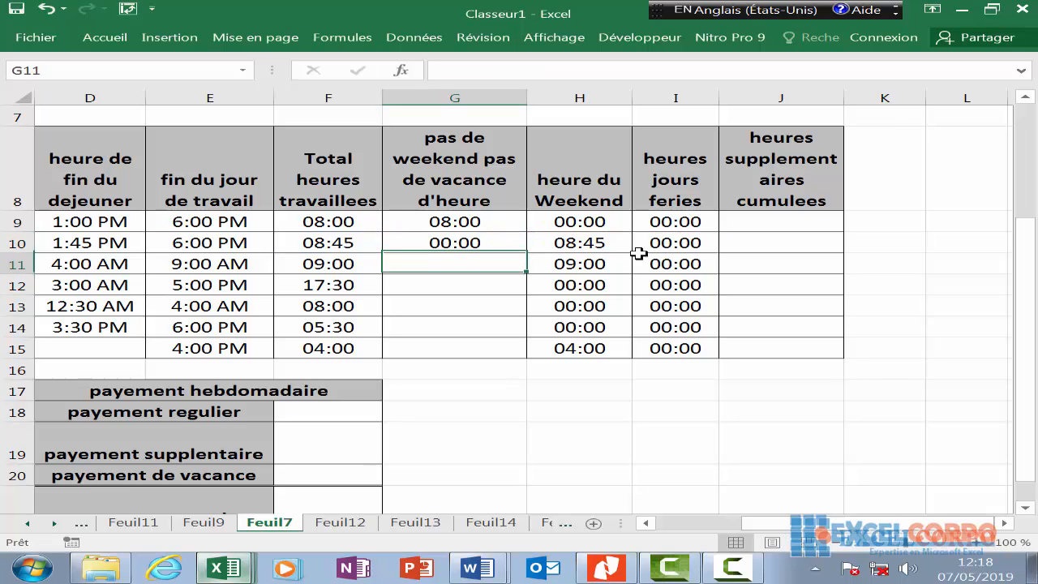
- Enter =F11-H11-I11 in G11 and =F12-H12-I12 in G12, fixing stray characters
double_click(502, 262)
type("=")
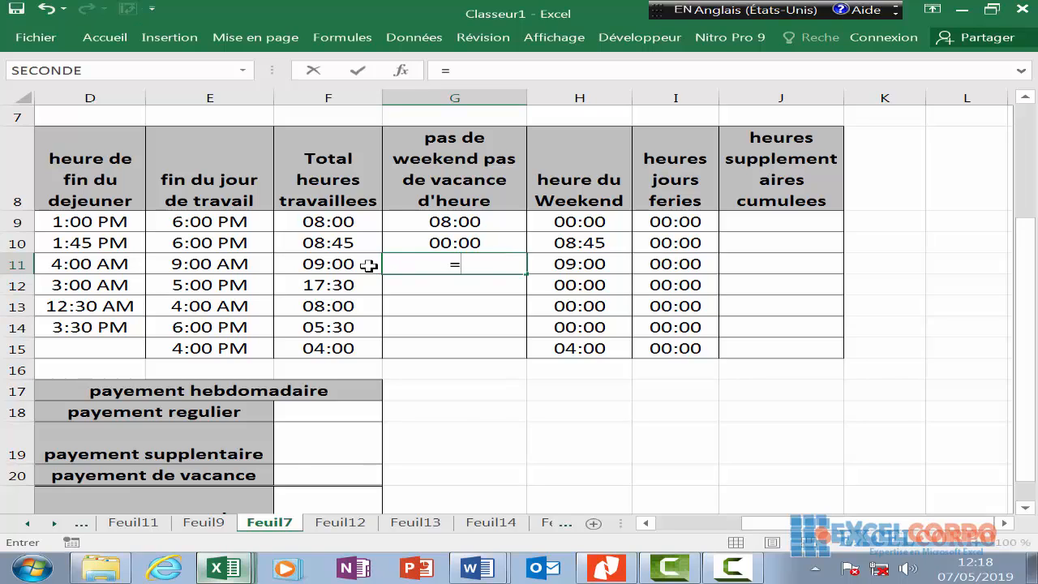
left_click(371, 266)
type("0")
key("BackSpace")
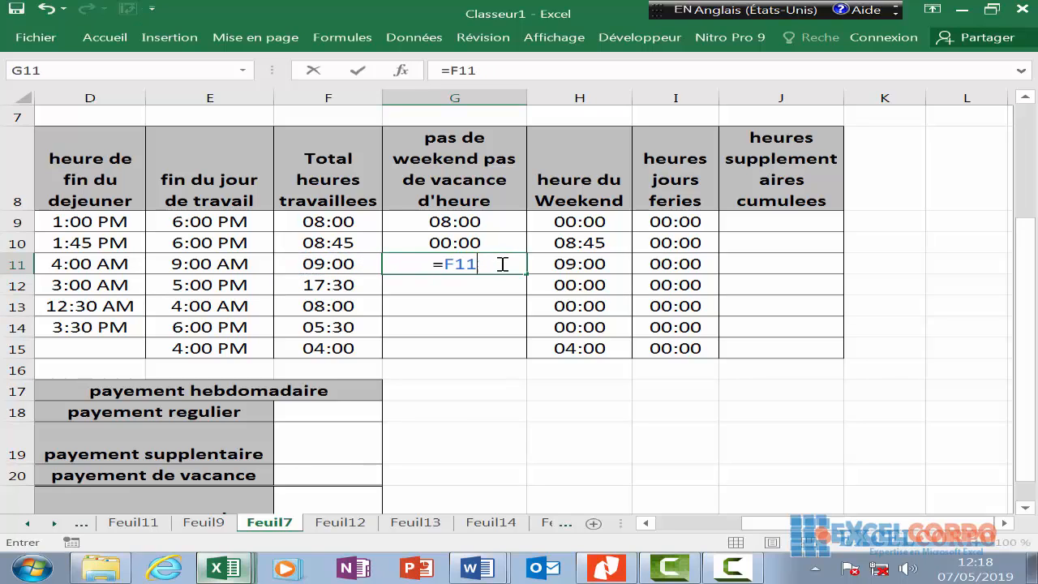
type("-")
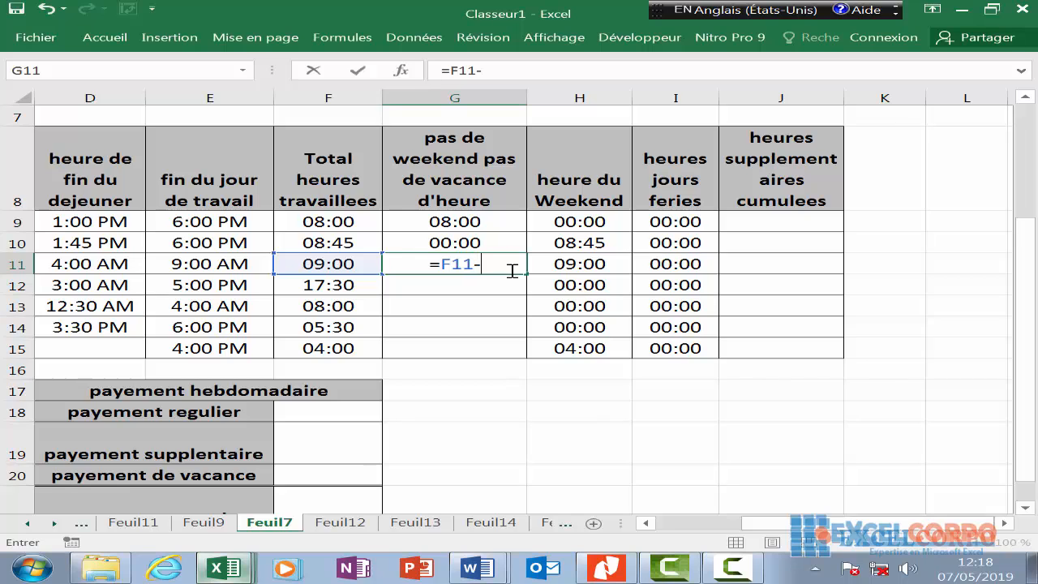
left_click(562, 266)
type("-")
left_click(648, 263)
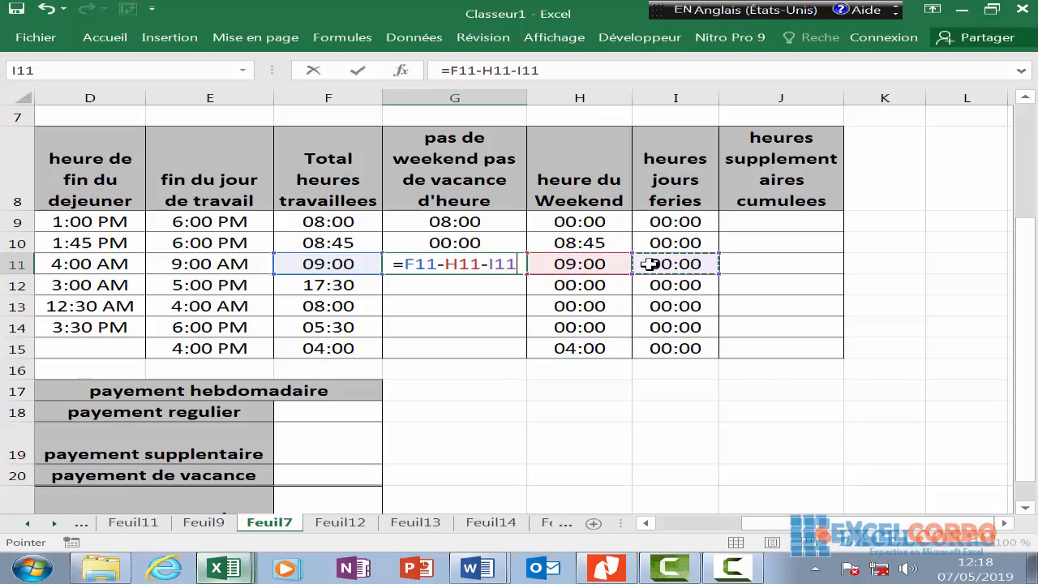
key("Return")
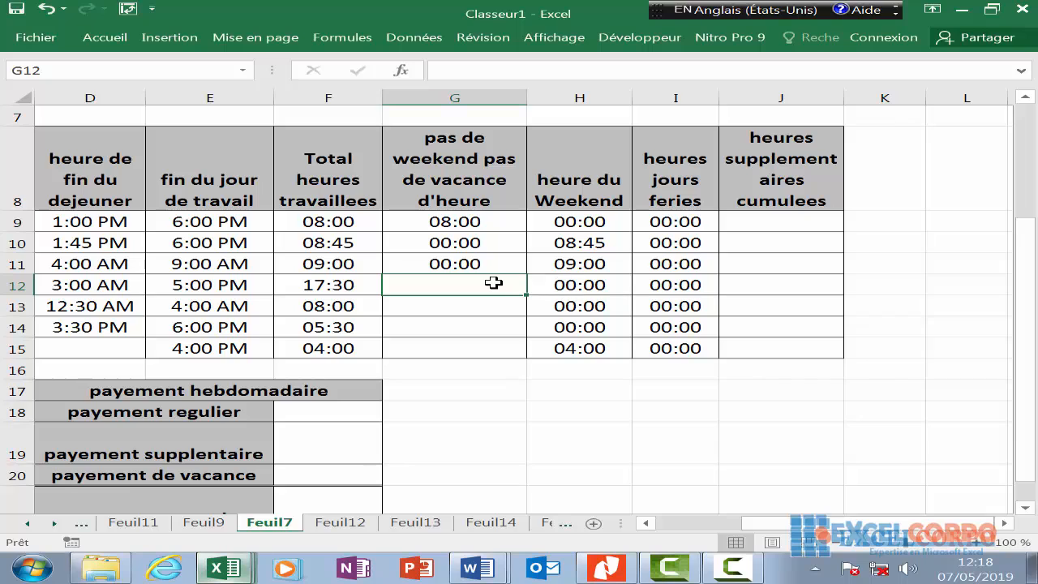
type("=")
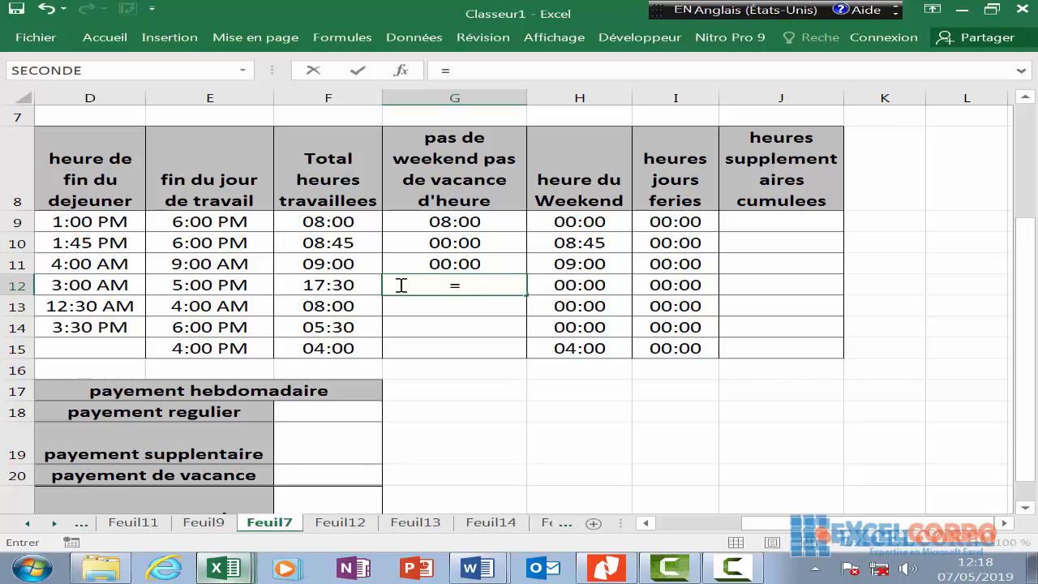
left_click(363, 284)
type("-")
left_click(565, 283)
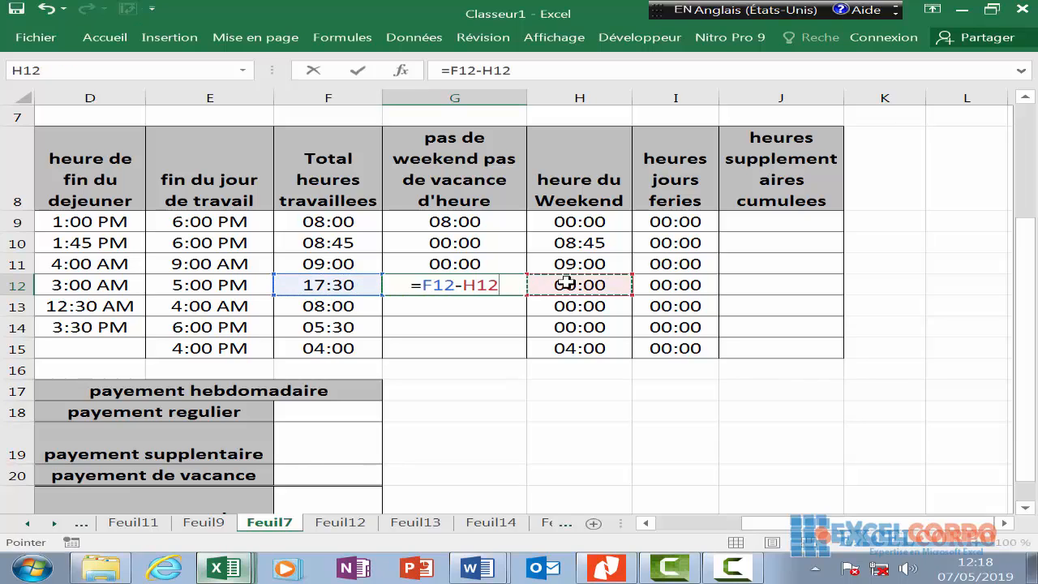
type("-")
left_click(660, 285)
type("-")
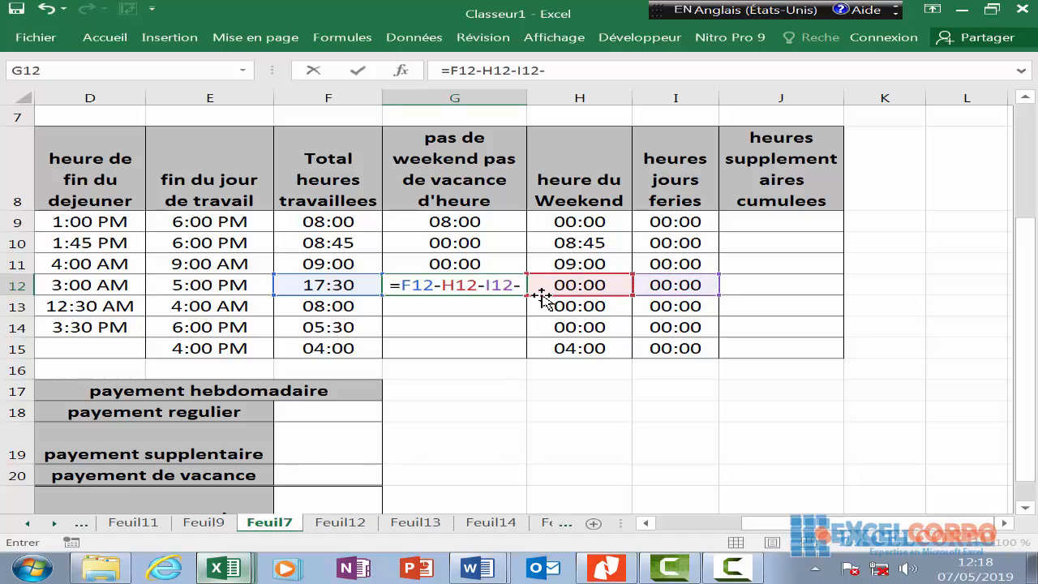
key("BackSpace")
key("Return")
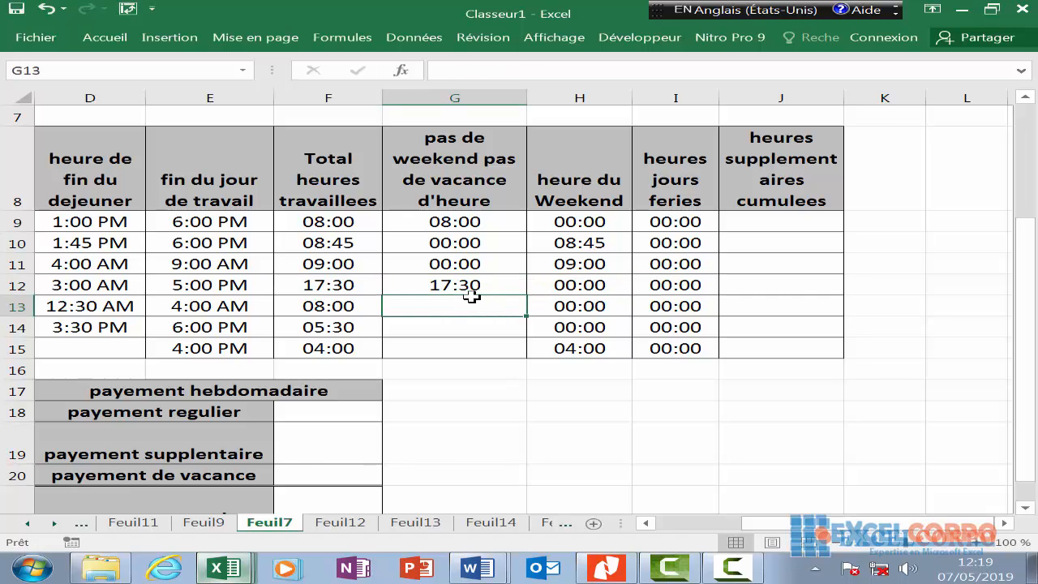
- Enter matching total-minus-weekend-minus-holiday formulas in G13, G14 and G15
type("=")
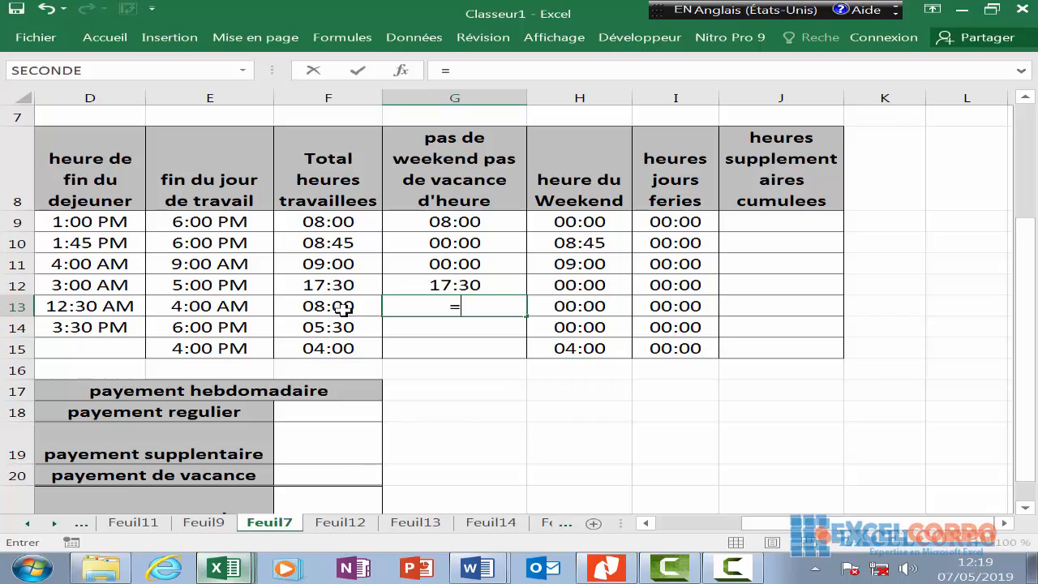
left_click(344, 307)
type("-")
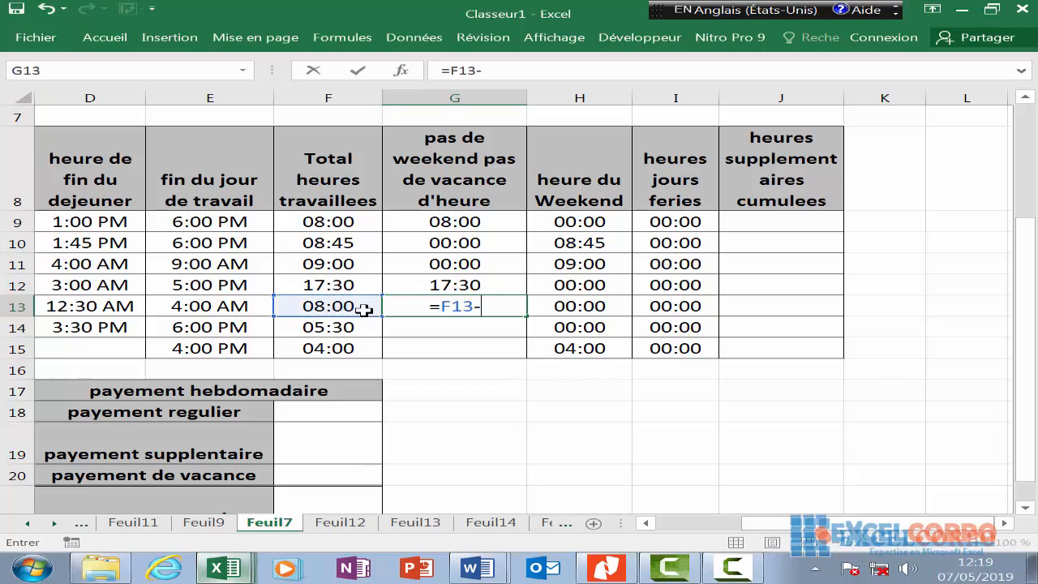
left_click(565, 307)
type("-")
left_click(685, 306)
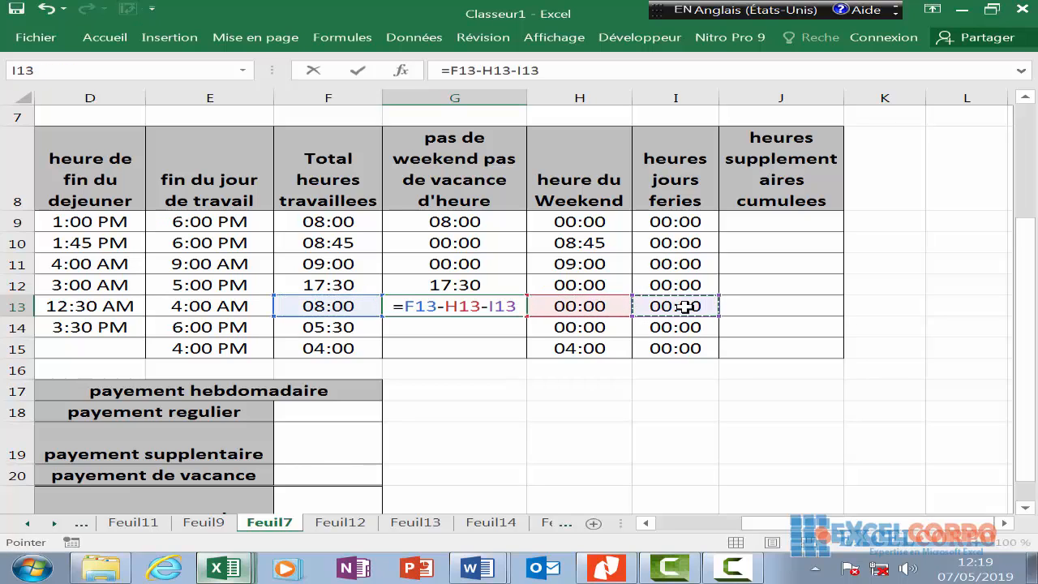
key("Return")
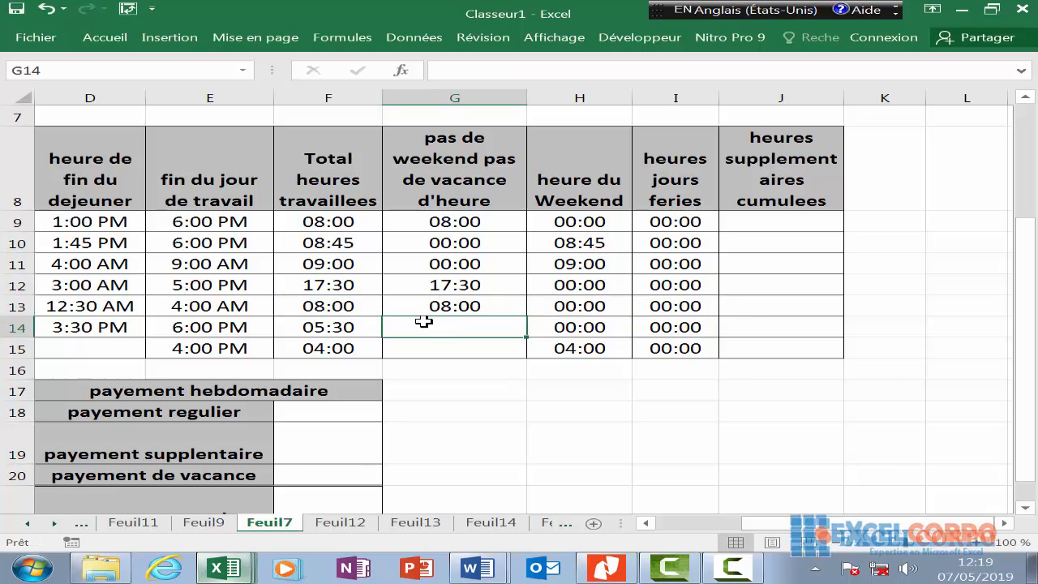
type("=")
left_click(366, 330)
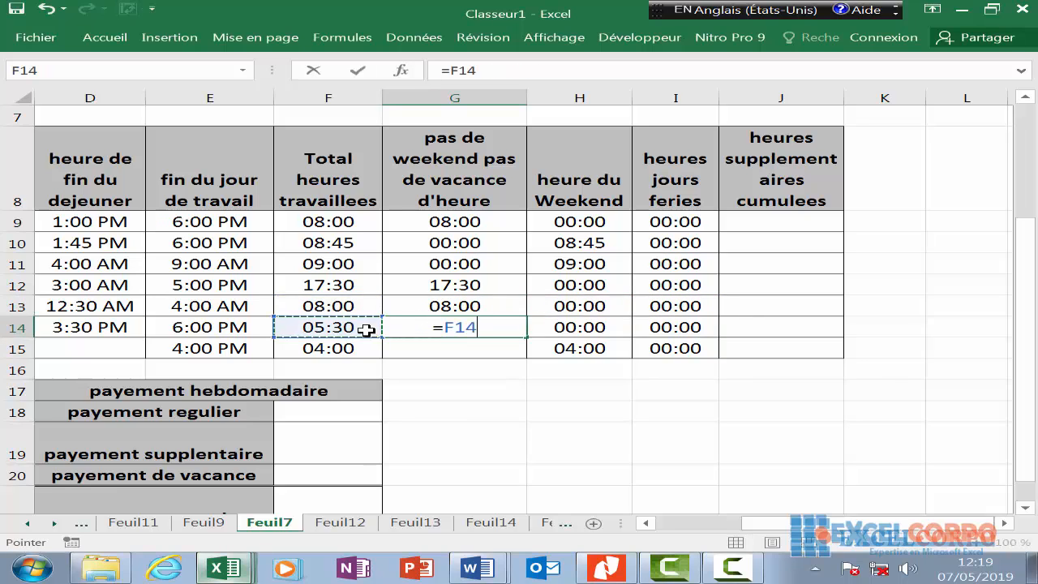
type("-")
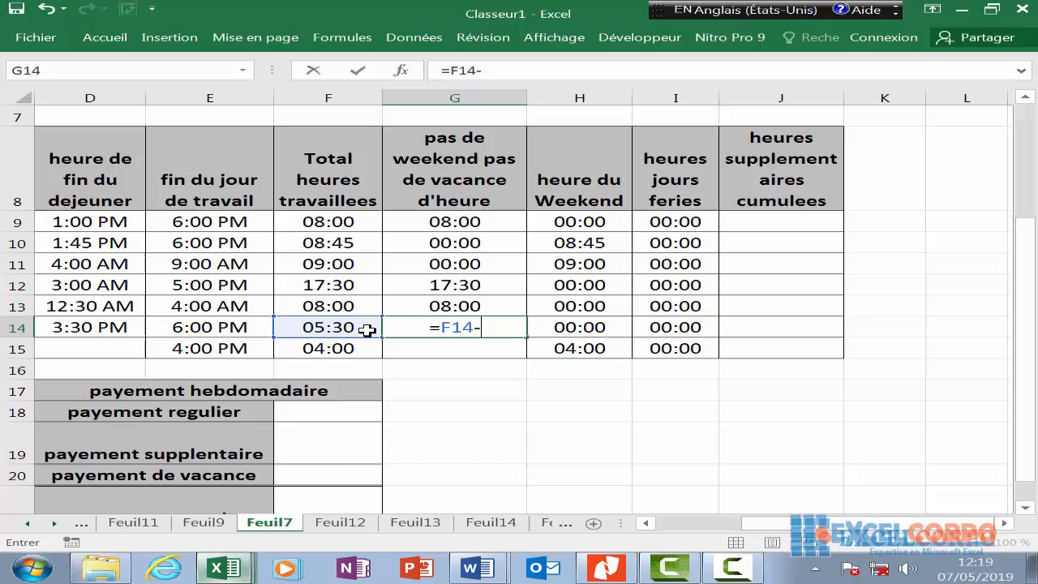
left_click(594, 327)
type("-")
left_click(672, 325)
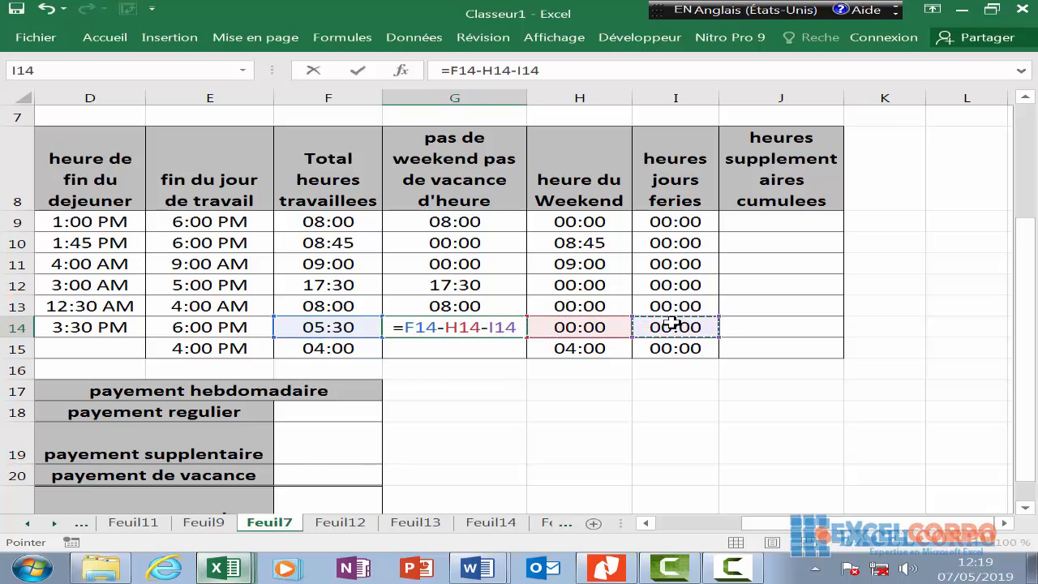
key("Return")
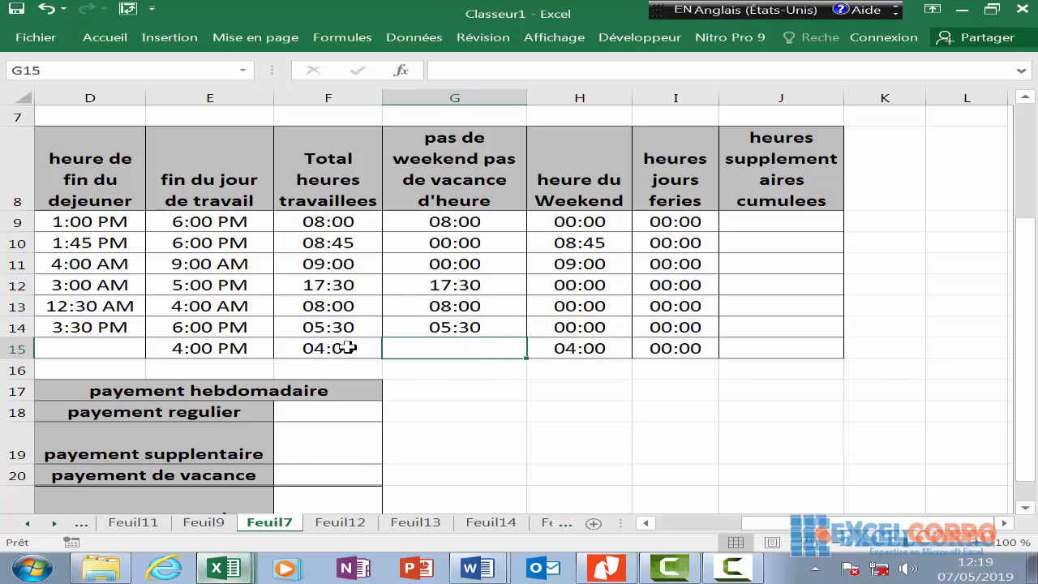
type("=")
left_click(347, 347)
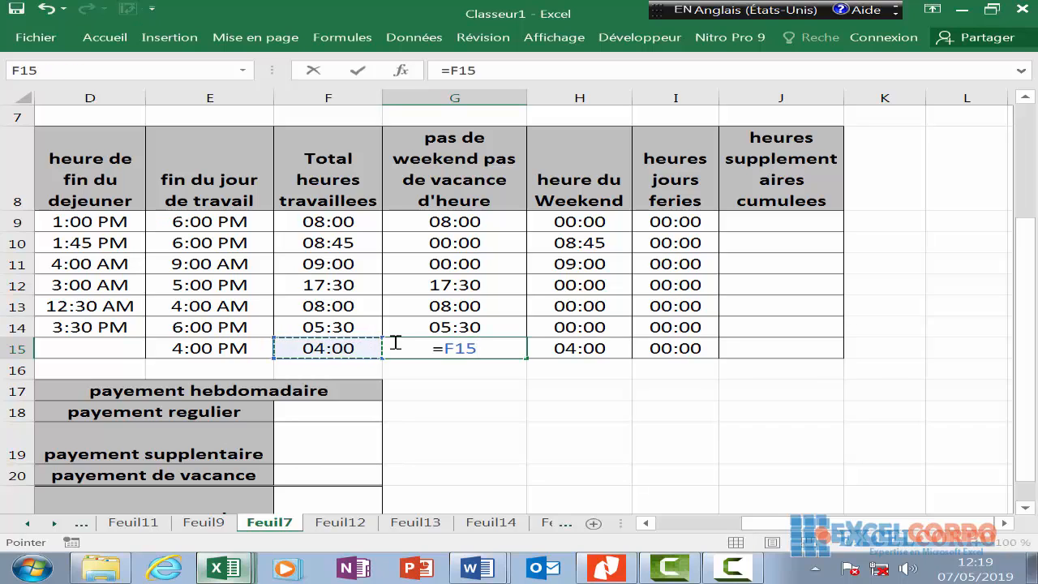
type("-")
left_click(554, 349)
type("-")
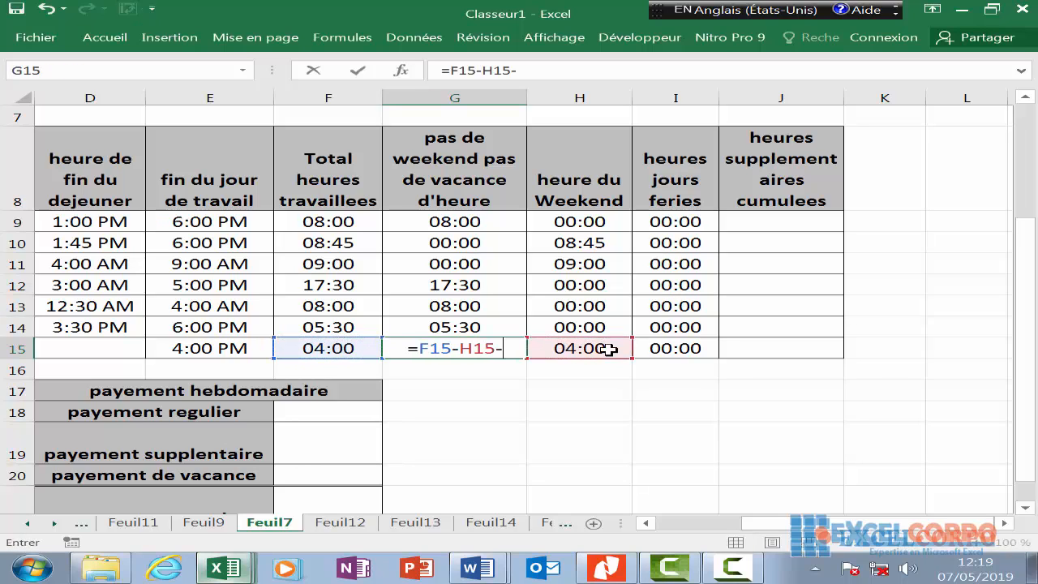
left_click(649, 349)
key("Return")
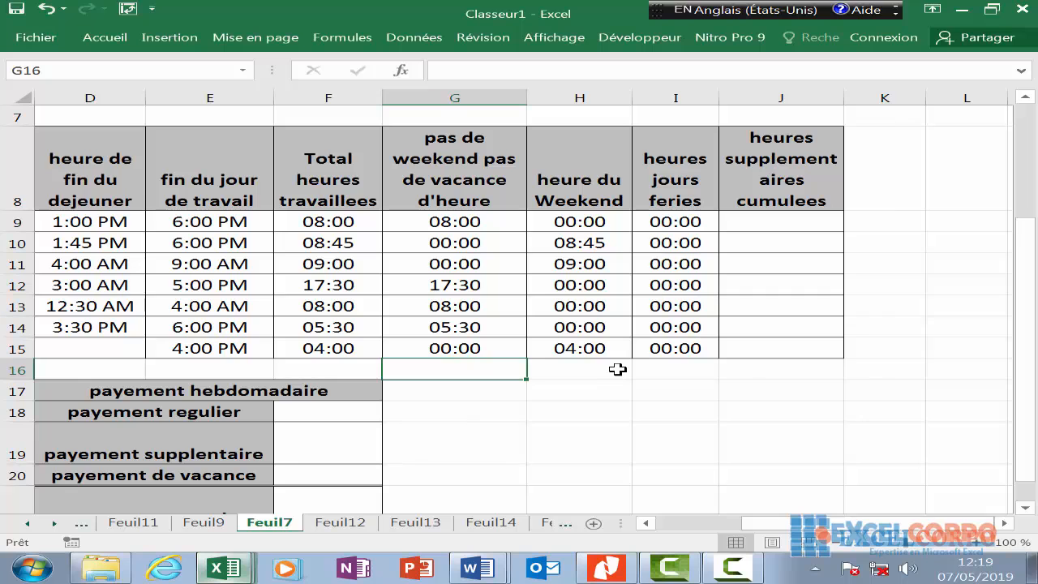
key("Home")
- Enter =SOMME(F9:F15) in B18 to show the 60:45 weekly total
scroll(310, 370, "down", 1)
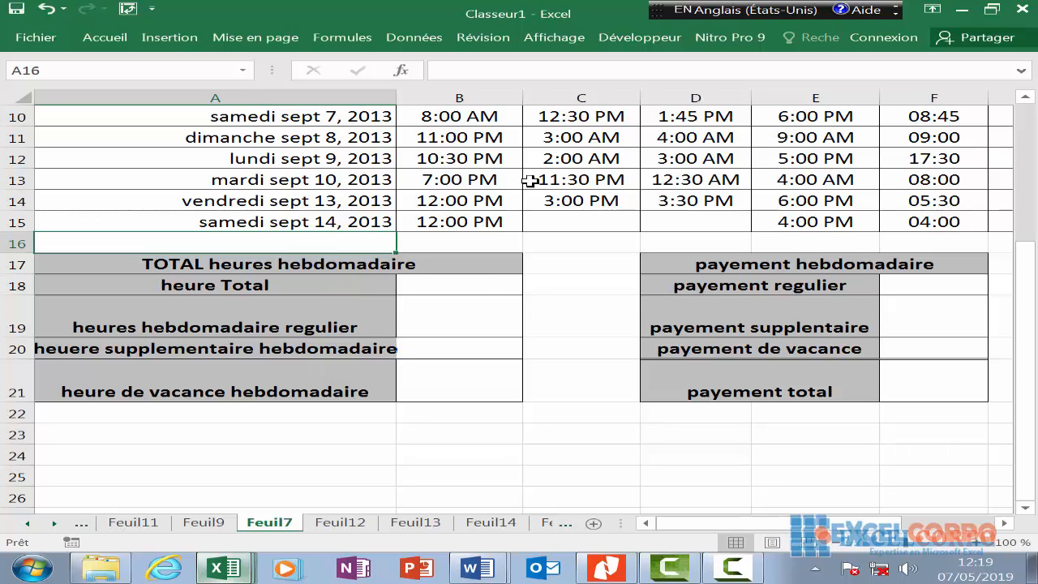
left_click(487, 283)
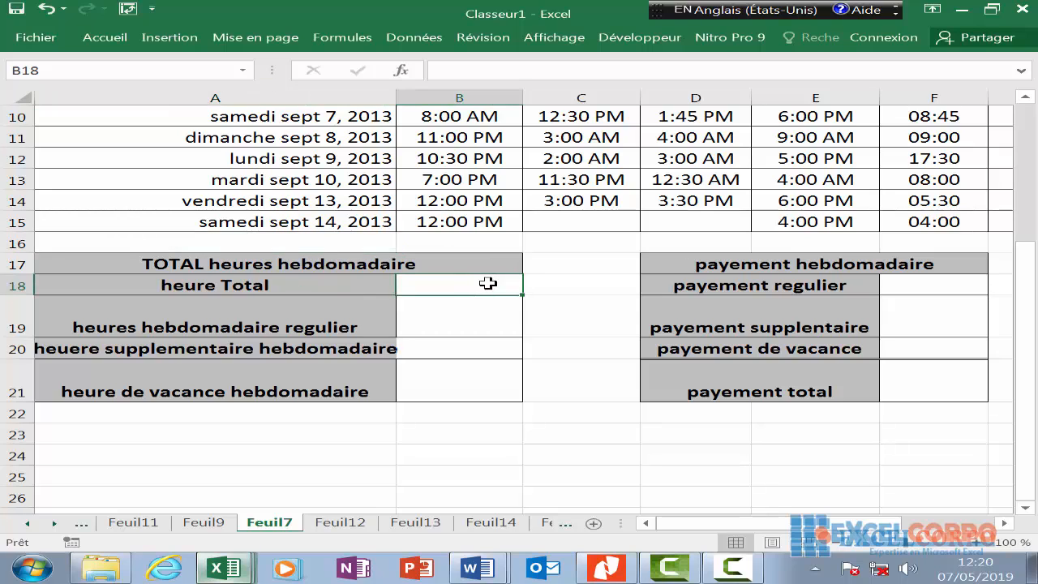
type("=somme")
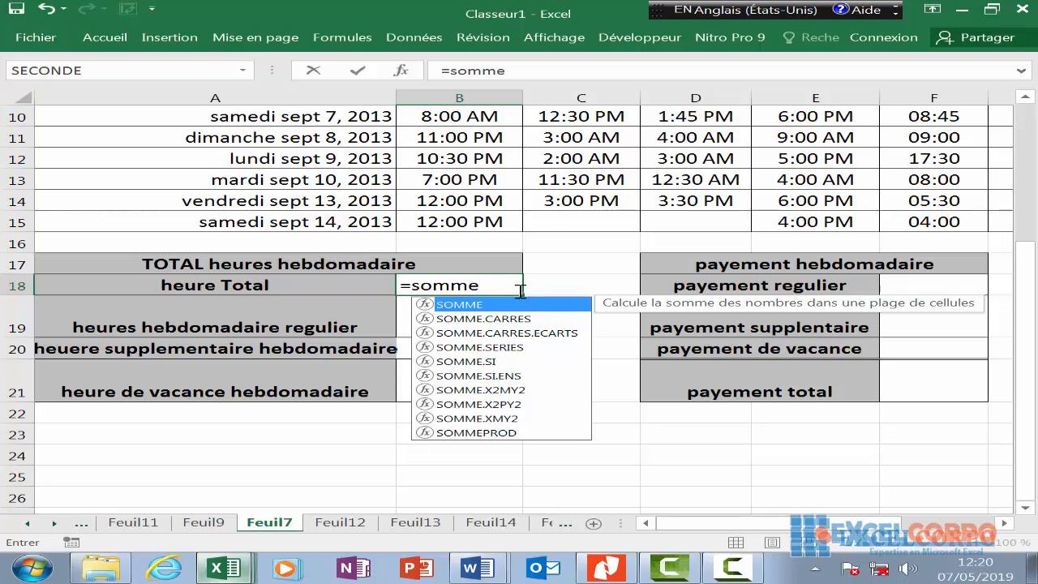
double_click(521, 306)
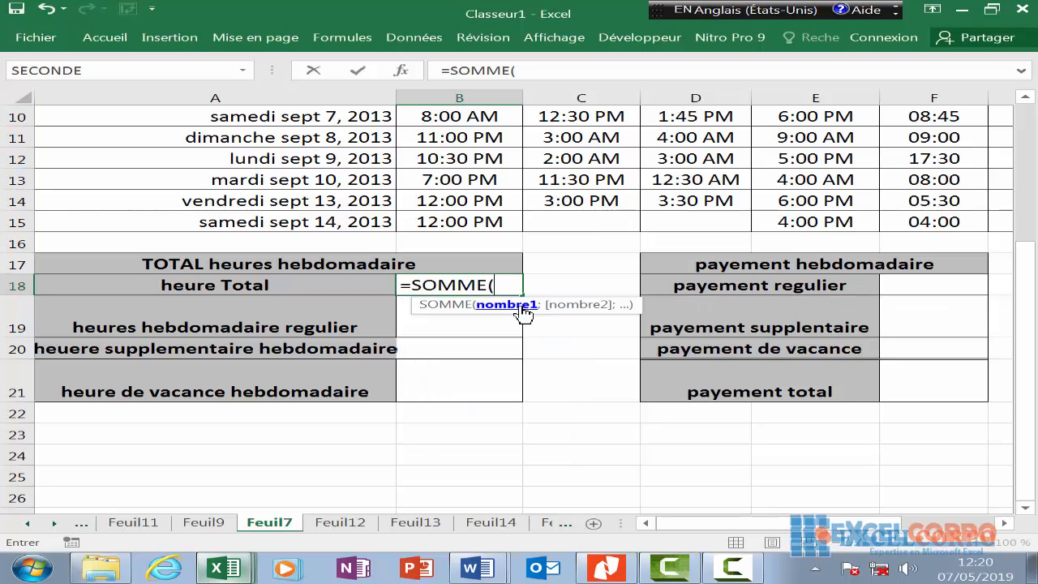
scroll(882, 189, "up", 2)
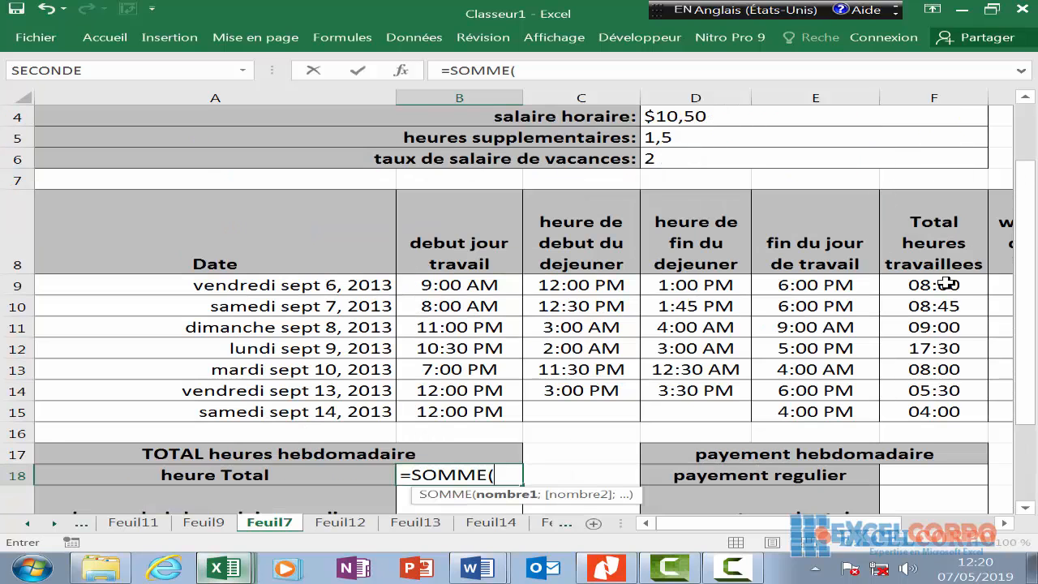
left_click_drag(946, 282, 946, 405)
key("Return")
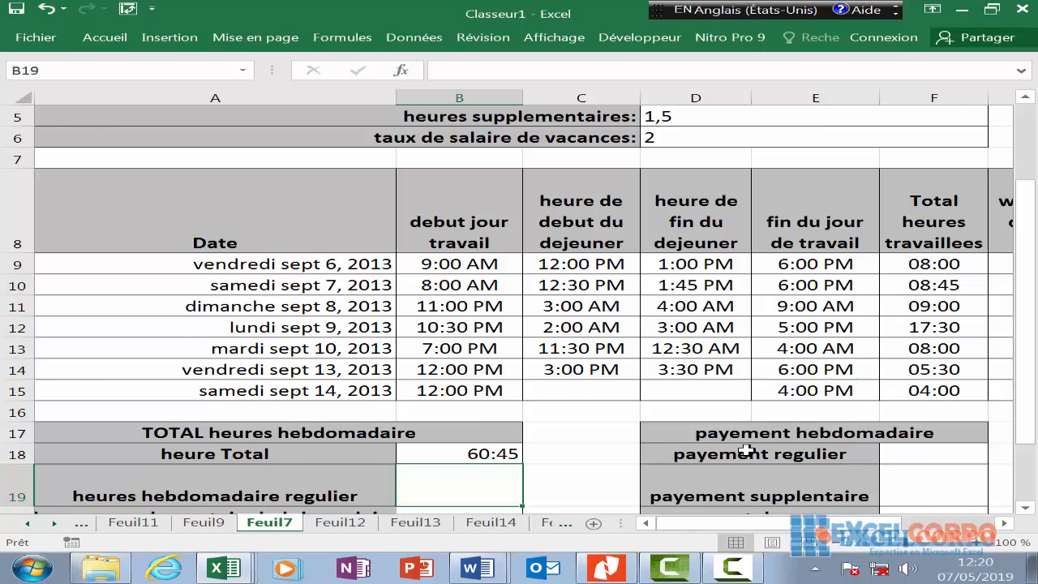
scroll(744, 451, "right", 1)
- Review the regular hours in column G and the 40:00 threshold in D3
left_click(730, 99)
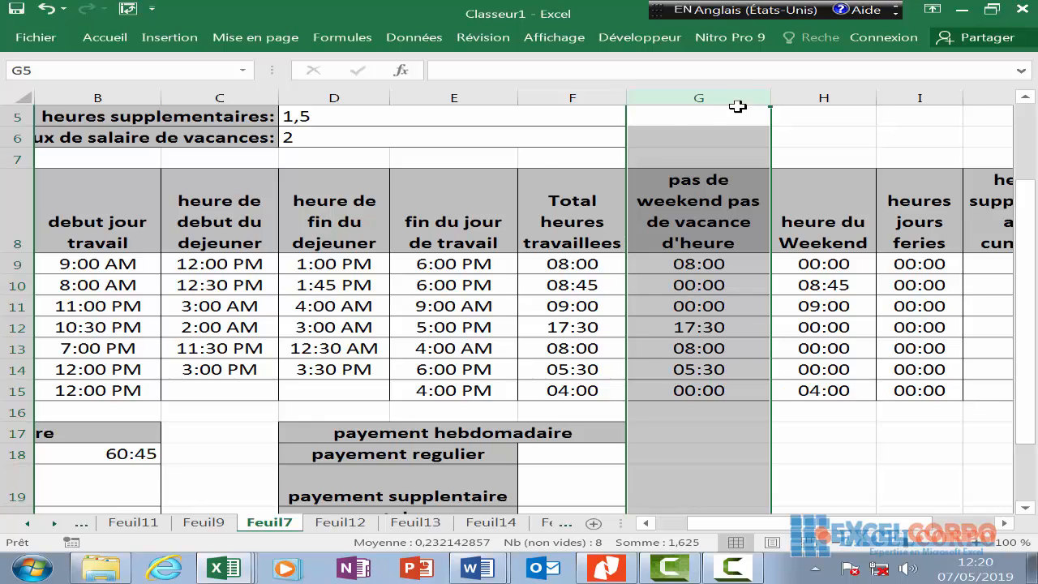
scroll(357, 156, "up", 2)
left_click(324, 156)
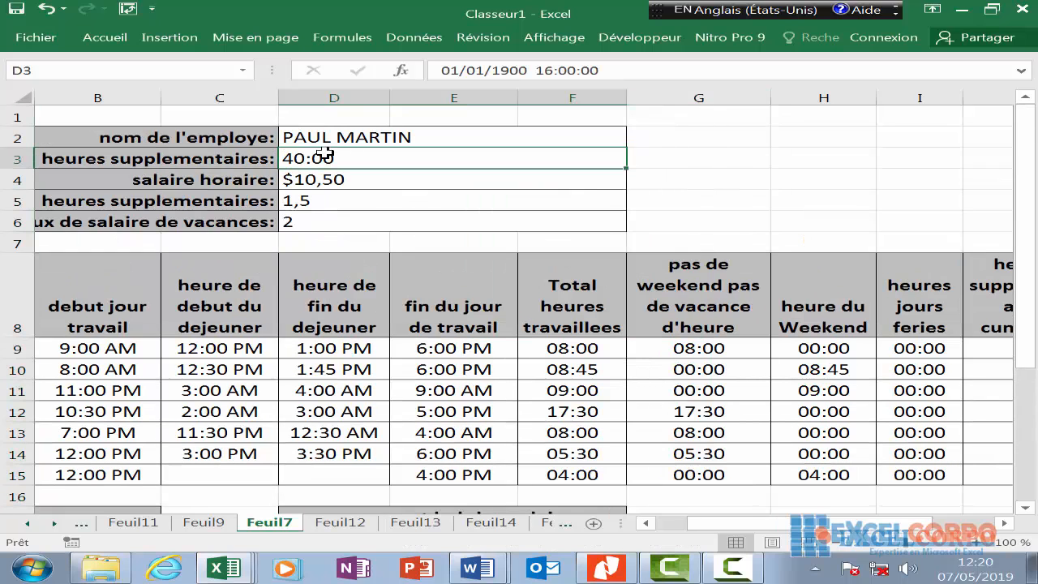
left_click(403, 415)
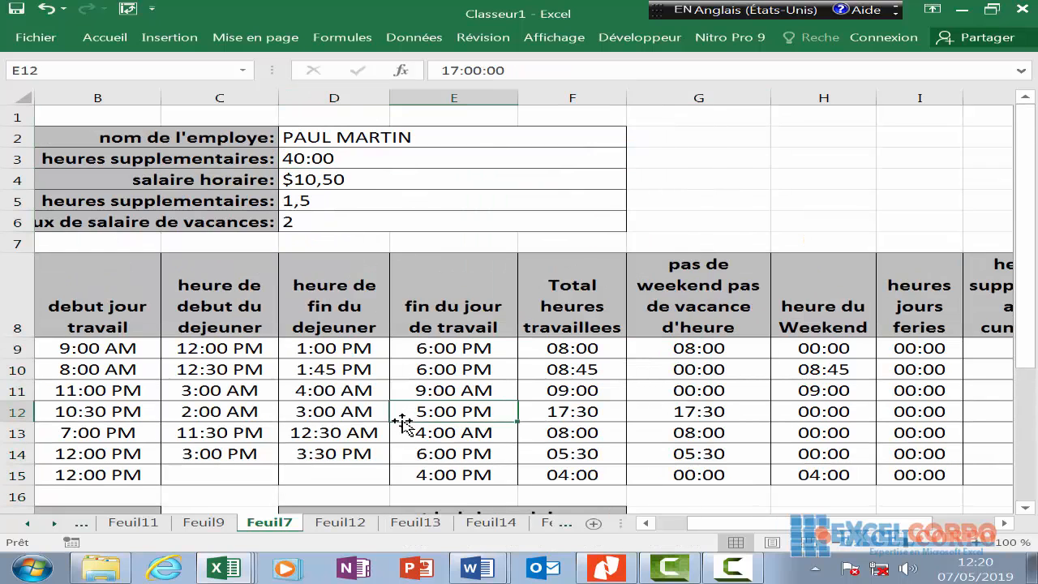
key("Left")
key("Left")
key("Left")
key("Left")
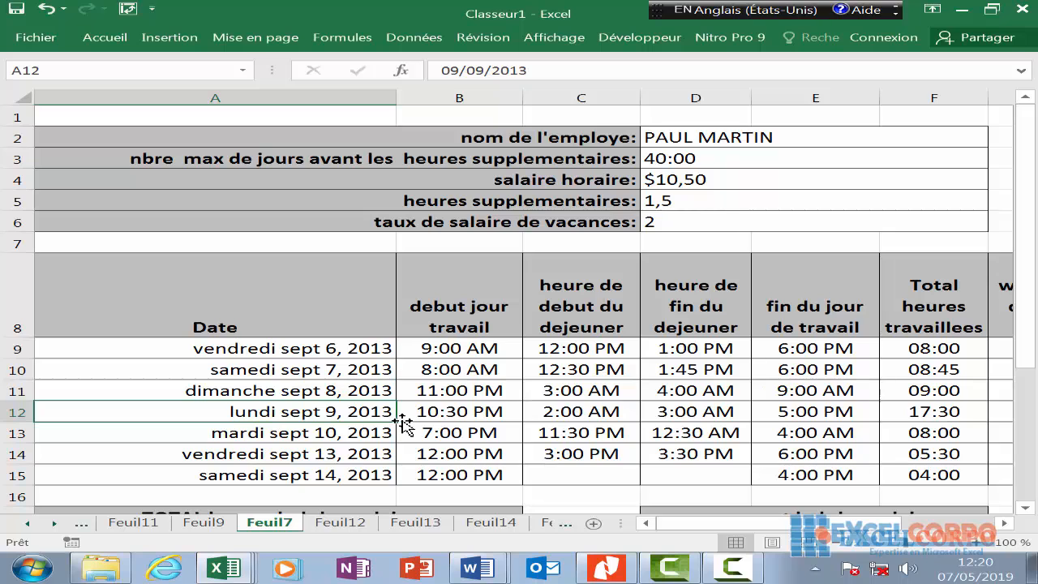
scroll(403, 422, "down", 2)
- Enter =SI(SOMME(G9:G15)>D3;D3;SOMME(G9:G15)) in B19, giving 39:00
left_click(403, 422)
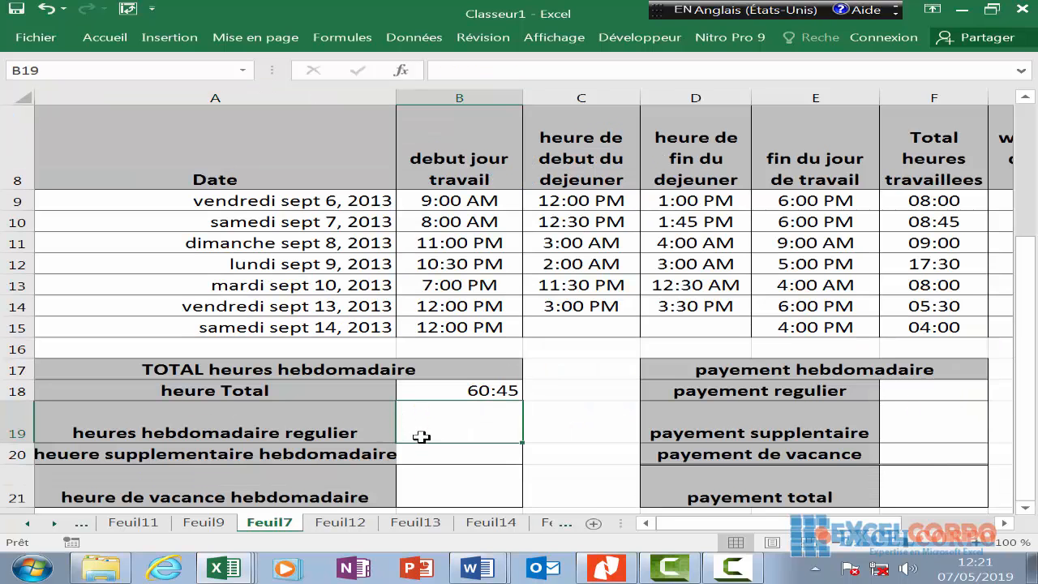
type("=si")
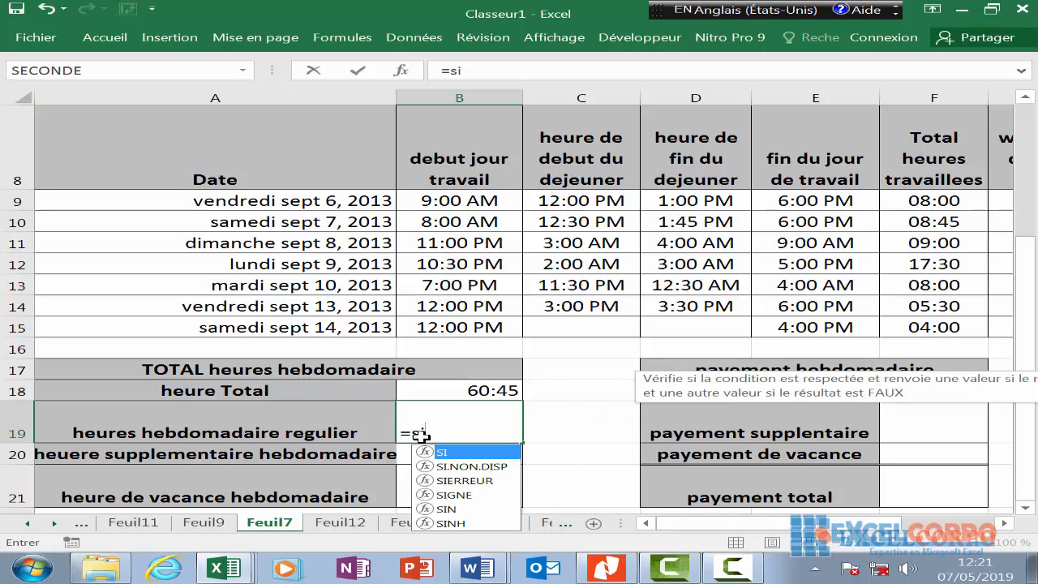
type("(somm")
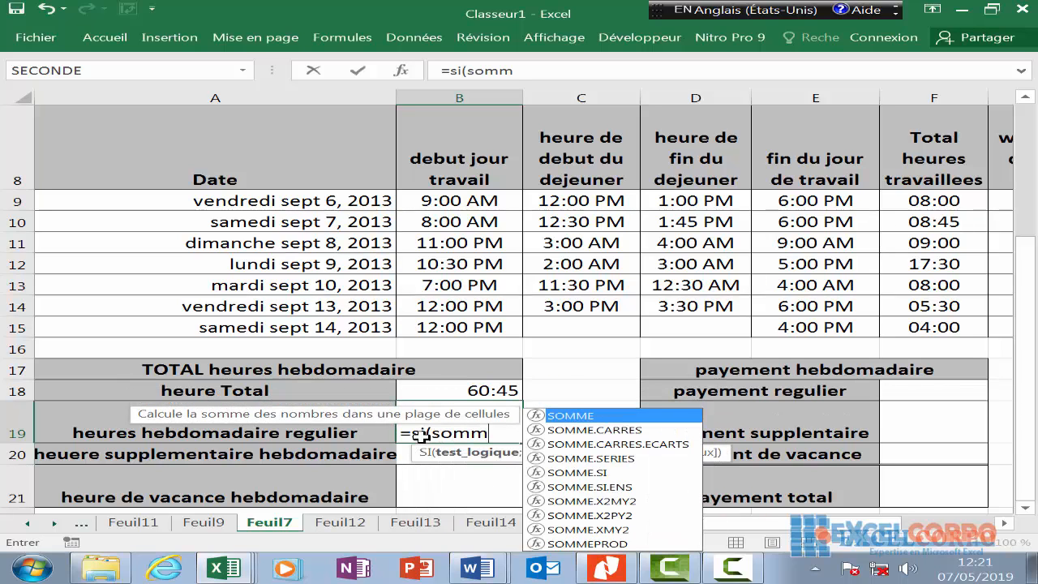
double_click(599, 416)
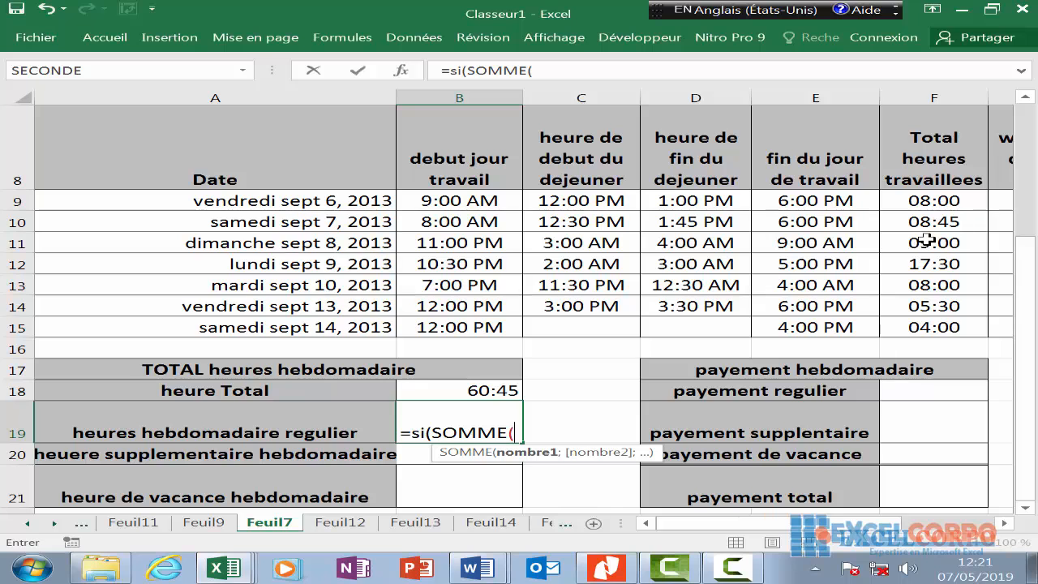
key("Right")
key("Right")
key("Right")
key("Right")
key("Right")
key("Right")
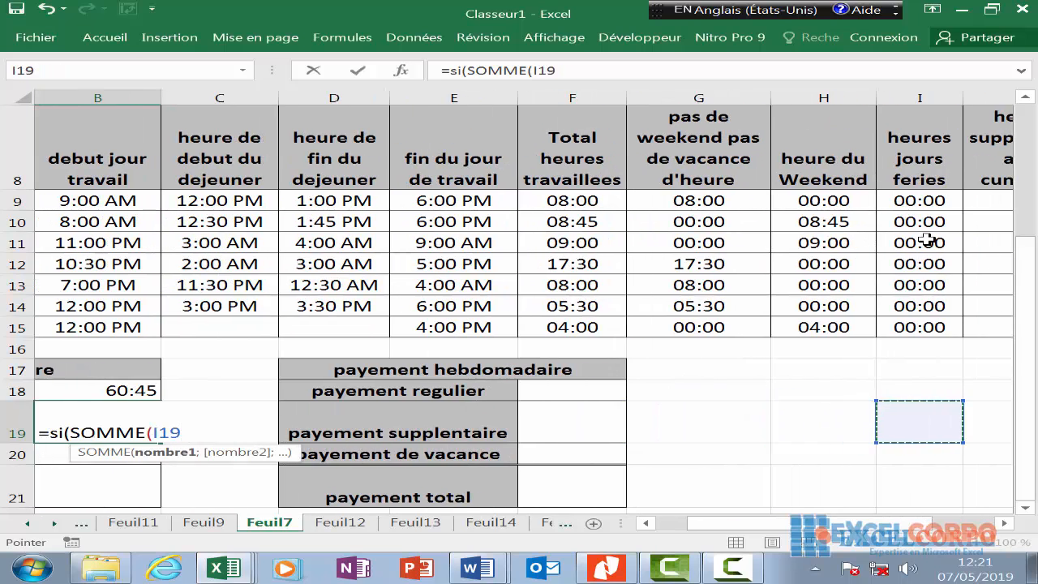
left_click_drag(571, 200, 597, 327)
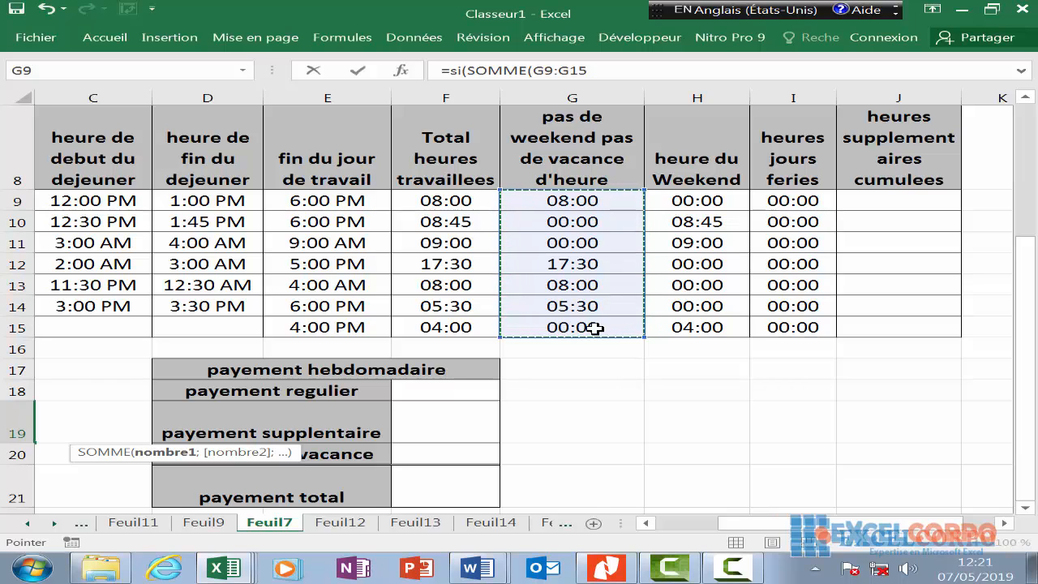
type(")>")
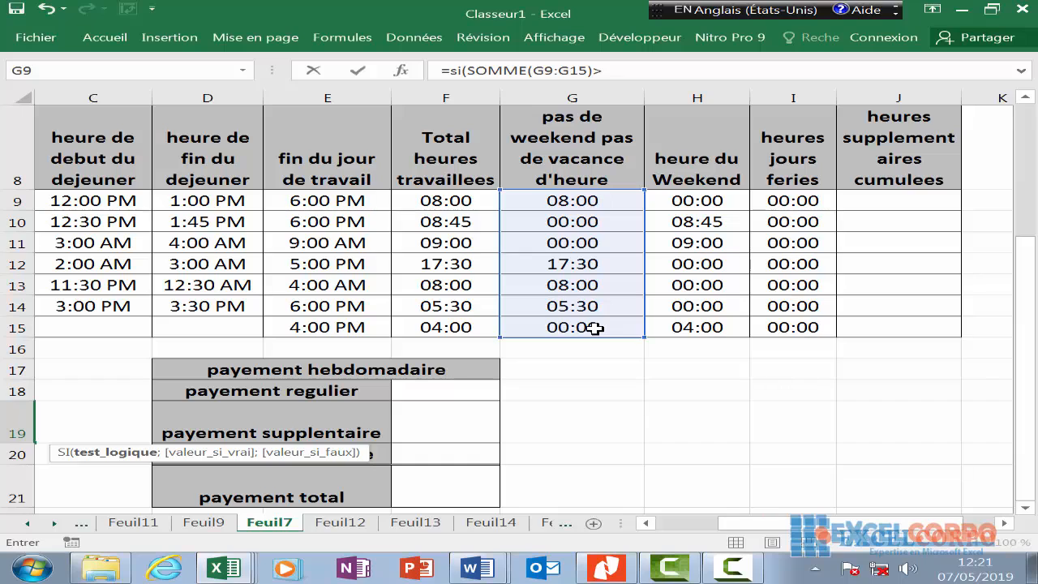
type("d")
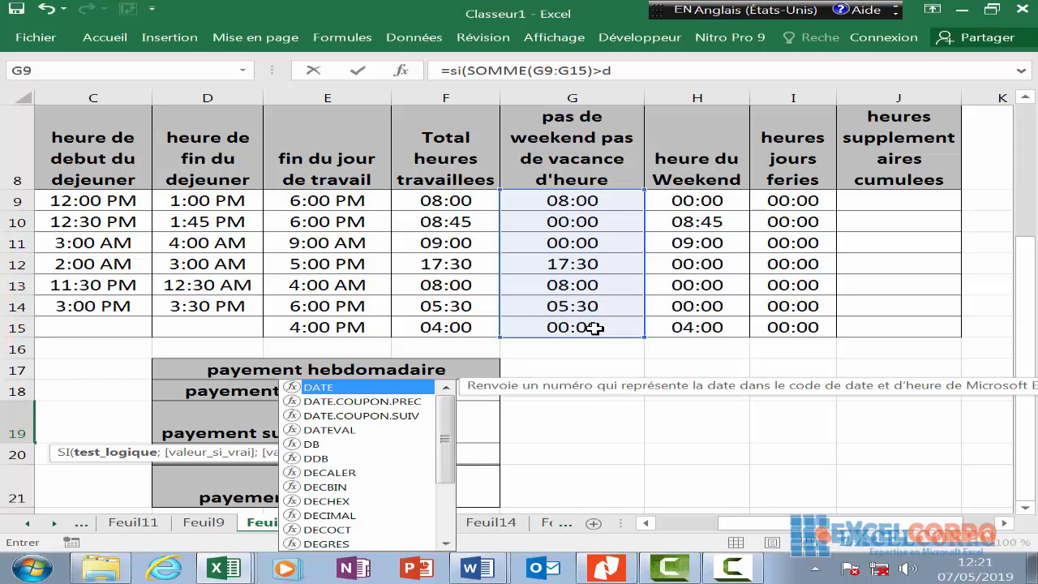
type("3")
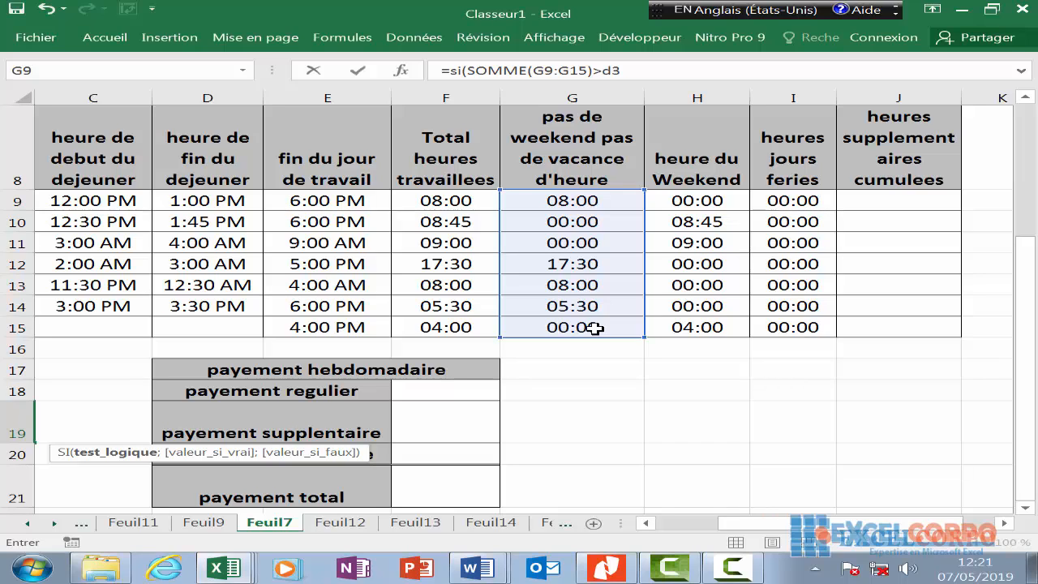
type(";")
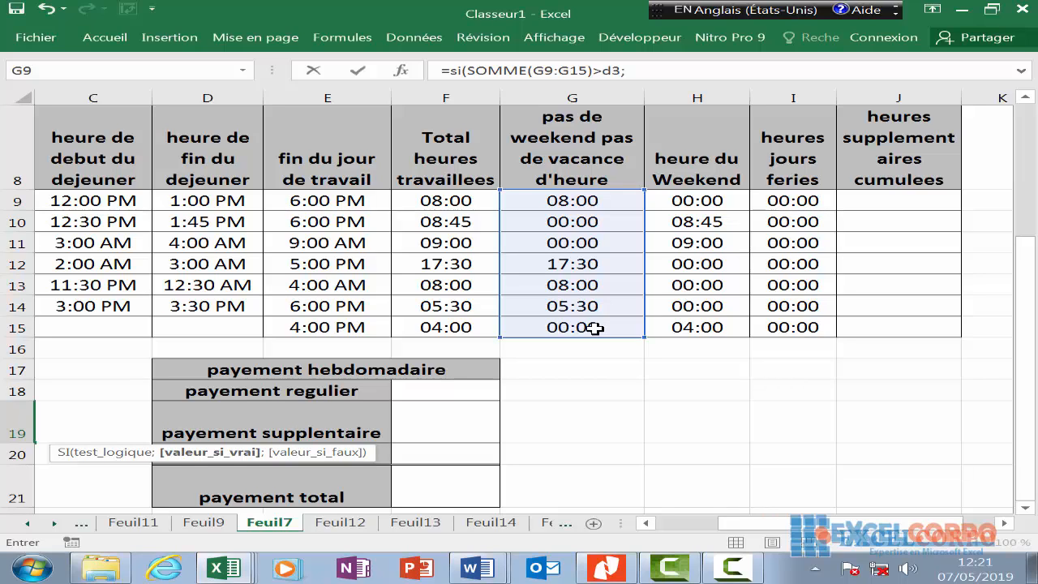
type("d")
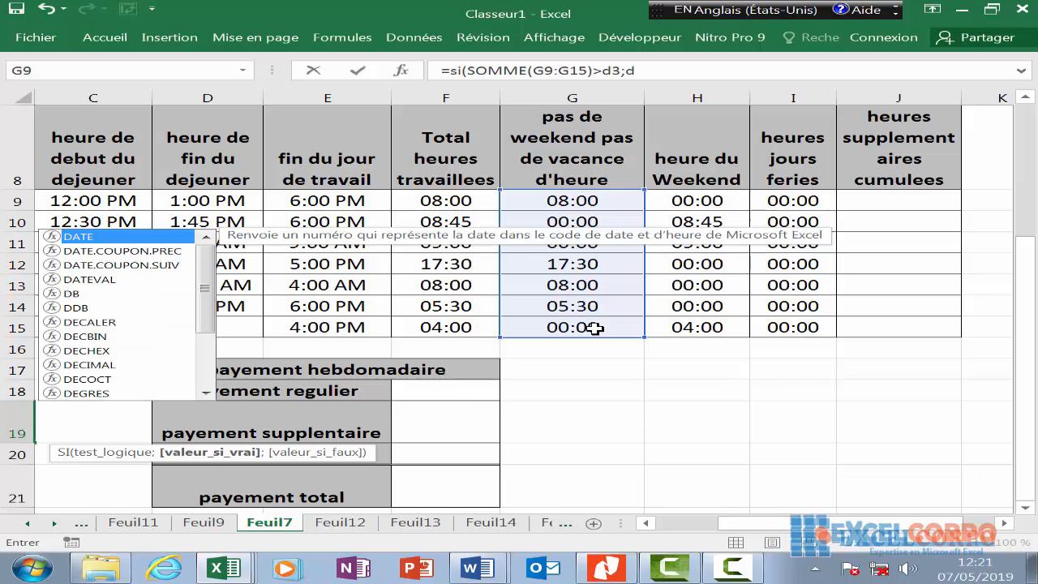
type("3")
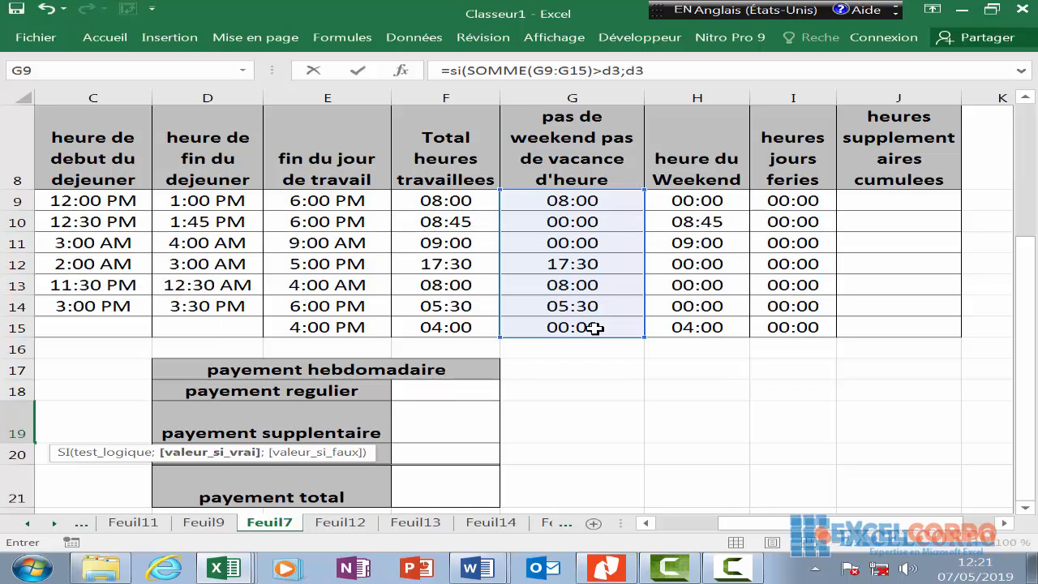
type(";")
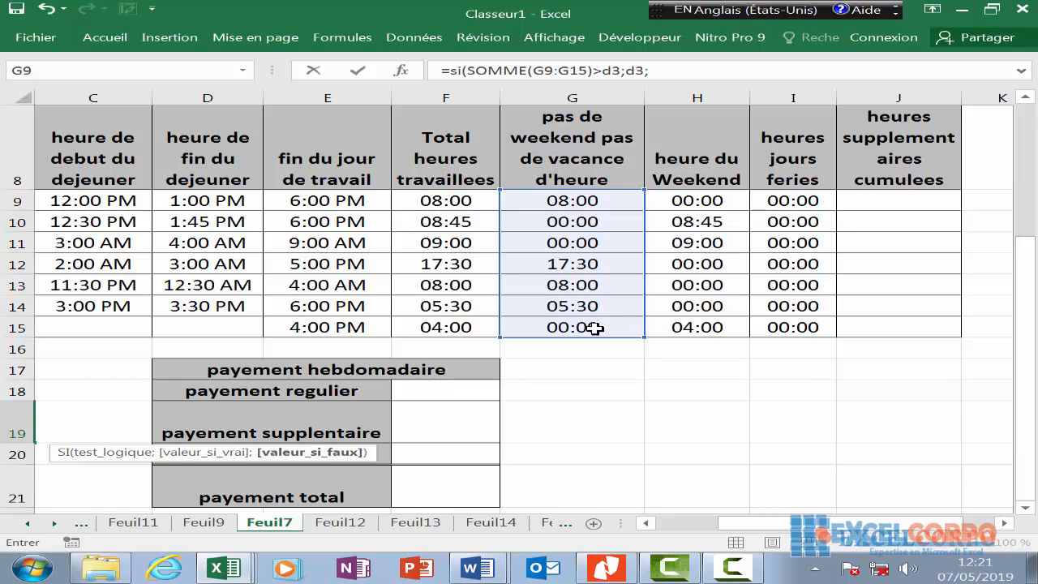
type("somm")
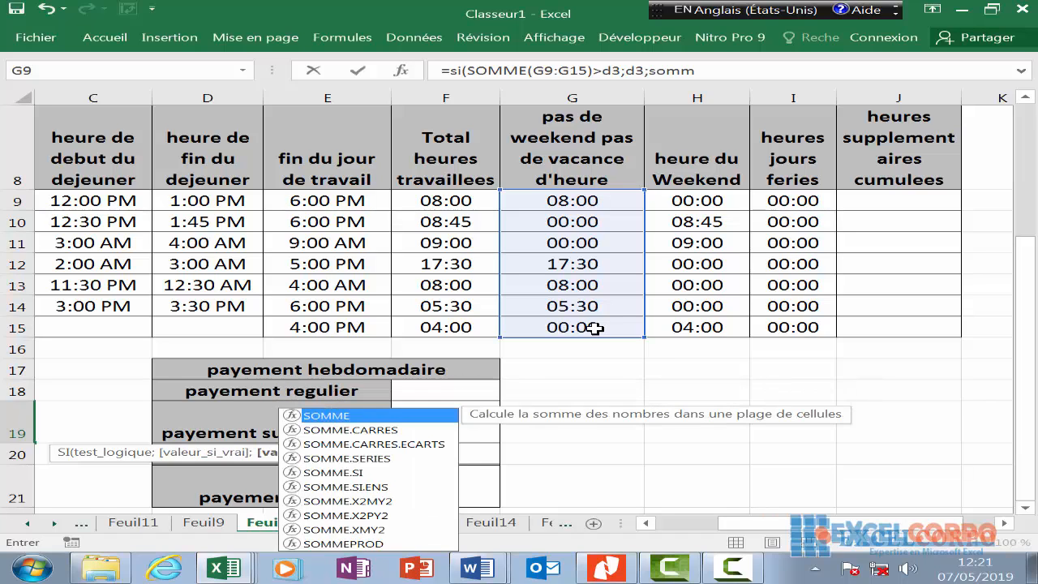
key("Tab")
left_click(584, 202)
left_click_drag(583, 203, 597, 327)
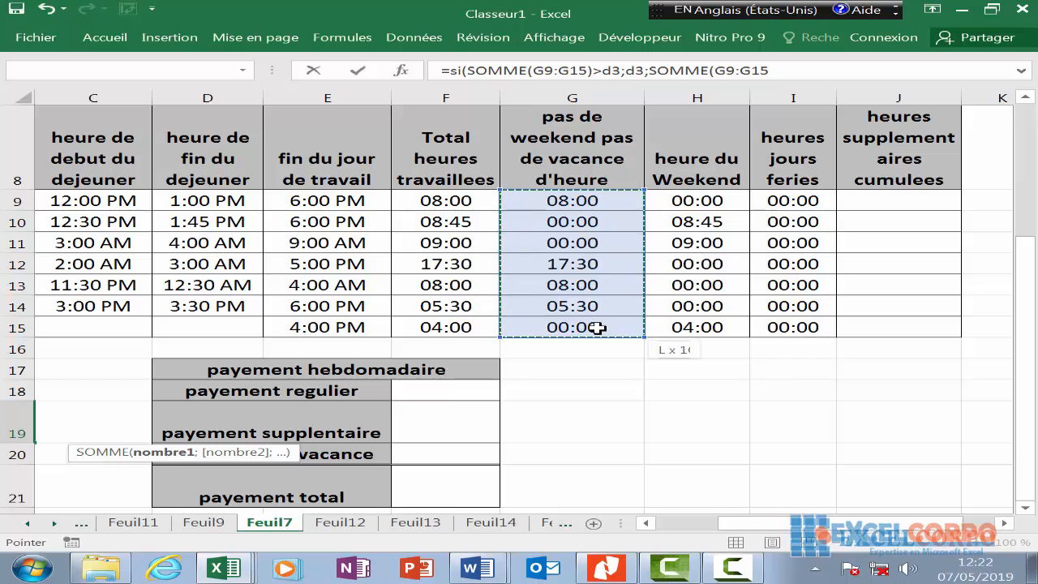
type(")")
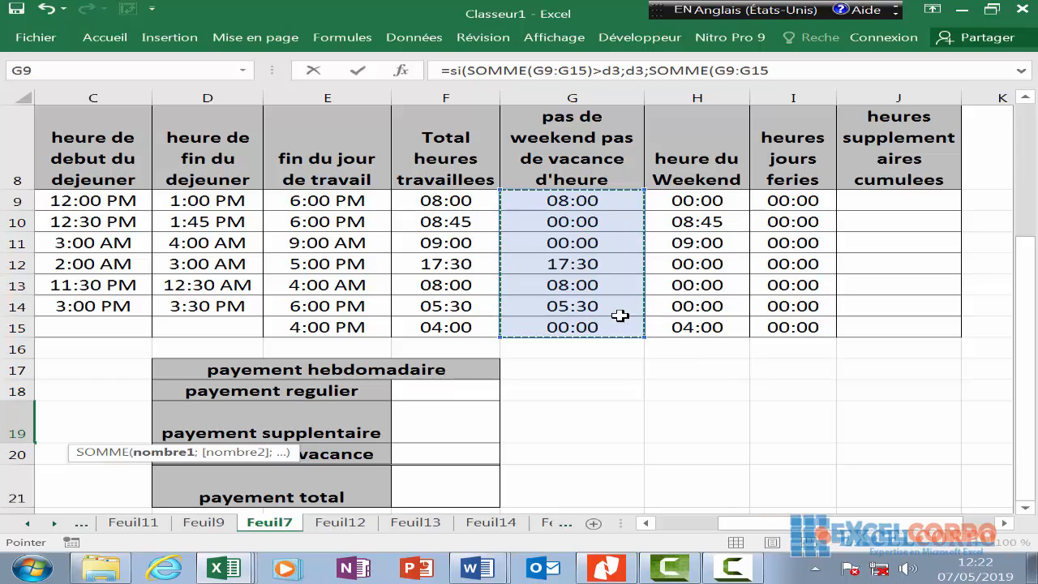
type(")")
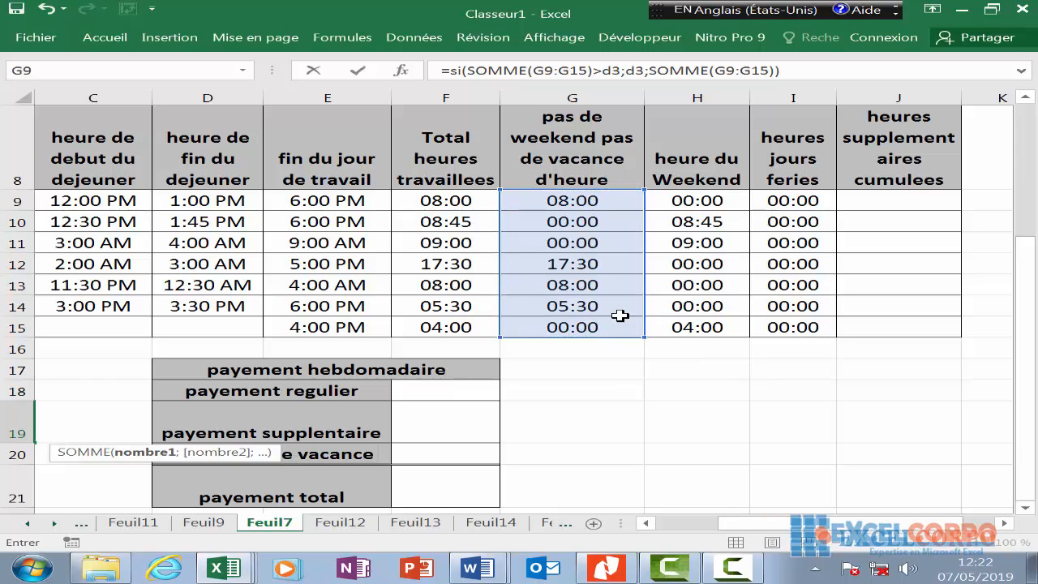
key("Return")
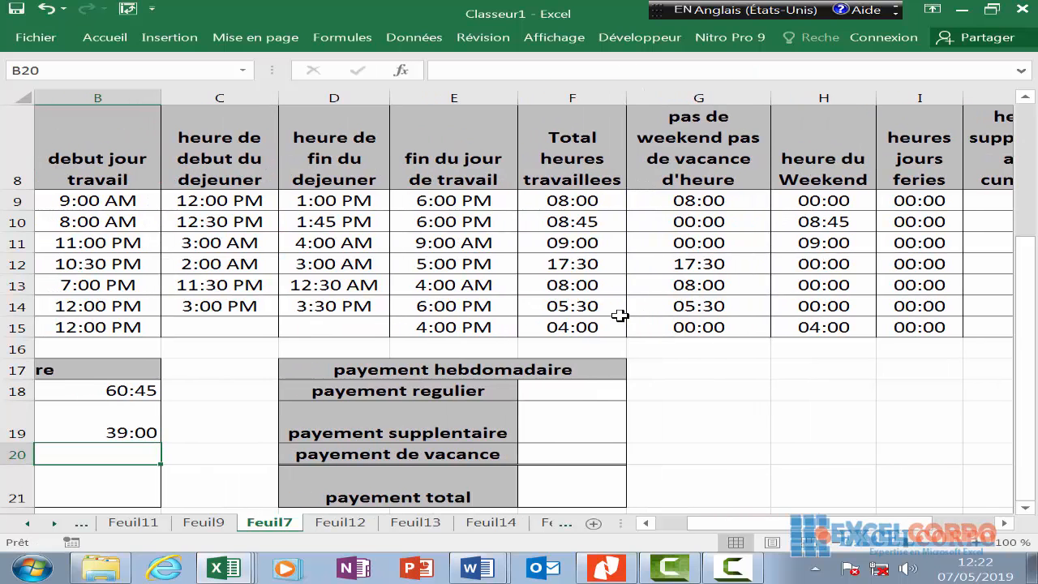
left_click(124, 425)
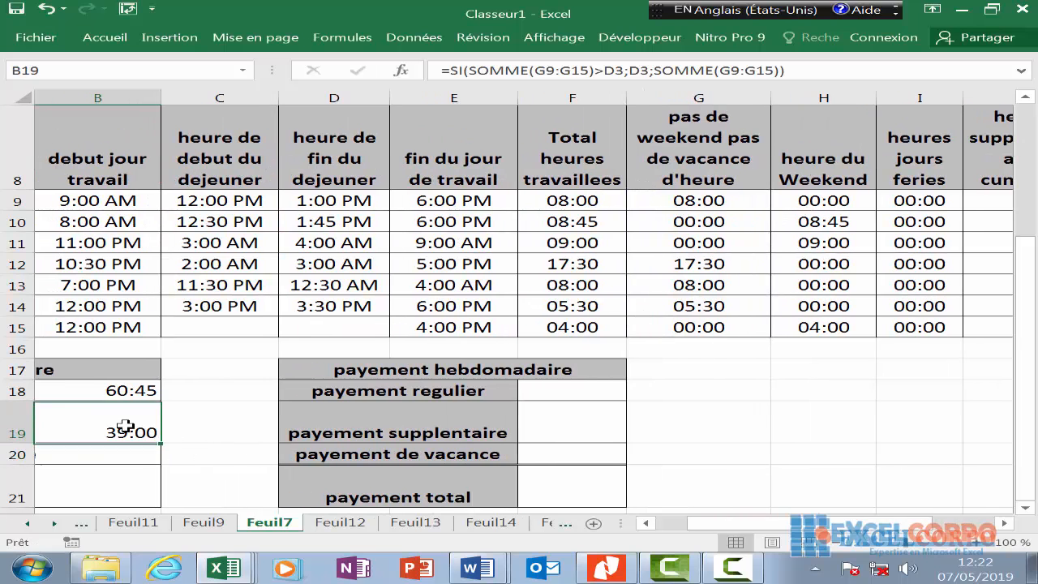
key("Left")
key("Right")
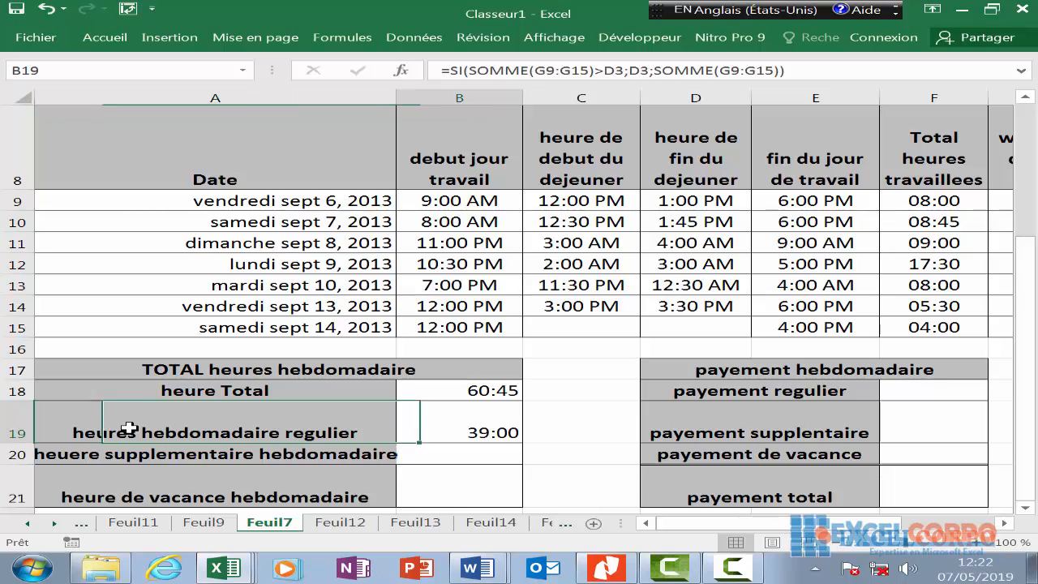
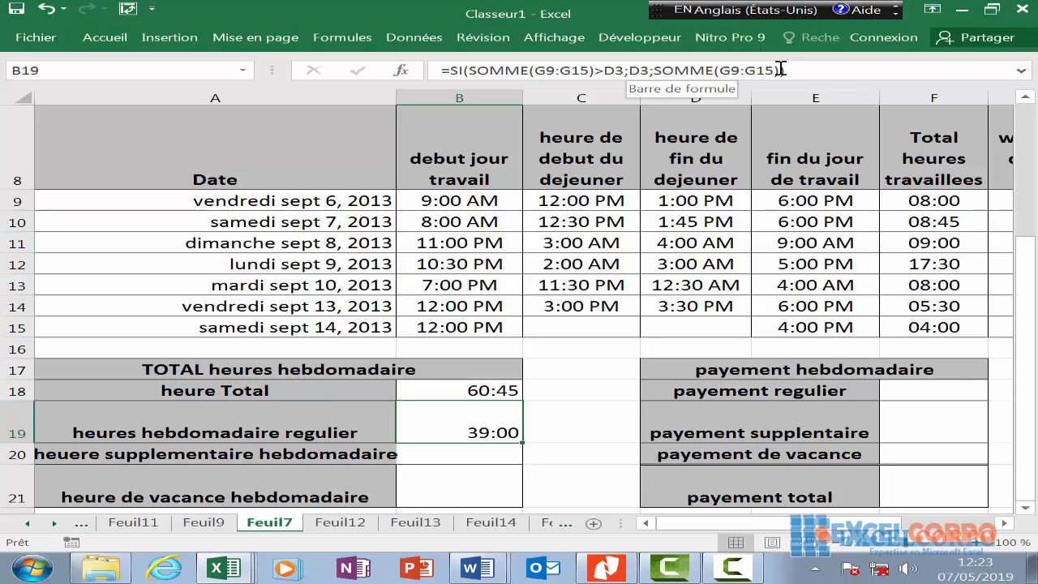
- In B20, start the overtime formula with the condition =SI(SOMME(G9:G15)>D3
left_click(466, 458)
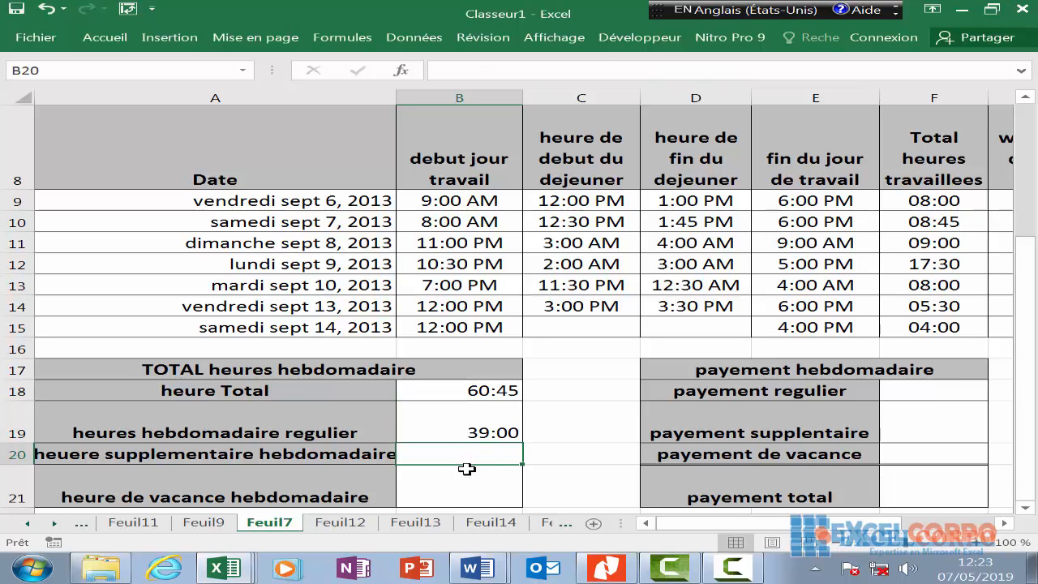
type("=si")
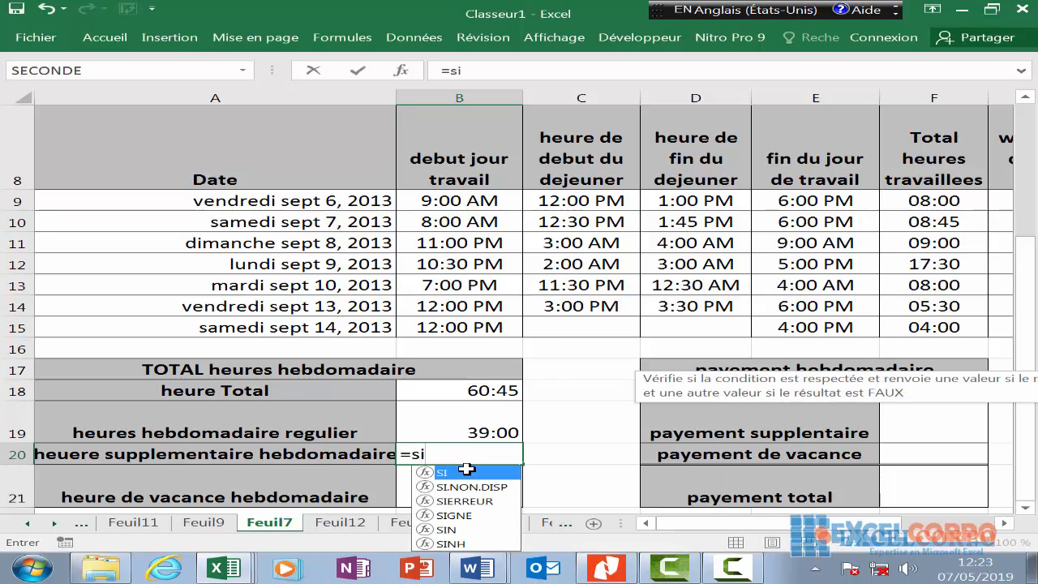
type("(")
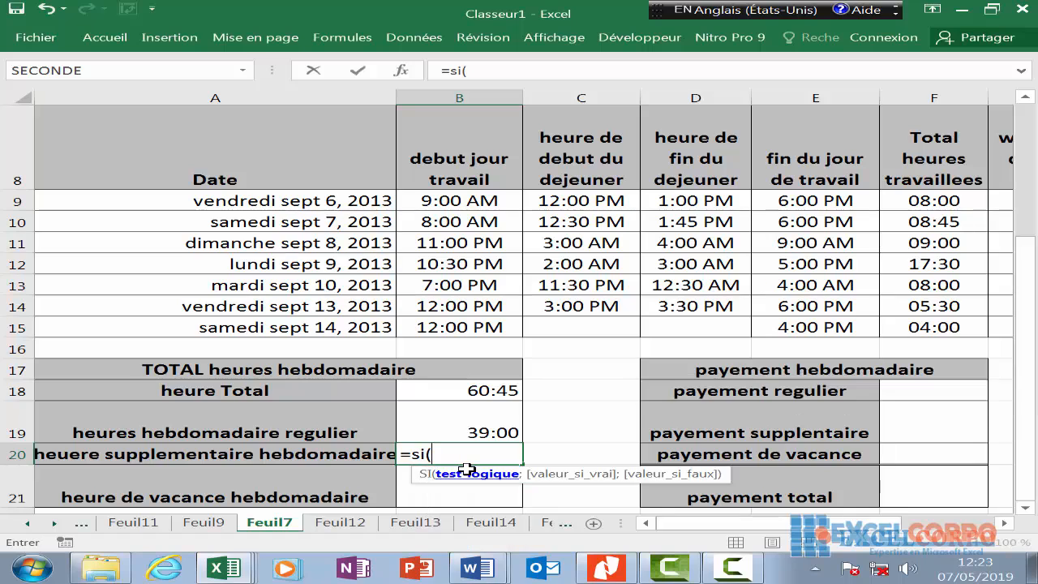
type("somme")
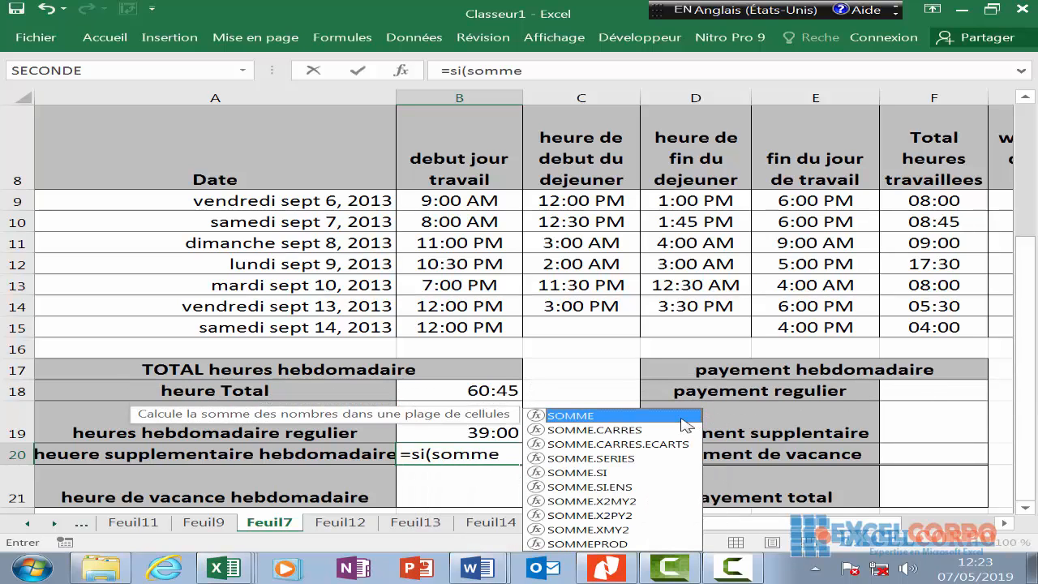
key("Tab")
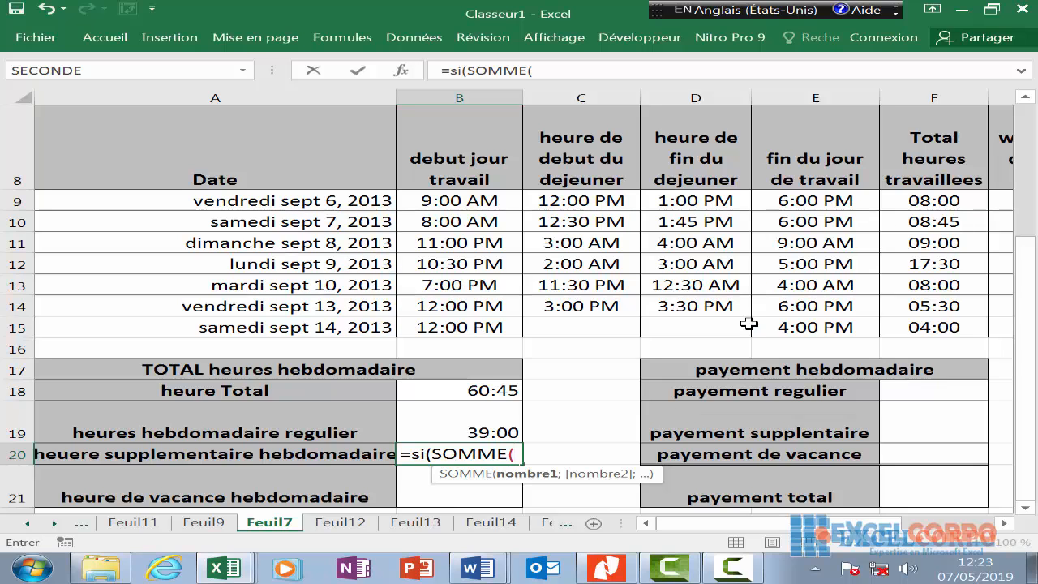
left_click(905, 220)
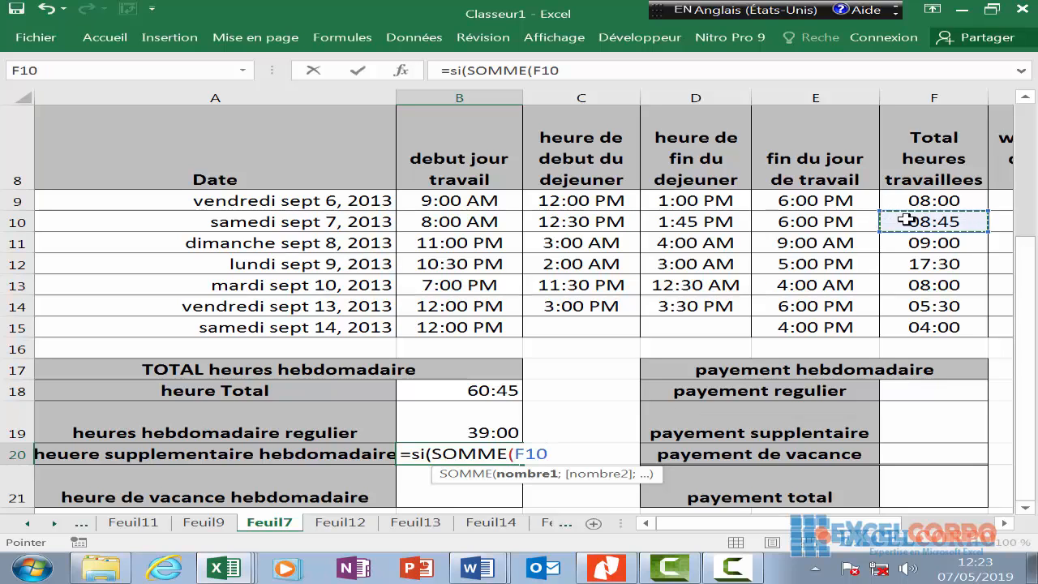
key("Right")
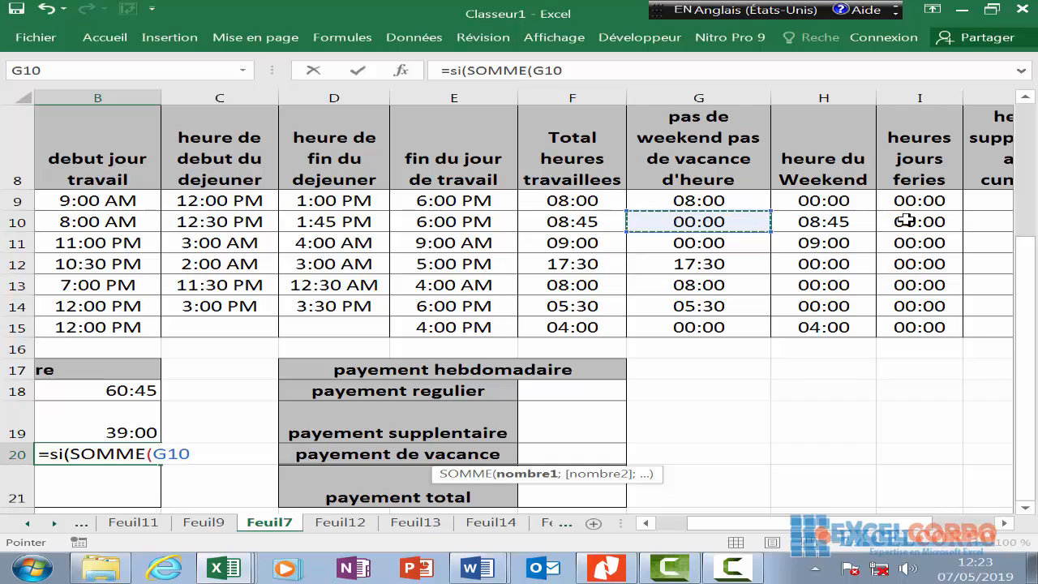
left_click_drag(729, 203, 710, 333)
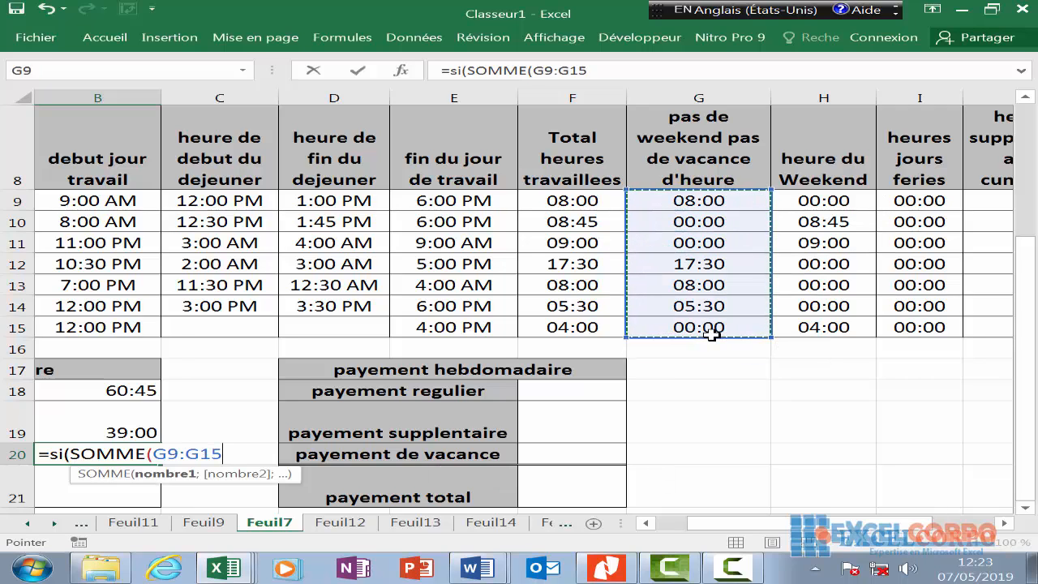
type(")")
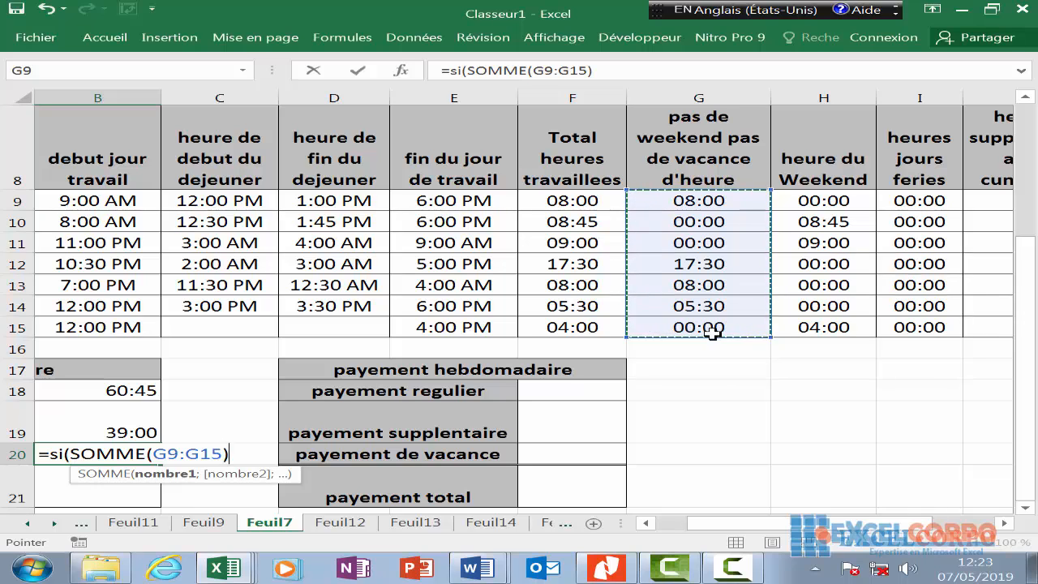
type(">")
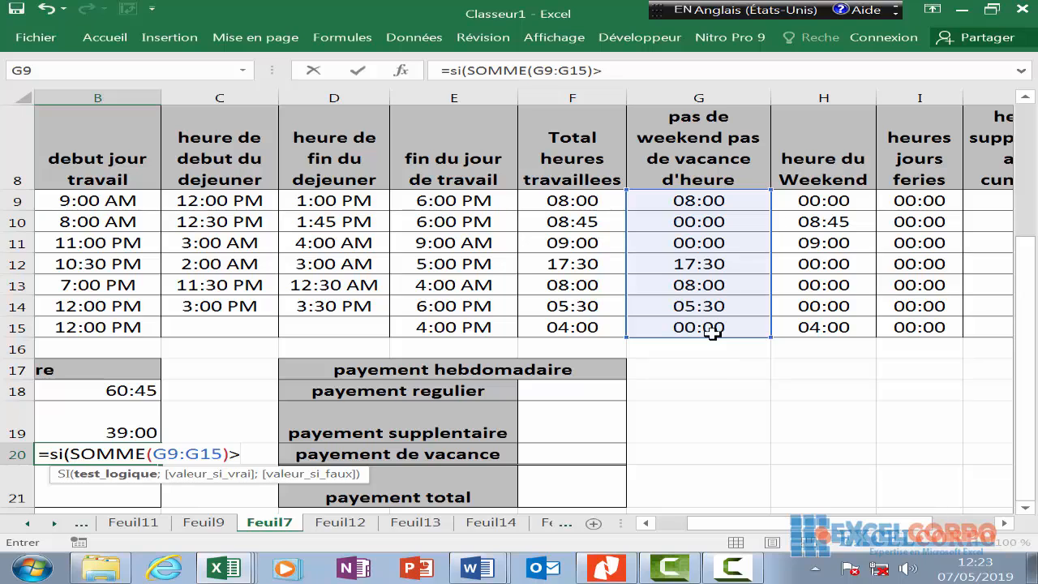
type("d3")
- Add the branches SOMME(G9:G15)-D3 when over, otherwise "0:00"
type("'")
key("BackSpace")
type(";")
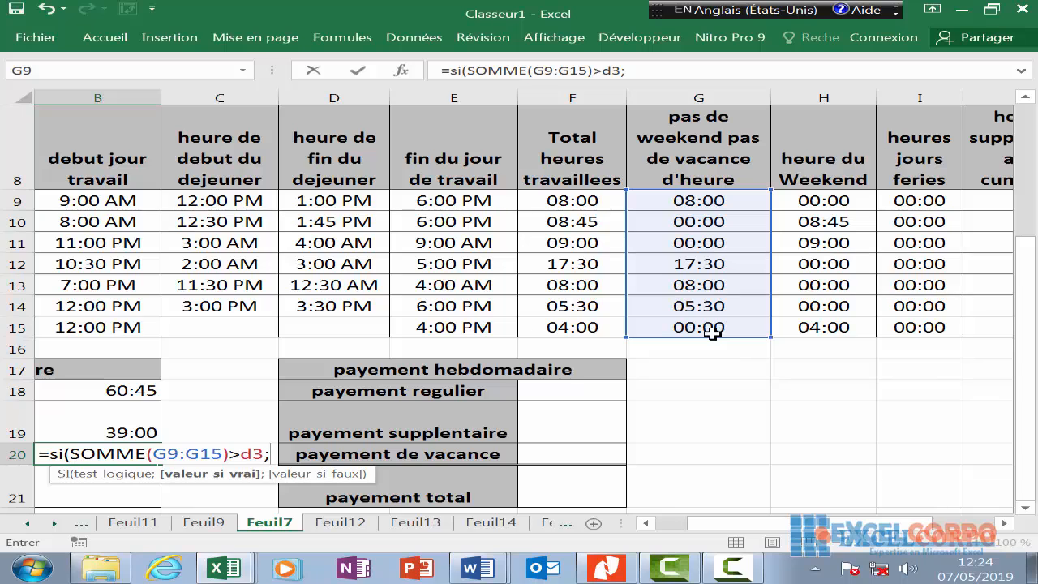
type("somme")
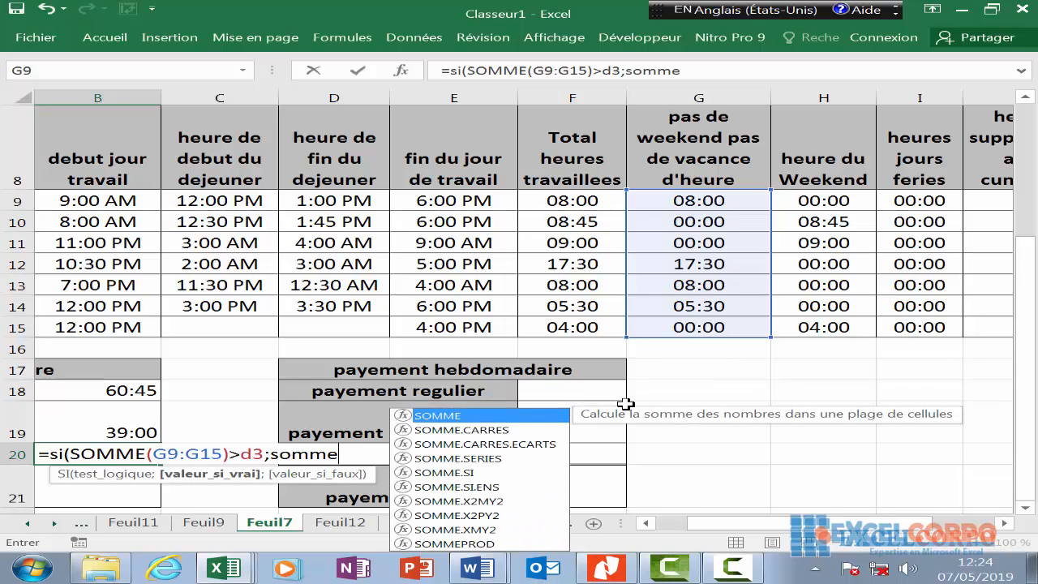
double_click(543, 416)
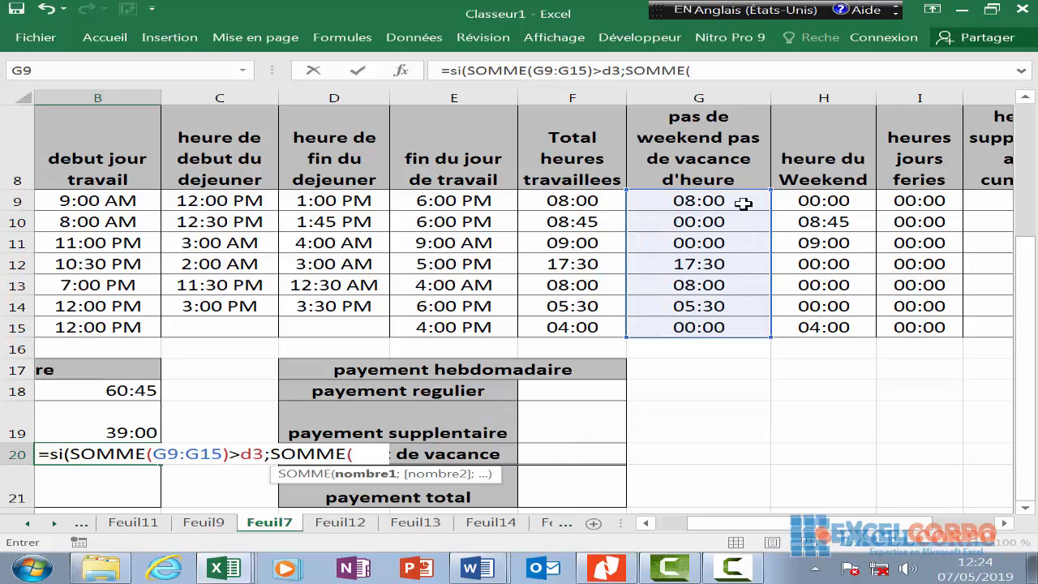
left_click_drag(736, 208, 731, 332)
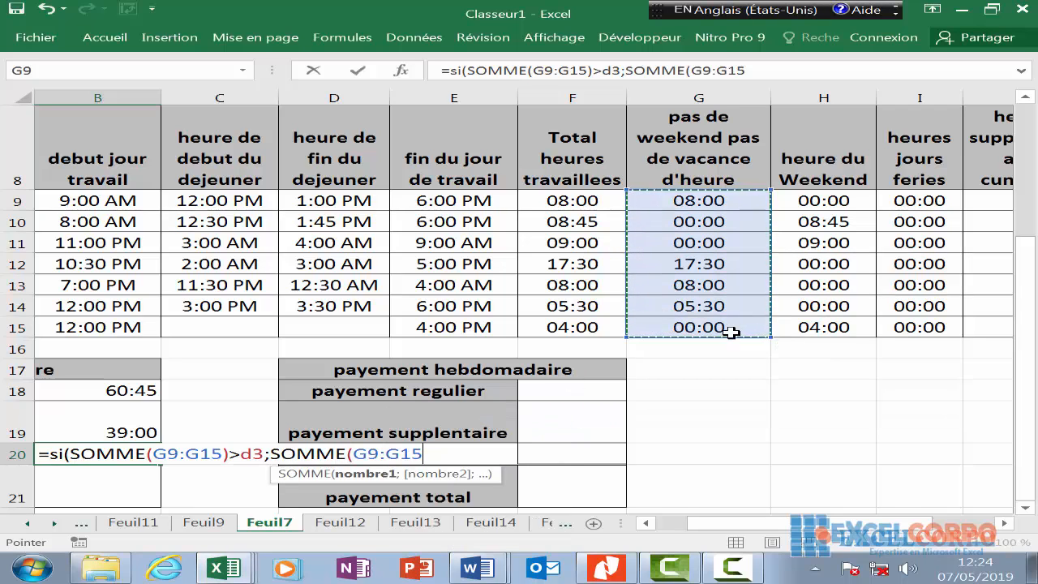
type(")-")
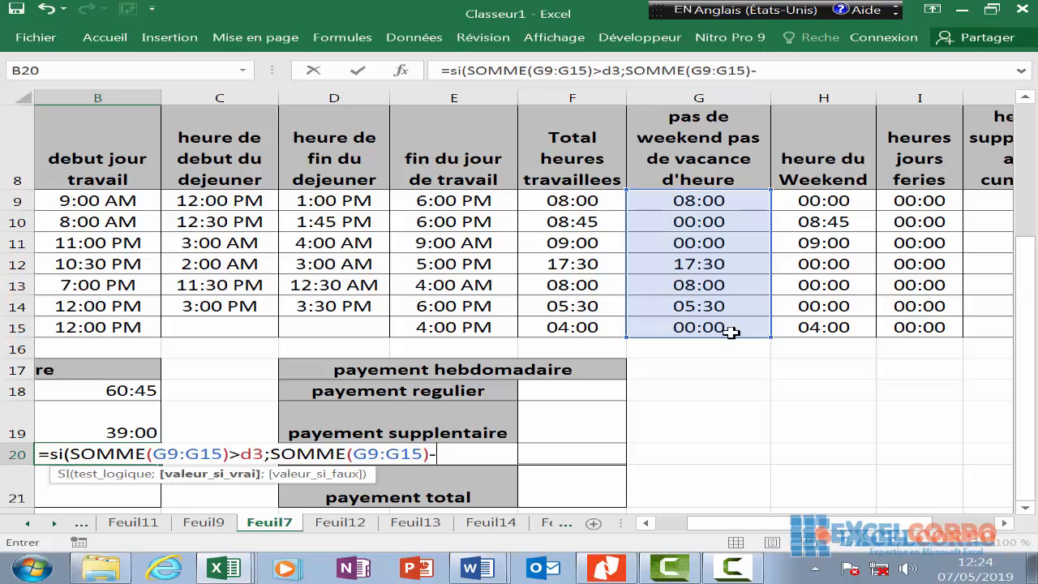
type("d3;")
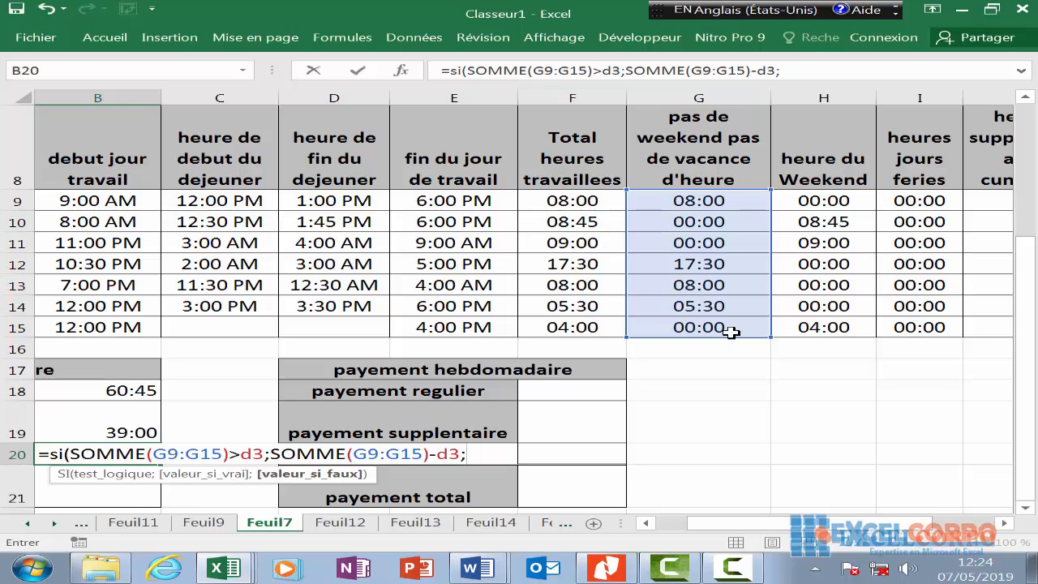
type("\"0:00\"")
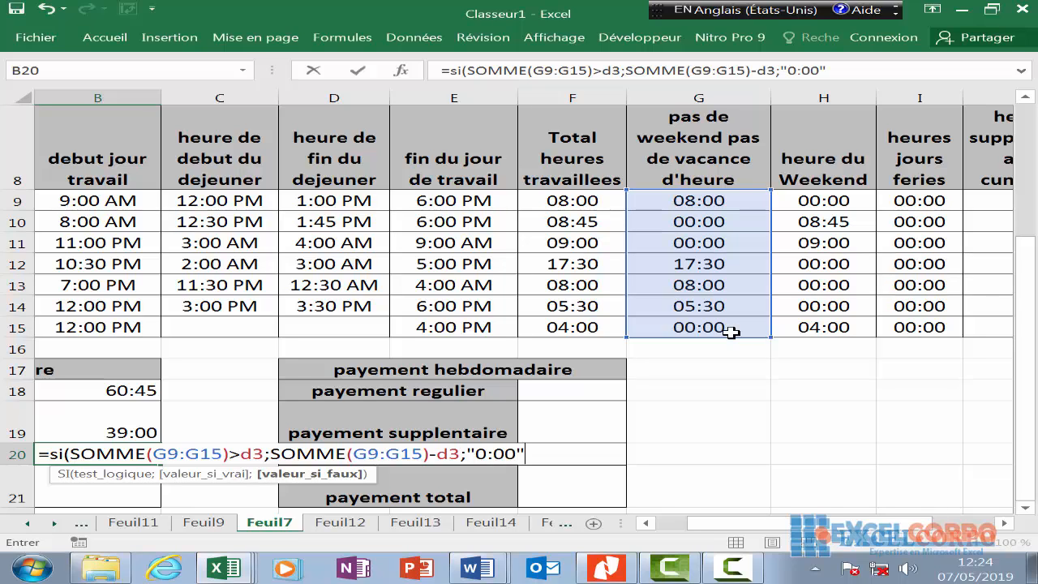
type(")")
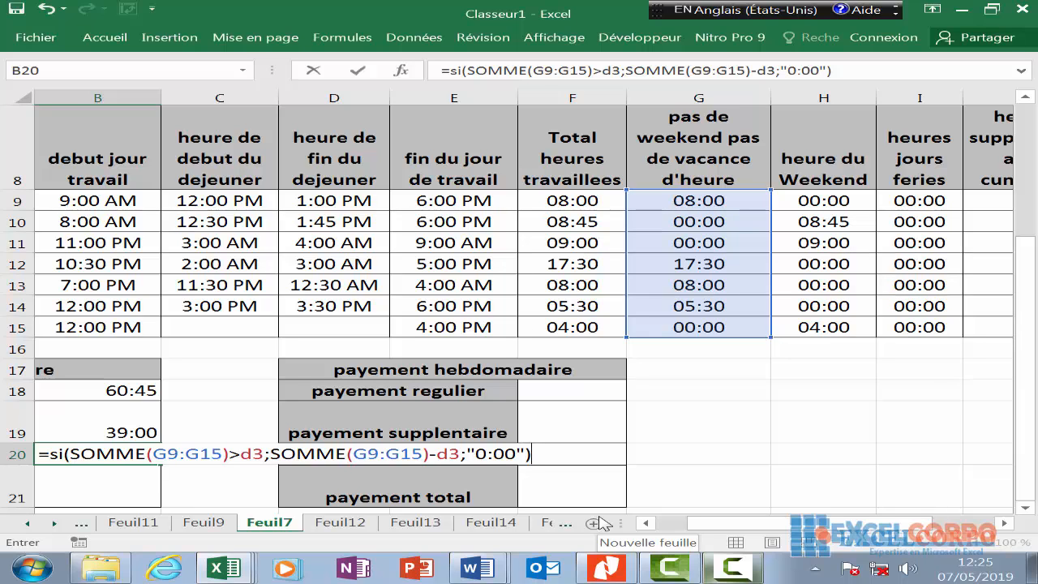
- Add the weekend hours +SOMME(H9:H15) and commit, giving 21:45 overtime
type("+somm")
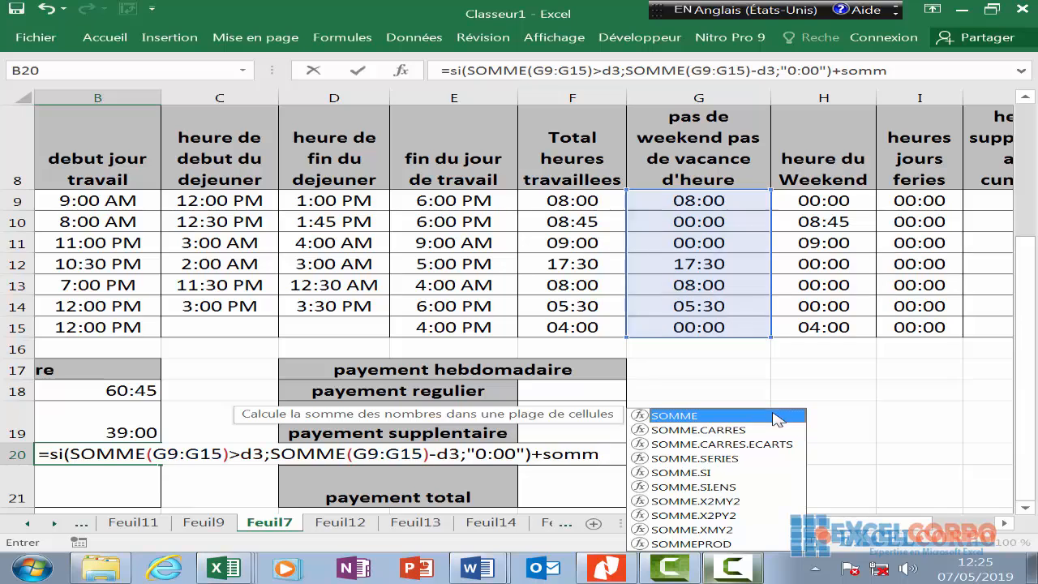
double_click(779, 415)
left_click_drag(855, 202, 835, 323)
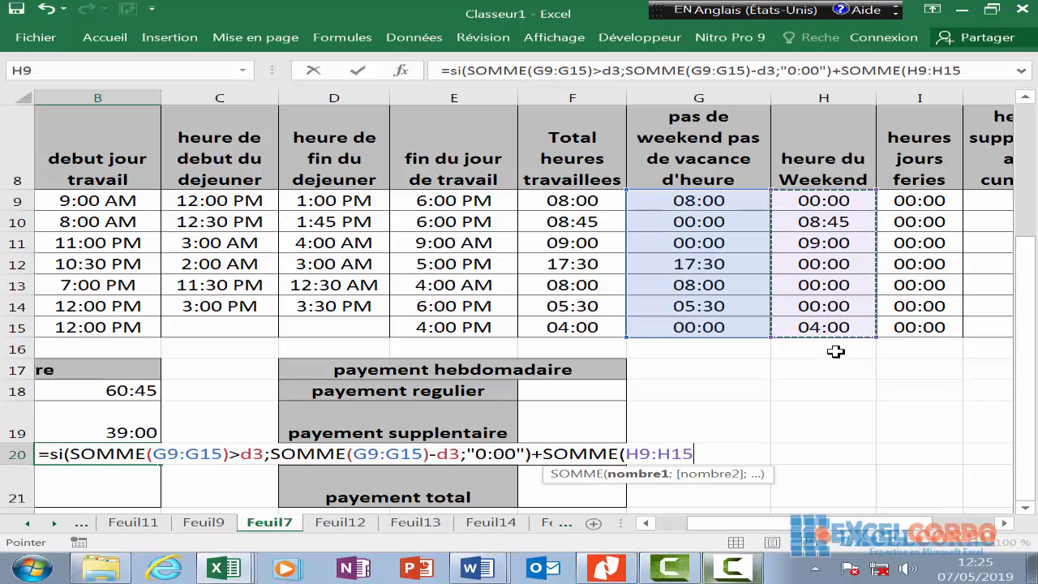
type(")")
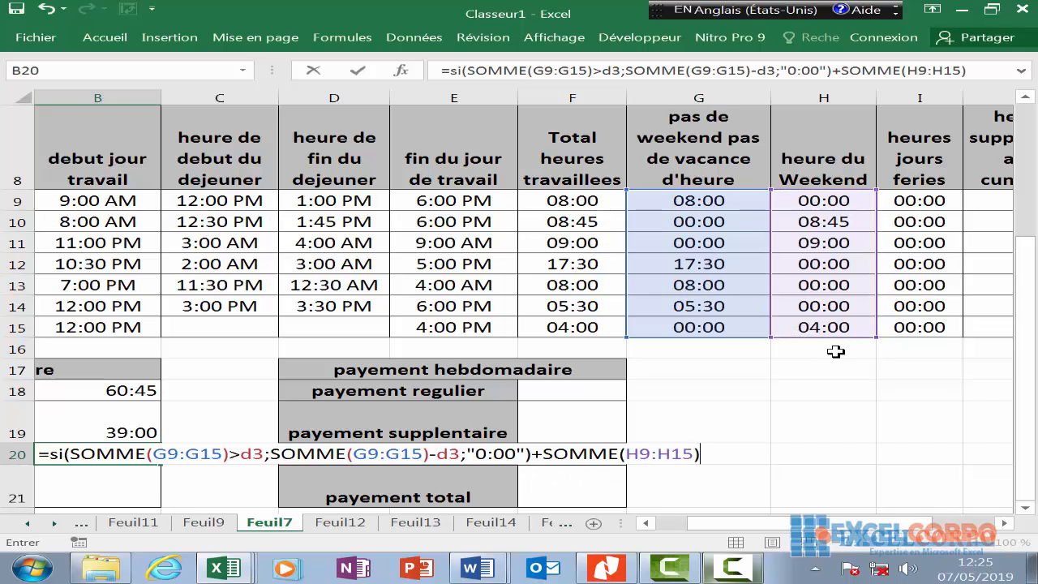
key("Return")
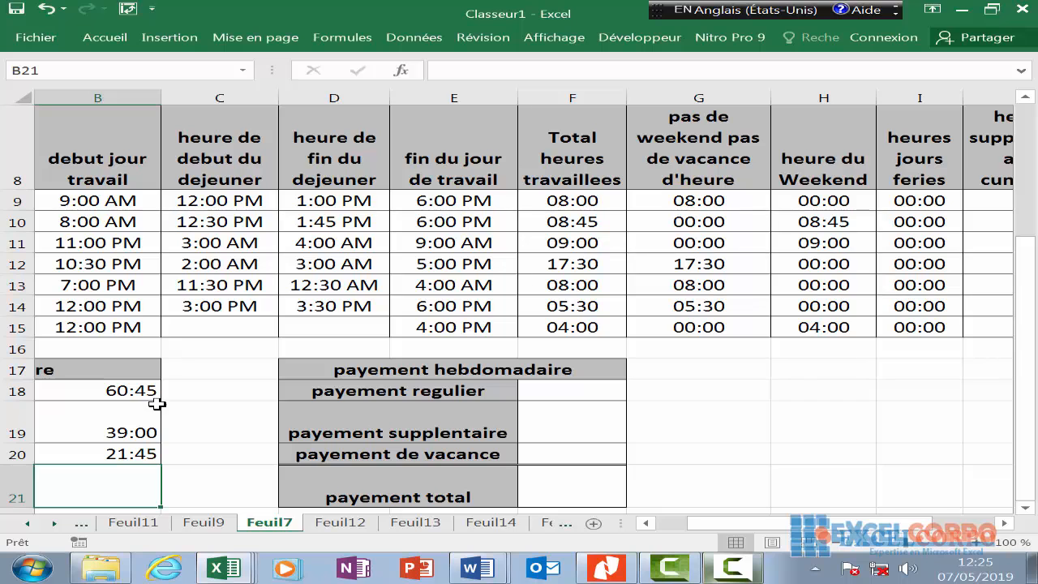
- Enter =SOMME(I9:I15) in B21 to total the holiday hours, showing 0:00
left_click(117, 452)
key("Left")
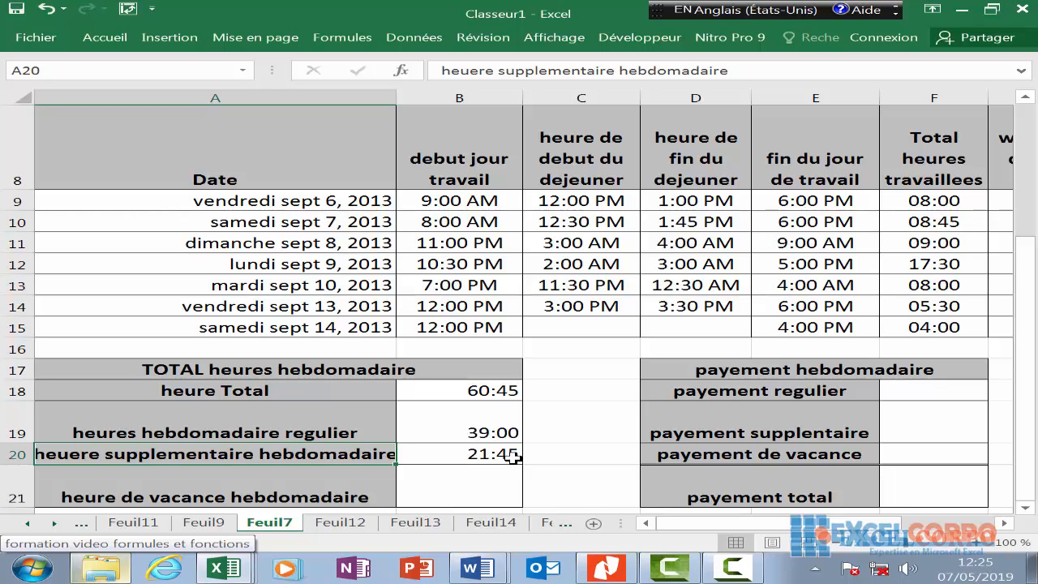
left_click(492, 479)
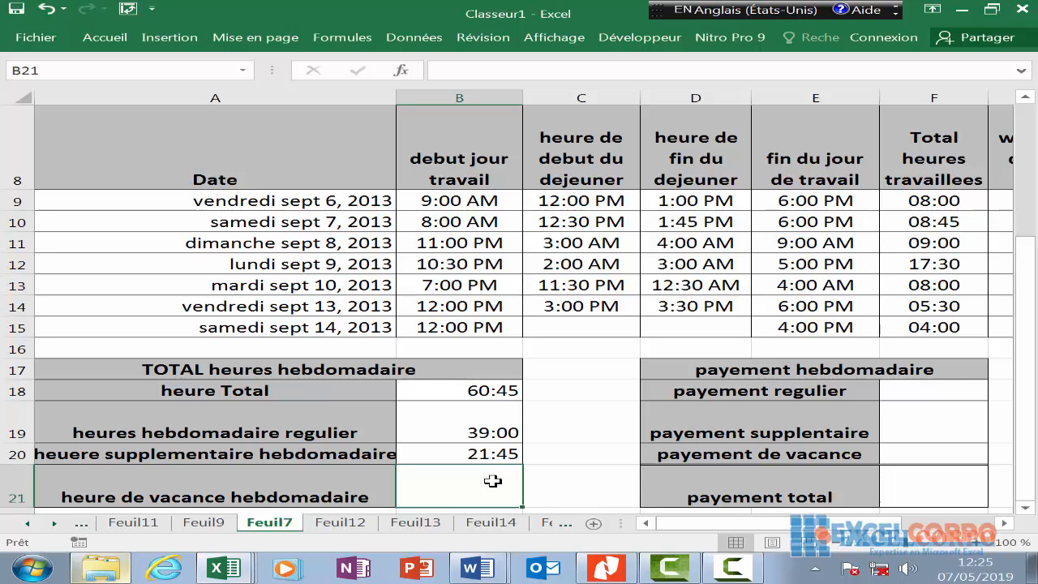
type("-")
key("BackSpace")
type("=")
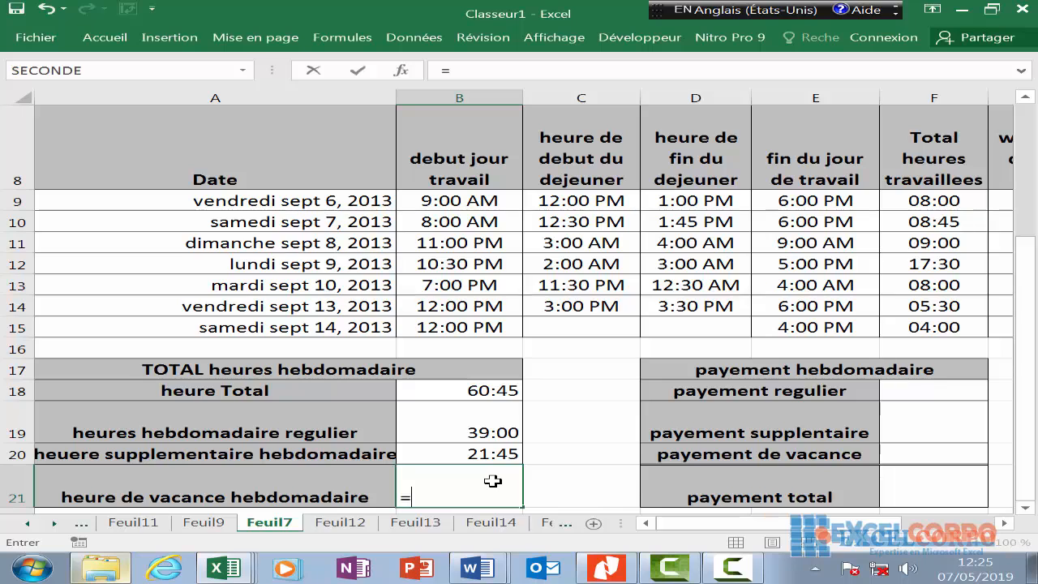
type("somm")
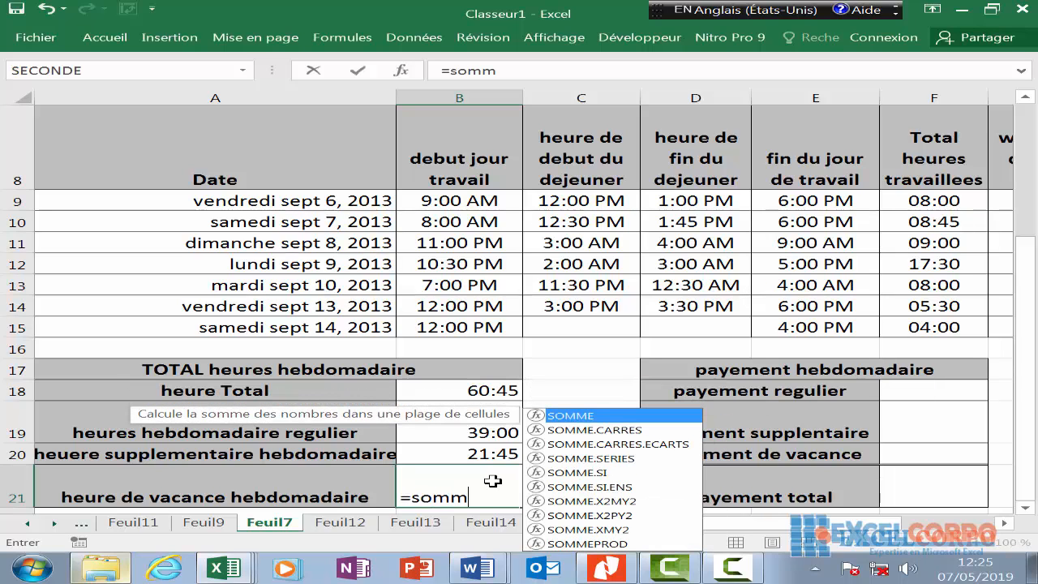
double_click(571, 416)
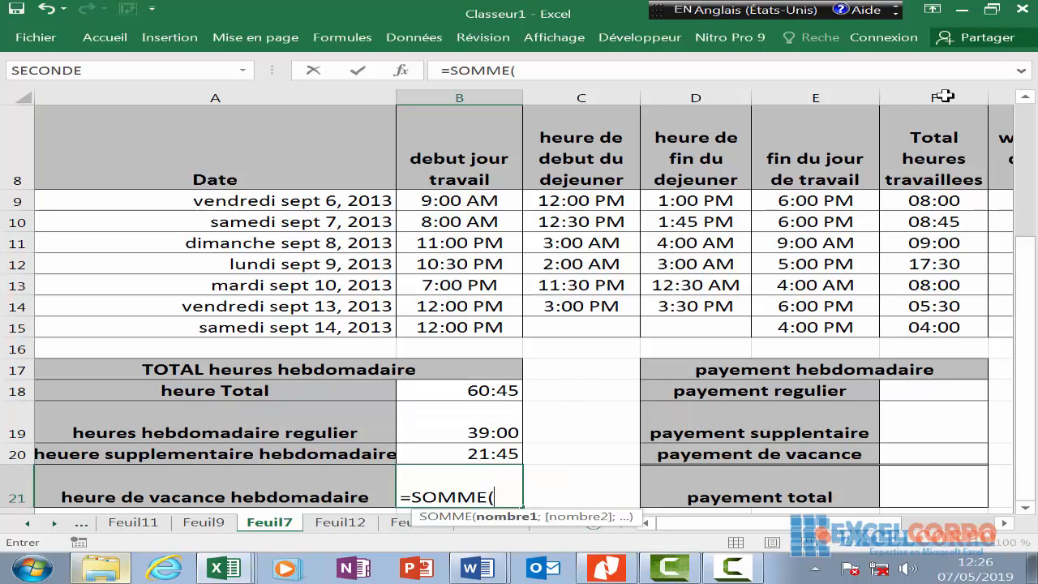
left_click(869, 194)
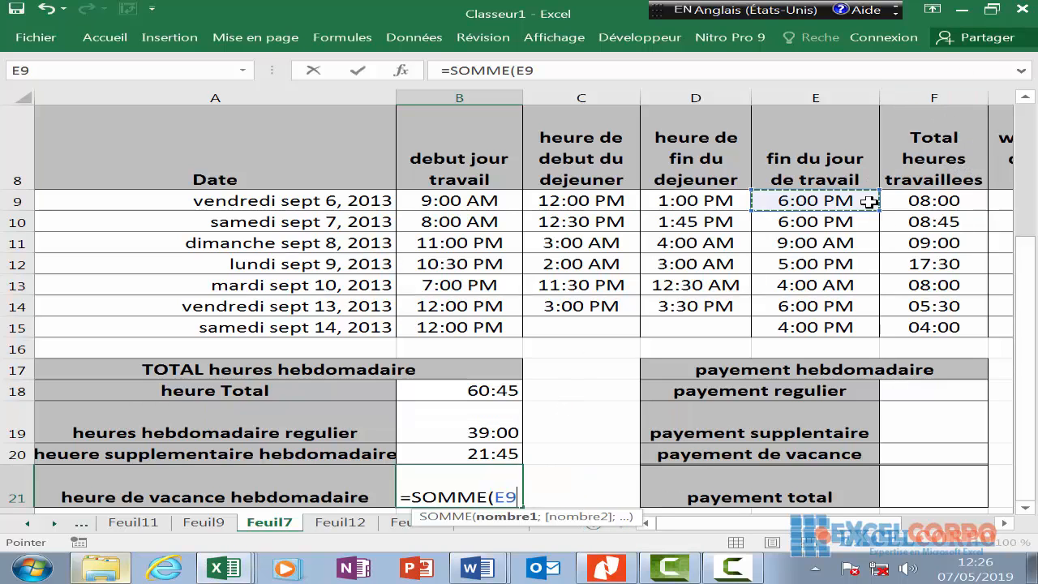
key("Right")
key("Right")
key("Right")
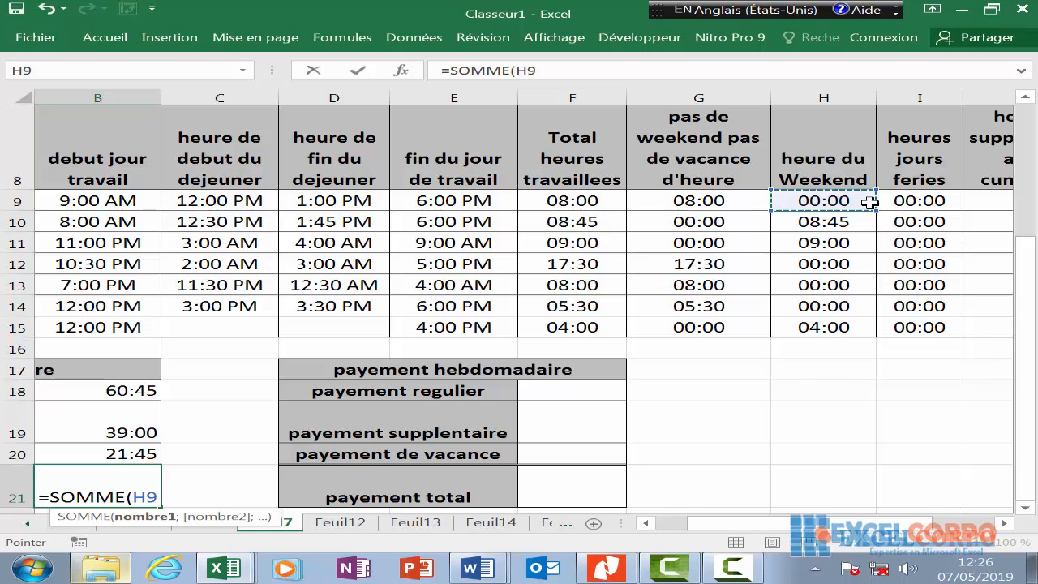
left_click_drag(924, 200, 934, 326)
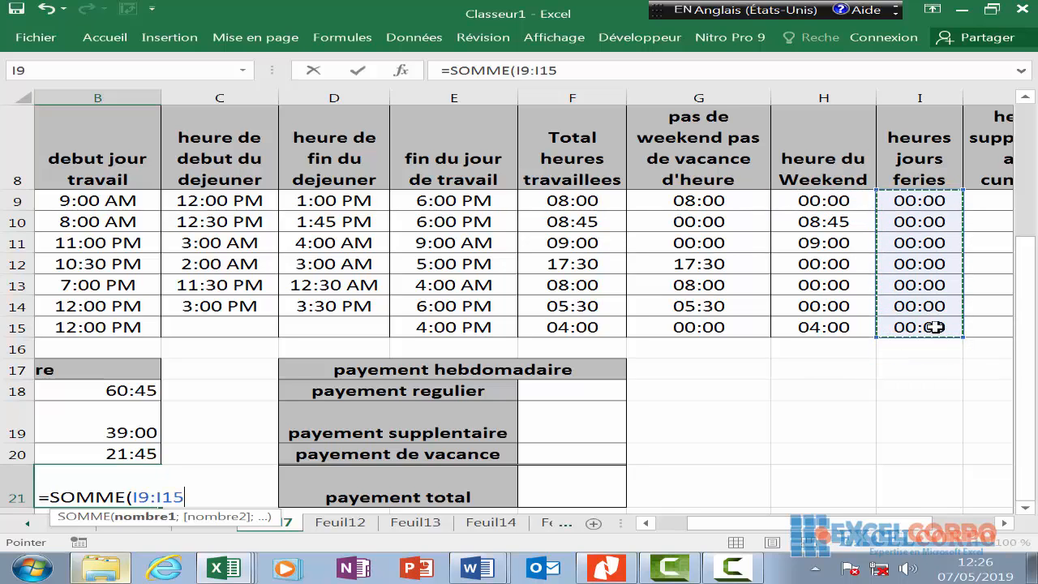
type(")")
key("Return")
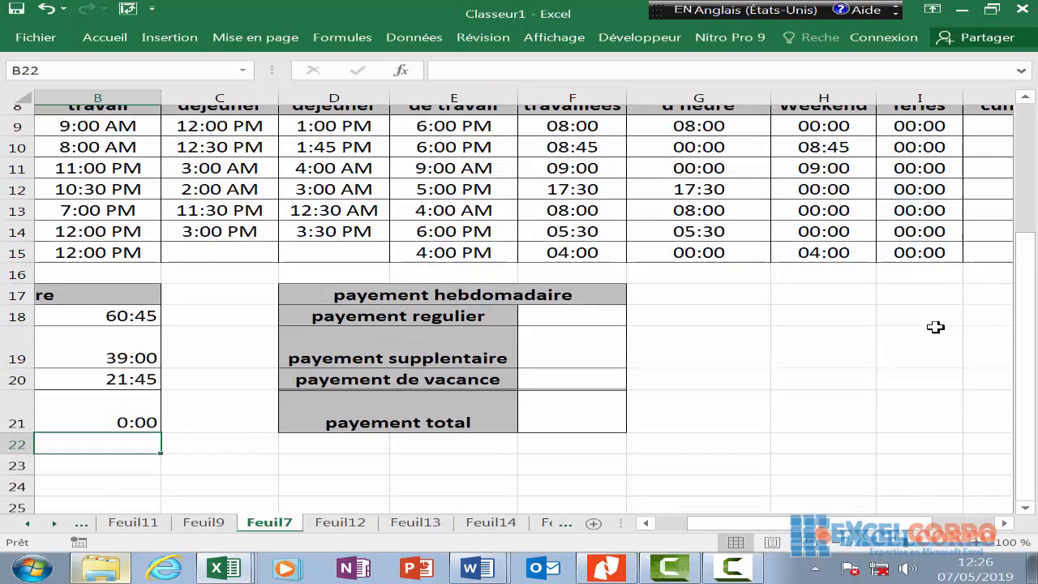
left_click(135, 318)
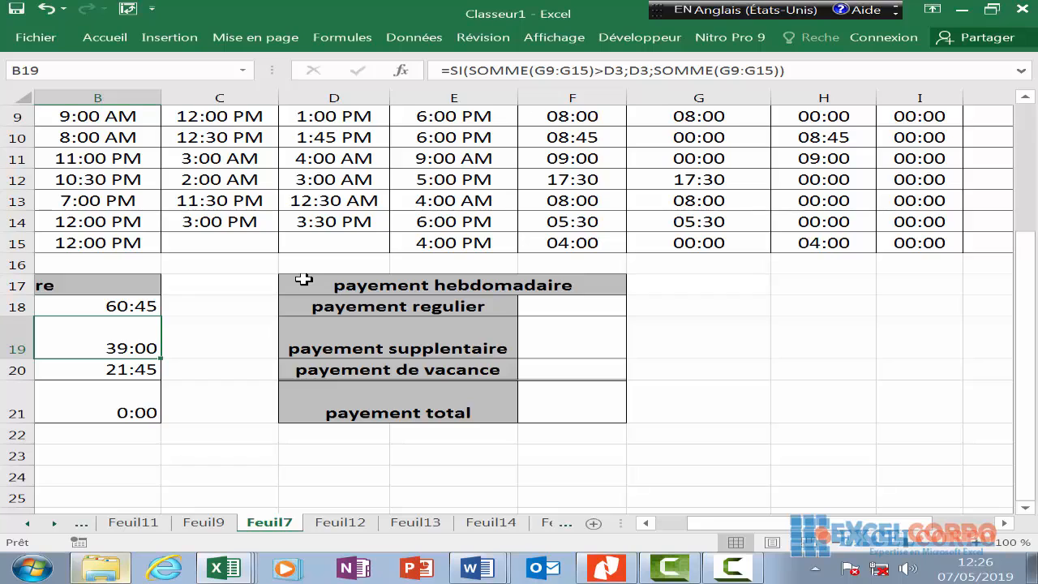
key("Right")
key("Right")
key("Right")
key("Right")
key("Right")
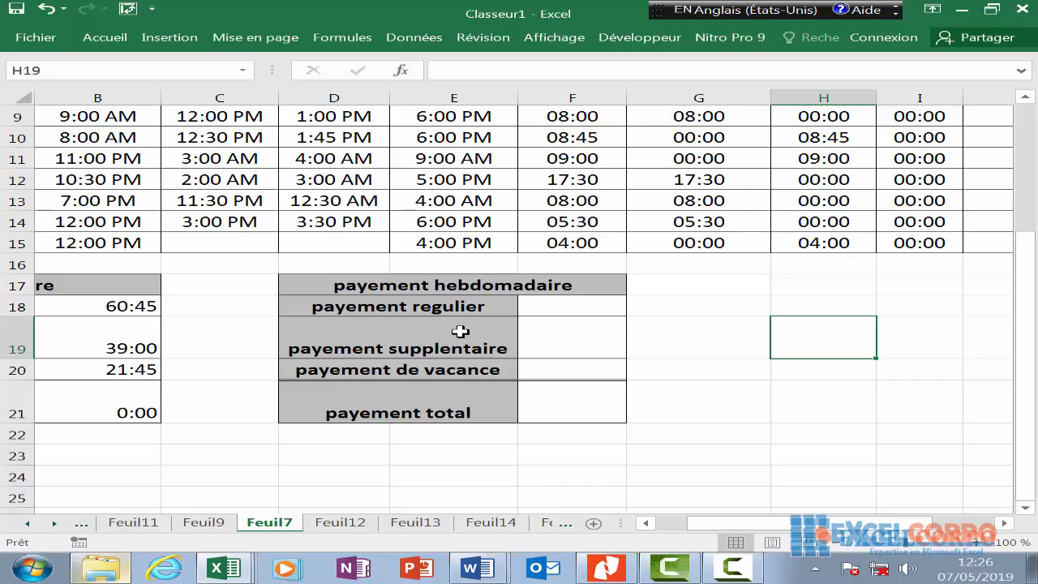
left_click(574, 301)
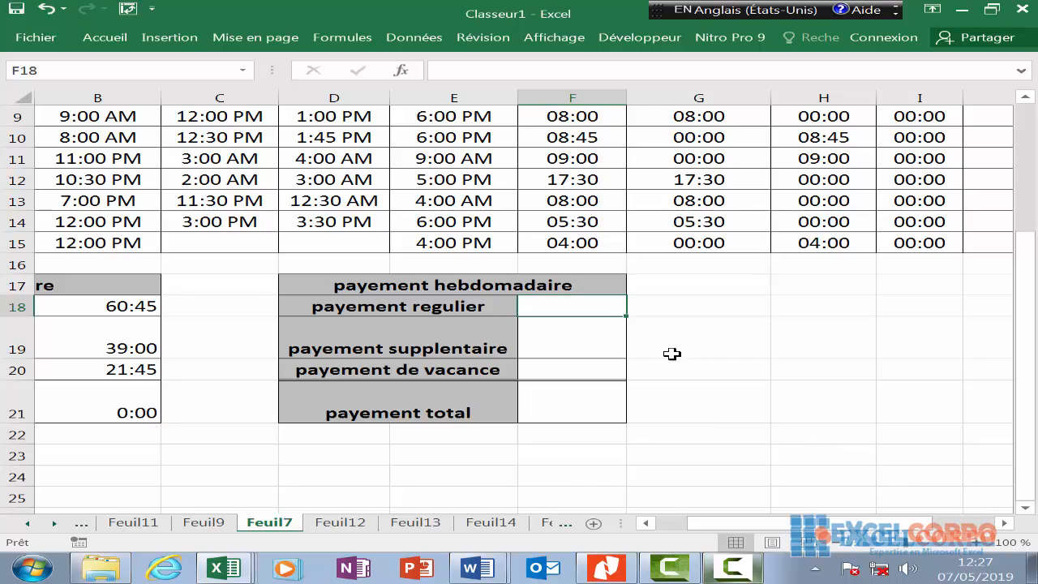
- Enter =B19*D4*24 in F18, giving a regular pay of 409,50 €
type("=")
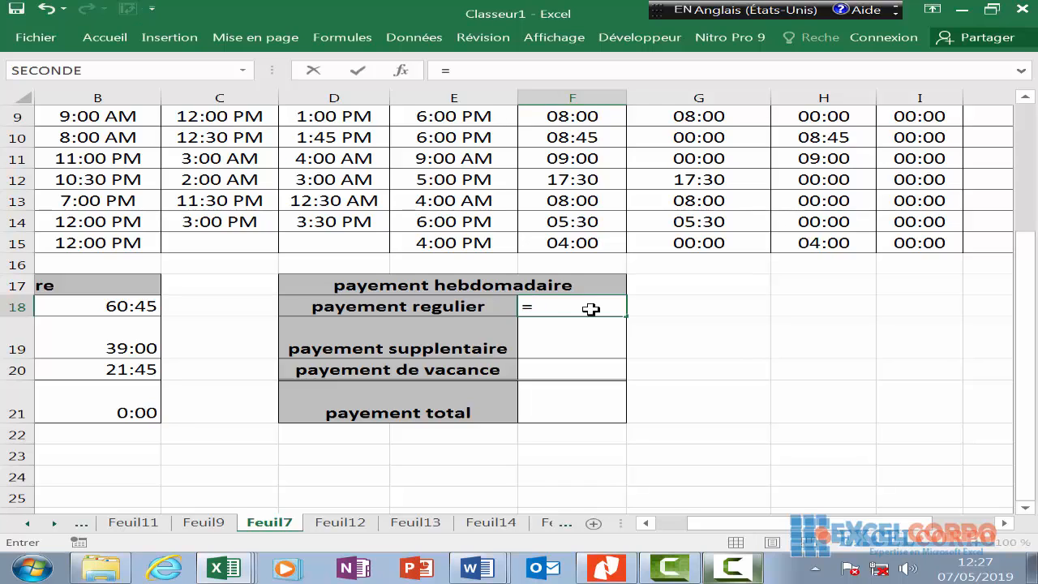
type("b")
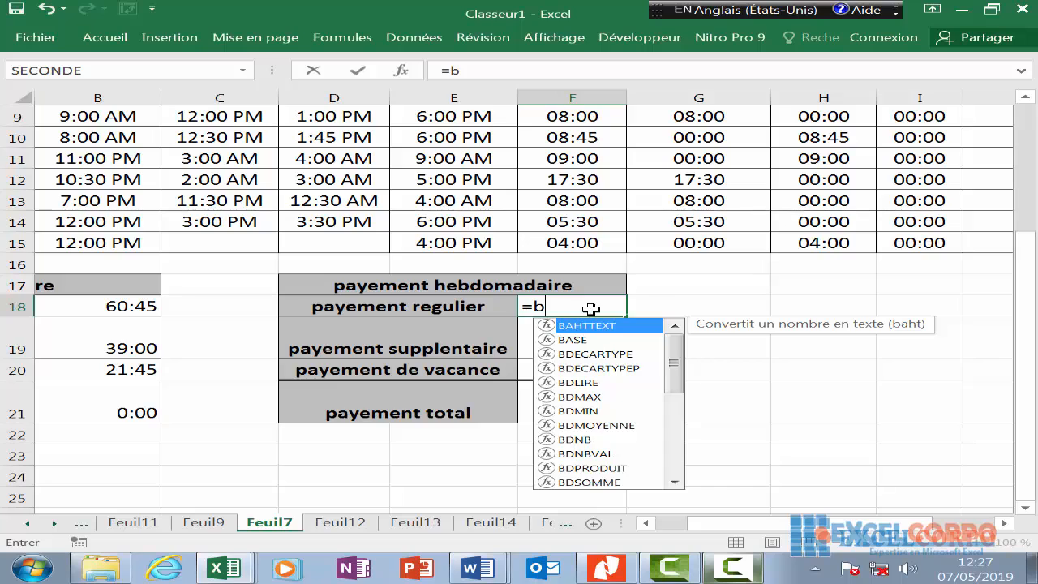
type("19")
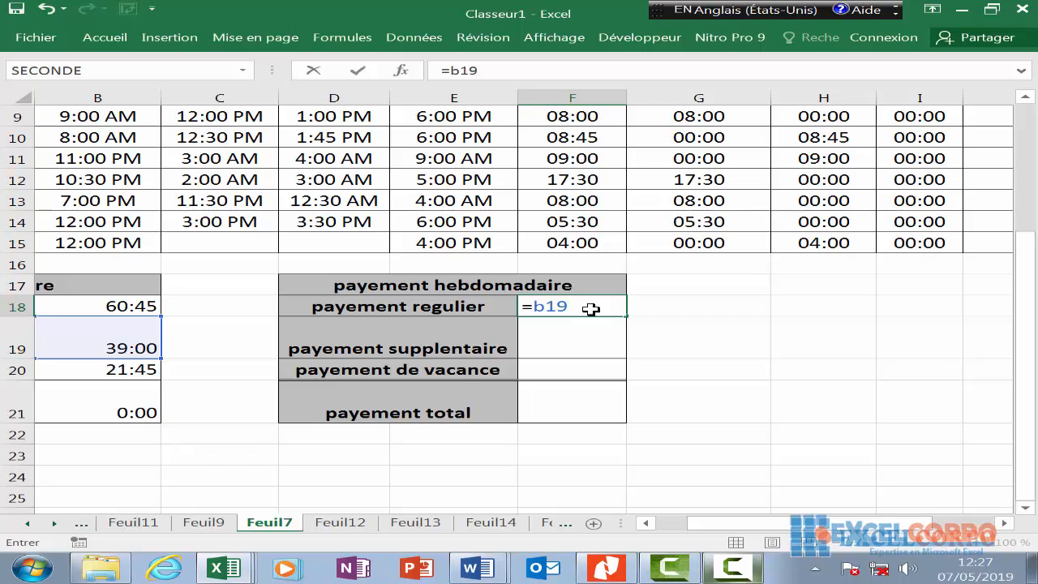
type("*d")
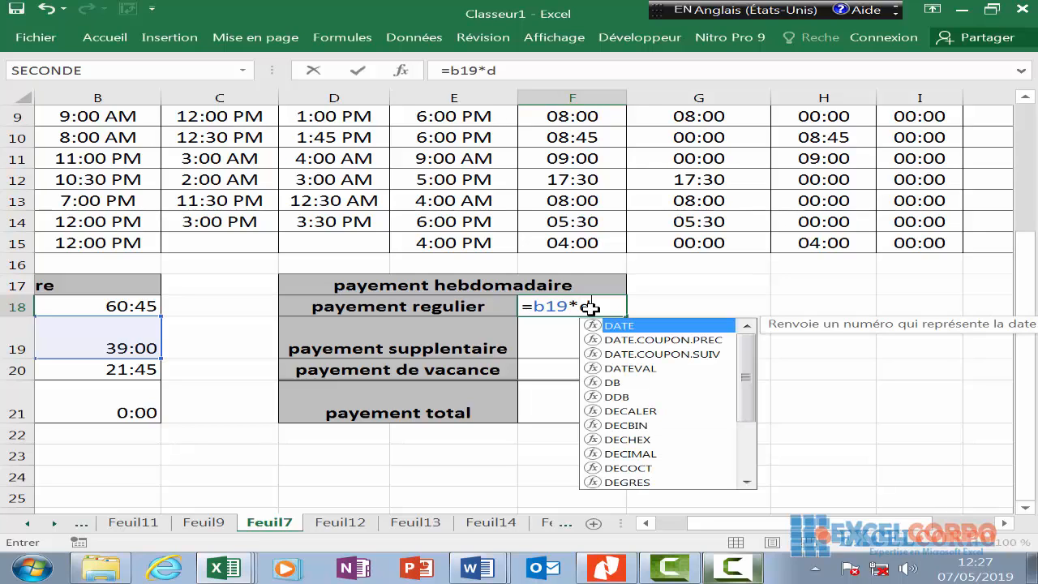
type("4")
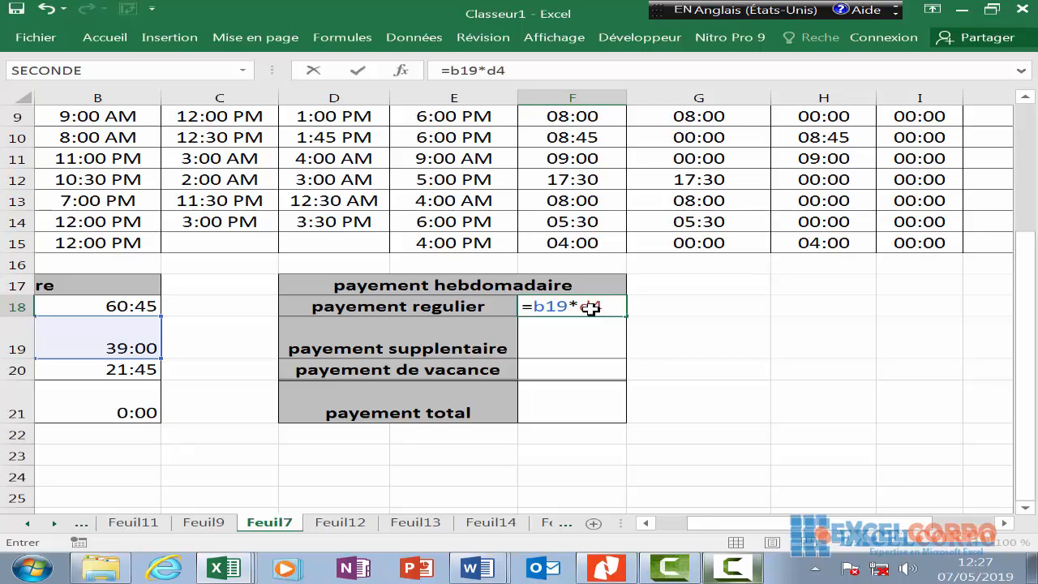
type("*24")
key("Return")
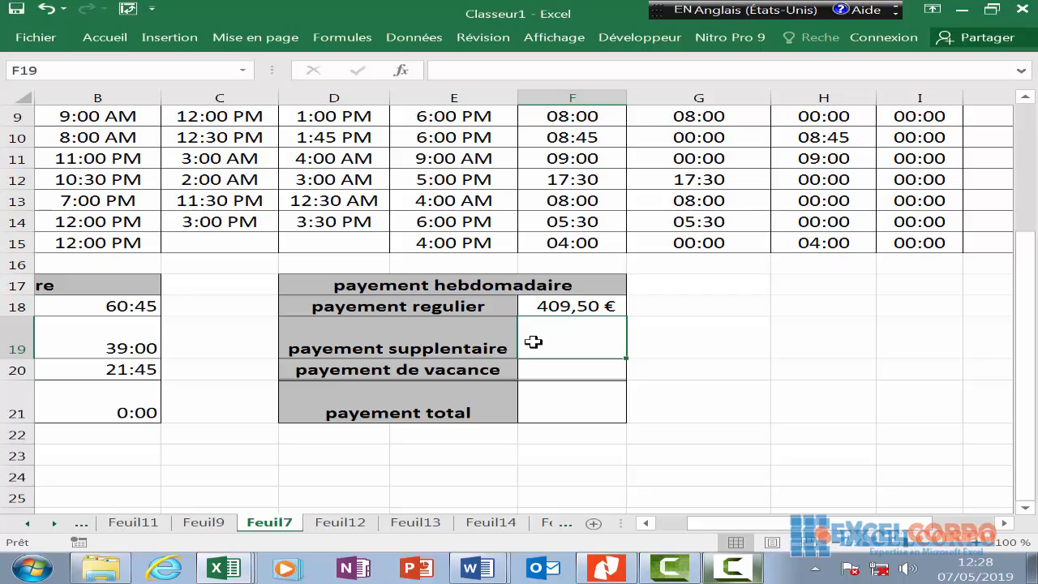
- Enter =B20*D4*D5*24 in F19 for an overtime pay of 342,56 €
type("=")
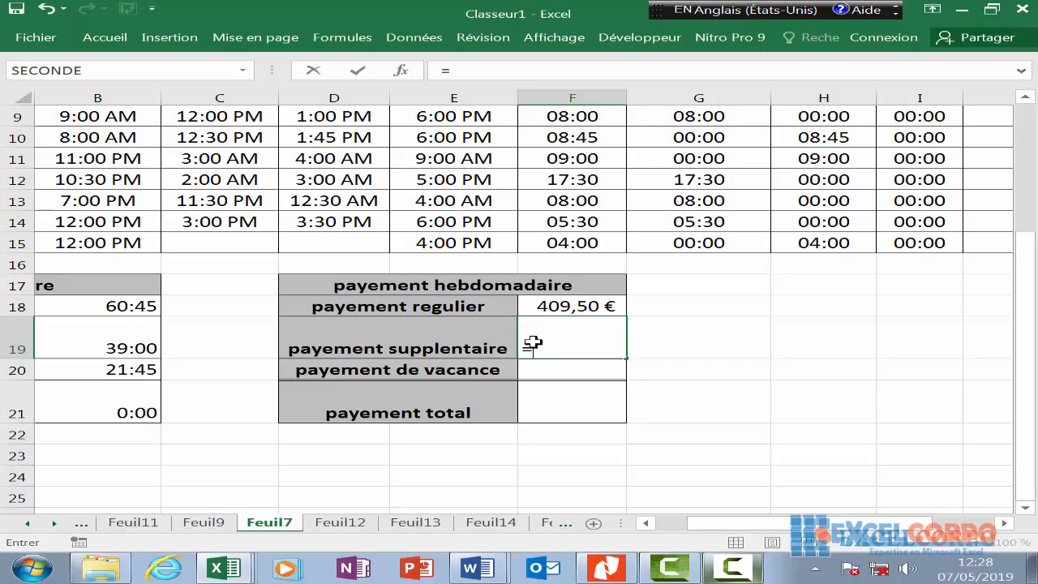
type("b")
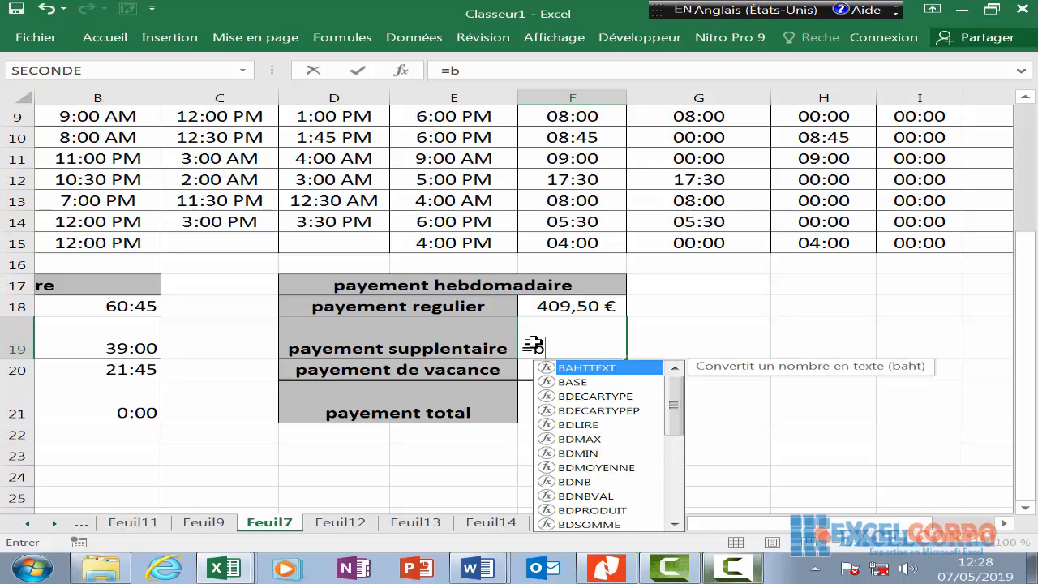
type("20")
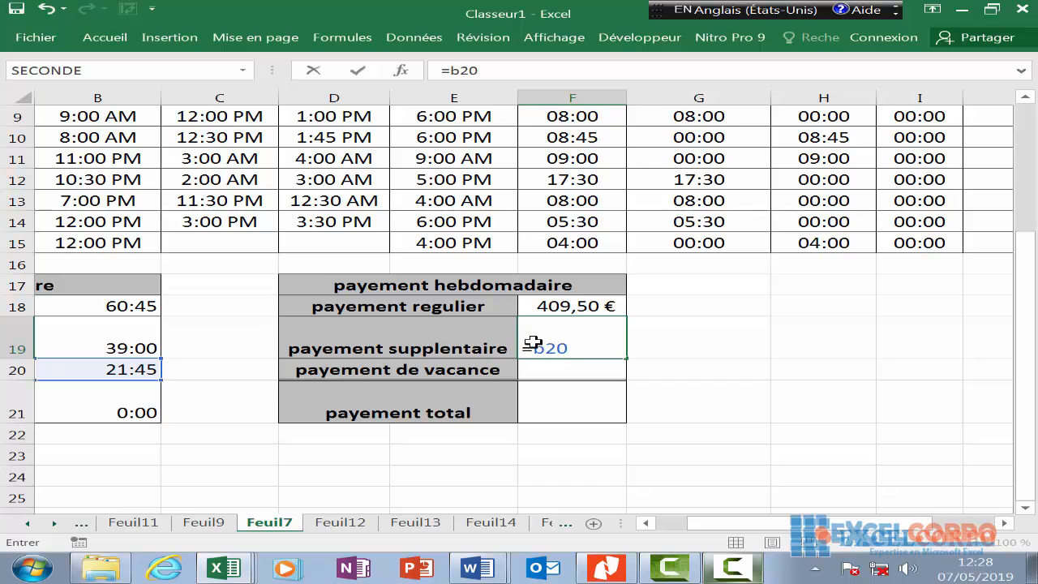
type("*d")
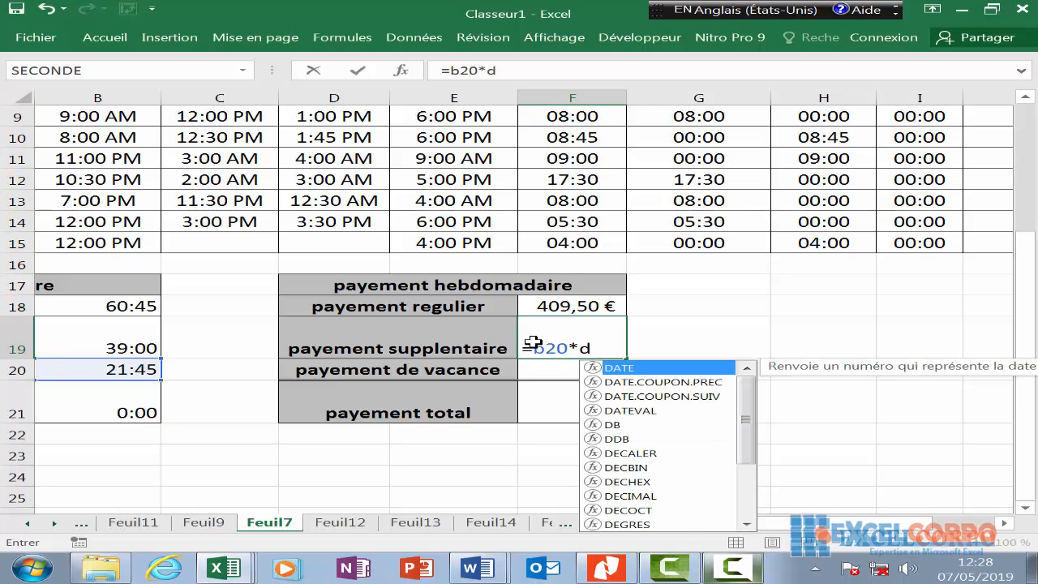
type("4")
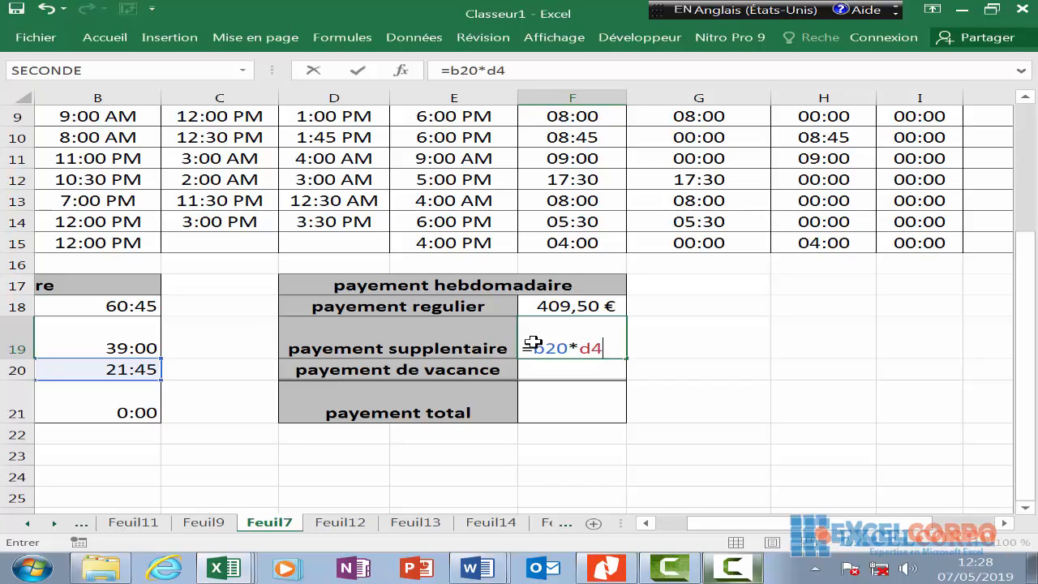
type("*d")
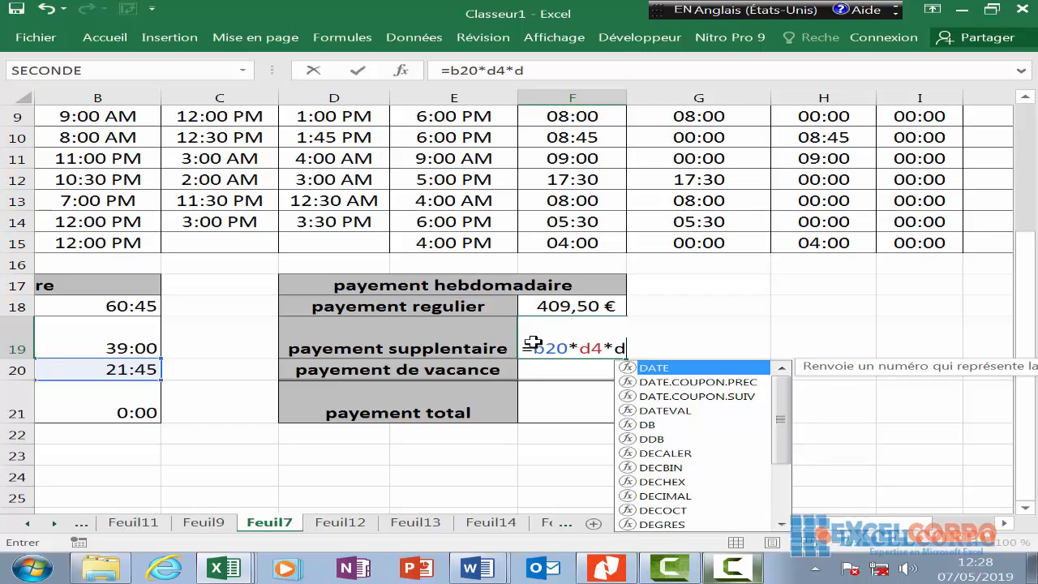
type("5")
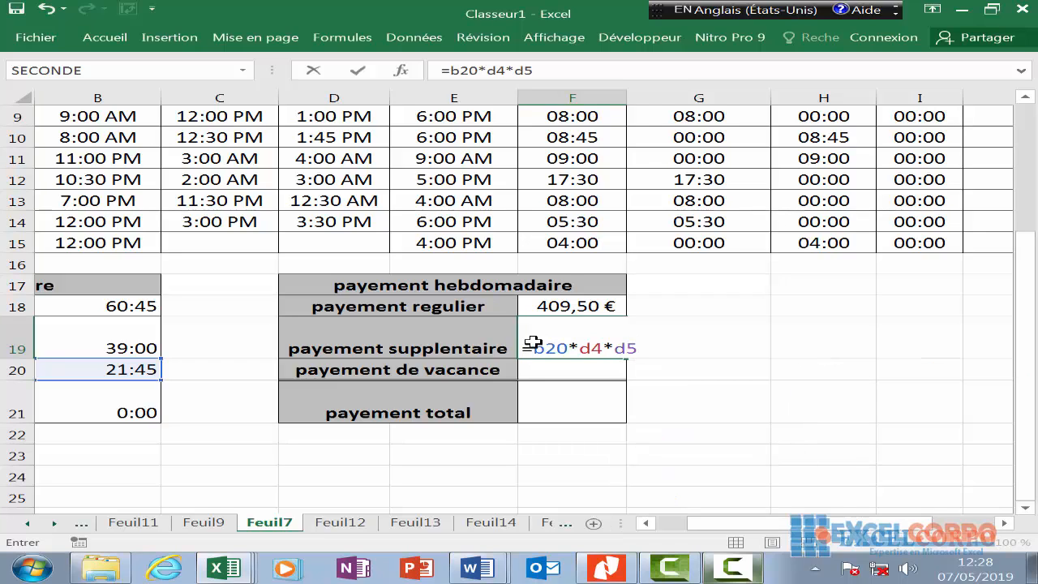
type("*24")
key("Return")
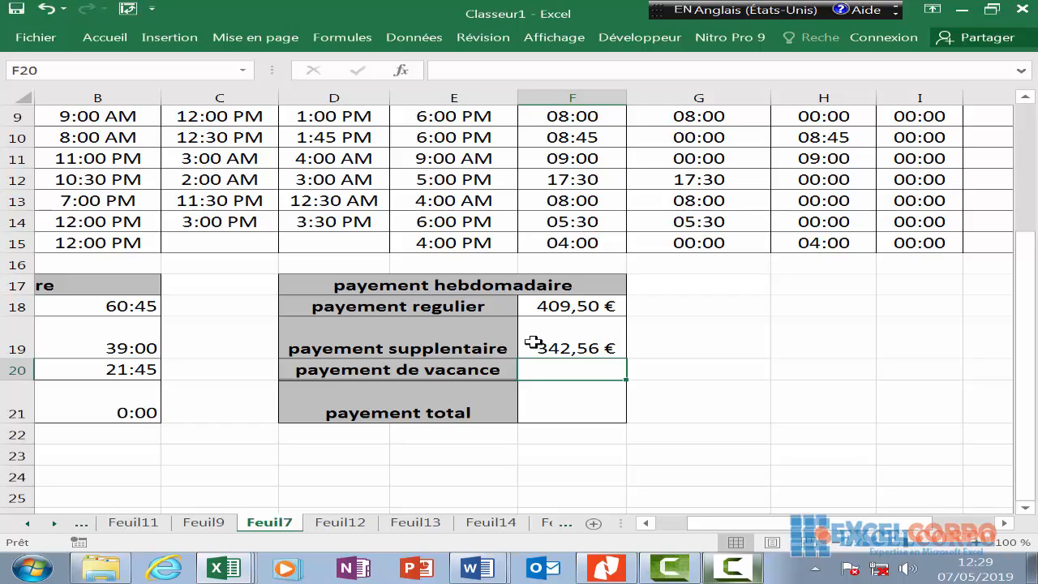
- Enter =B21*D4*D6*24 in F20 for vacation pay, currently zero euros
type("=")
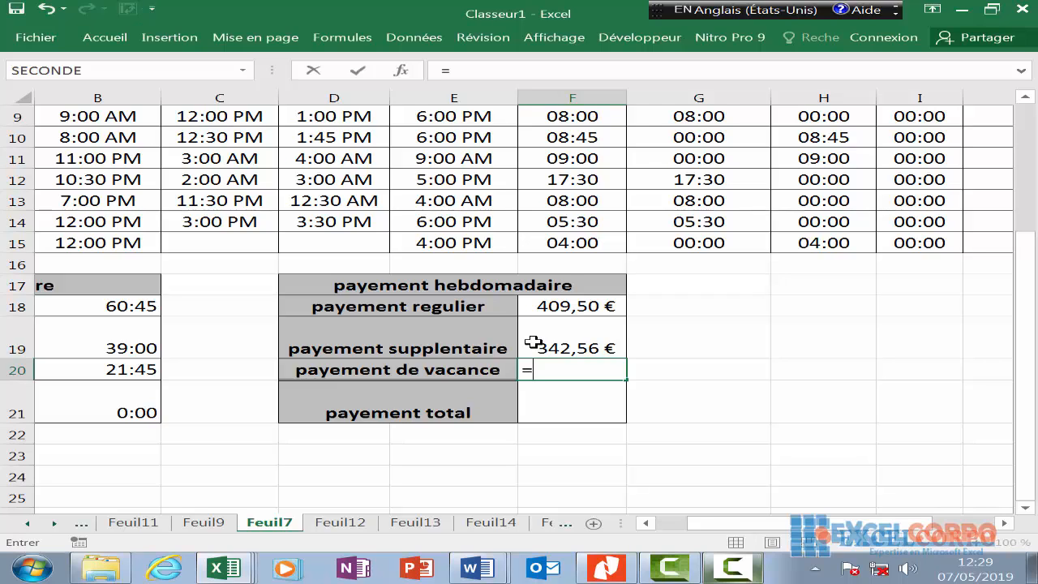
type("b")
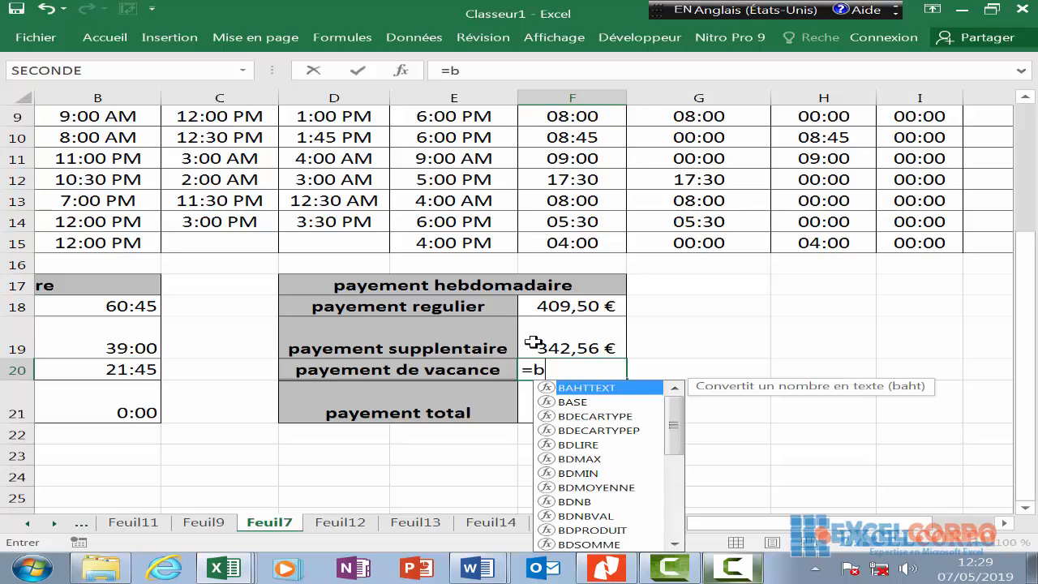
type("21")
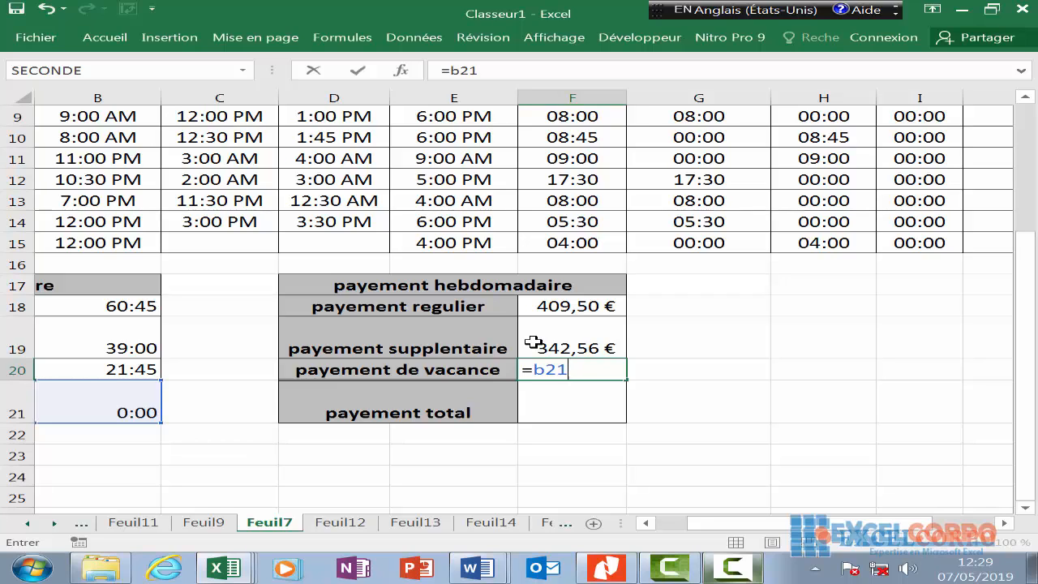
type("*d4*")
type("d")
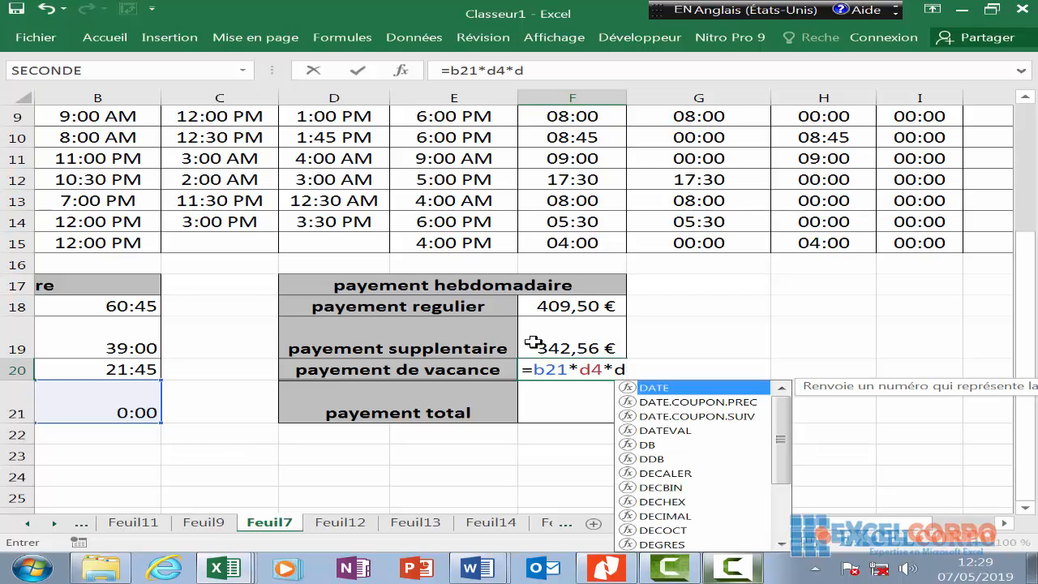
type("6")
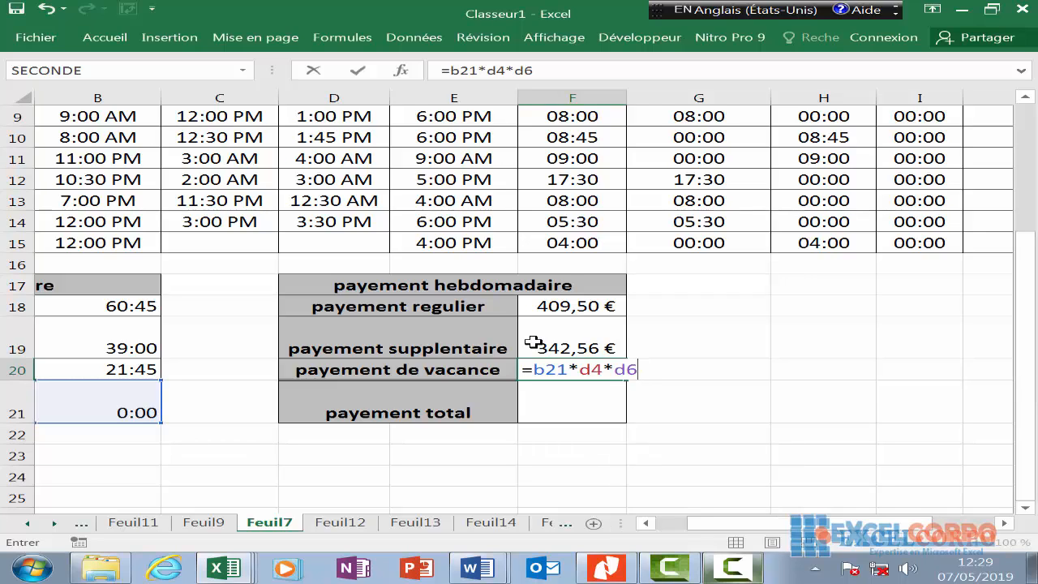
type("*24")
key("Return")
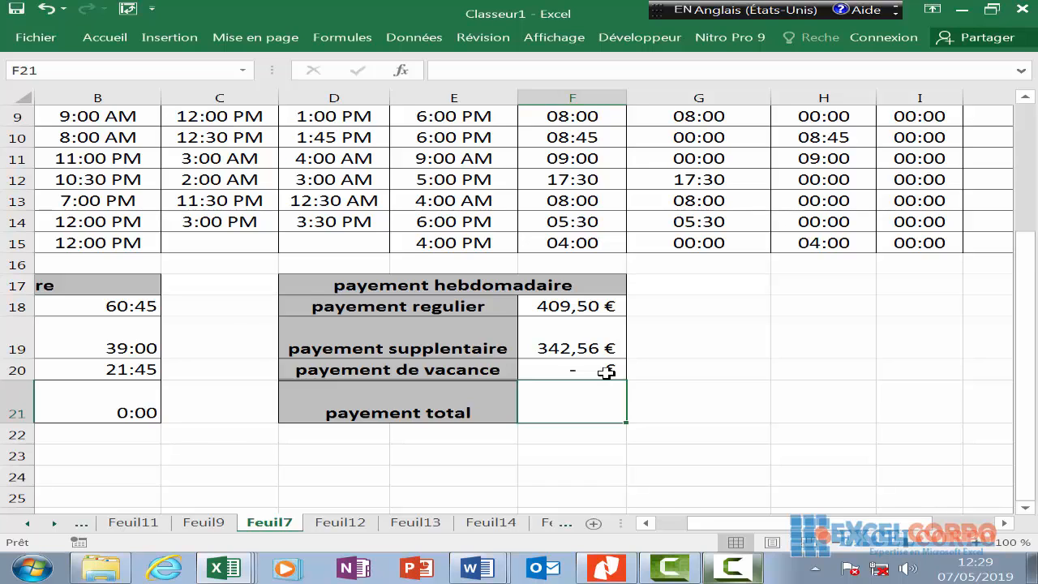
- Enter =F18+F19+F20 in F21, giving a total pay of 752,06 €
scroll(607, 371, "down", 1)
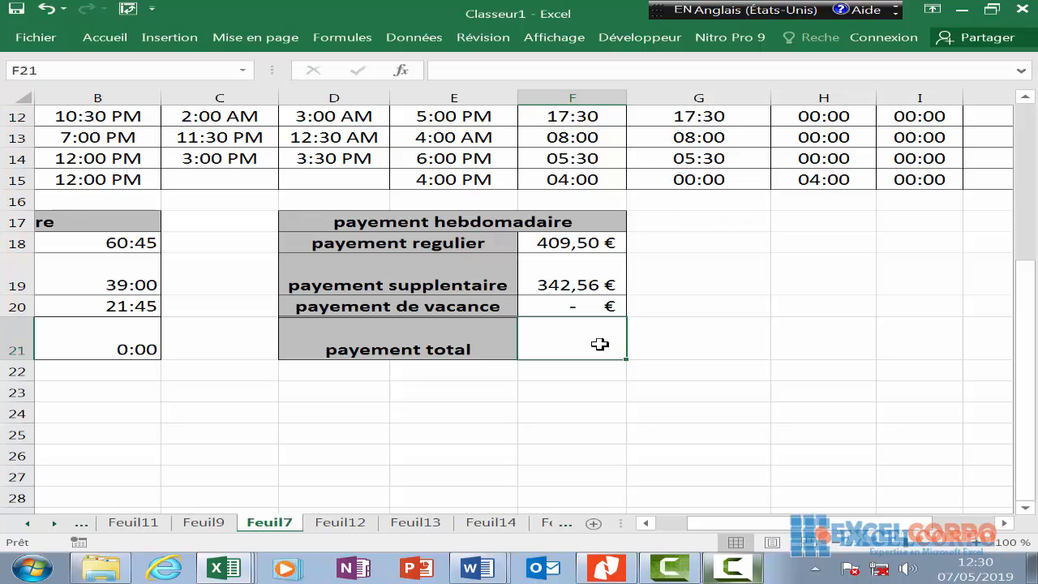
type("=so")
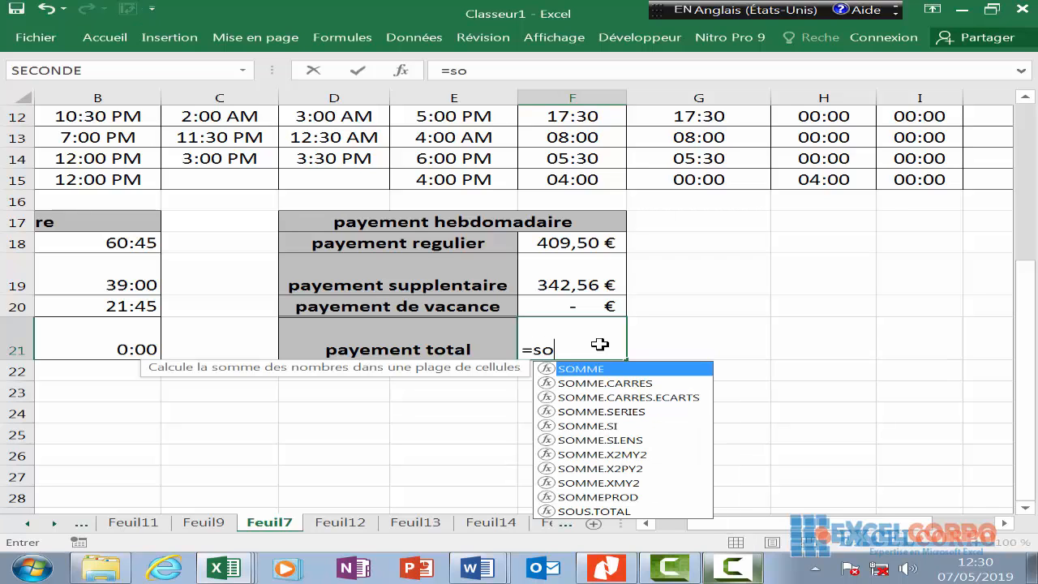
key("BackSpace")
key("BackSpace")
key("BackSpace")
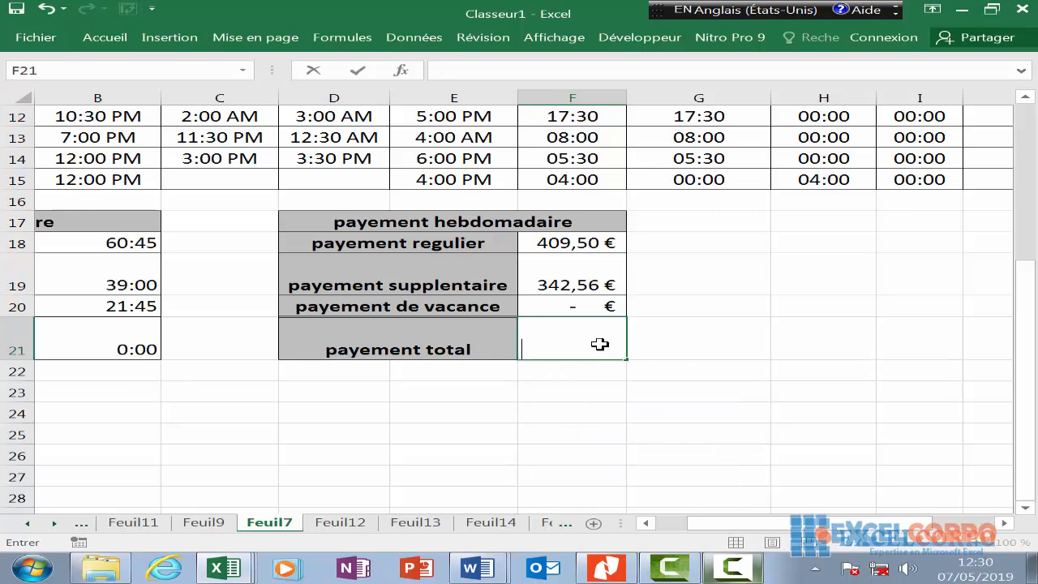
type("=")
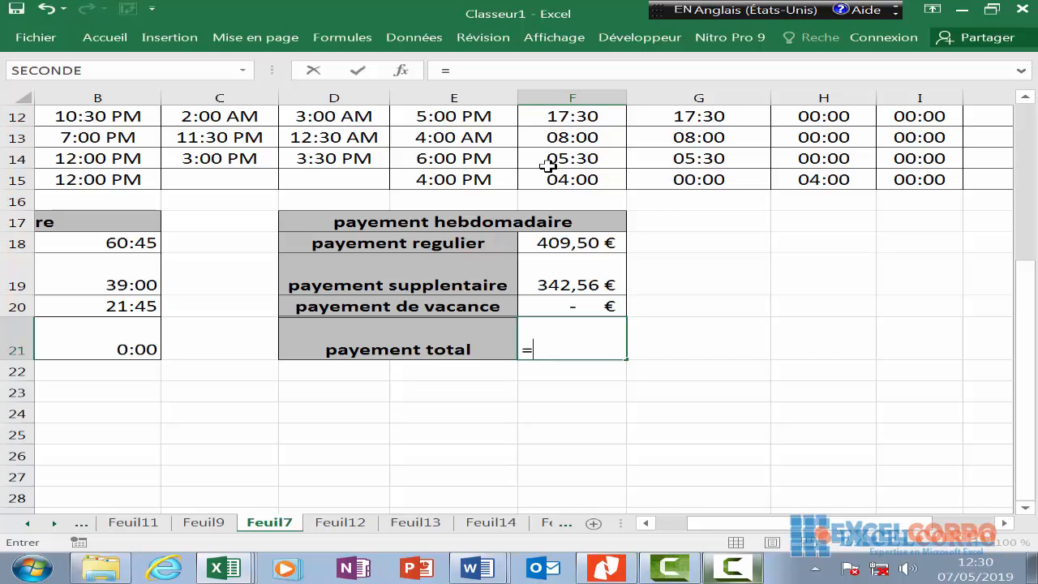
left_click(573, 247)
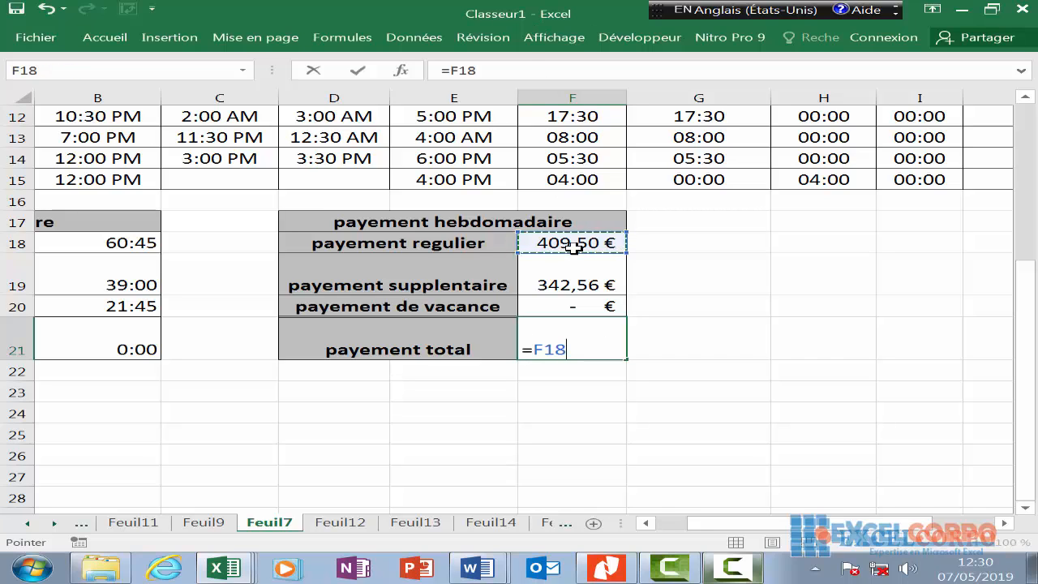
type("+")
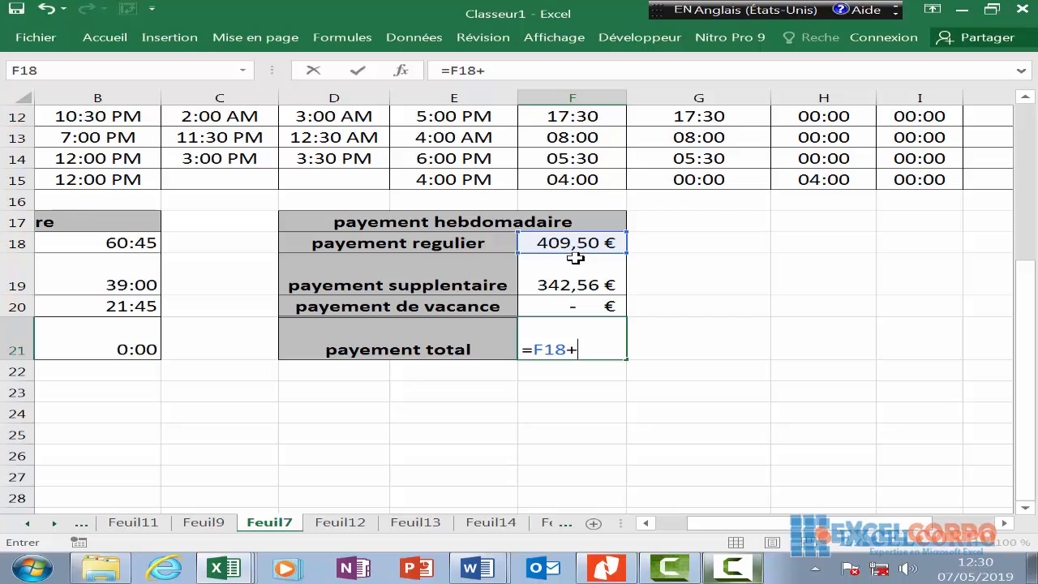
left_click(575, 258)
type("+")
left_click(581, 302)
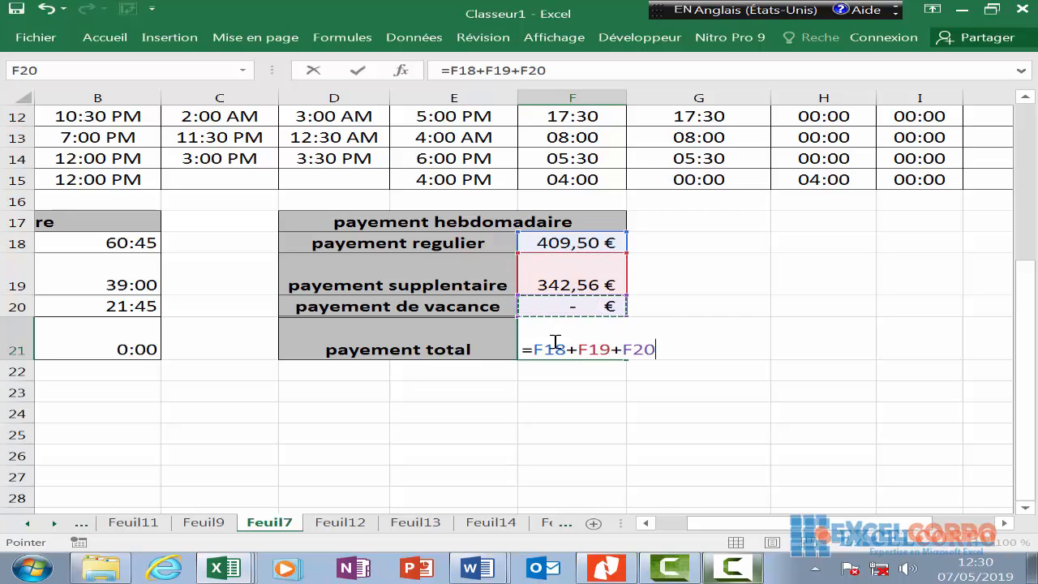
key("Return")
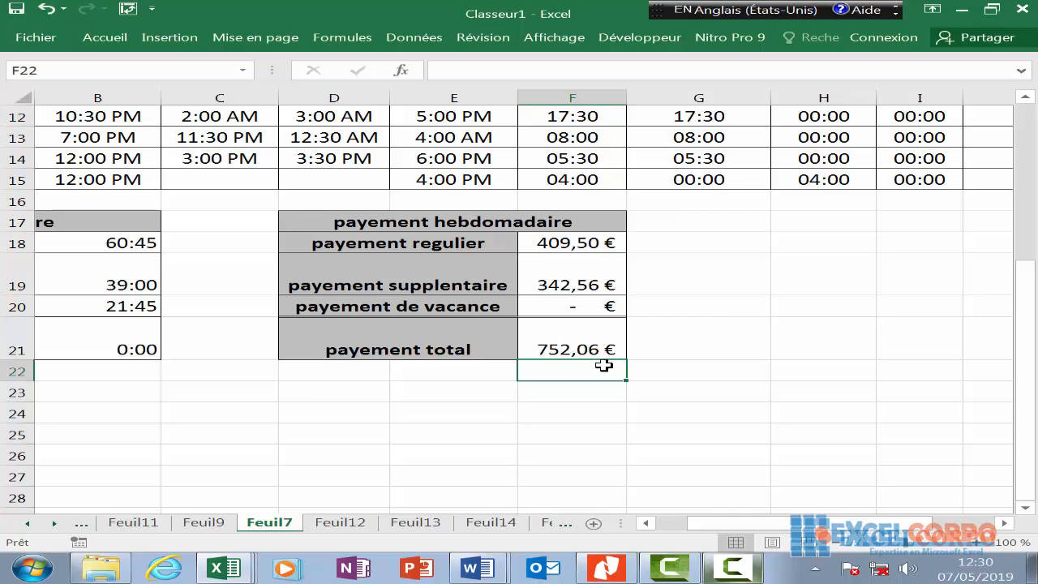
- Apply the custom $ format to F18:F21, showing $409,50 through $752,06
left_click(728, 570)
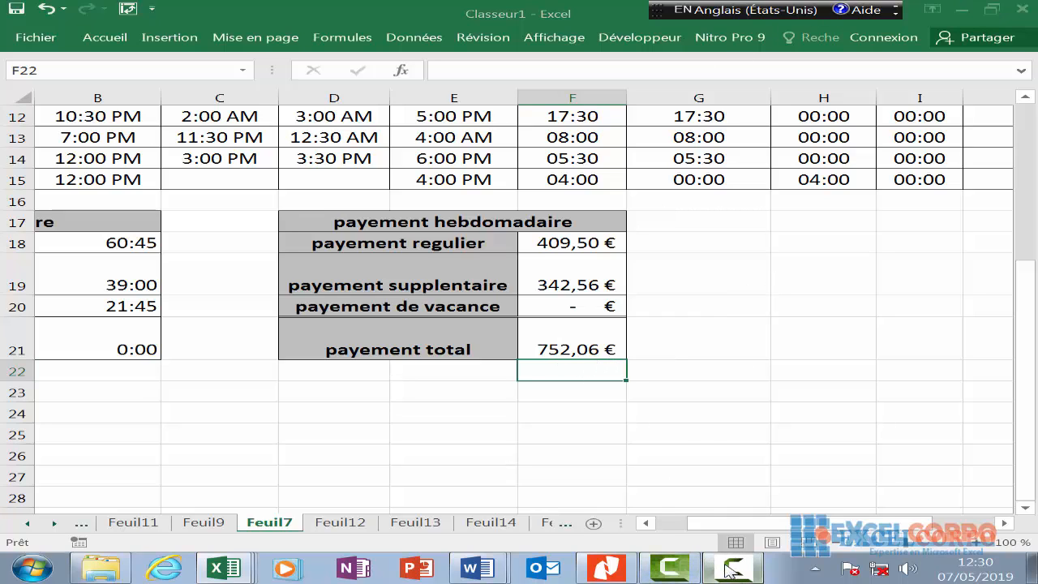
left_click(948, 497)
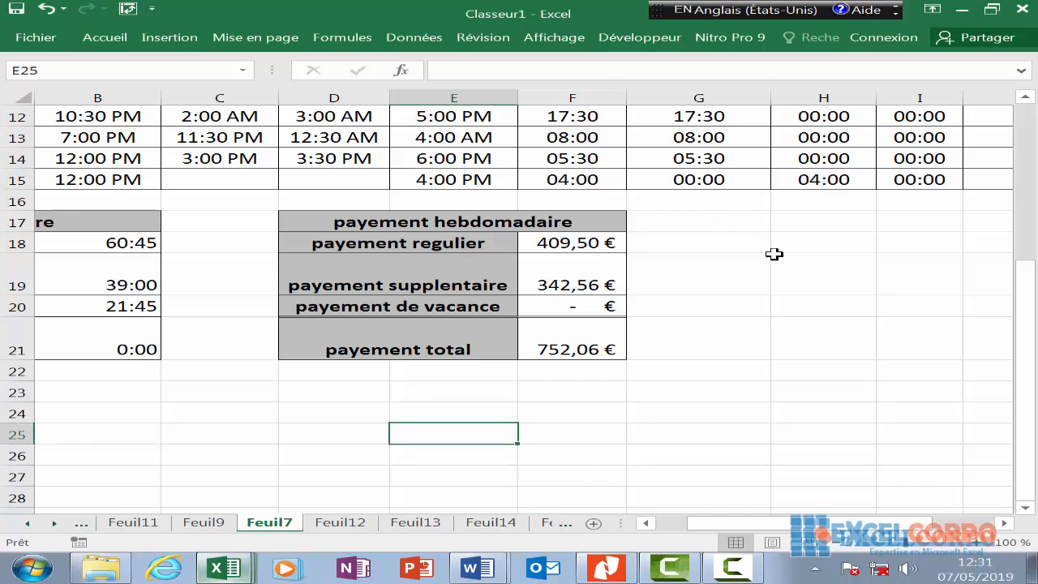
left_click_drag(596, 240, 597, 307)
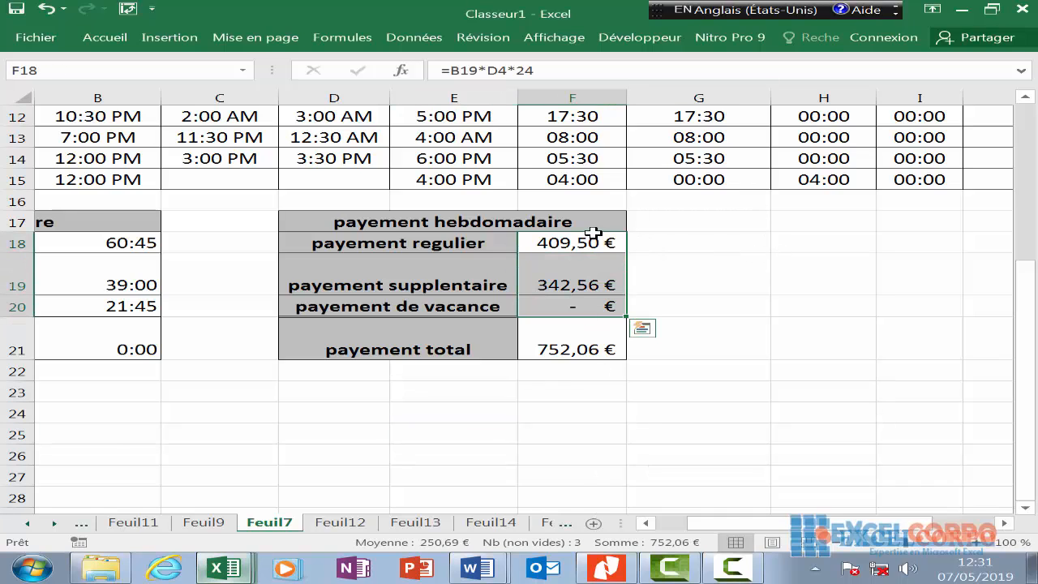
left_click_drag(594, 234, 592, 347)
right_click(591, 351)
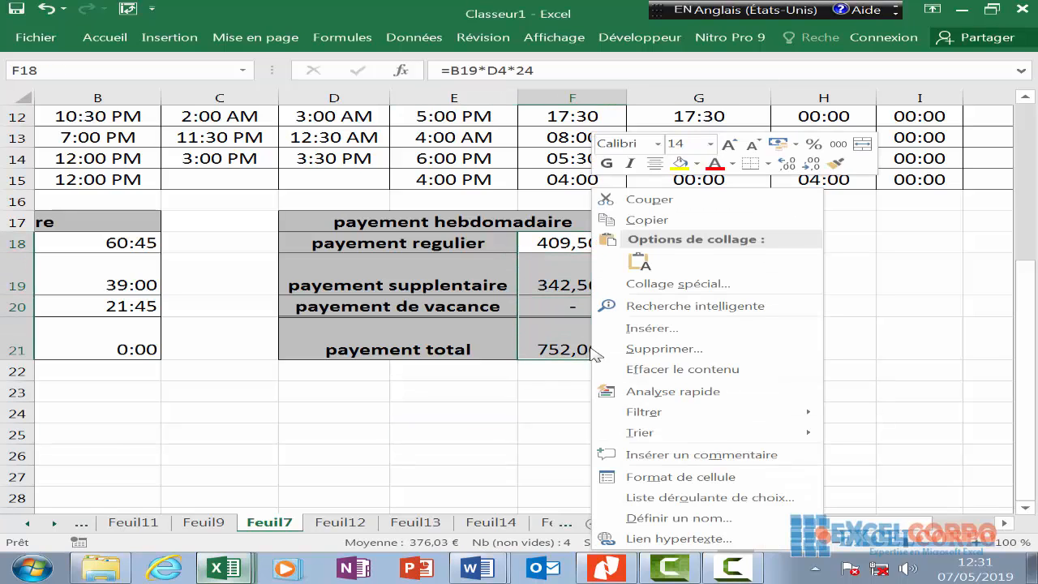
left_click(641, 479)
left_click(427, 340)
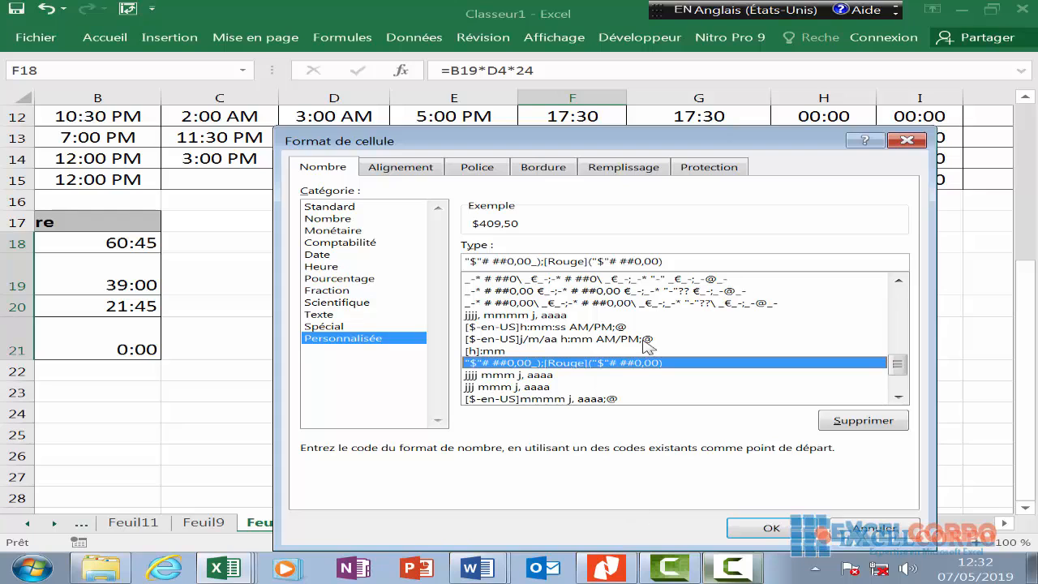
left_click(784, 532)
left_click(604, 273)
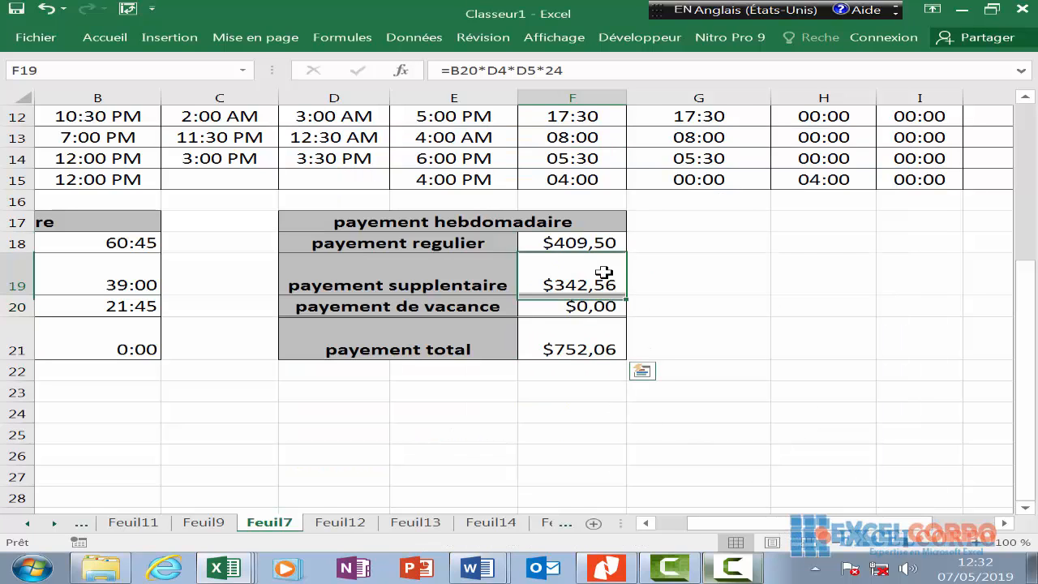
left_click(668, 285)
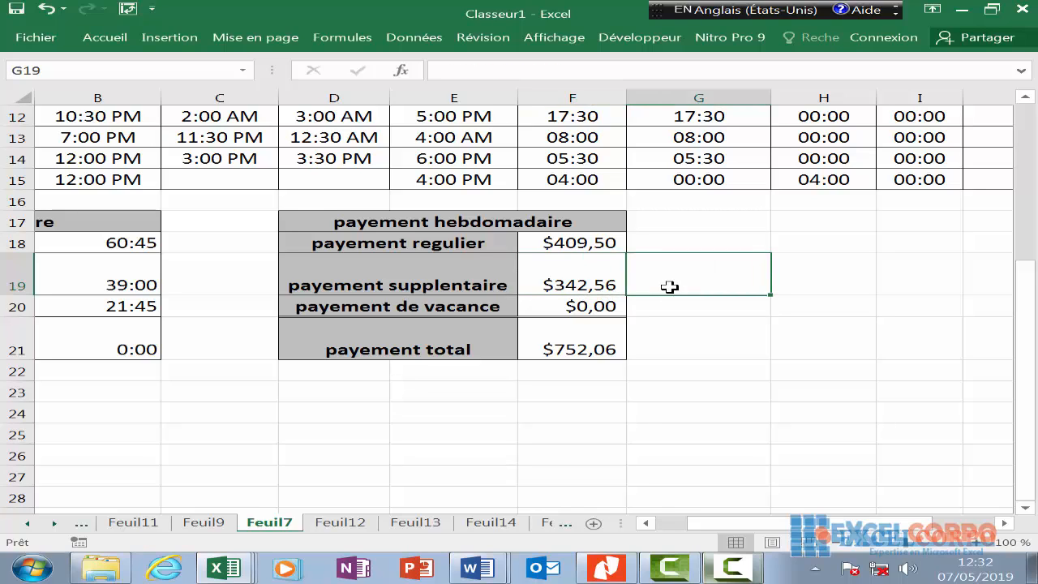
left_click(561, 267)
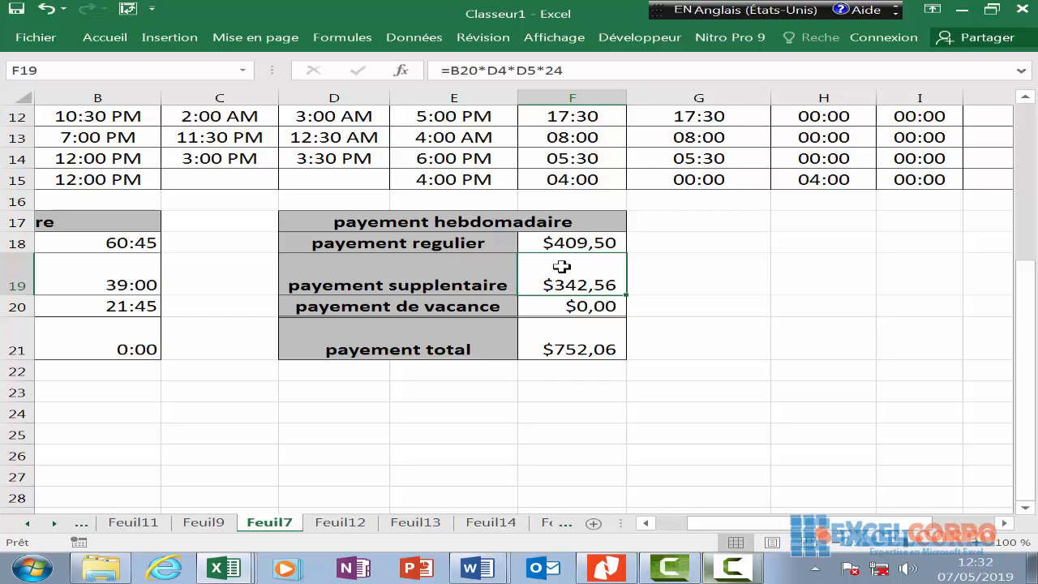
key("Right")
key("Left")
key("Right")
key("Left")
key("Right")
key("Left")
key("Right")
key("Left")
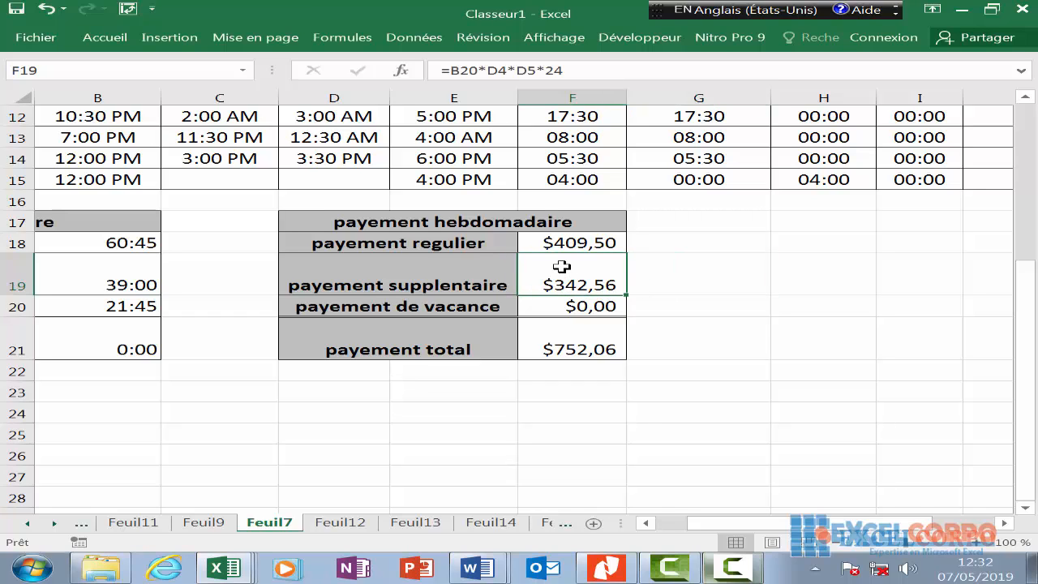